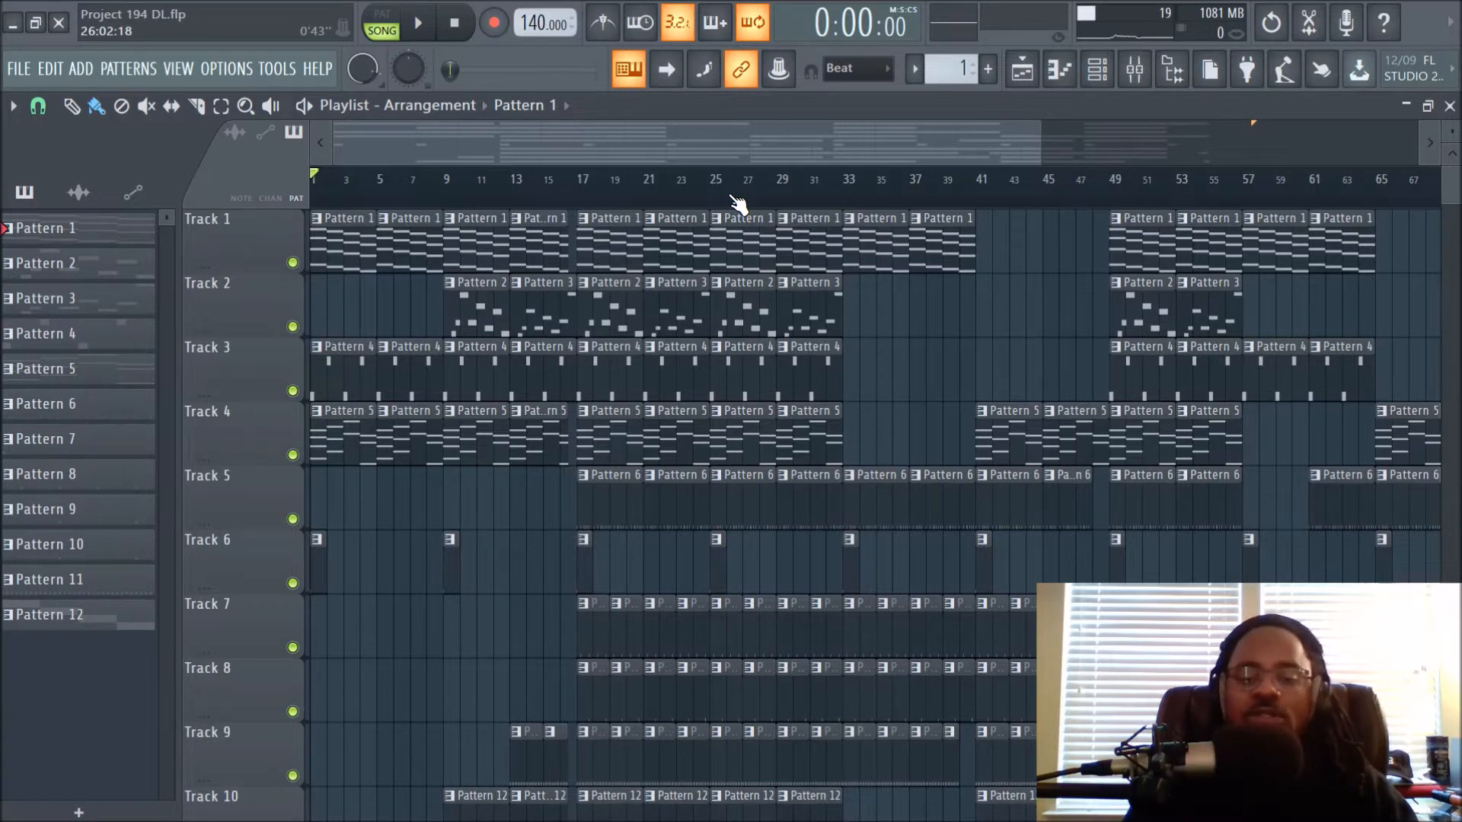
# Step: Look over the mixer's channel strips and the master effects chain, and return to the playlist
pyautogui.scroll(3, 735, 204)
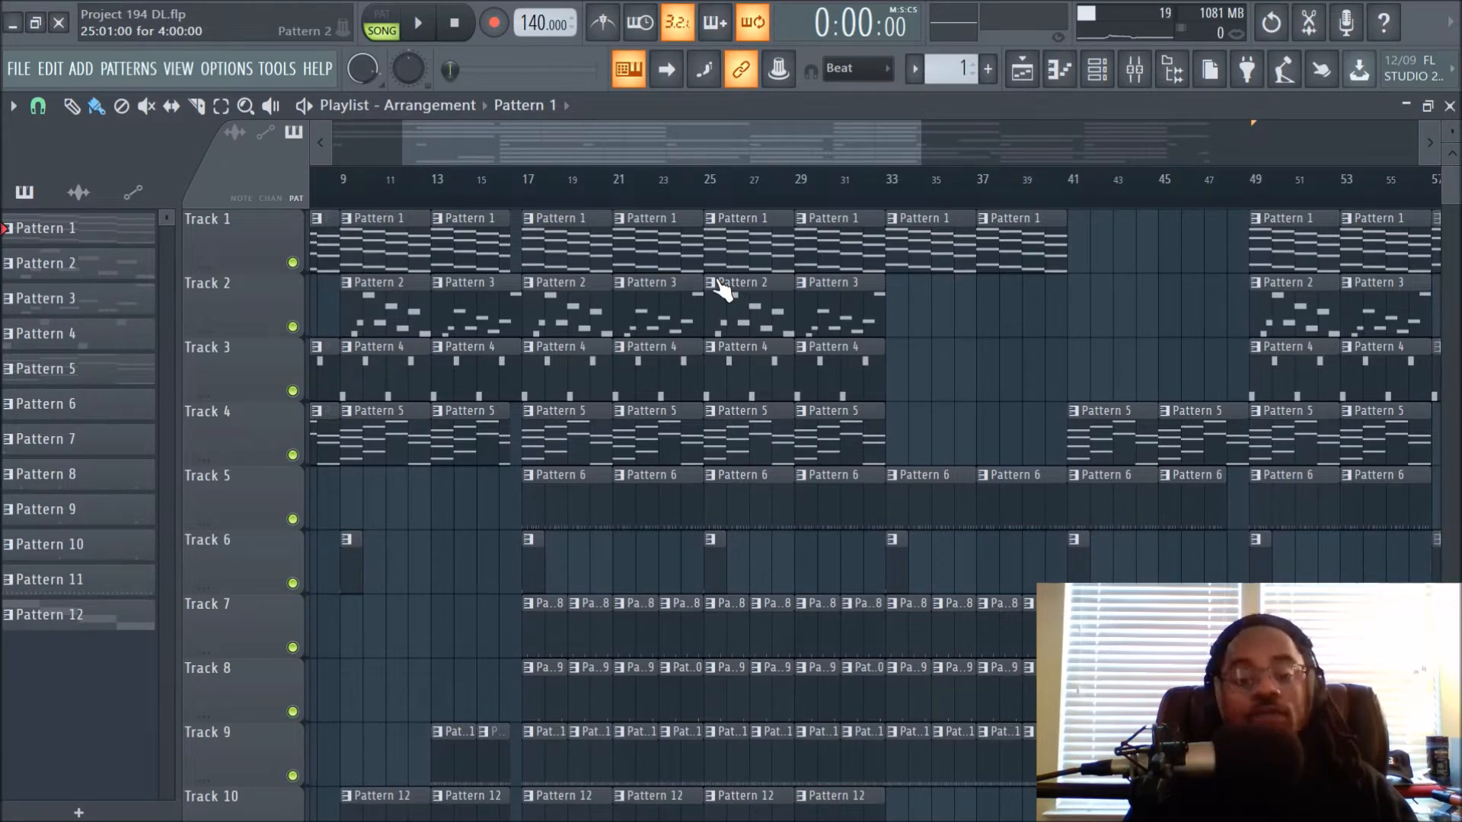
pyautogui.click(1133, 70)
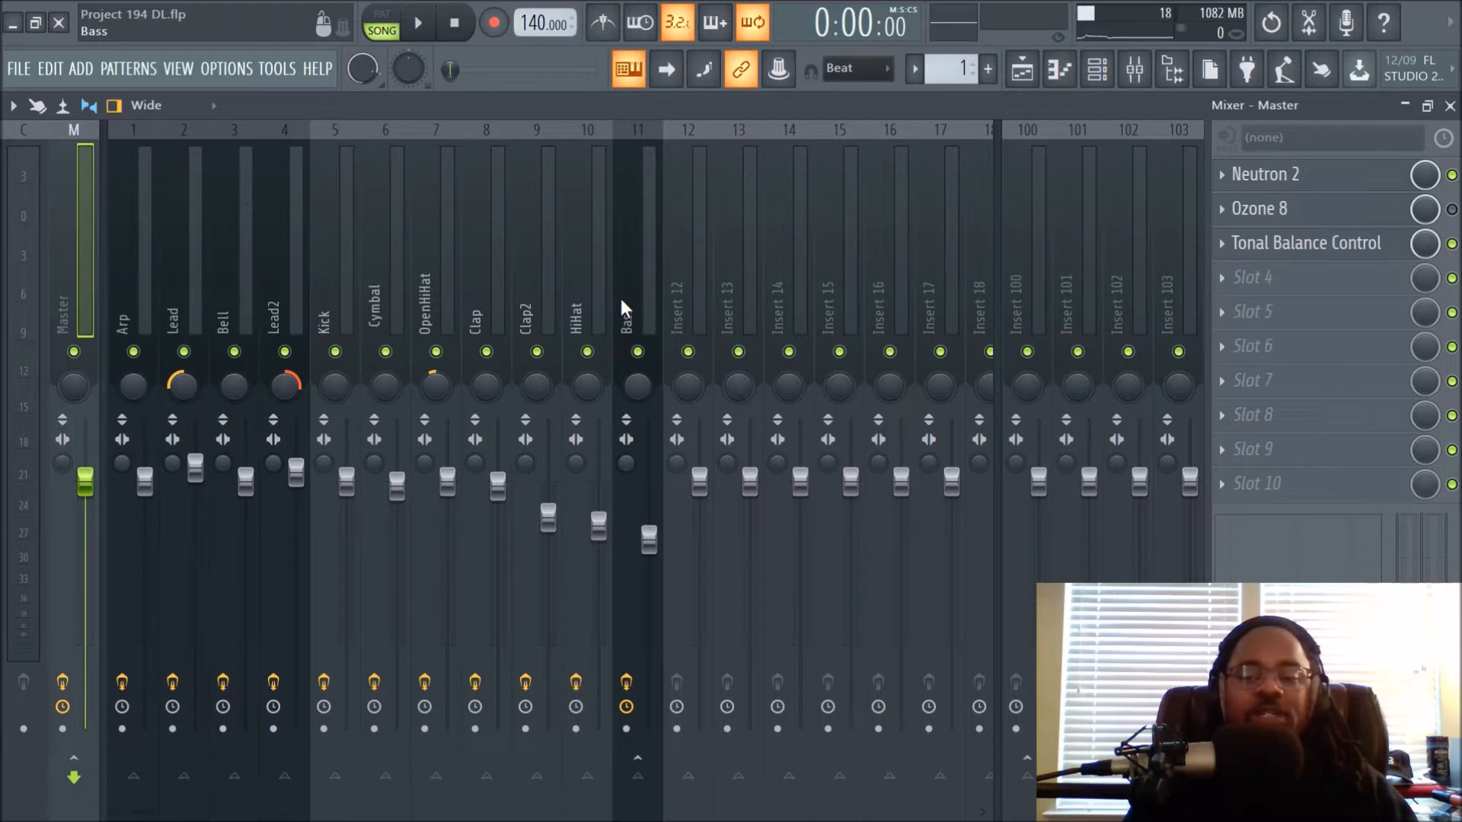
pyautogui.click(1023, 78)
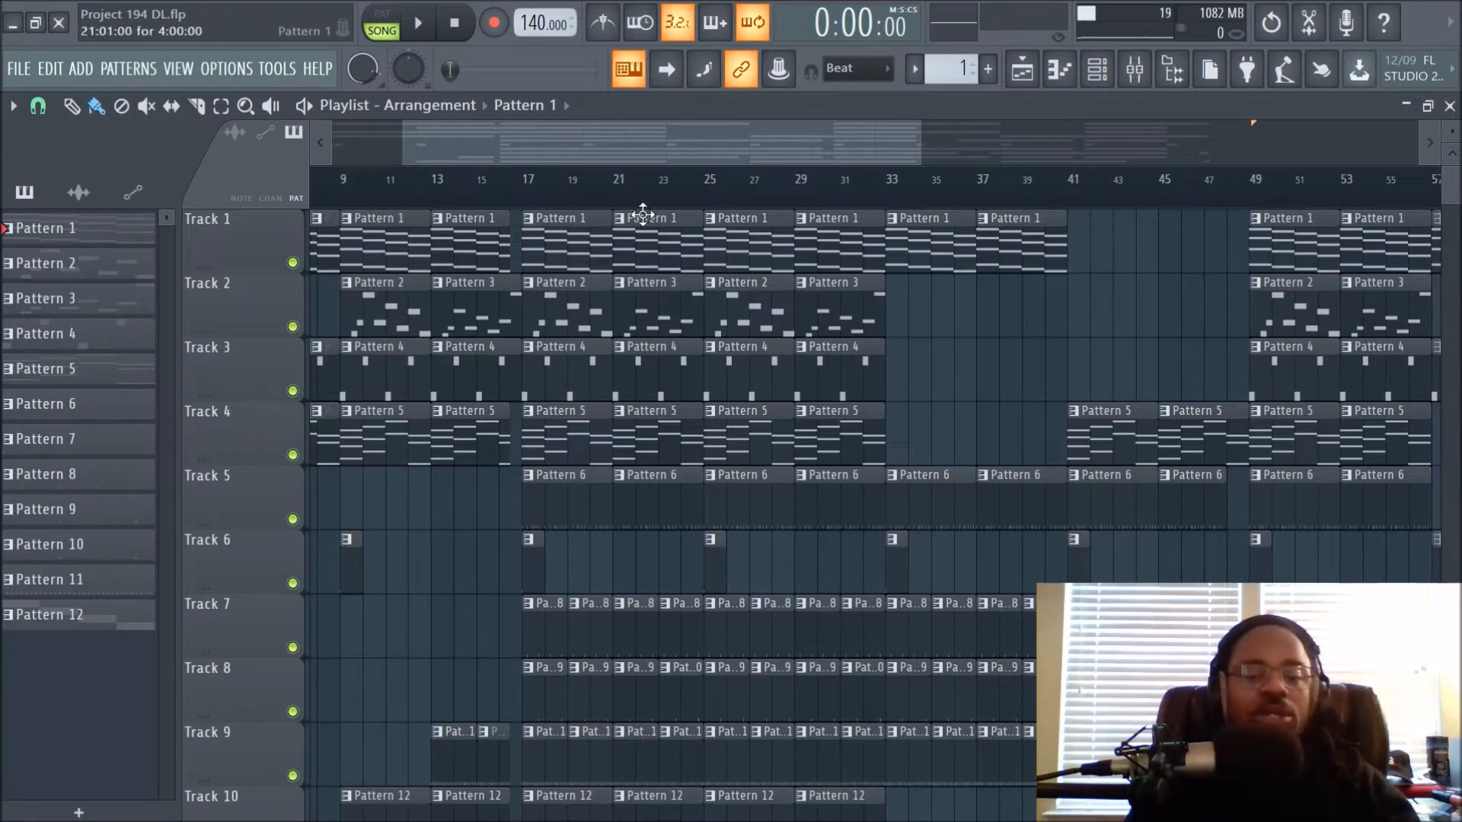
# Step: Place the song position at bar 17 and set the playlist's grid snapping to Bar
pyautogui.click(526, 199)
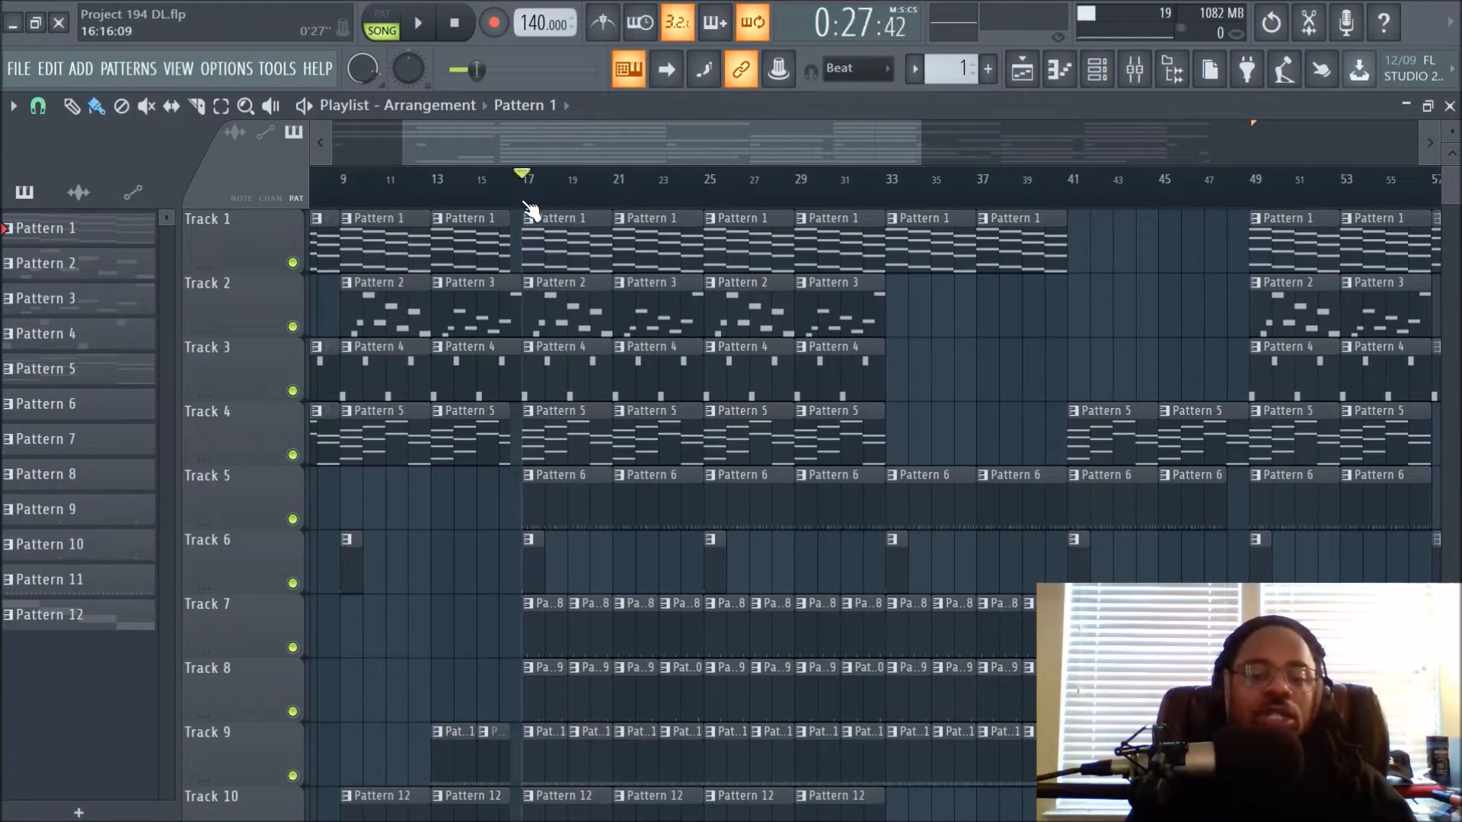
pyautogui.click(38, 107)
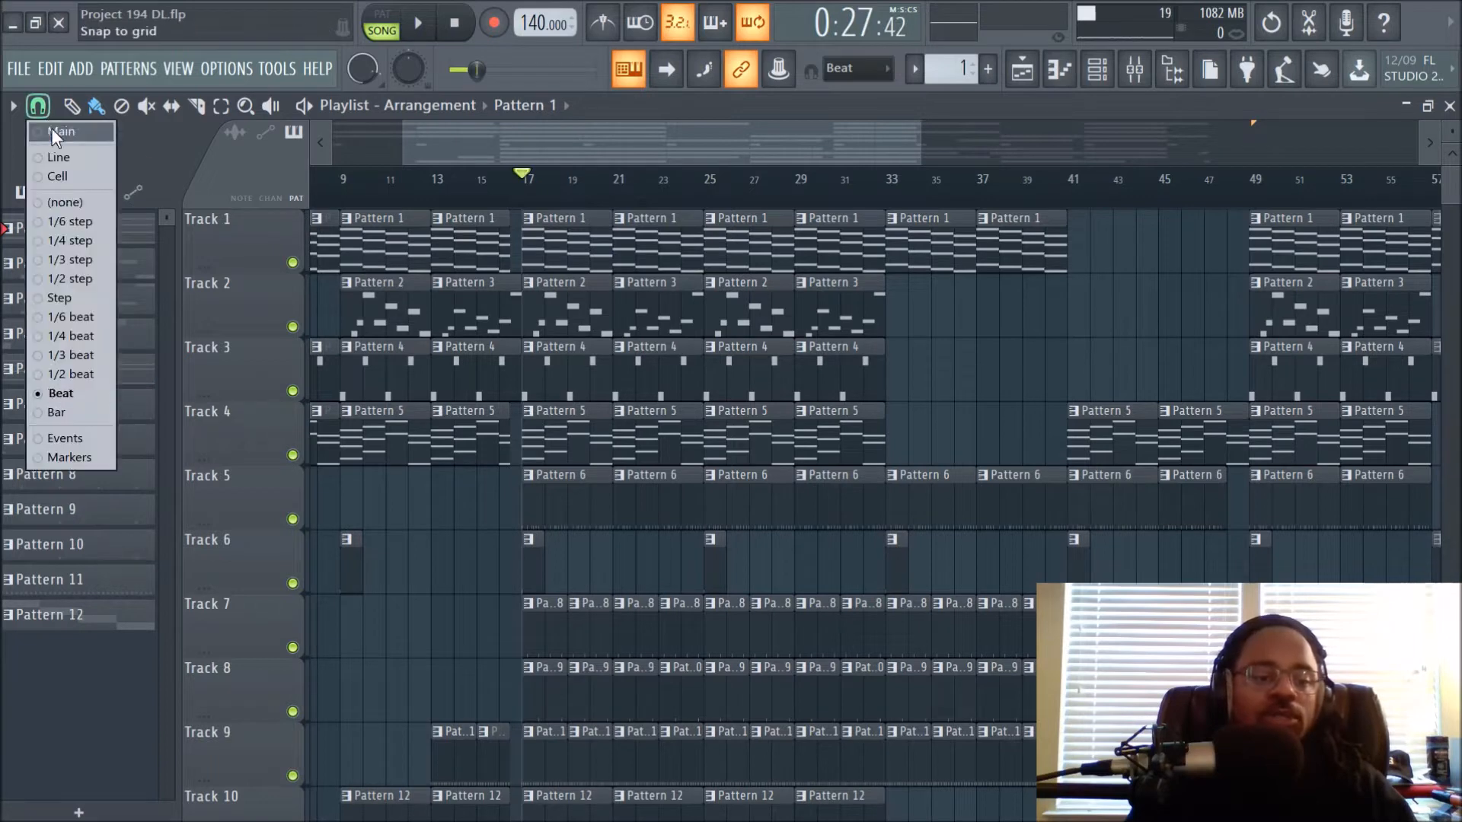
pyautogui.click(80, 414)
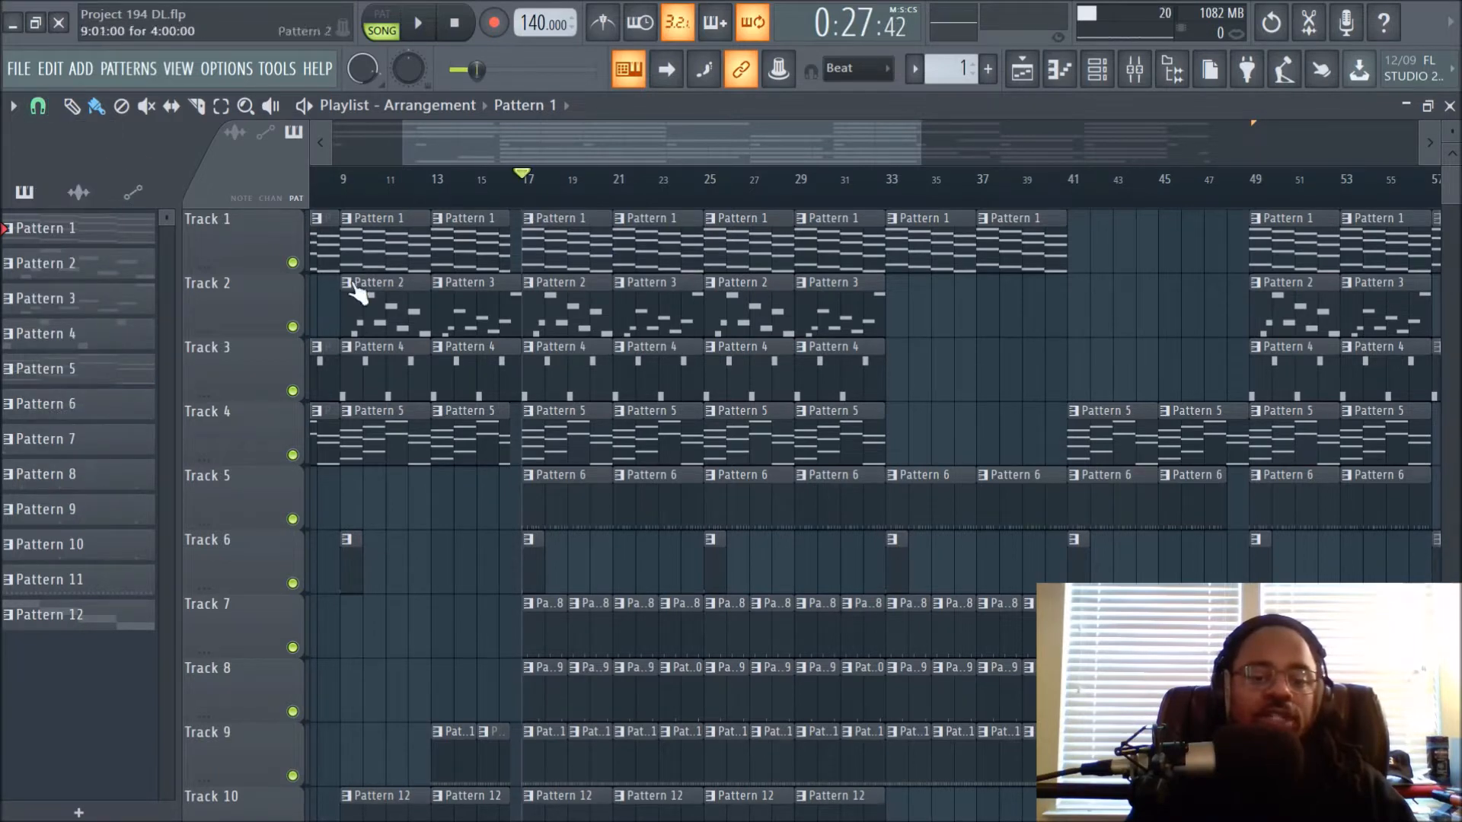
# Step: Solo Track 1 in the playlist
pyautogui.rightClick(293, 263)
pyautogui.click(554, 252)
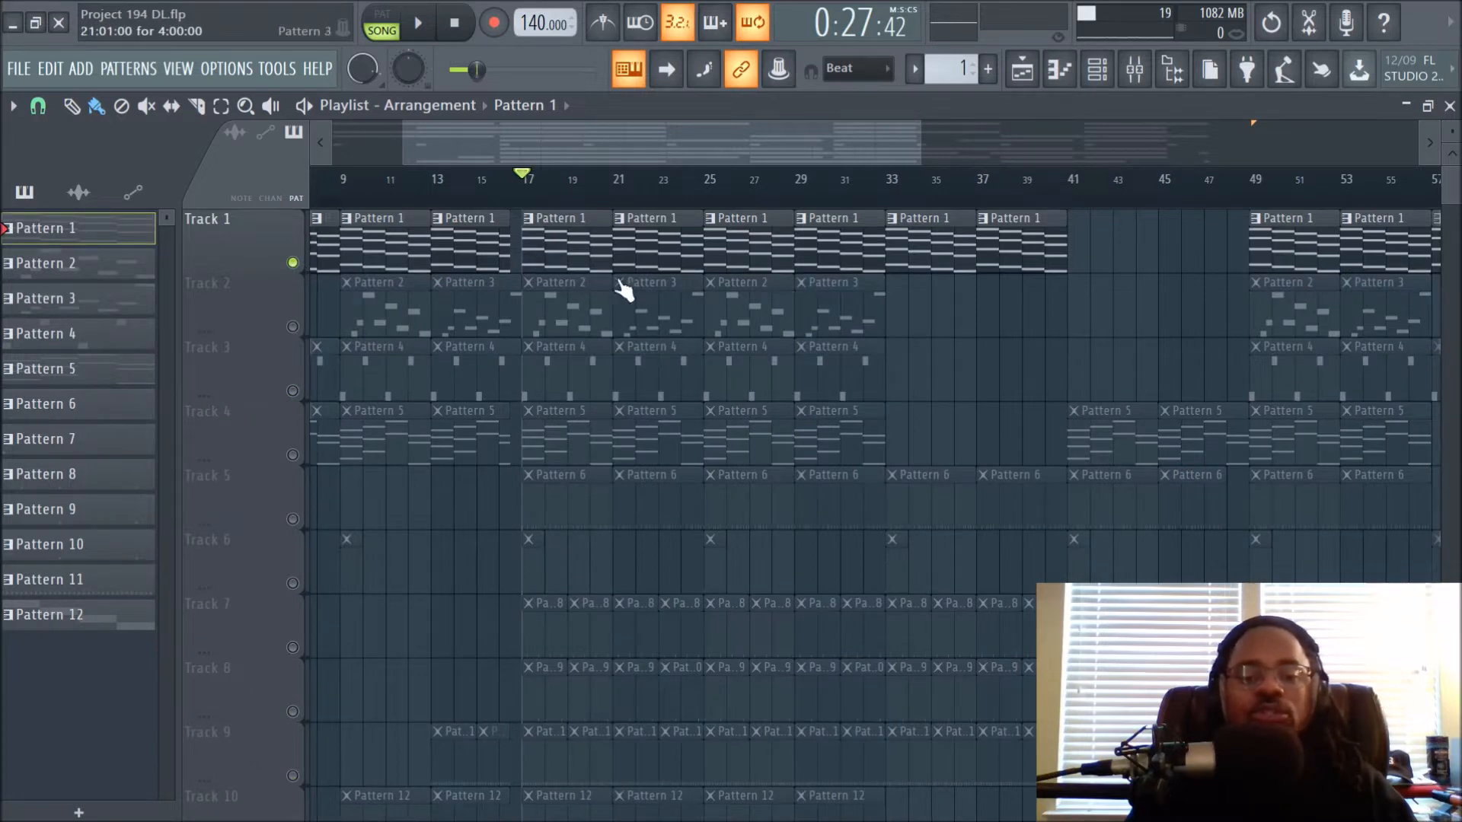
# Step: Show the Arp track's effects in the mixer and bring up the channel rack
pyautogui.click(1140, 76)
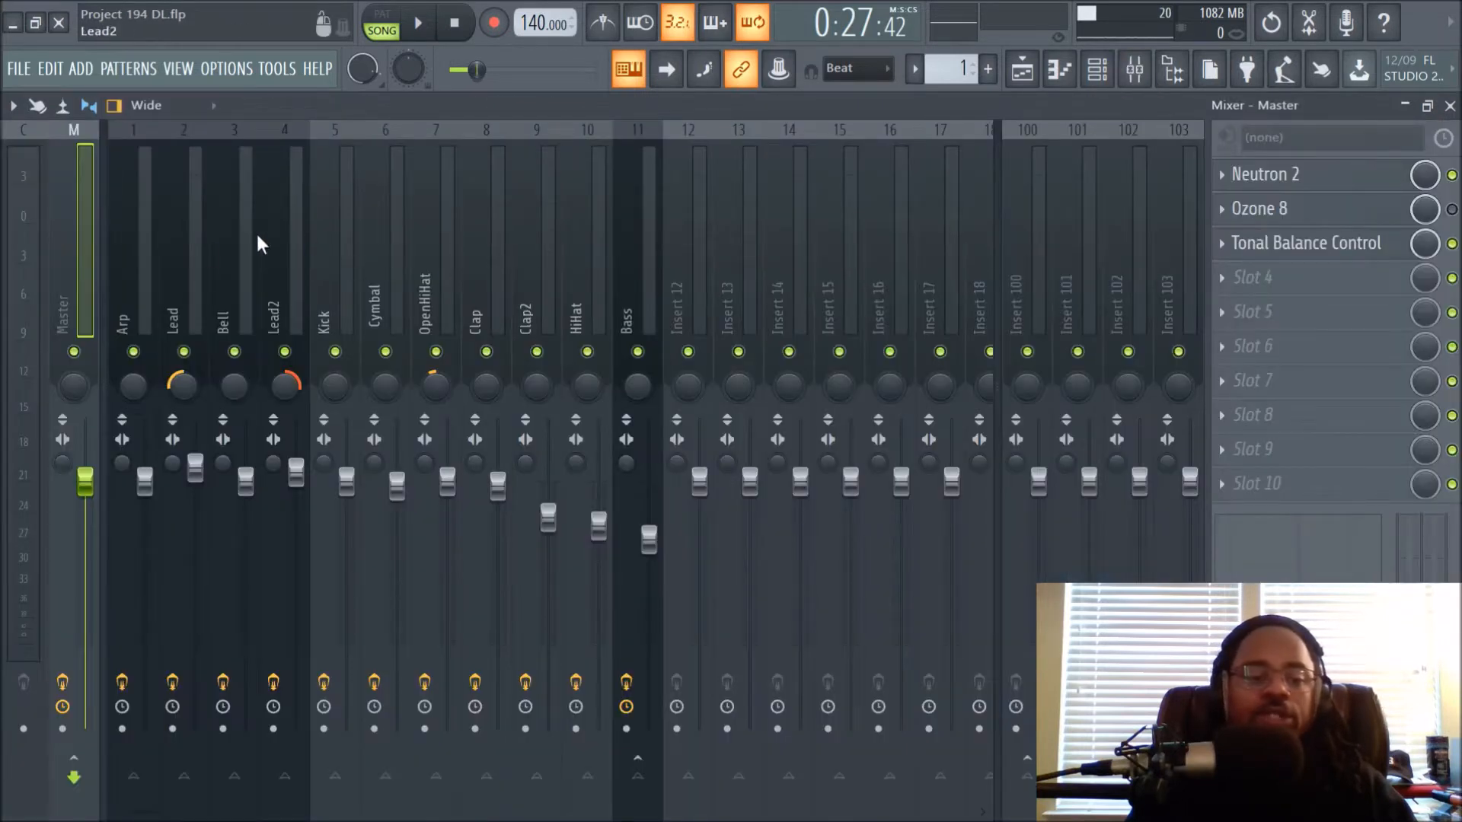
pyautogui.click(138, 278)
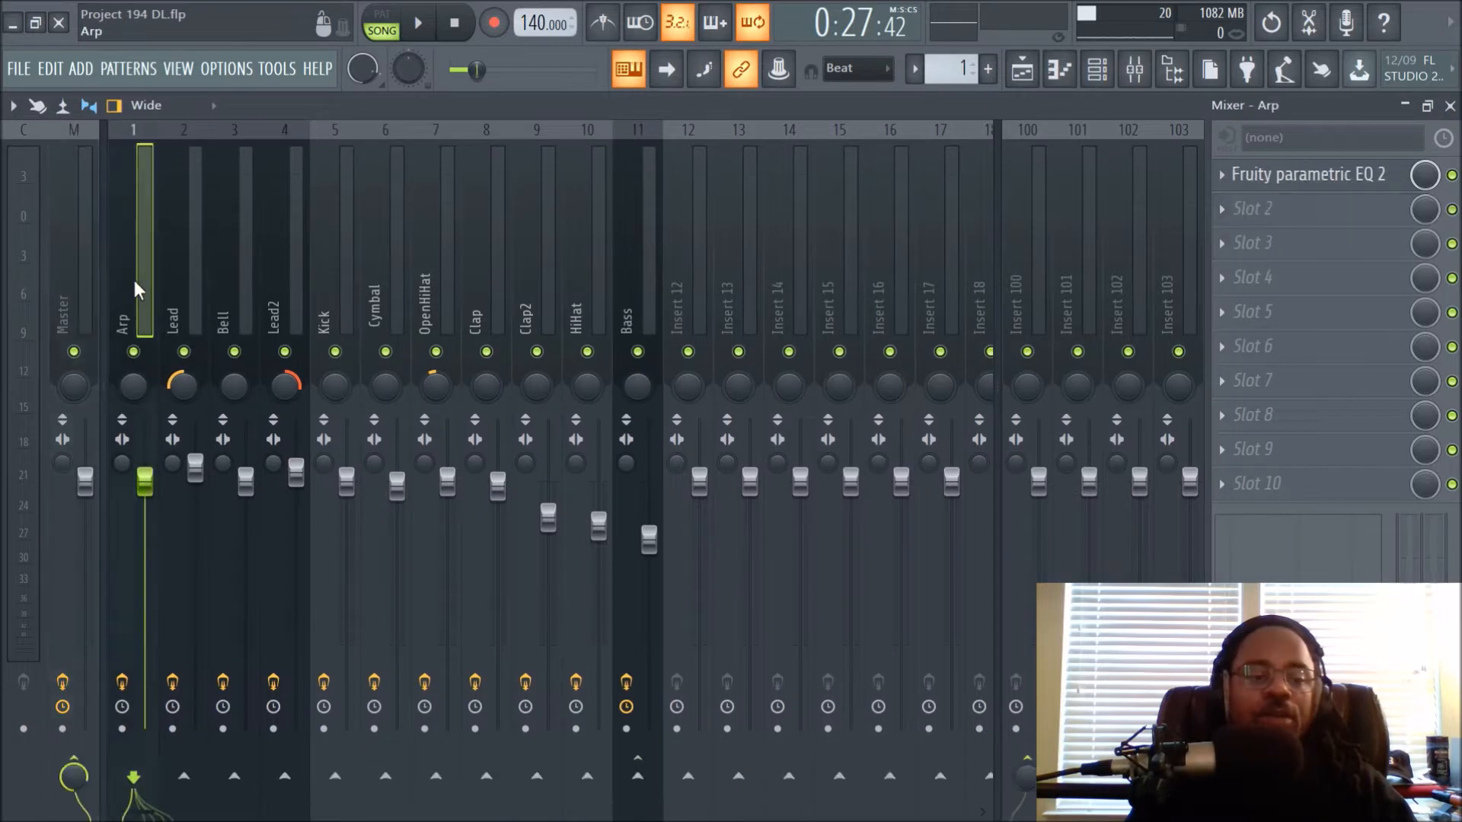
pyautogui.click(1097, 70)
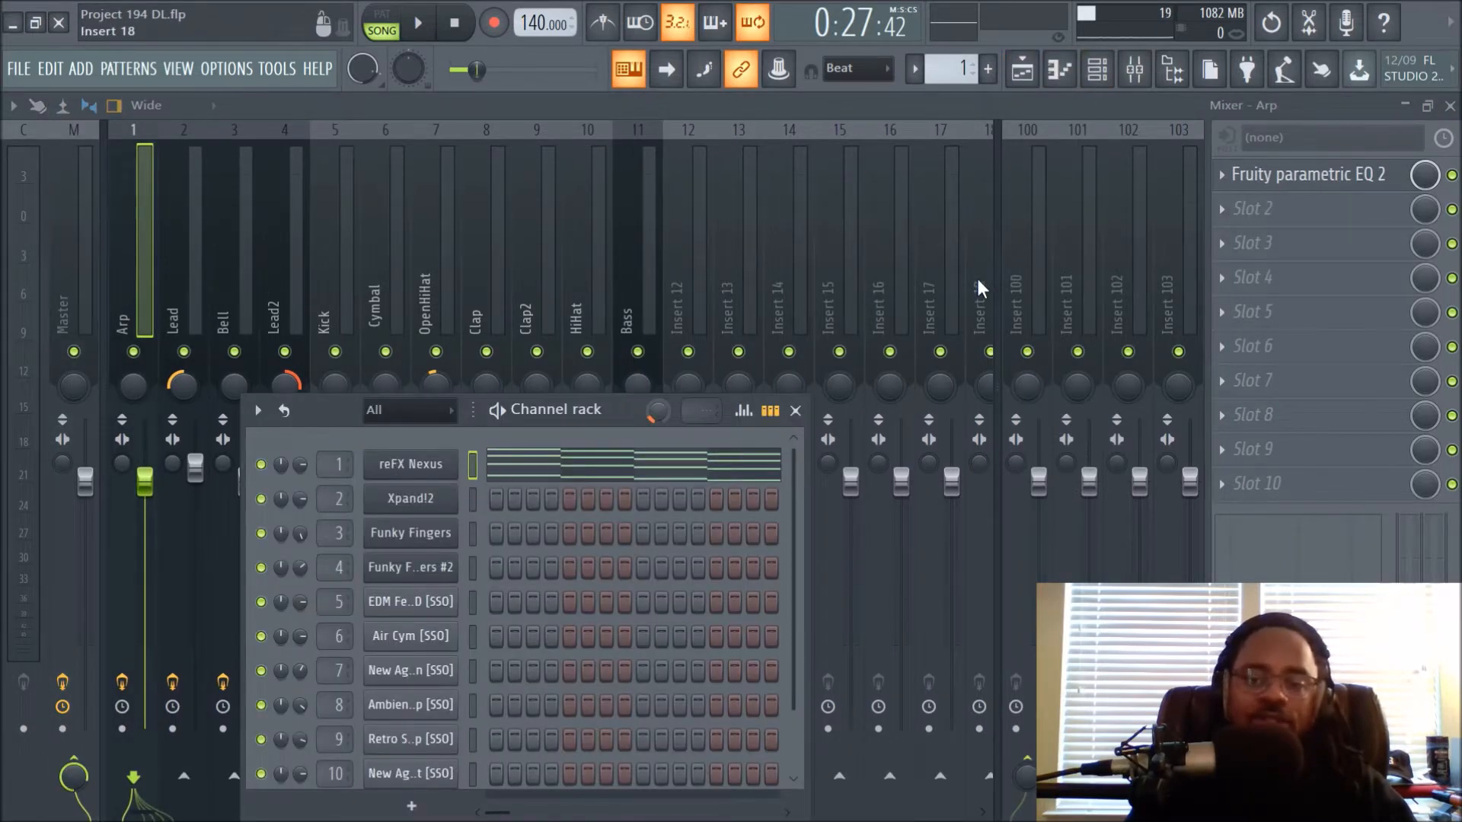
# Step: Play the soloed track from bar 17 and view the chord notes of Pattern 1 in the piano roll, stopping playback at the end
pyautogui.press('space')
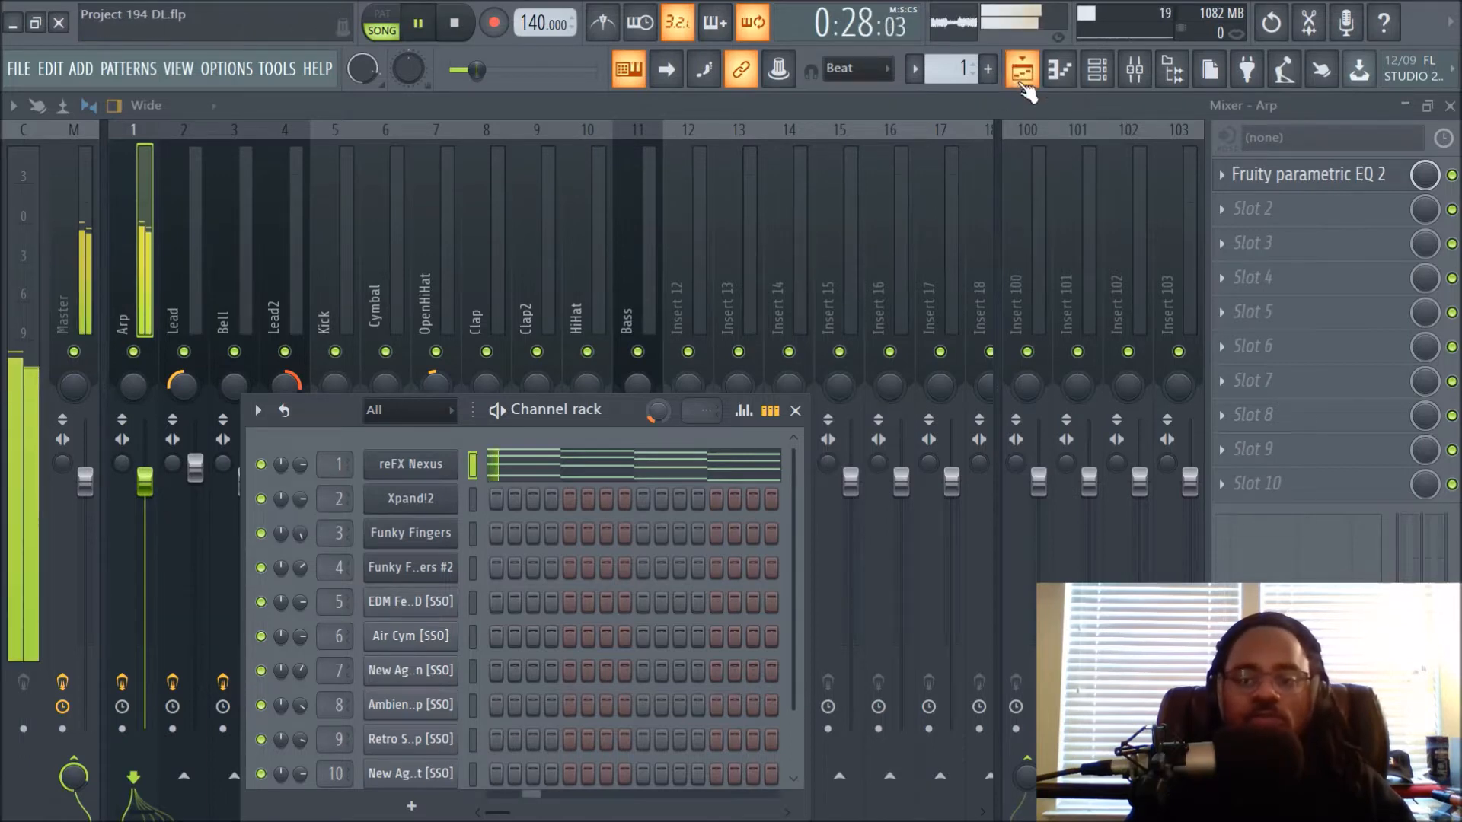
pyautogui.click(1022, 82)
pyautogui.scroll(3, 701, 199)
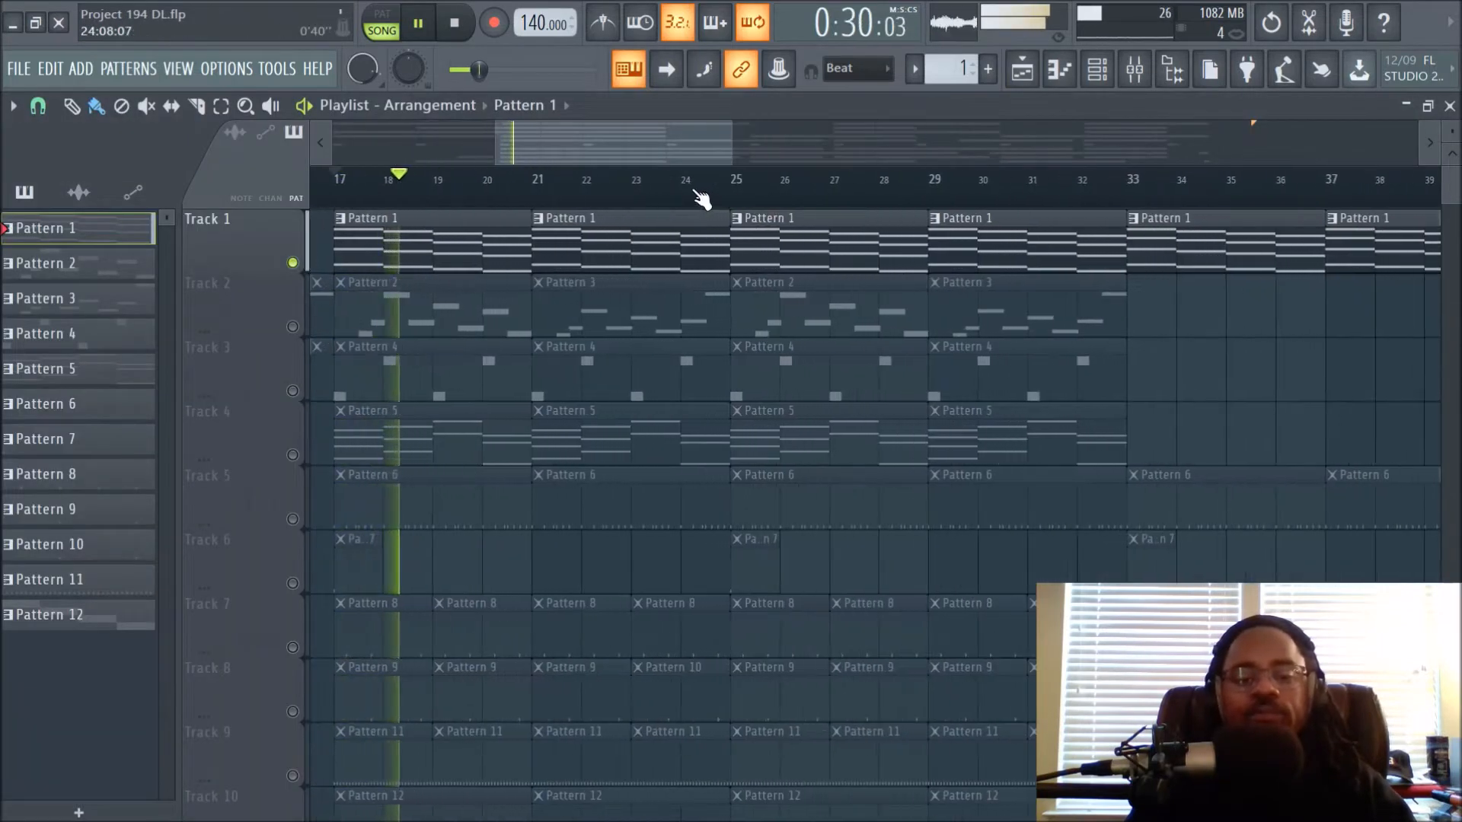
pyautogui.doubleClick(443, 243)
pyautogui.scroll(-6, 744, 241)
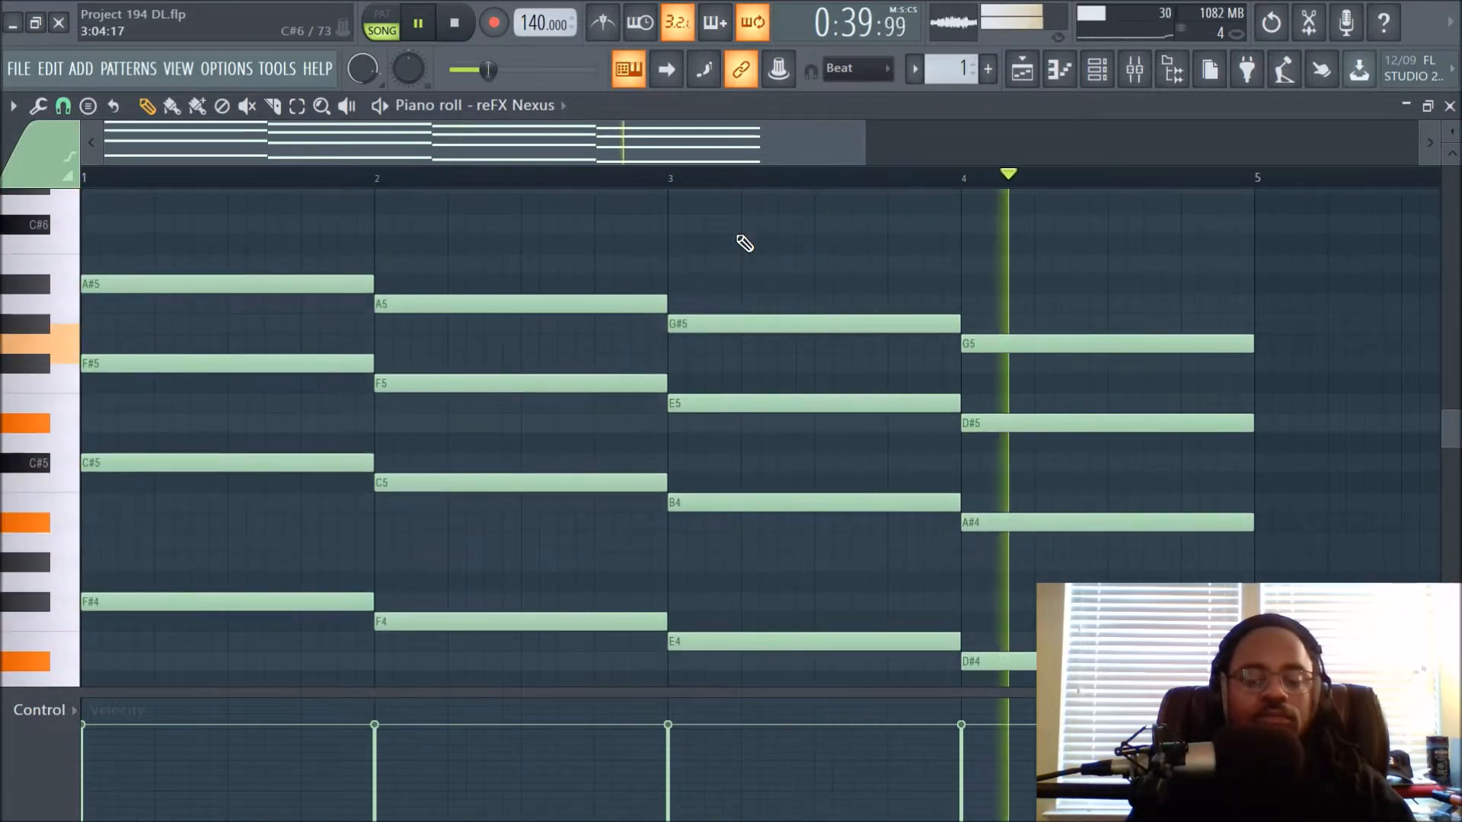
pyautogui.press('space')
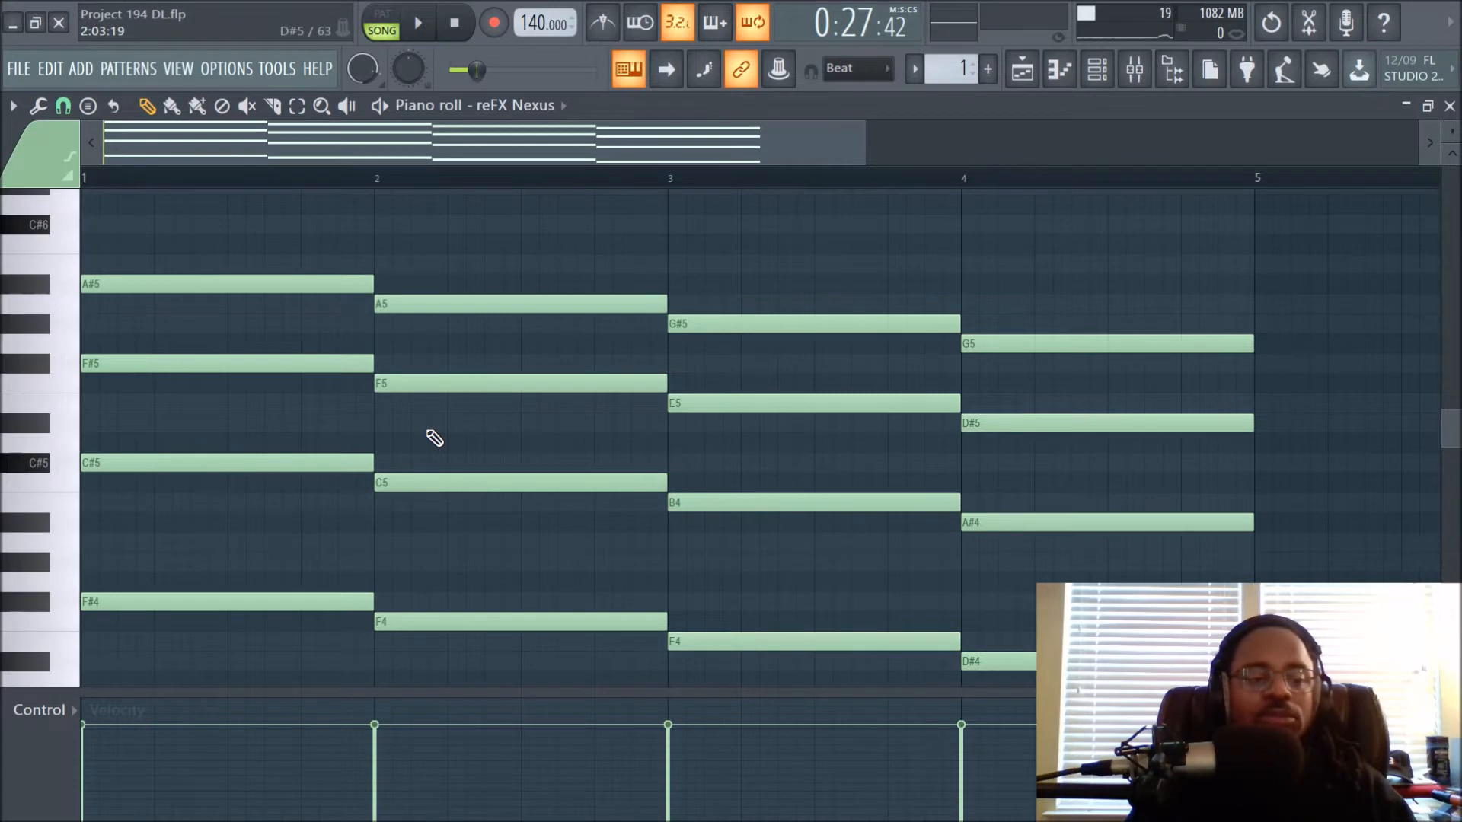
pyautogui.click(89, 106)
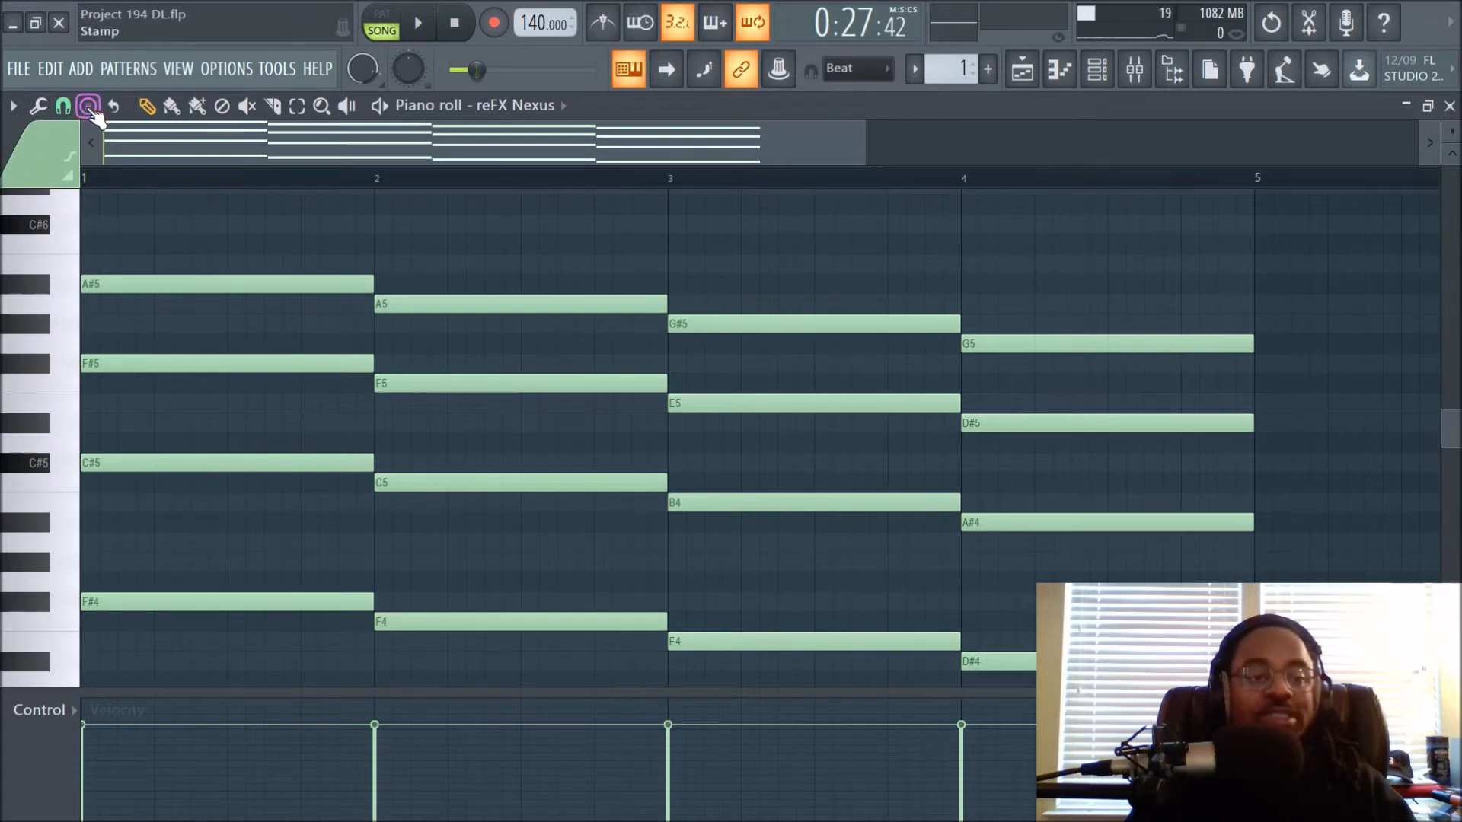
pyautogui.click(89, 108)
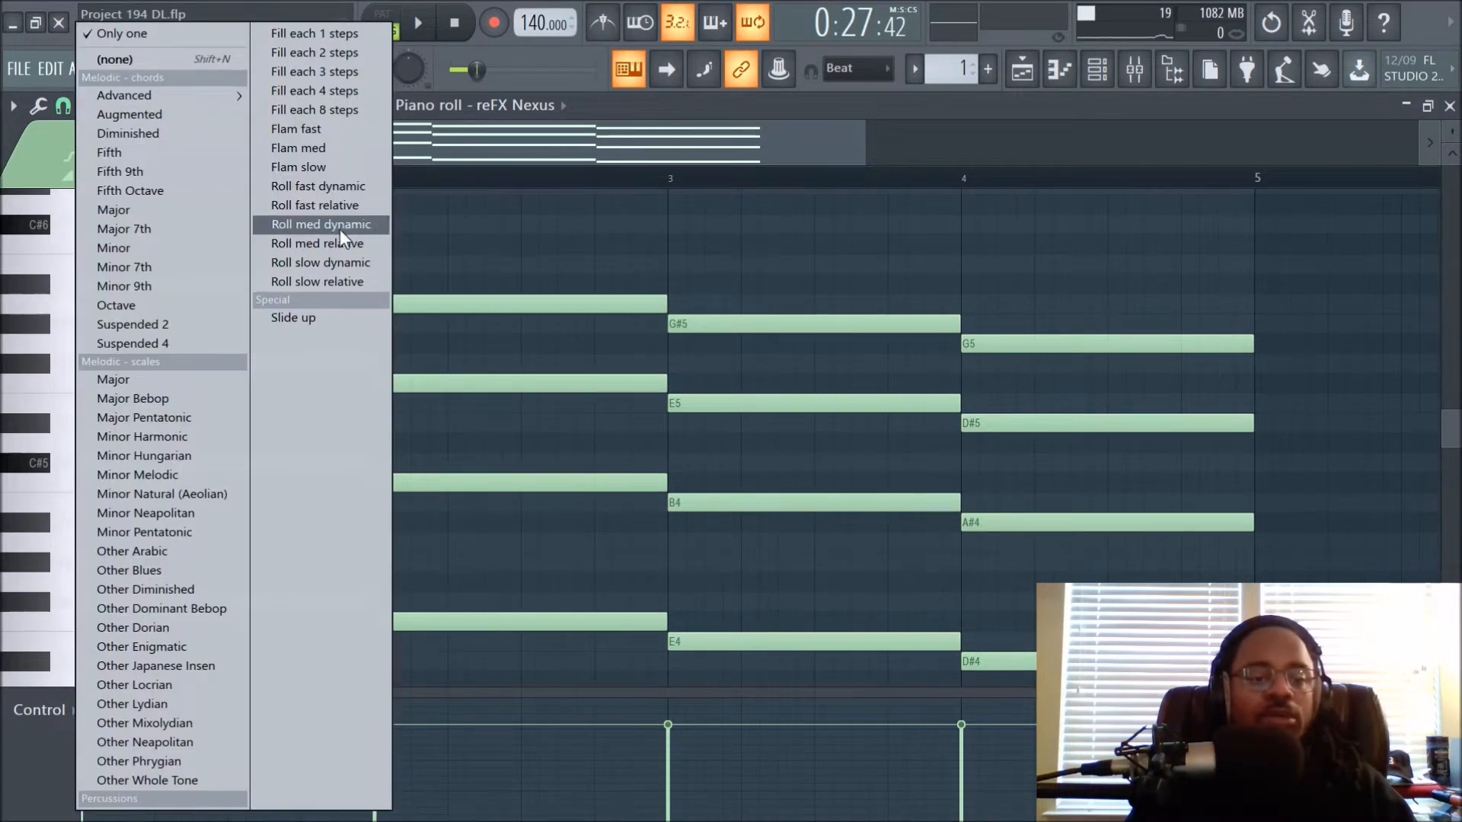
pyautogui.rightClick(617, 233)
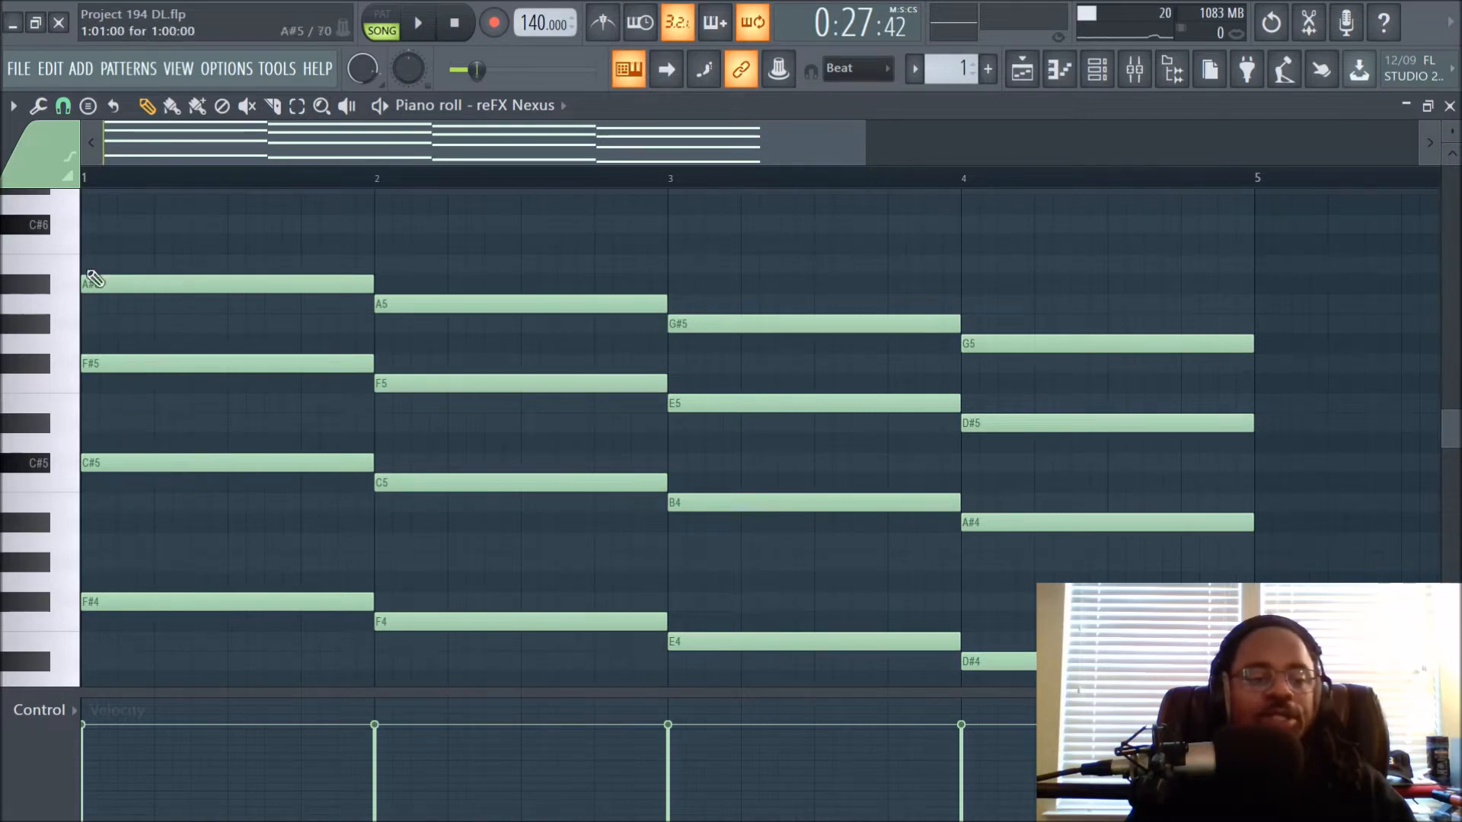
pyautogui.click(13, 106)
pyautogui.moveTo(35, 224)
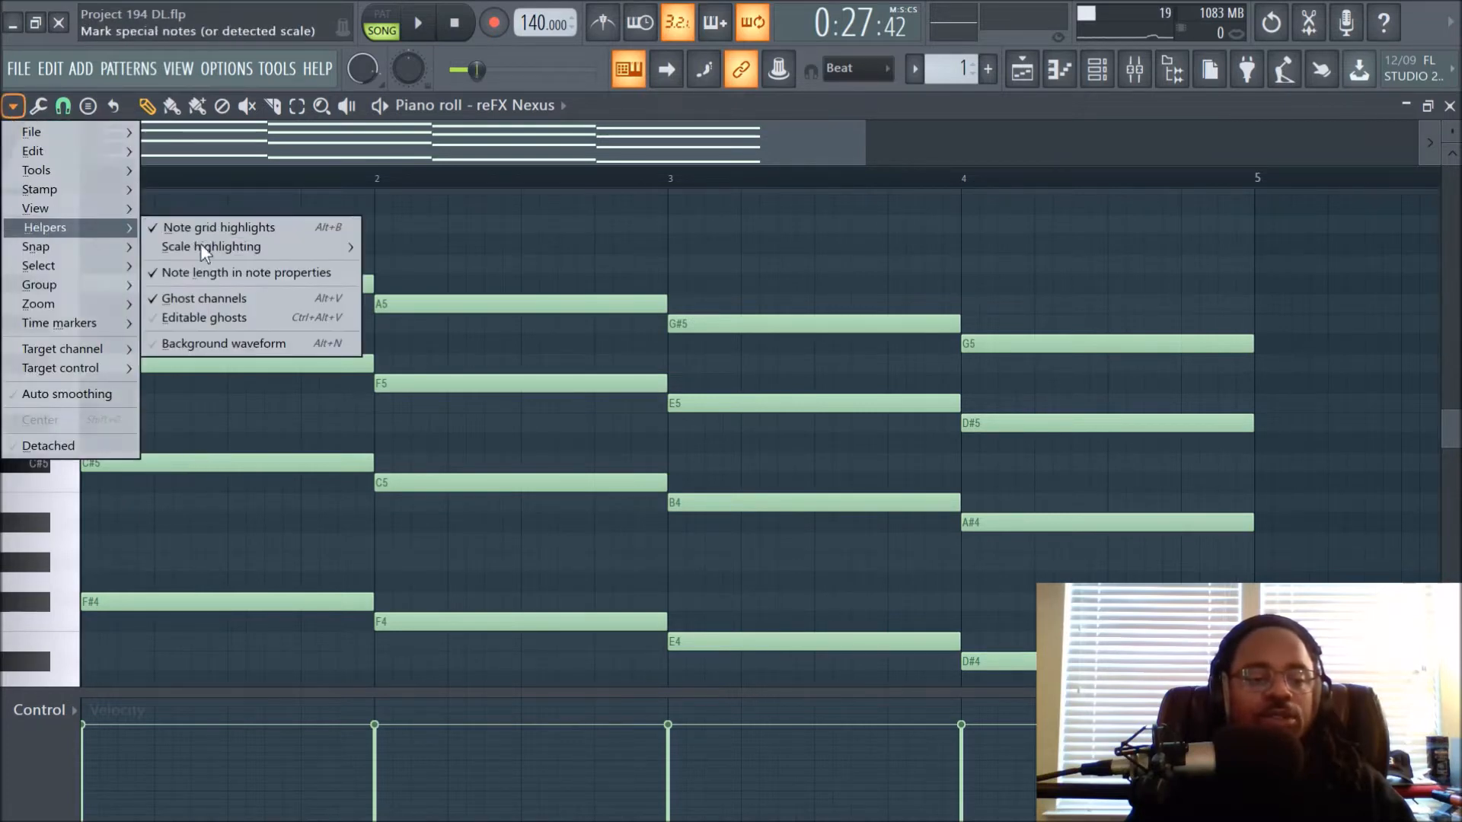
pyautogui.click(883, 249)
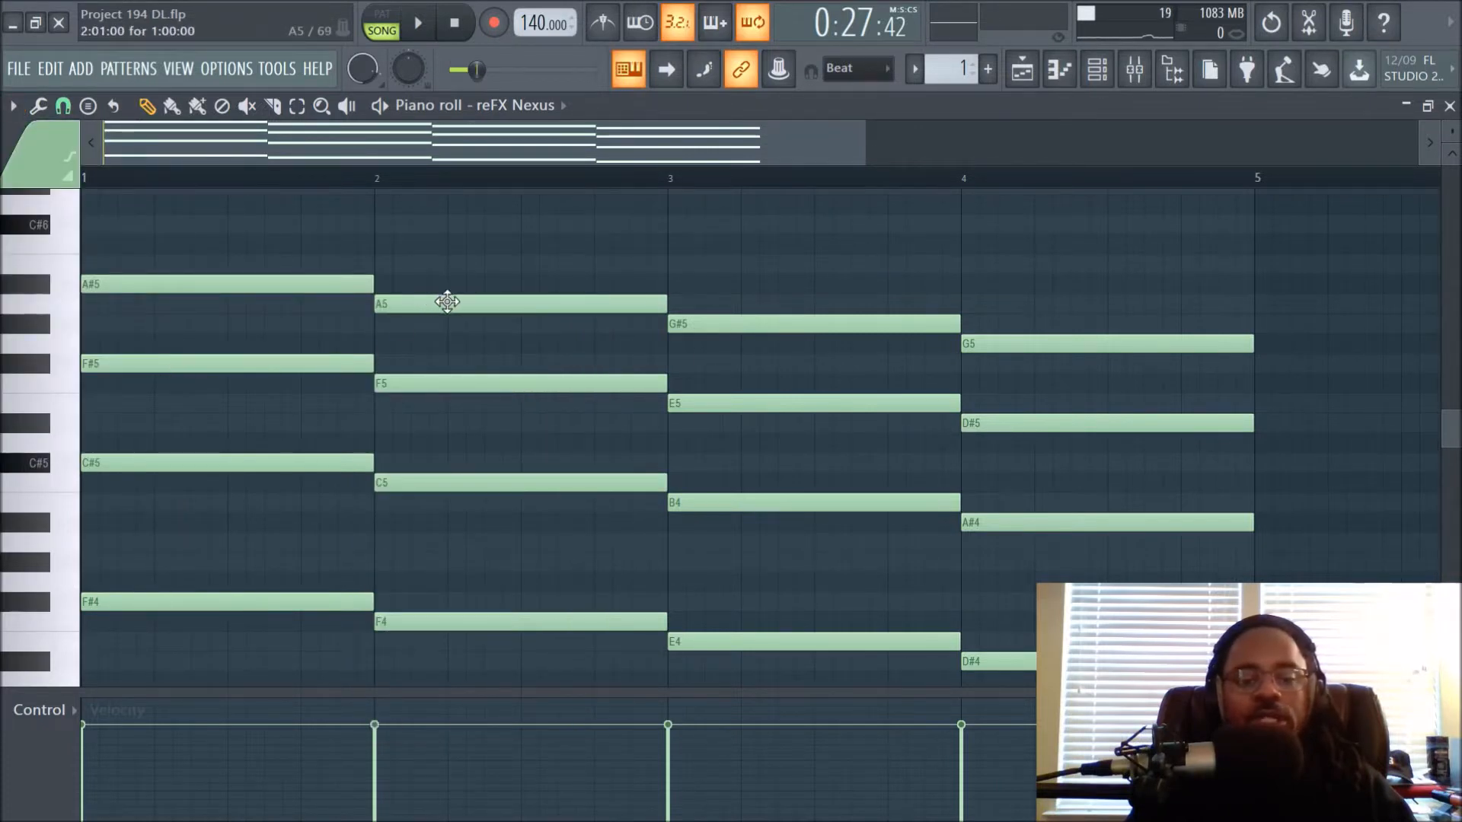
pyautogui.scroll(-3, 1109, 424)
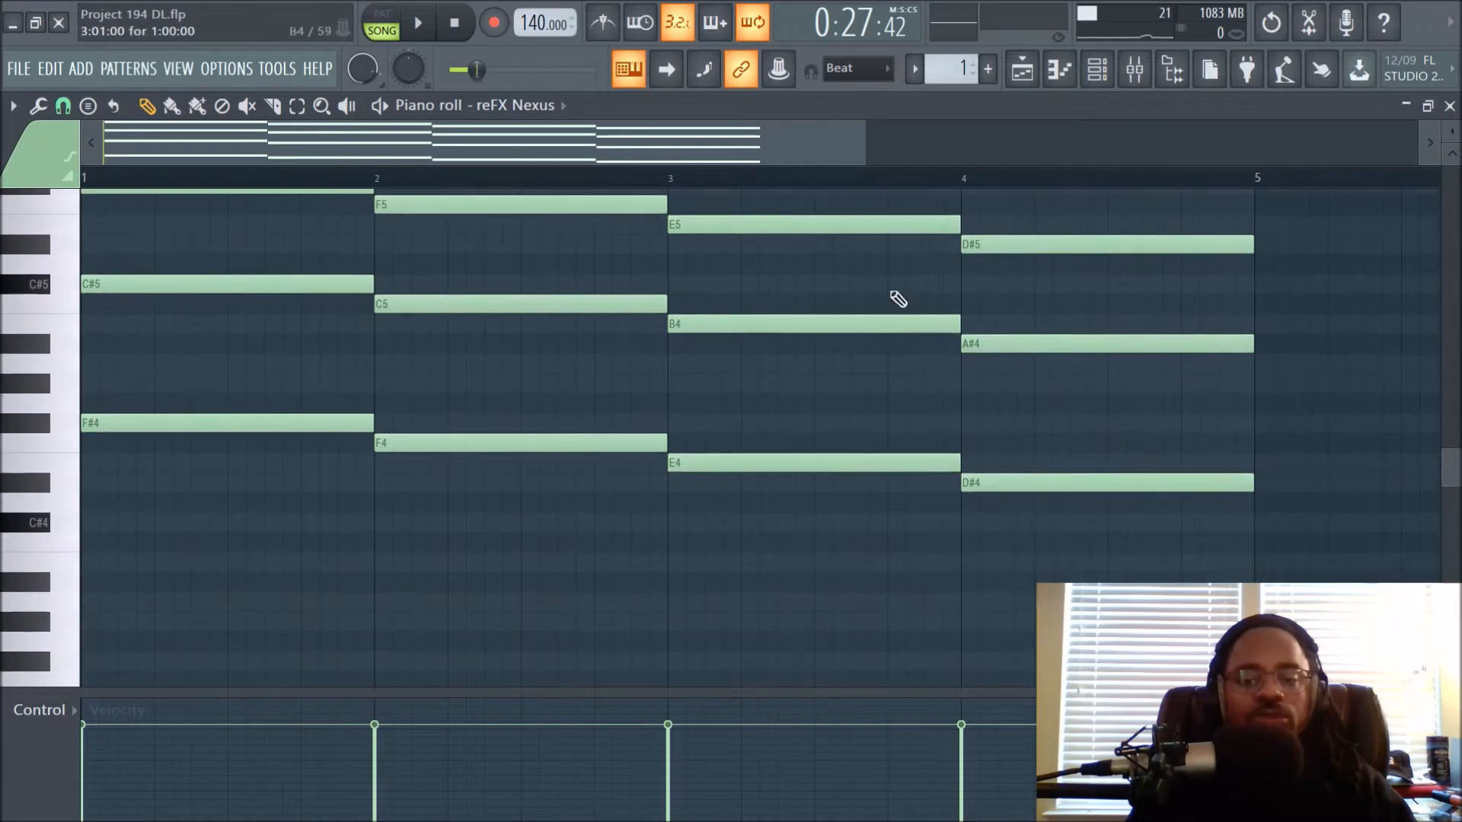
pyautogui.scroll(4, 405, 310)
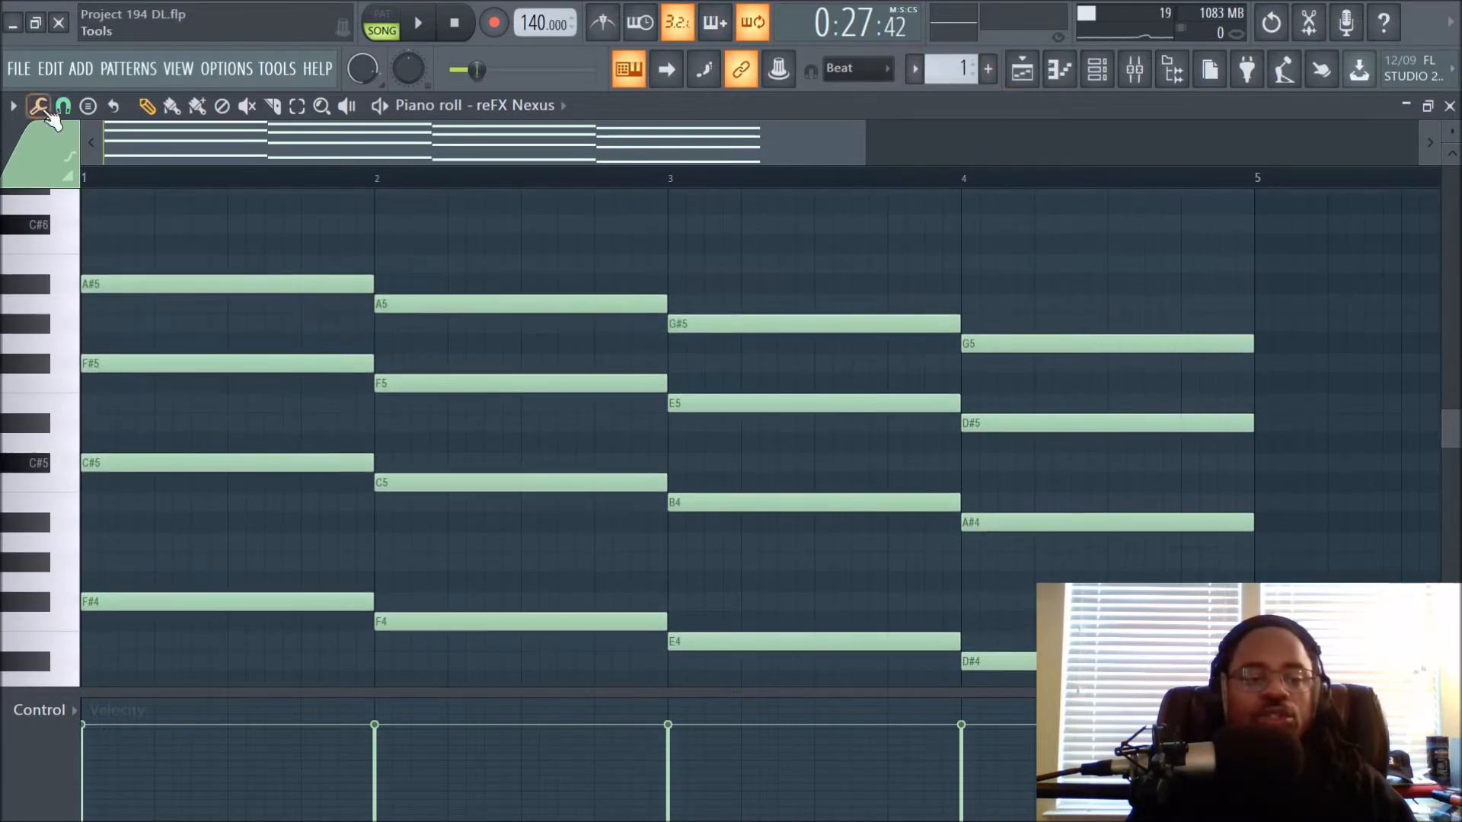
pyautogui.click(87, 107)
pyautogui.click(298, 167)
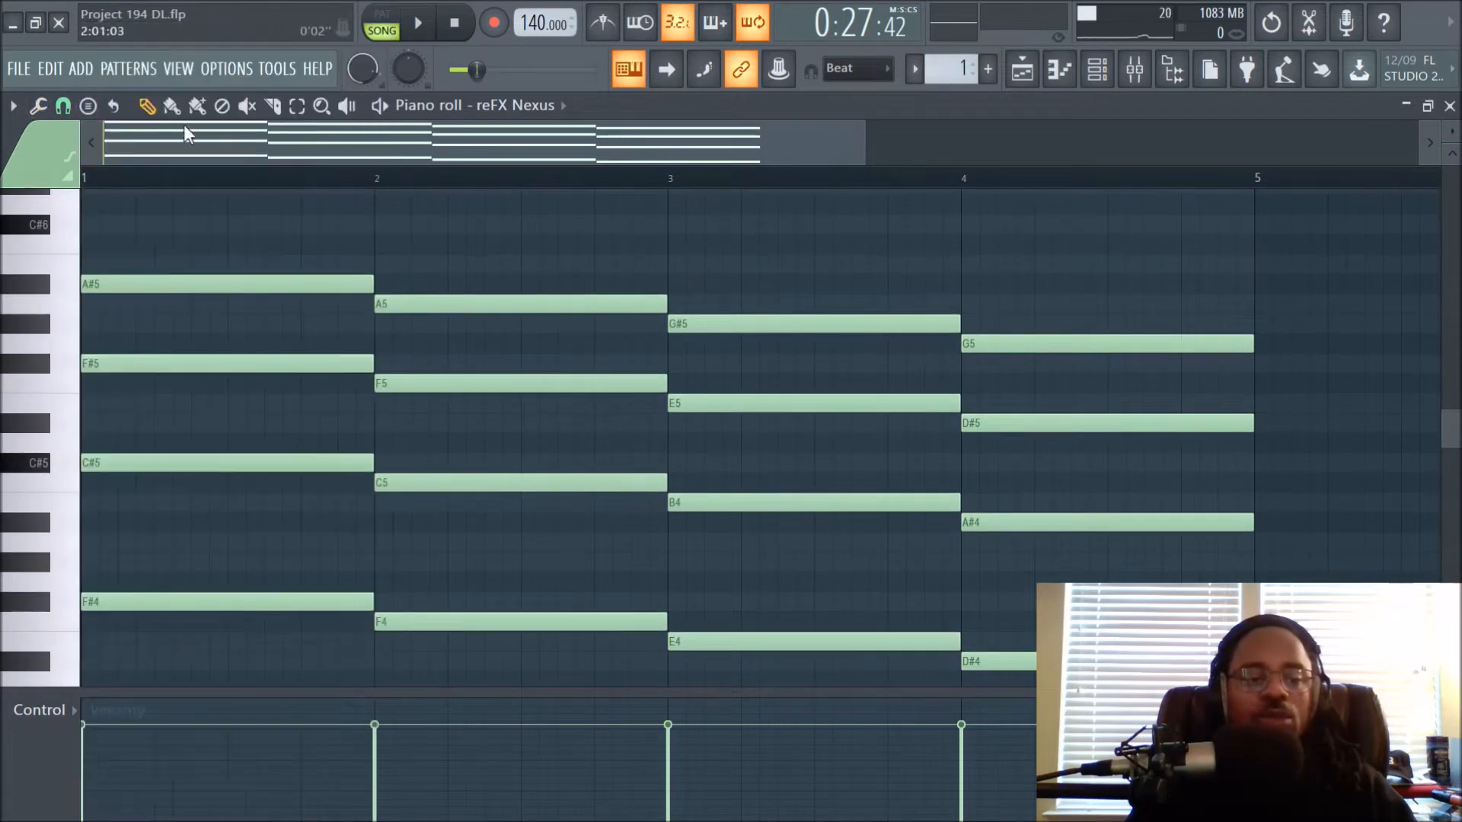
pyautogui.click(63, 106)
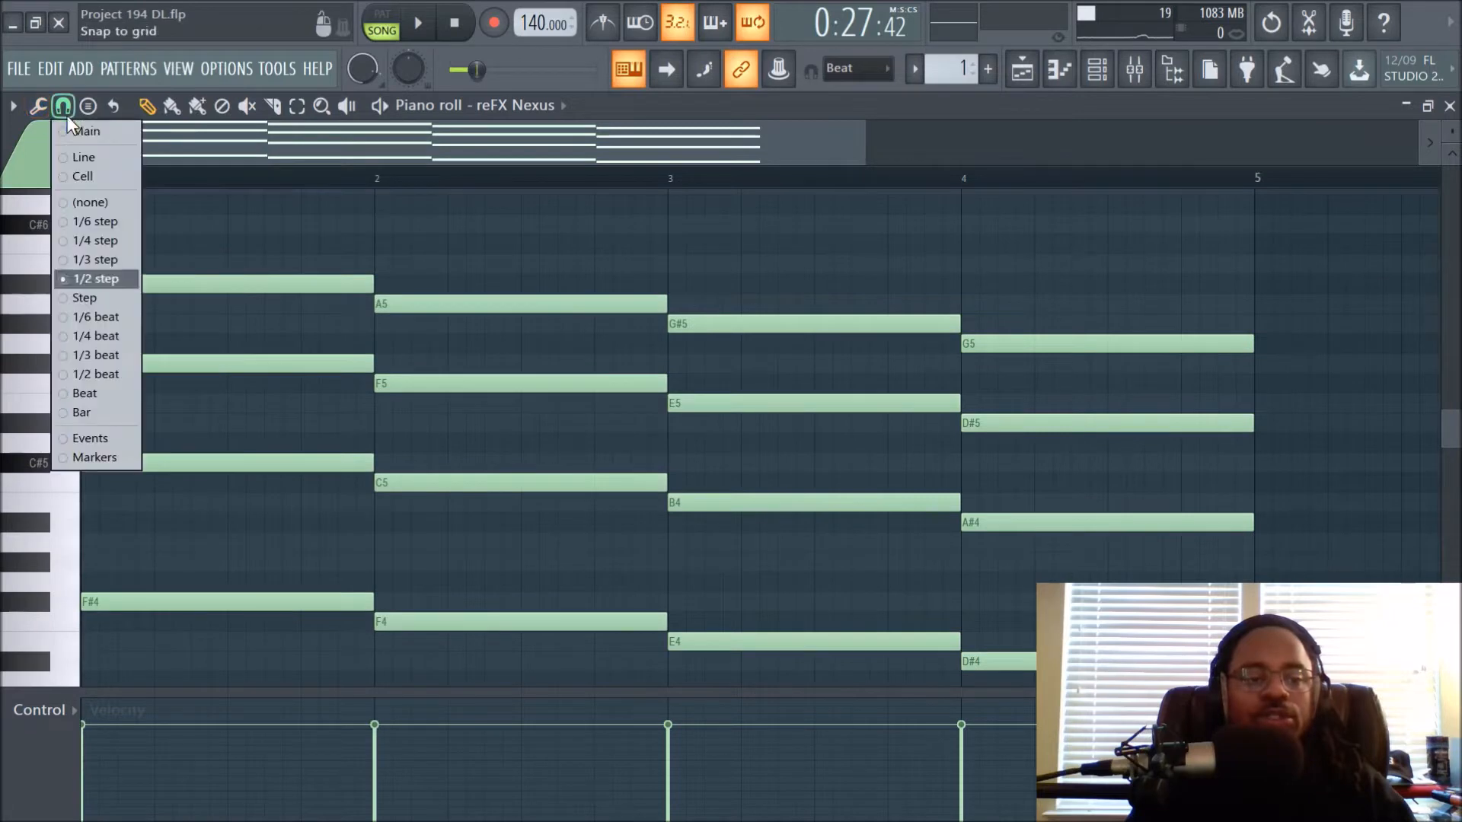
pyautogui.click(435, 231)
# Step: Audition the first chord's notes C#5, F#4, F#5 and A#5 on the piano roll keyboard, plus the D#4 key
pyautogui.click(43, 476)
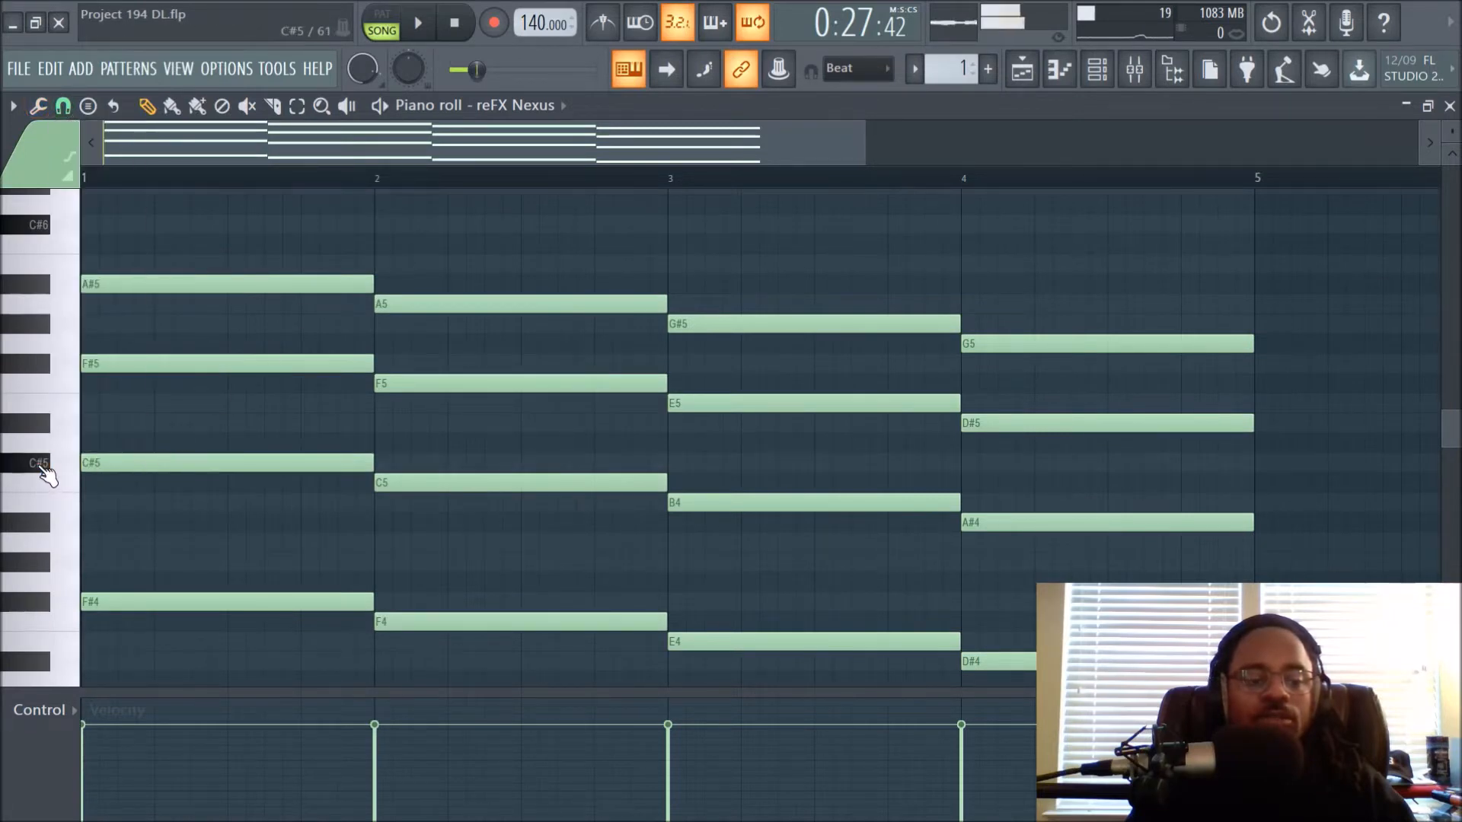
pyautogui.click(43, 608)
pyautogui.scroll(-2, 107, 369)
pyautogui.scroll(2, 105, 367)
pyautogui.click(43, 358)
pyautogui.click(44, 284)
pyautogui.scroll(-2, 578, 218)
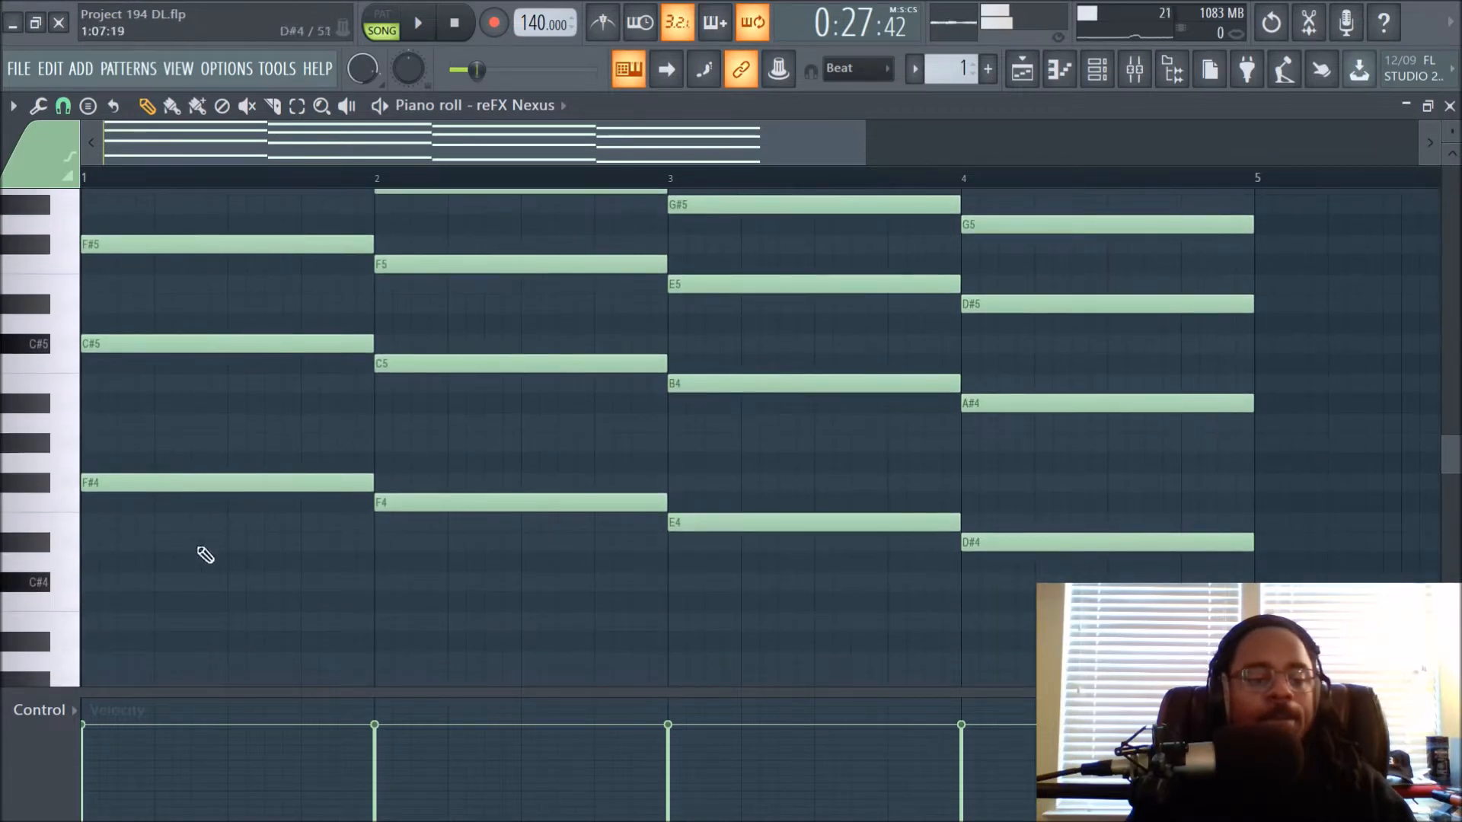
pyautogui.click(45, 545)
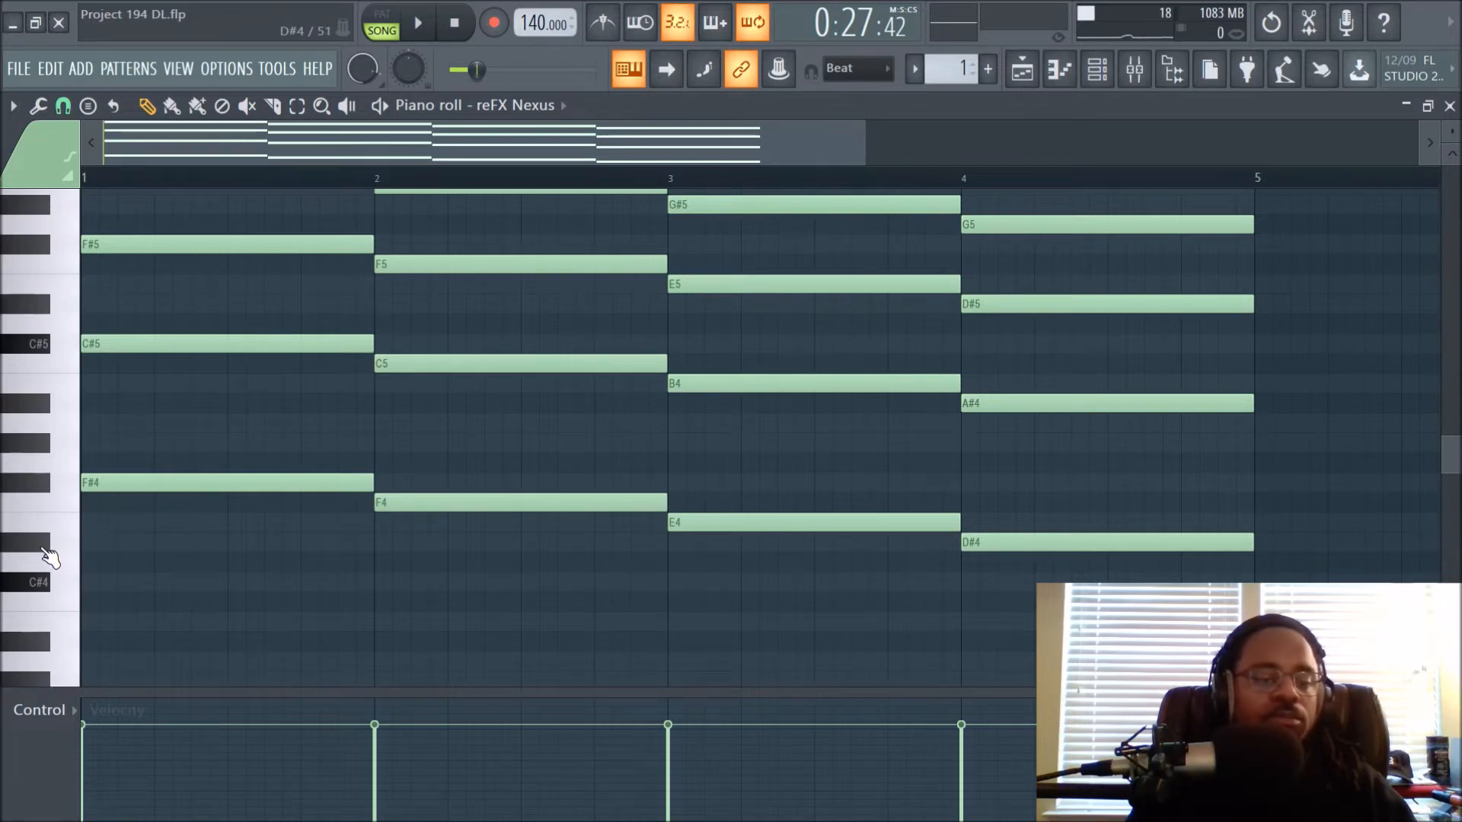
# Step: Set the root note of the piano roll's scale highlighting to D#
pyautogui.click(15, 108)
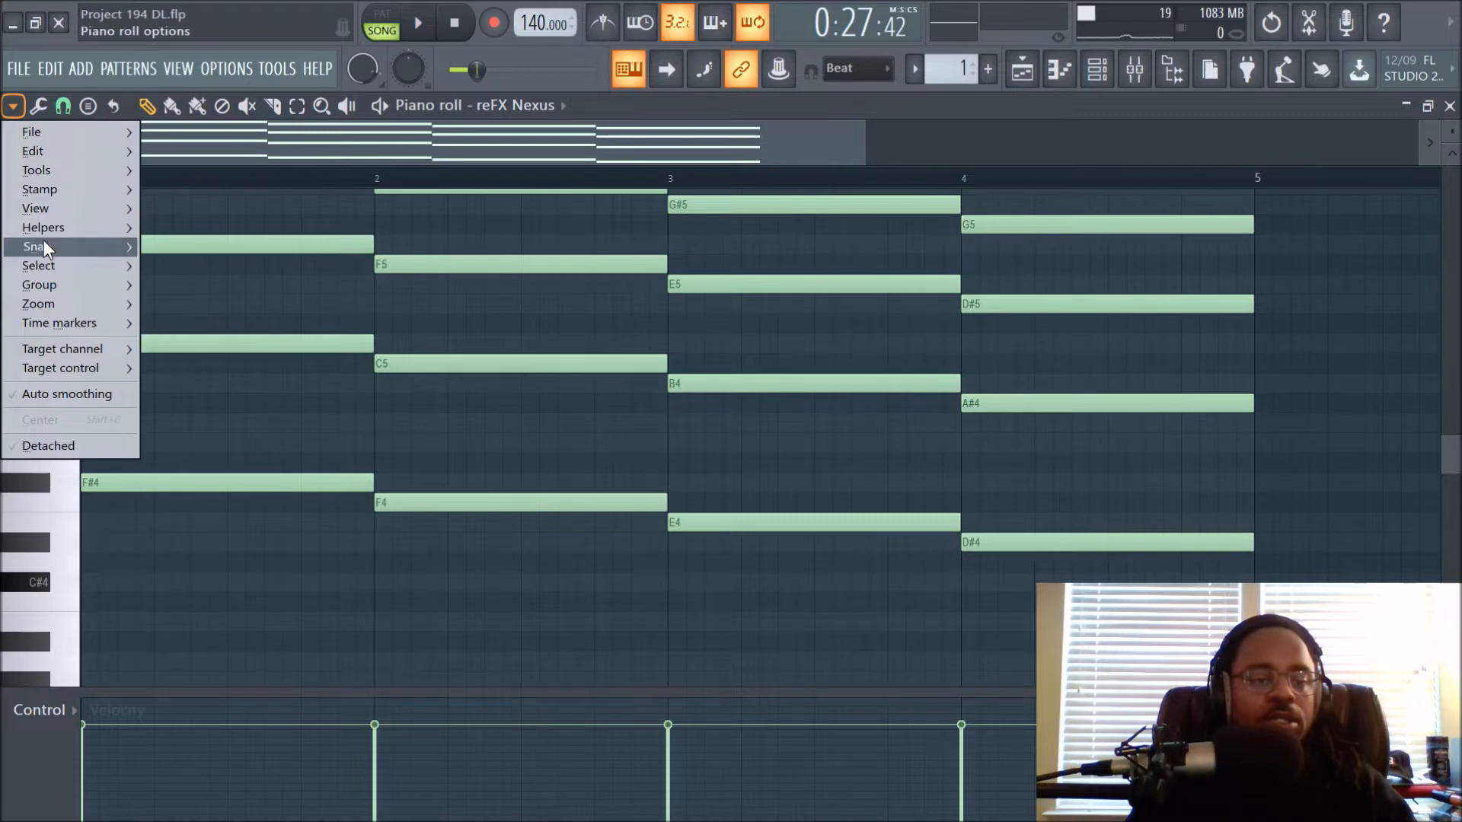
pyautogui.moveTo(56, 225)
pyautogui.moveTo(184, 248)
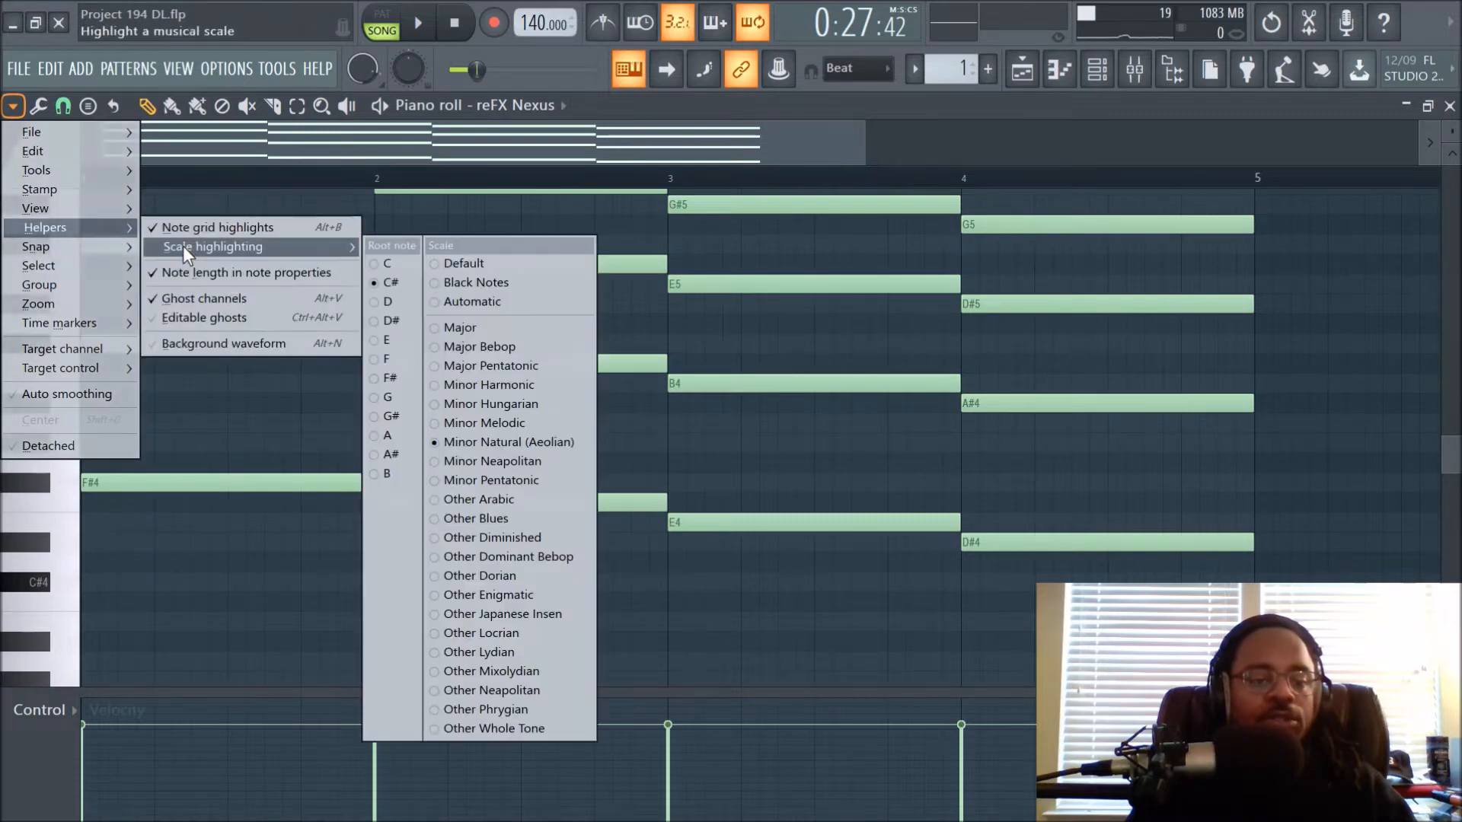
pyautogui.click(411, 321)
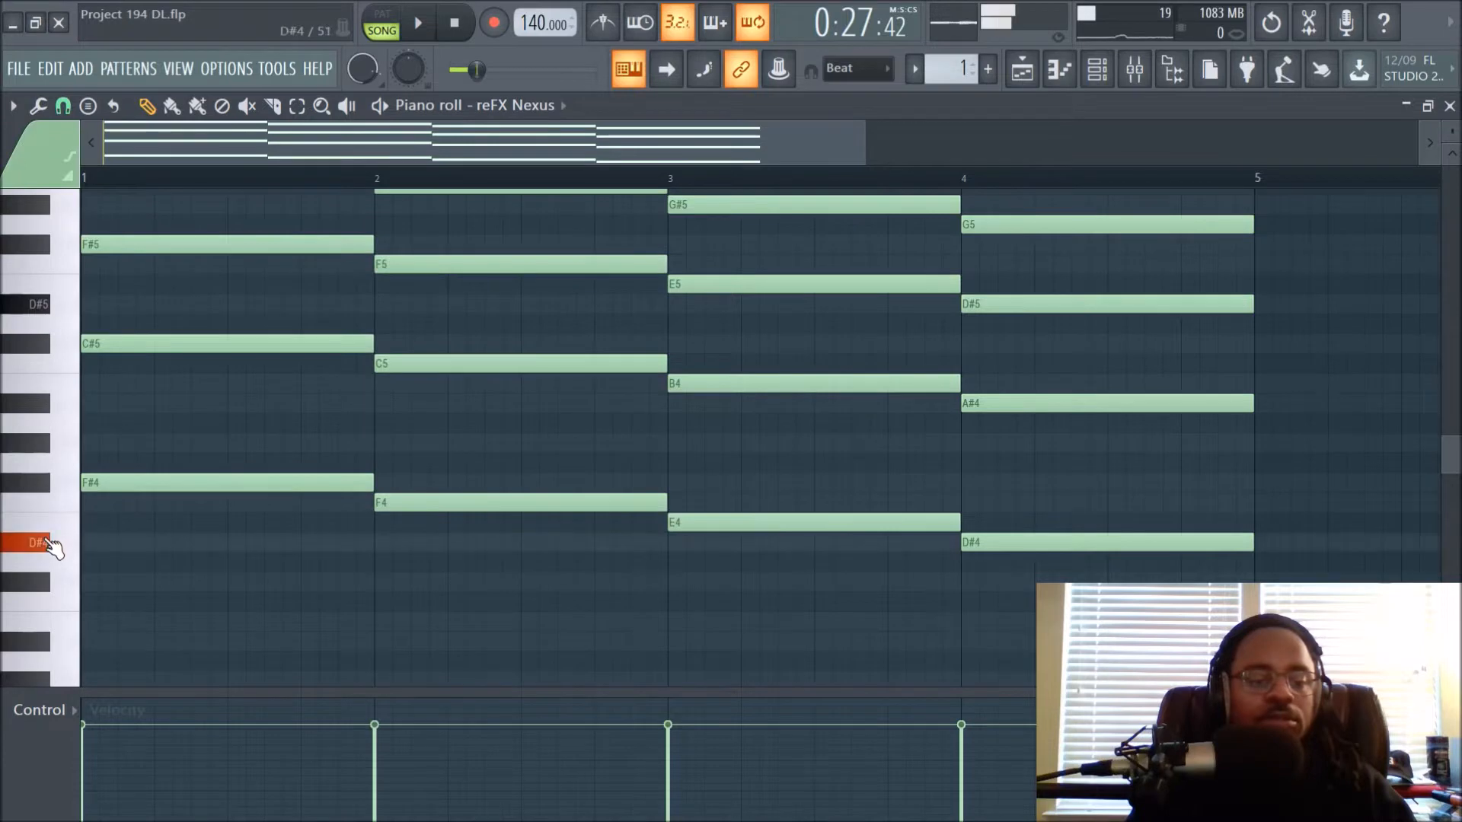
# Step: Audition the D#5 key, briefly play the chord progression, and view the upper chord notes
pyautogui.click(47, 306)
pyautogui.press('space')
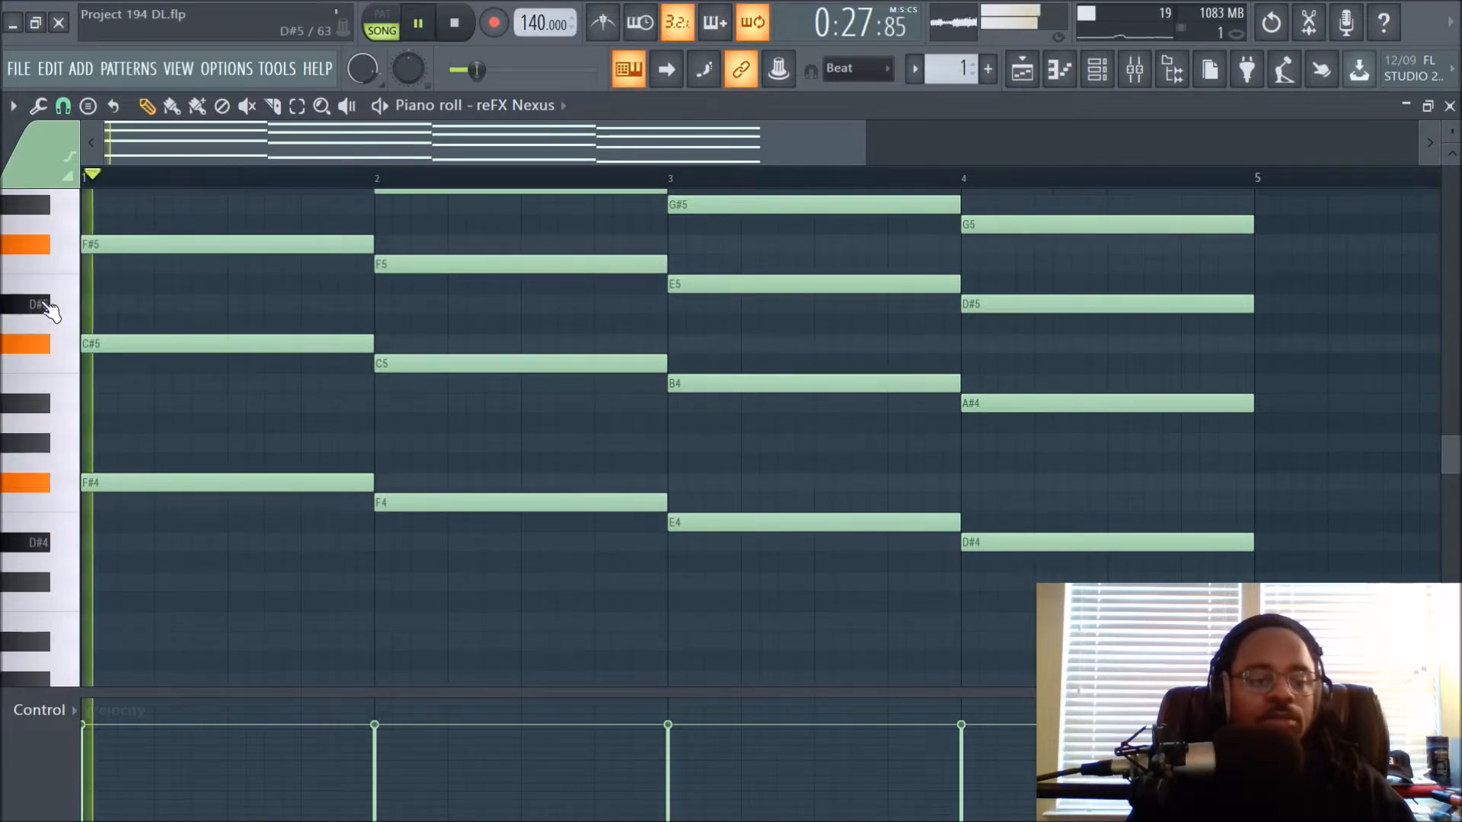
pyautogui.press('space')
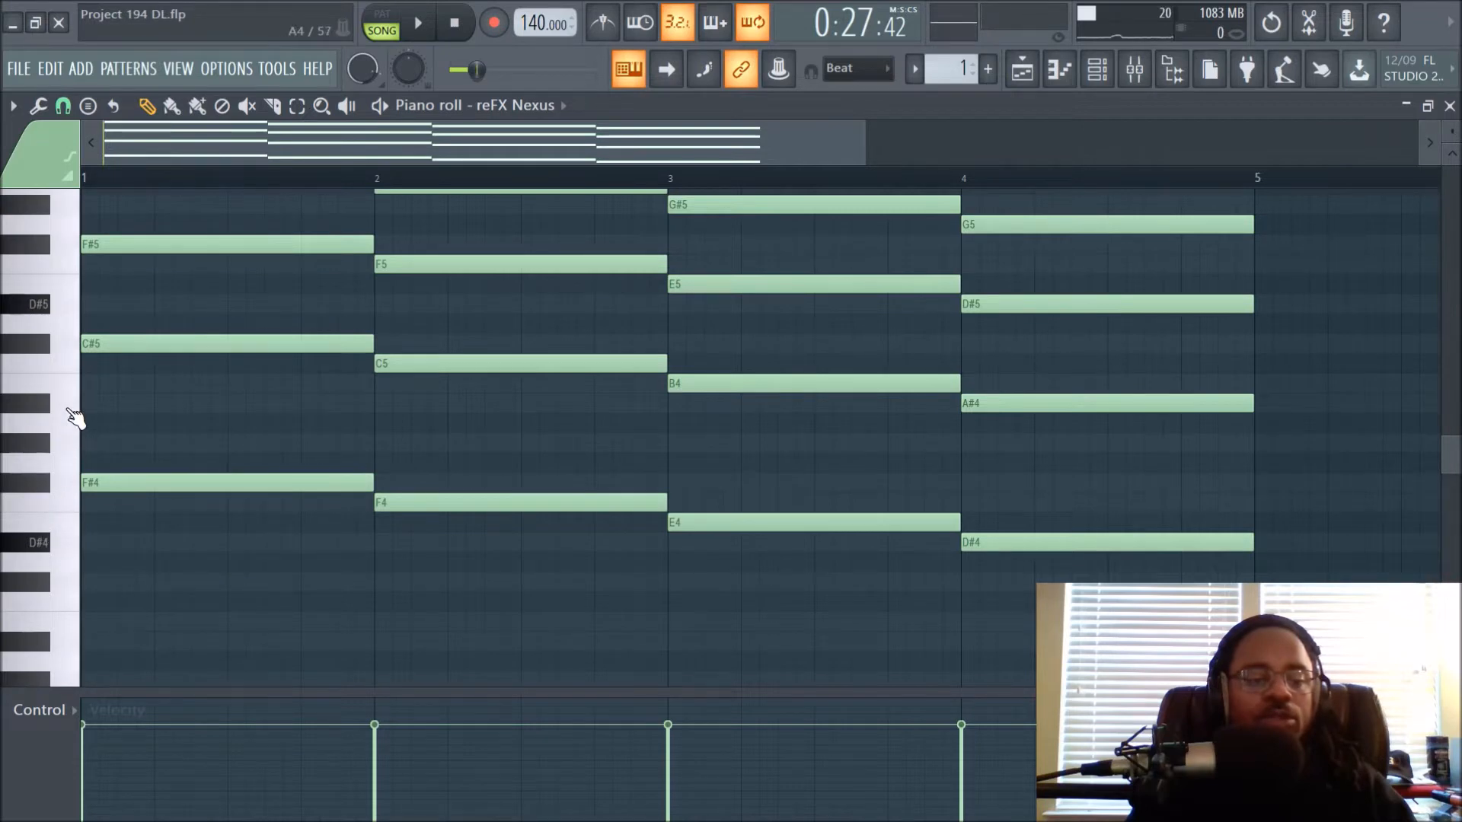
pyautogui.scroll(3, 75, 417)
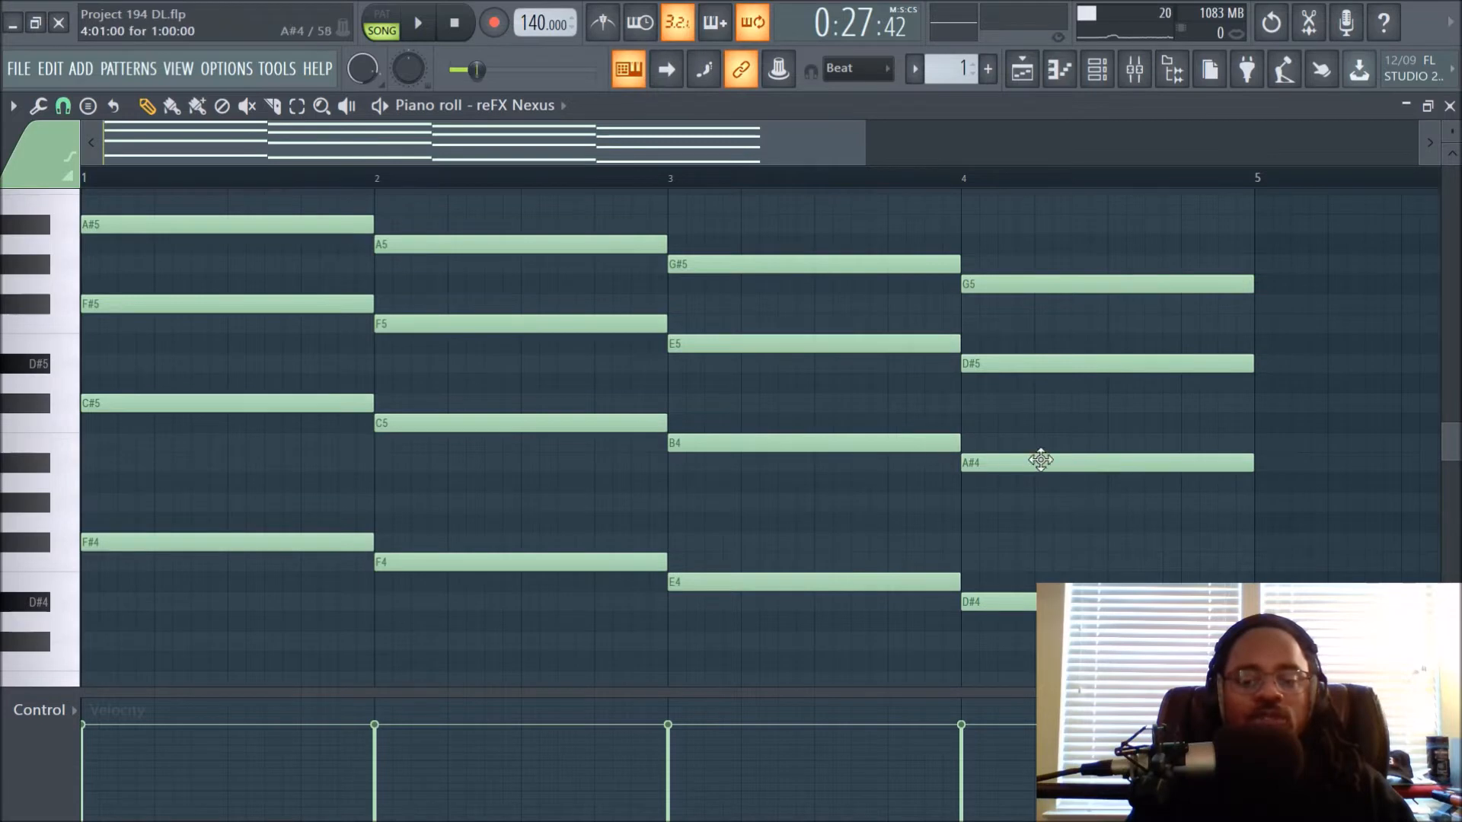
# Step: Check the playlist arrangement, reopen the first visible Pattern 1 clip in the piano roll and audition the A#5 key
pyautogui.click(1023, 72)
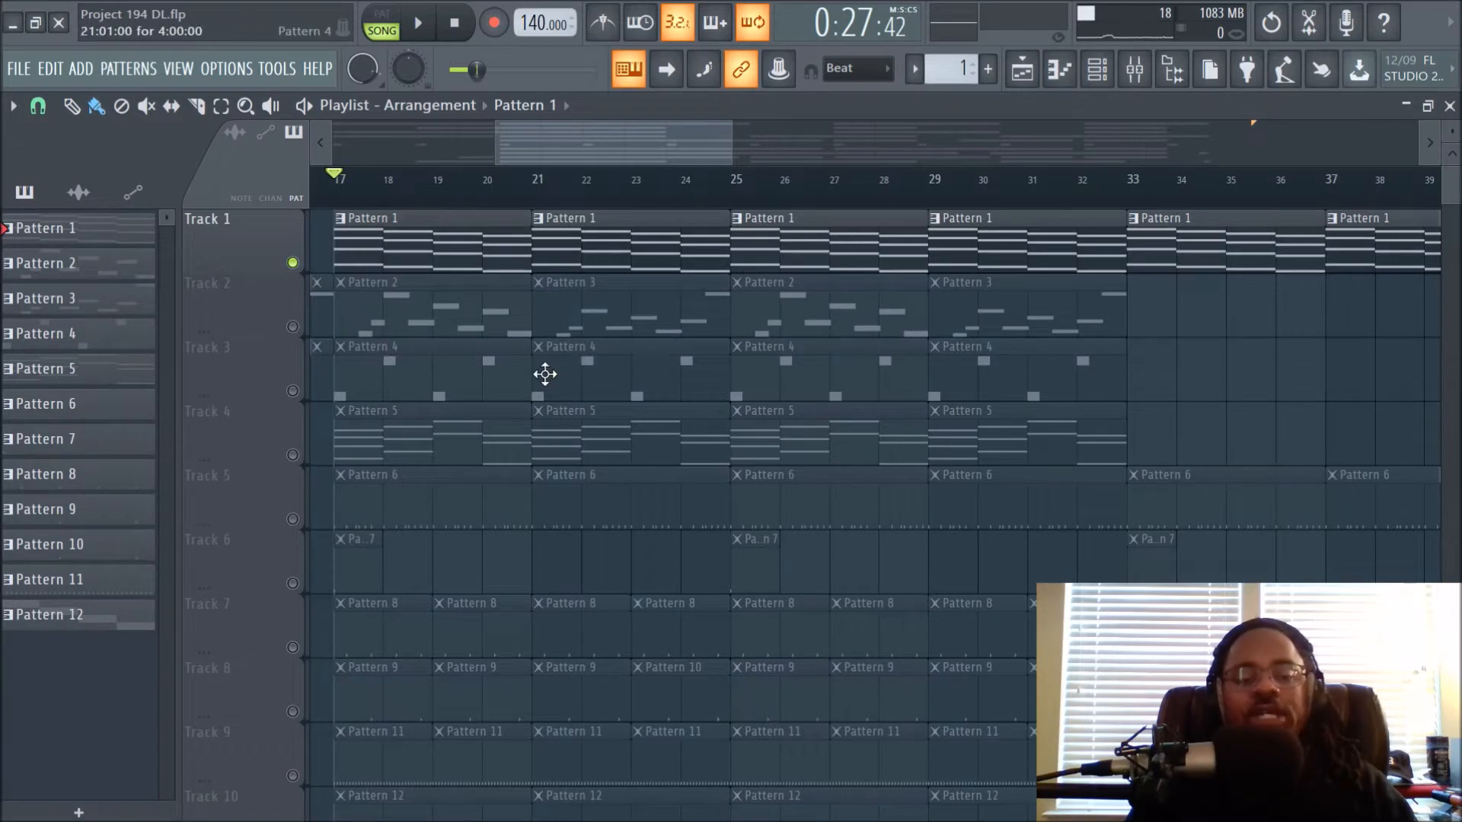
pyautogui.doubleClick(463, 248)
pyautogui.scroll(2, 259, 385)
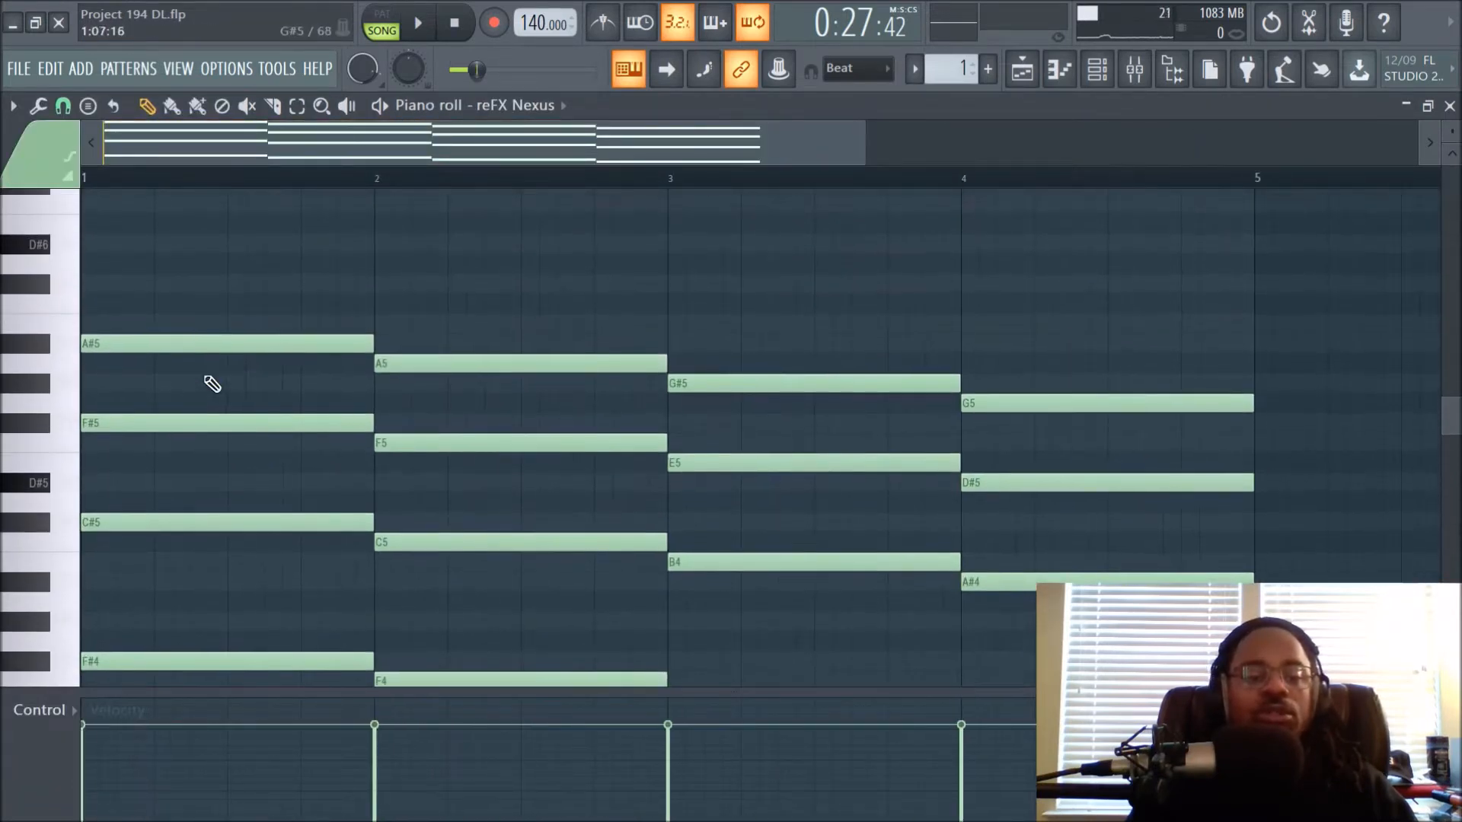
pyautogui.click(41, 349)
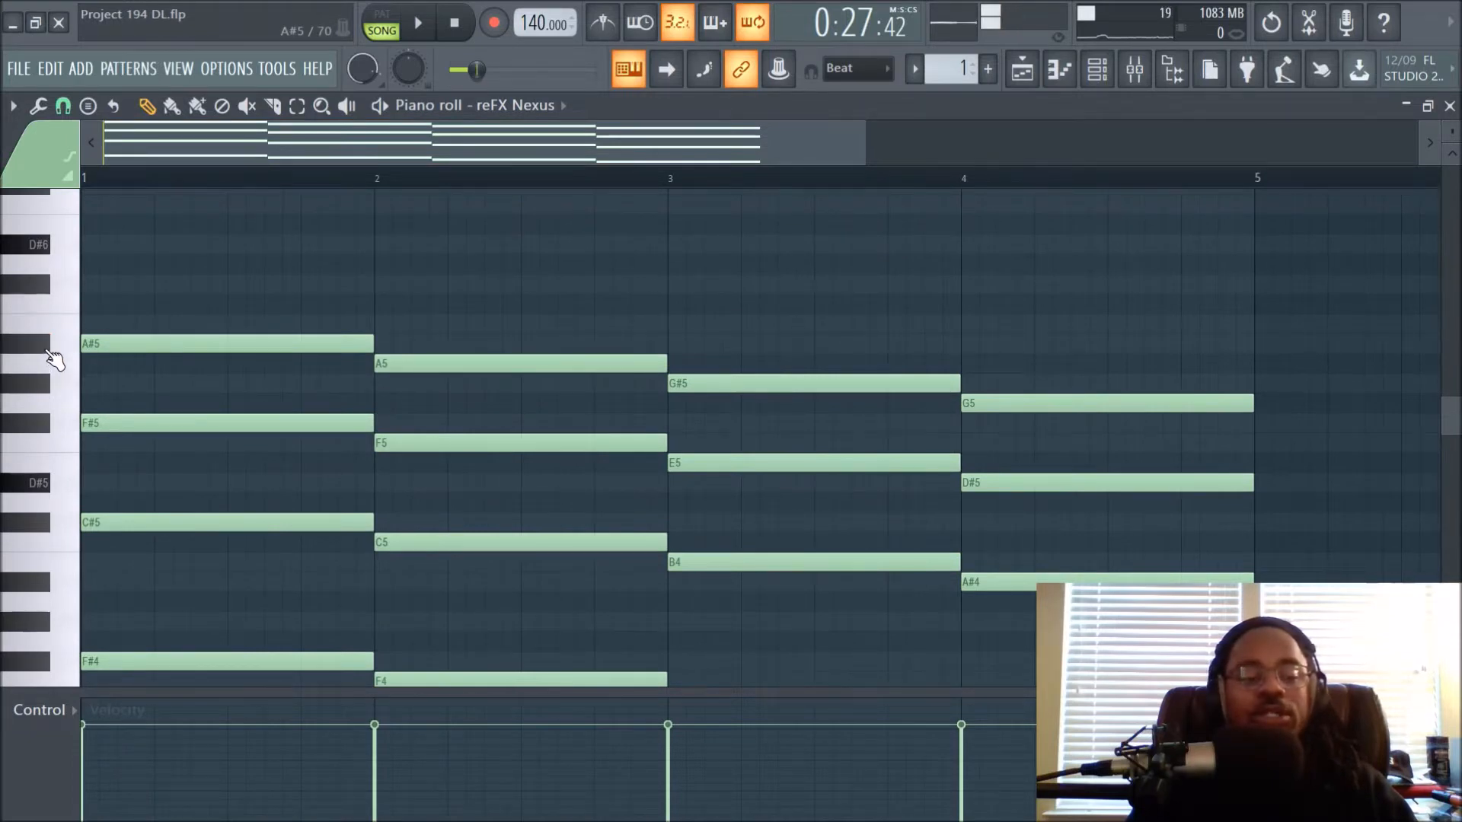
# Step: Audition the chords' top notes A#5, A5, G#5 and G5 in the piano roll and view the lower chord notes
pyautogui.click(48, 351)
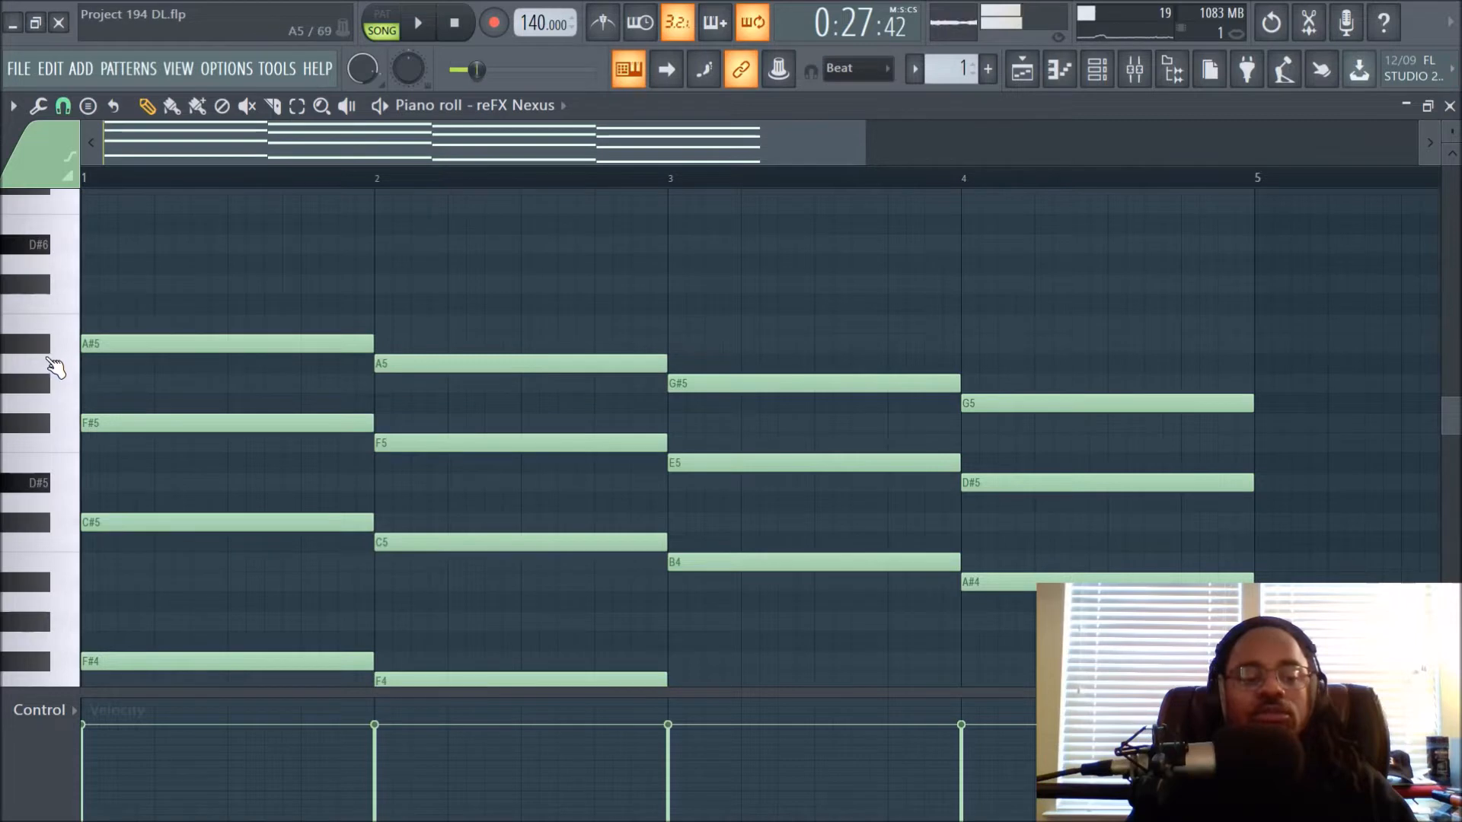
pyautogui.click(203, 345)
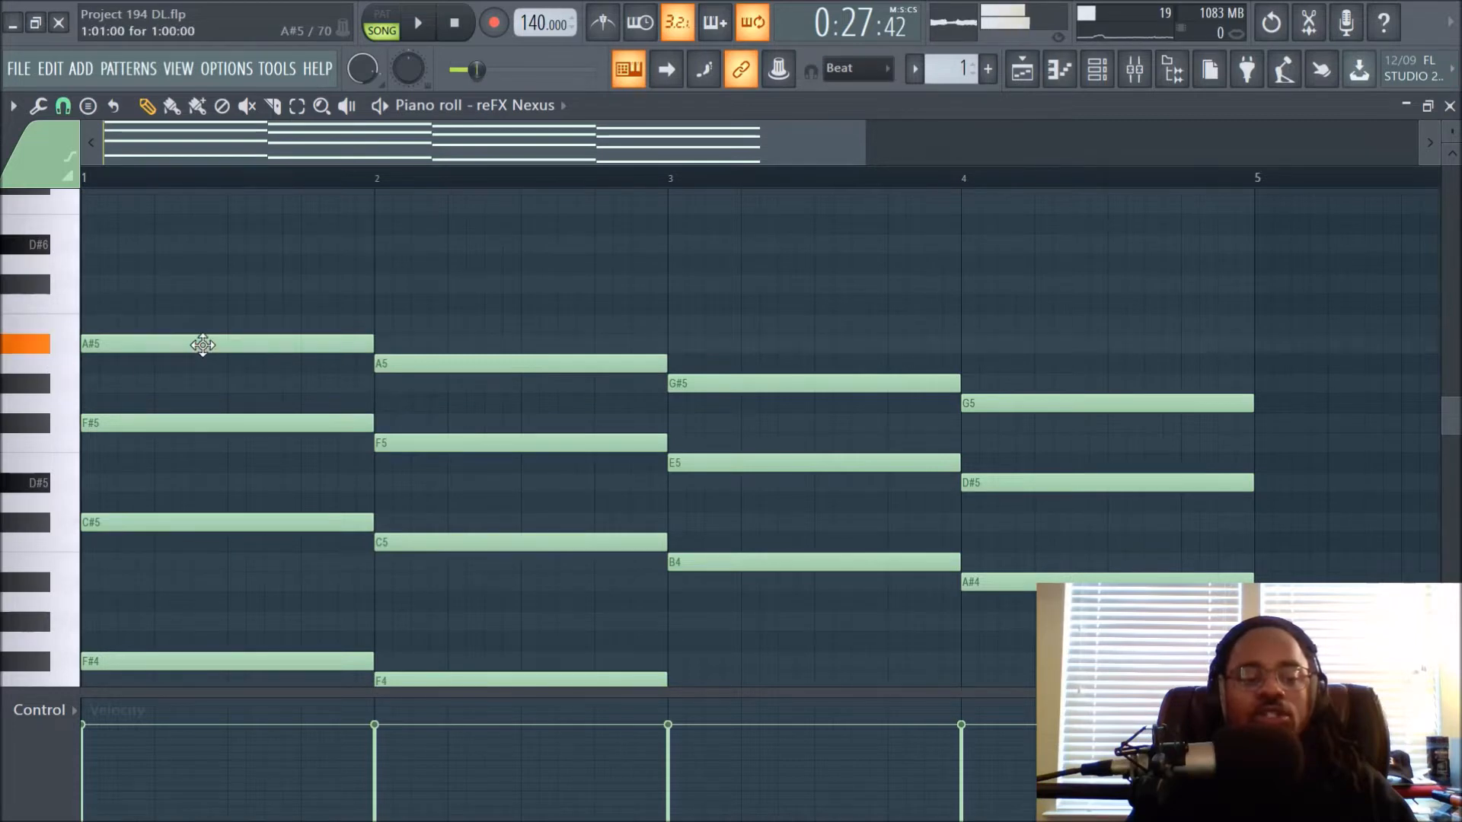
pyautogui.click(721, 391)
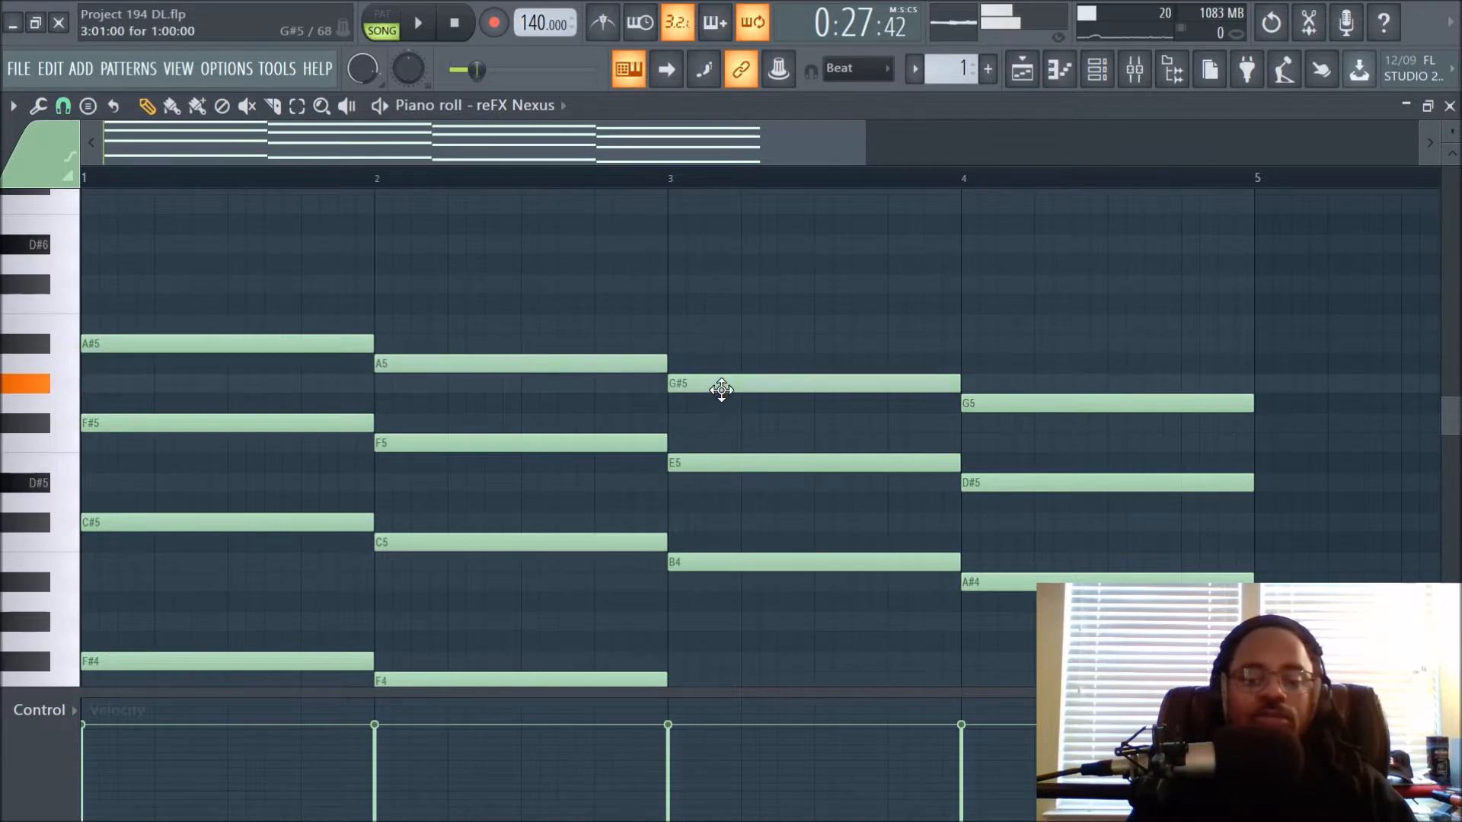
pyautogui.click(1052, 397)
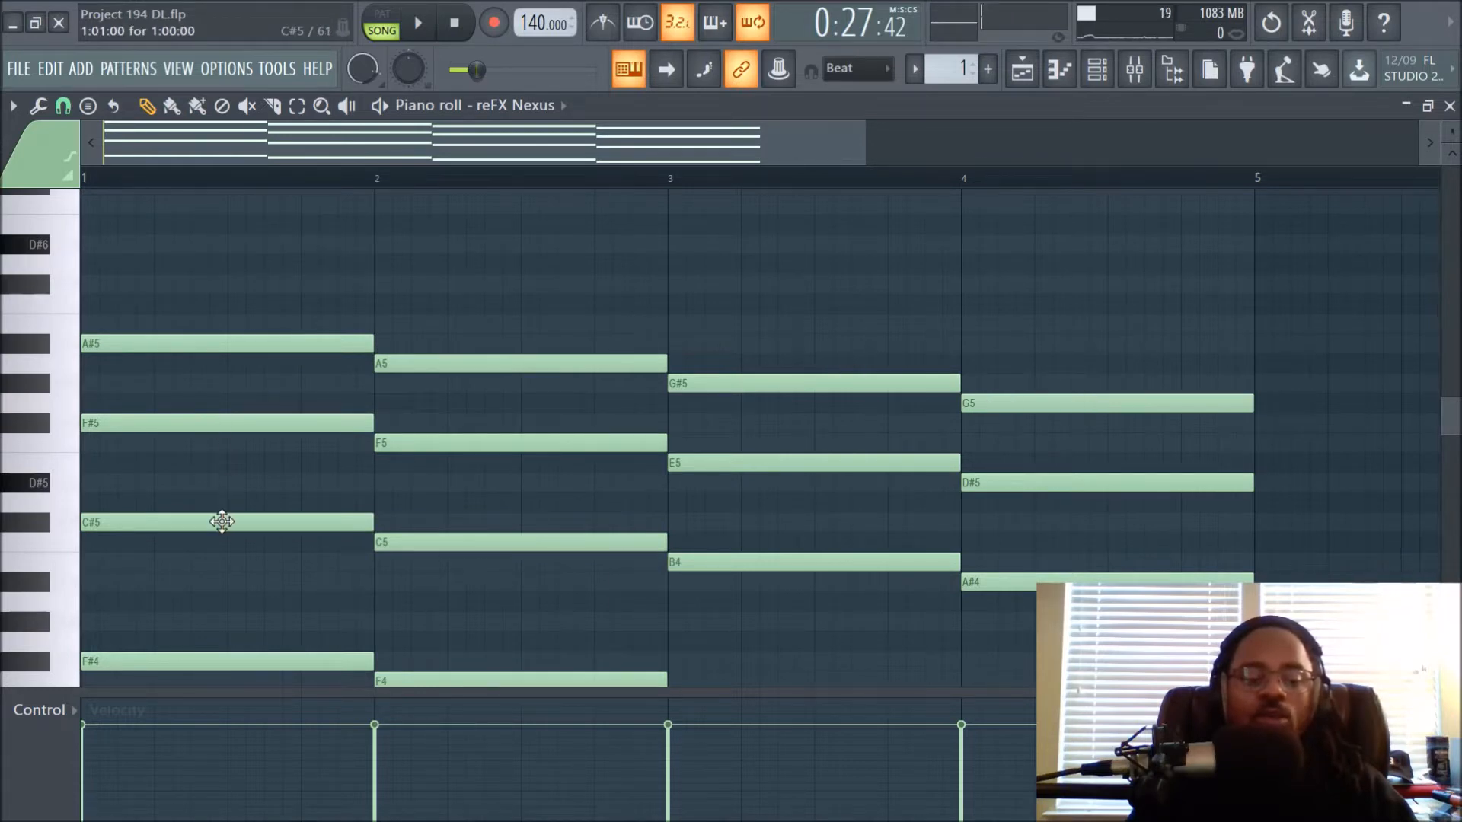
pyautogui.scroll(-3, 255, 525)
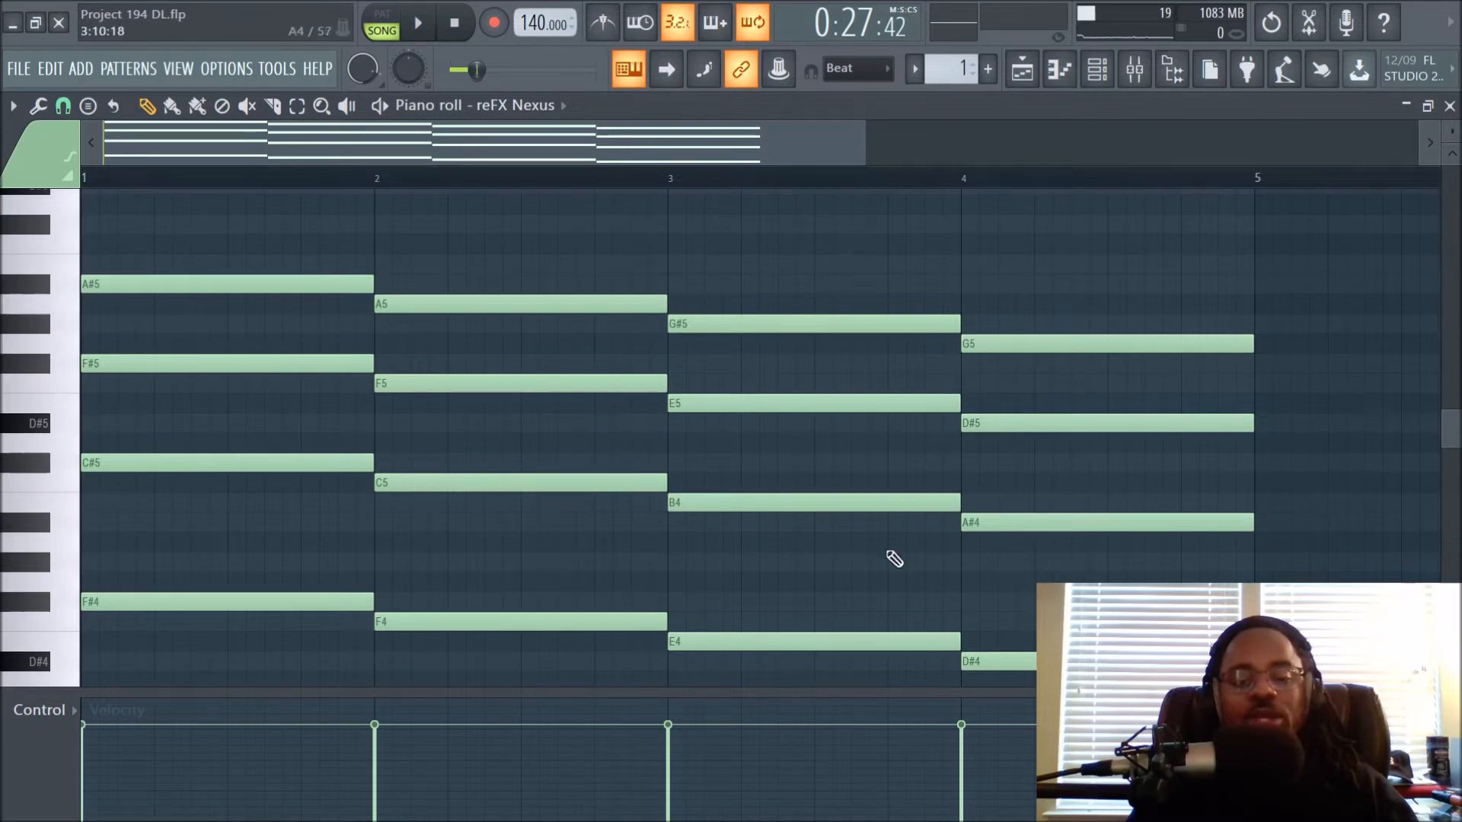
# Step: Open the arp's reFX Nexus instrument from the channel rack, view its selected preset, and close it
pyautogui.click(1021, 69)
pyautogui.click(1134, 69)
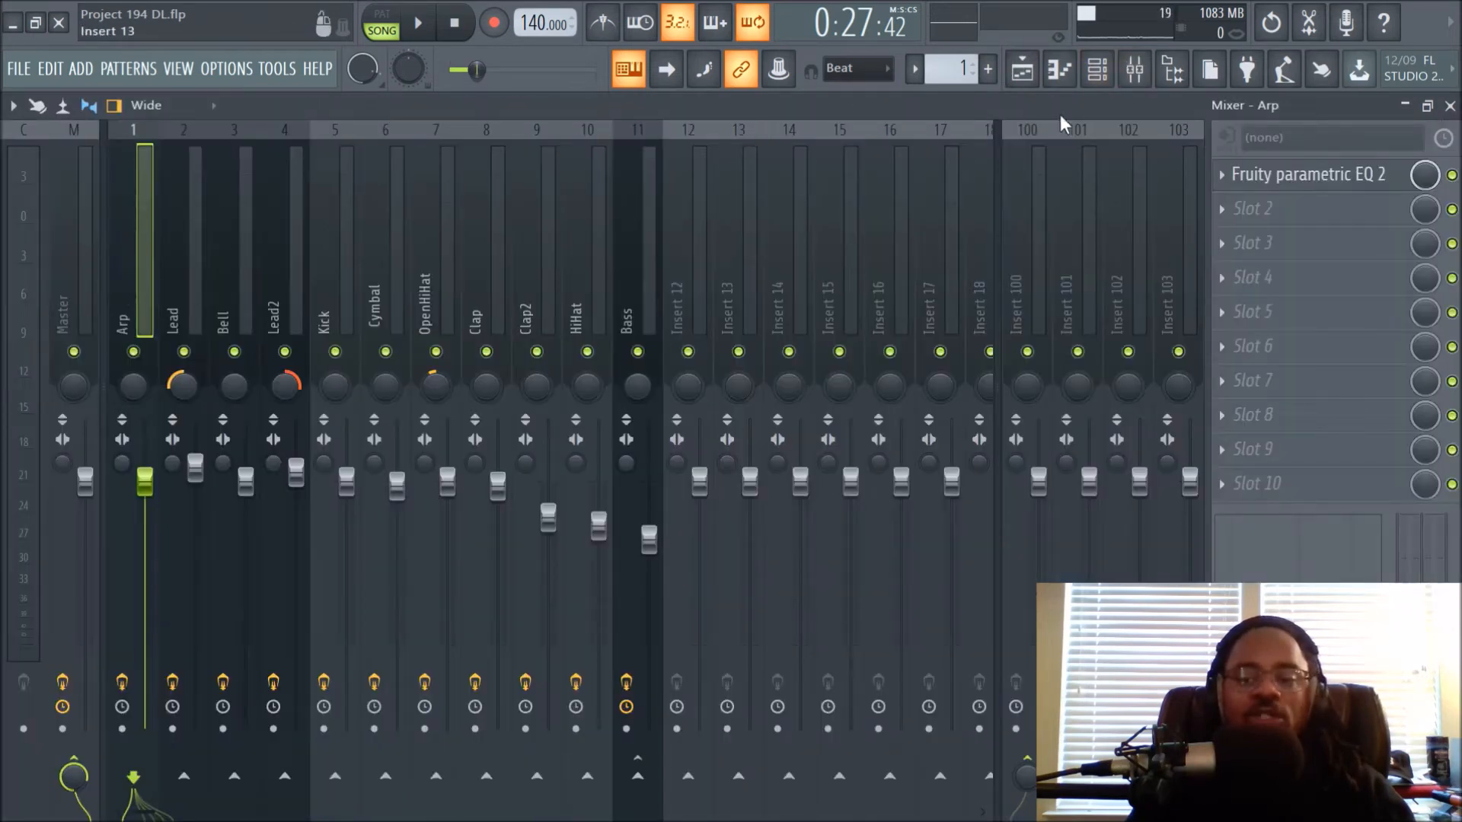
pyautogui.click(1096, 69)
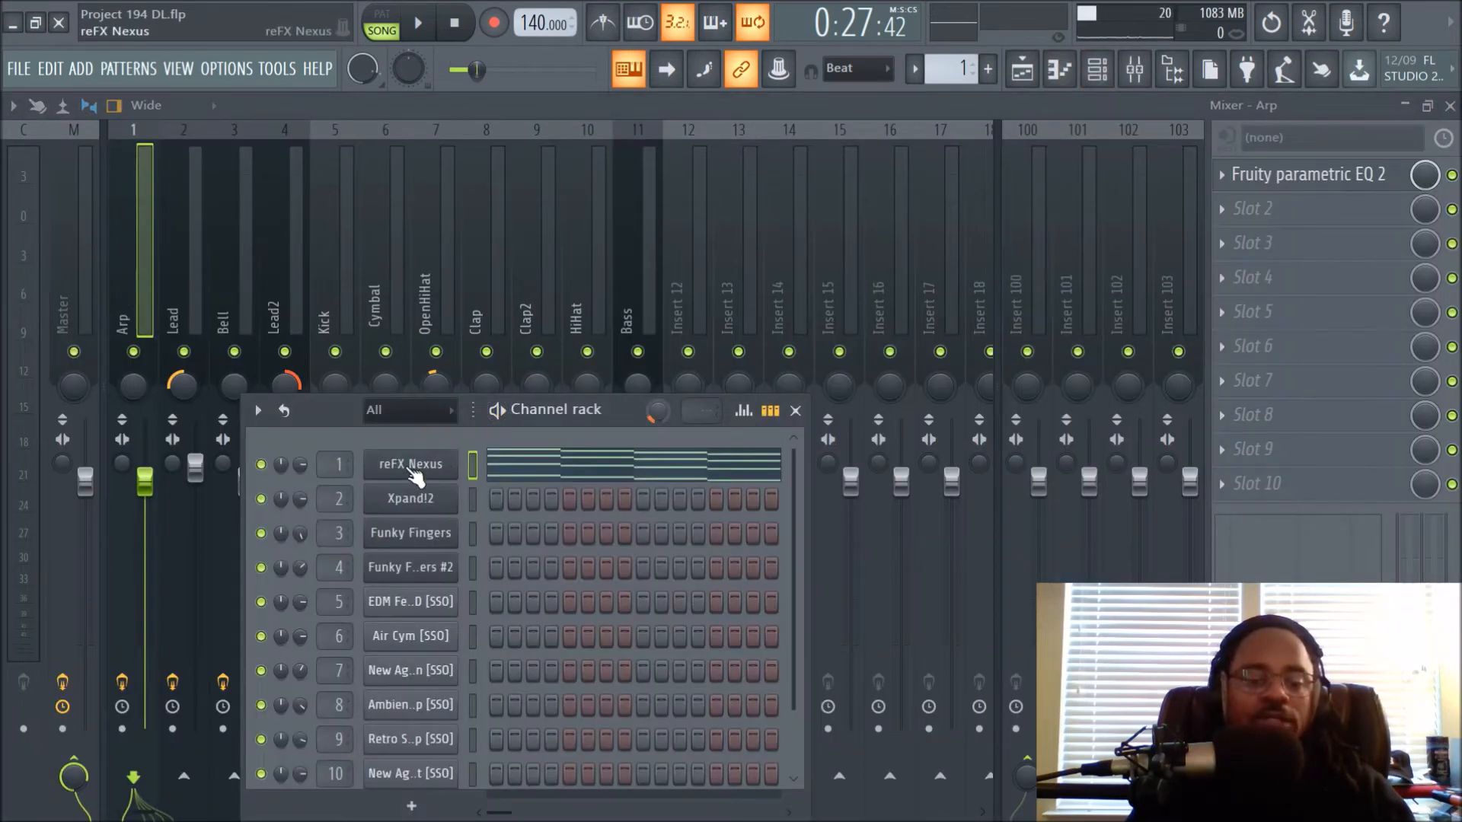
pyautogui.click(409, 469)
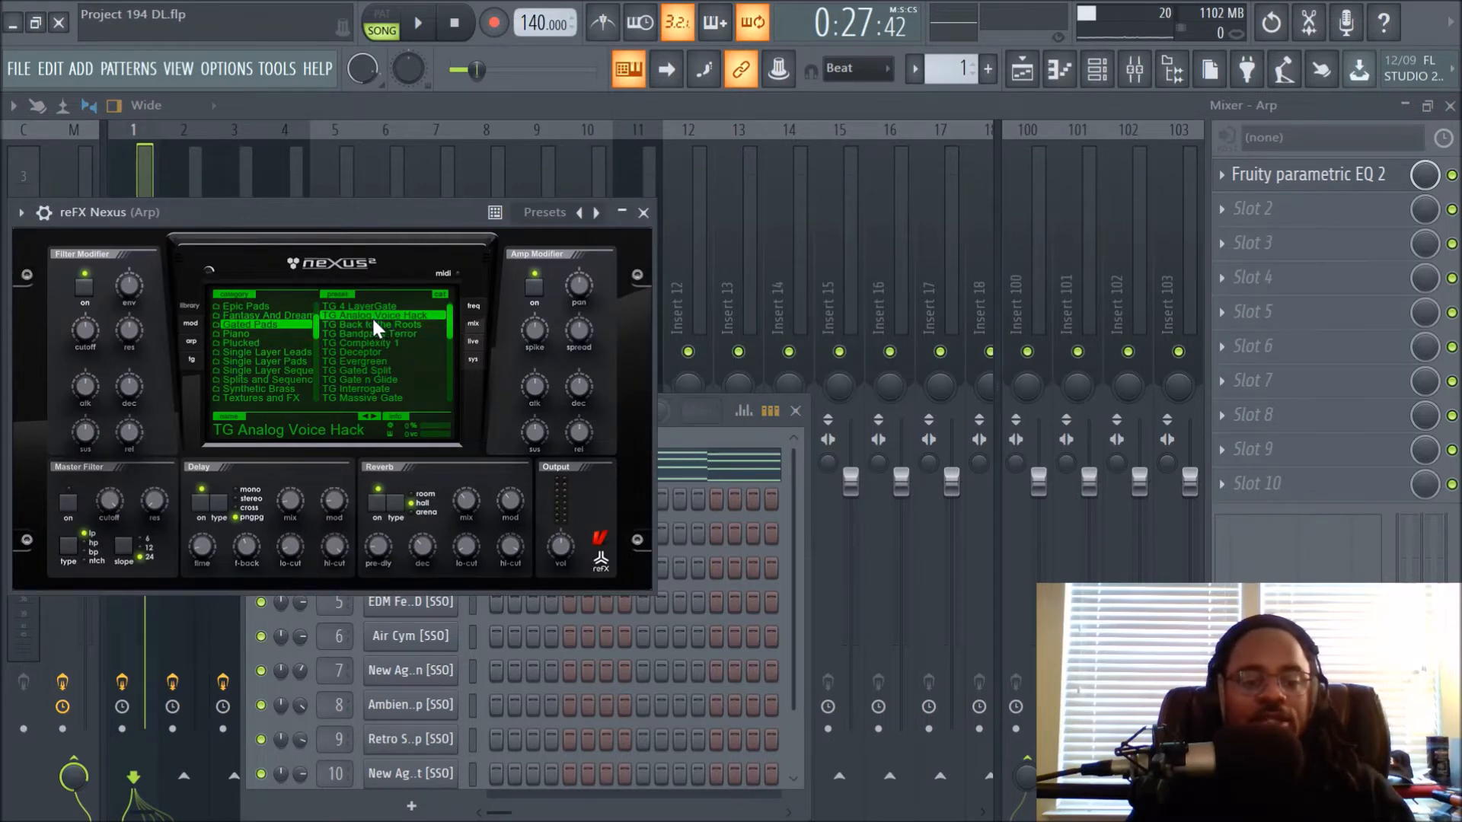
pyautogui.click(643, 212)
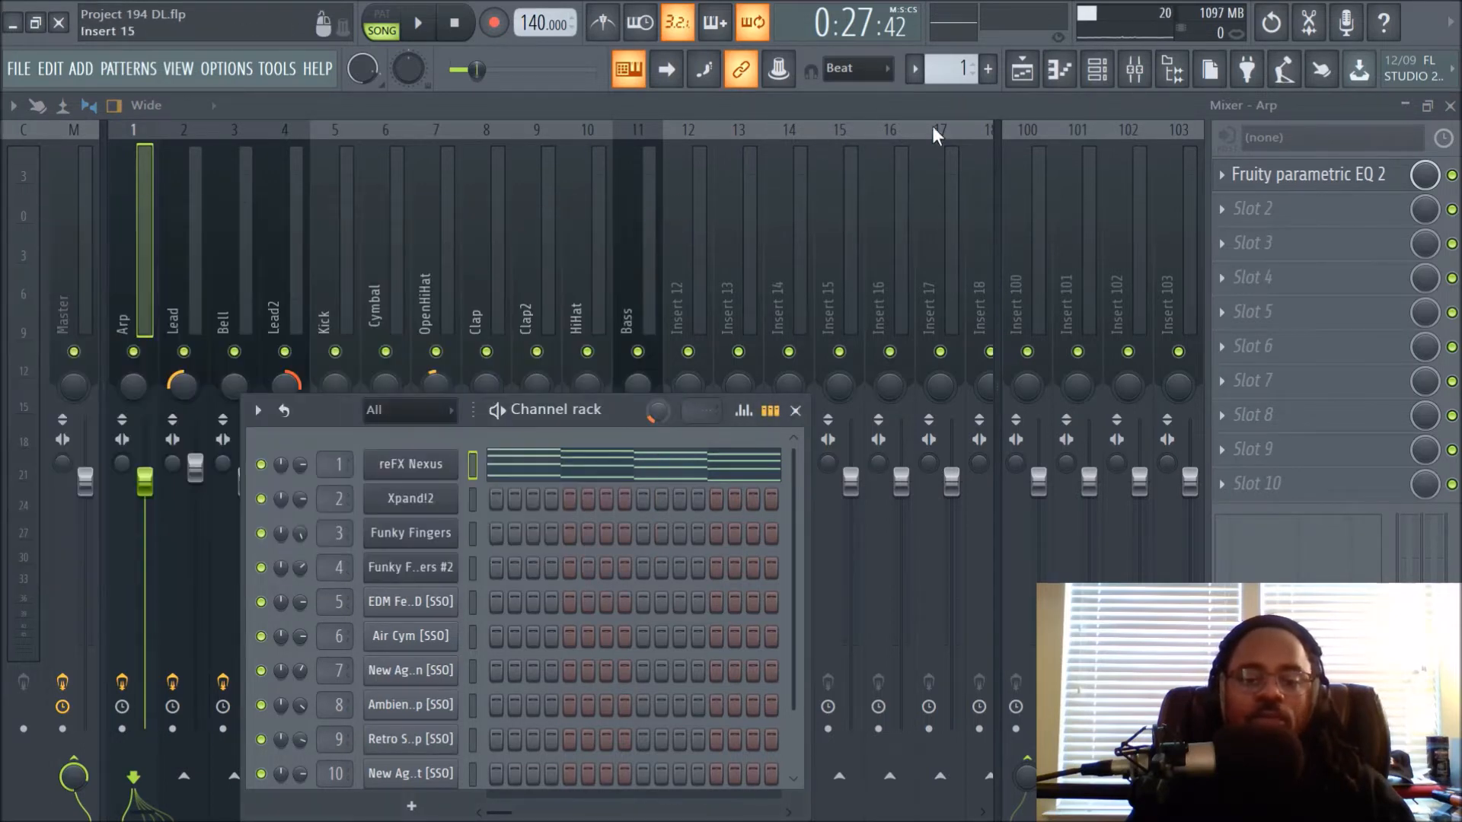
pyautogui.press('F6')
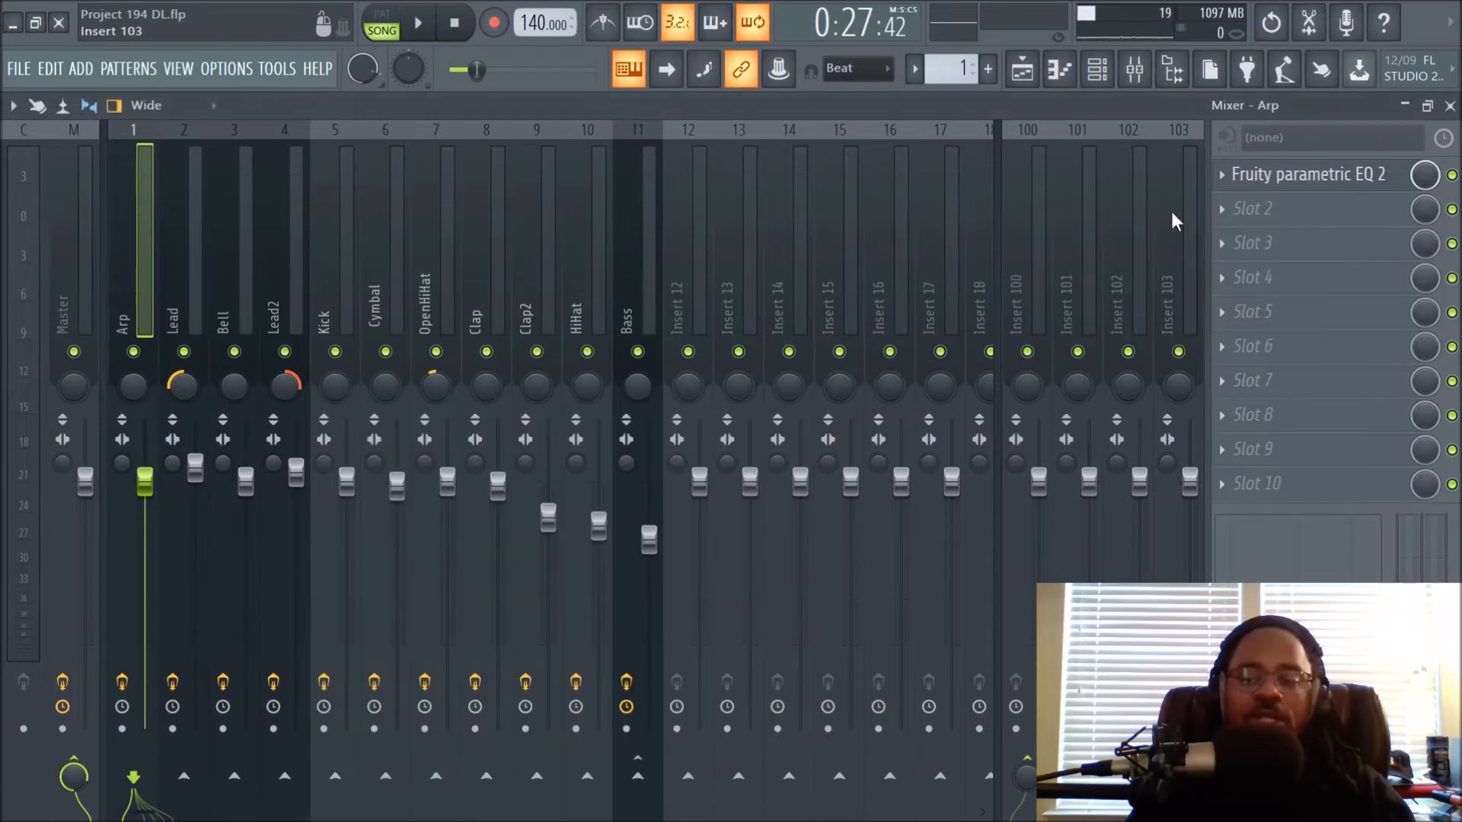
# Step: Examine the Arp mixer track's Fruity parametric EQ 2 curve while playing the song, and close it
pyautogui.click(1310, 175)
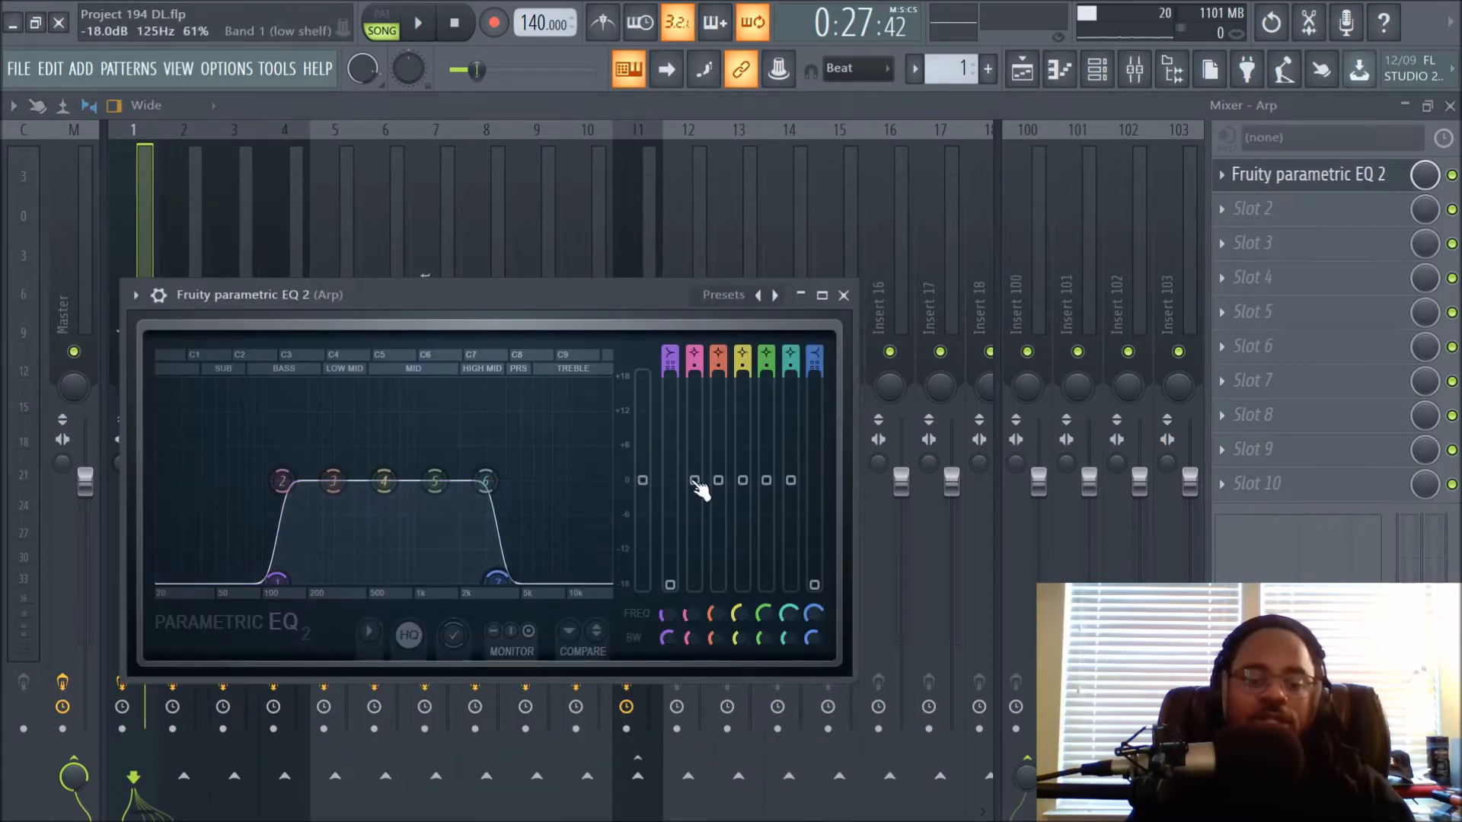
pyautogui.press('space')
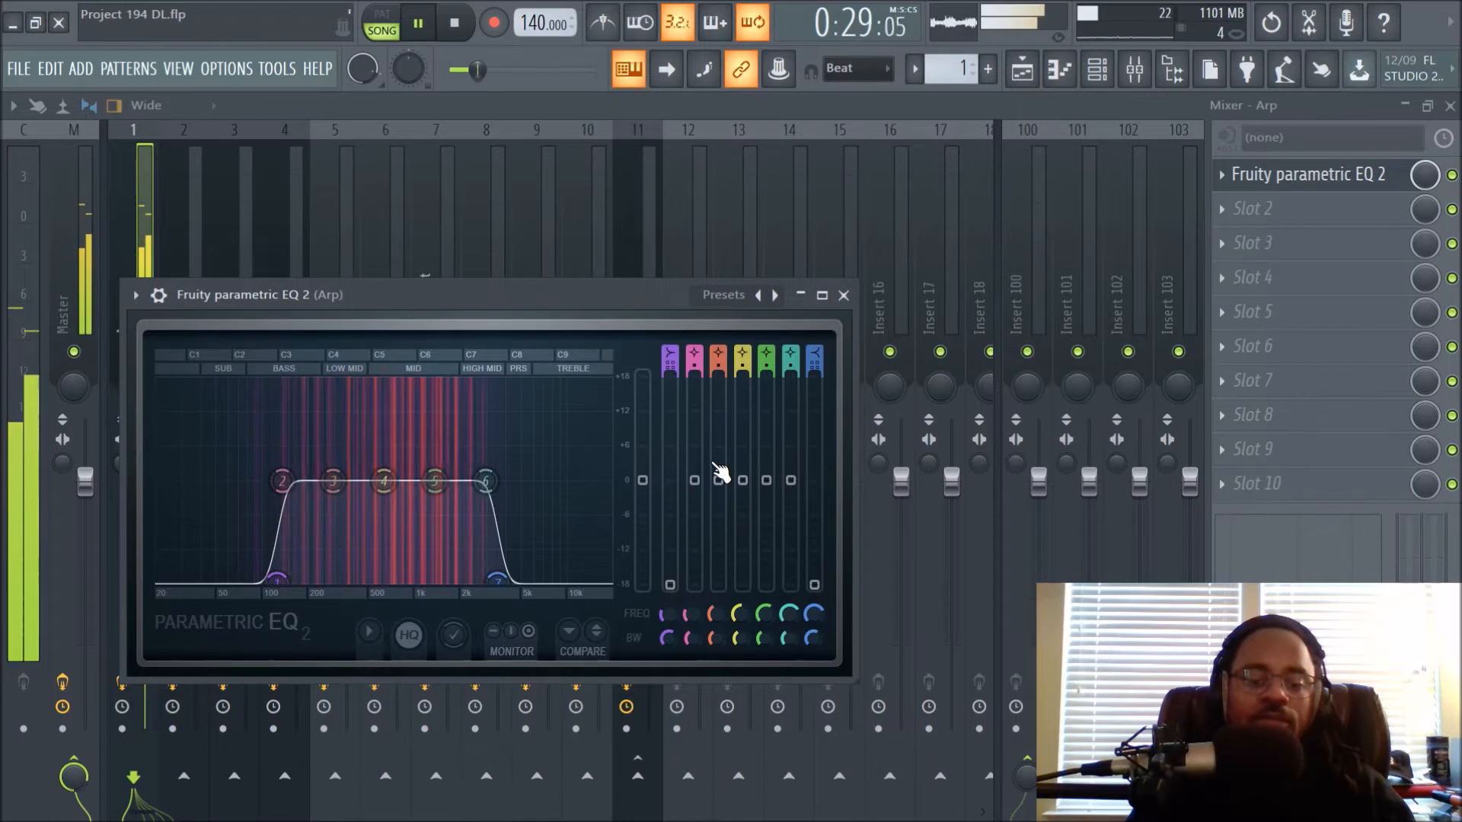
pyautogui.press('space')
pyautogui.click(844, 295)
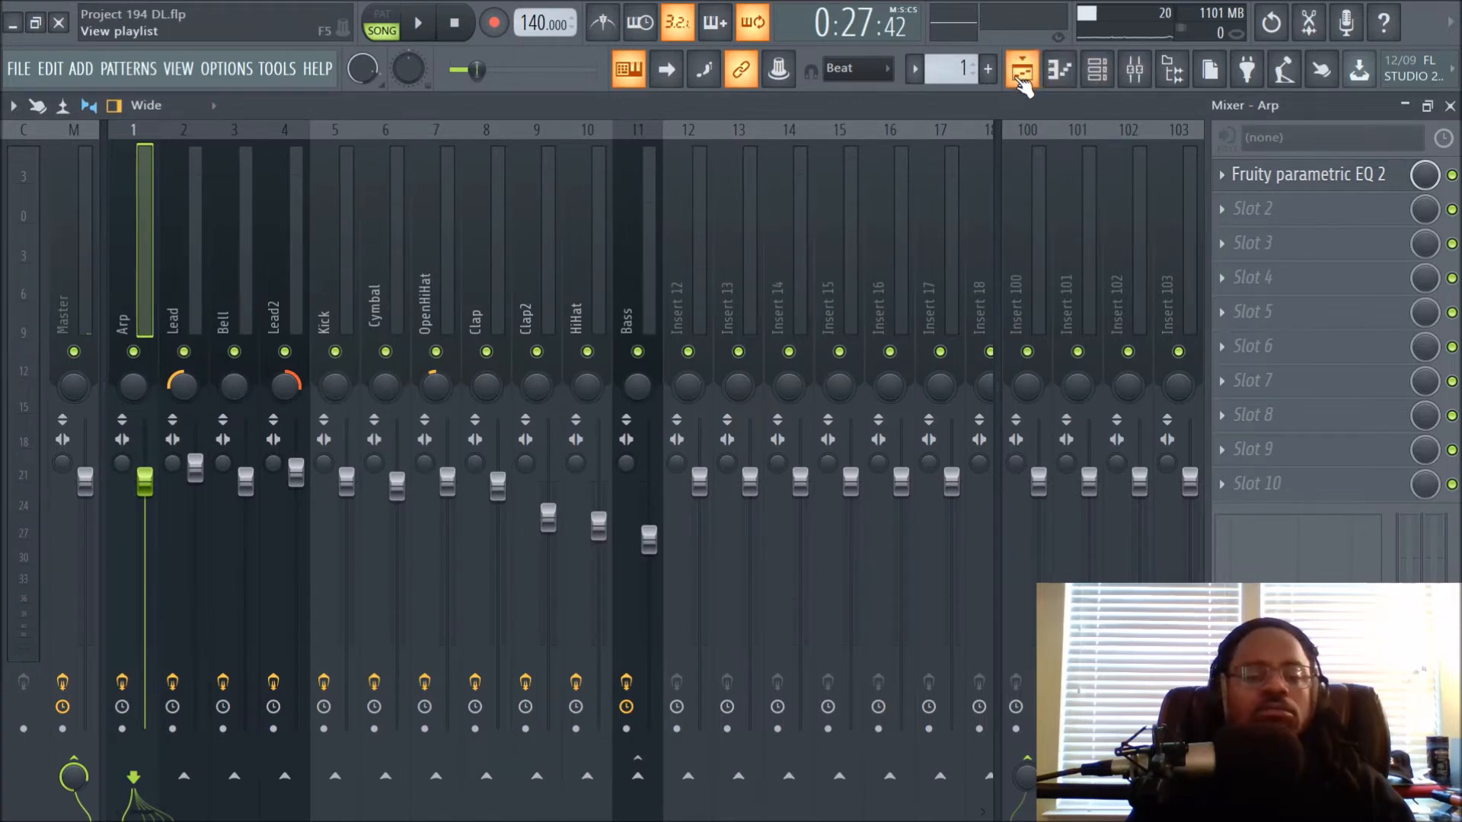
# Step: Unmute Track 2 in the playlist, select the Lead mixer track and play the song
pyautogui.click(1023, 81)
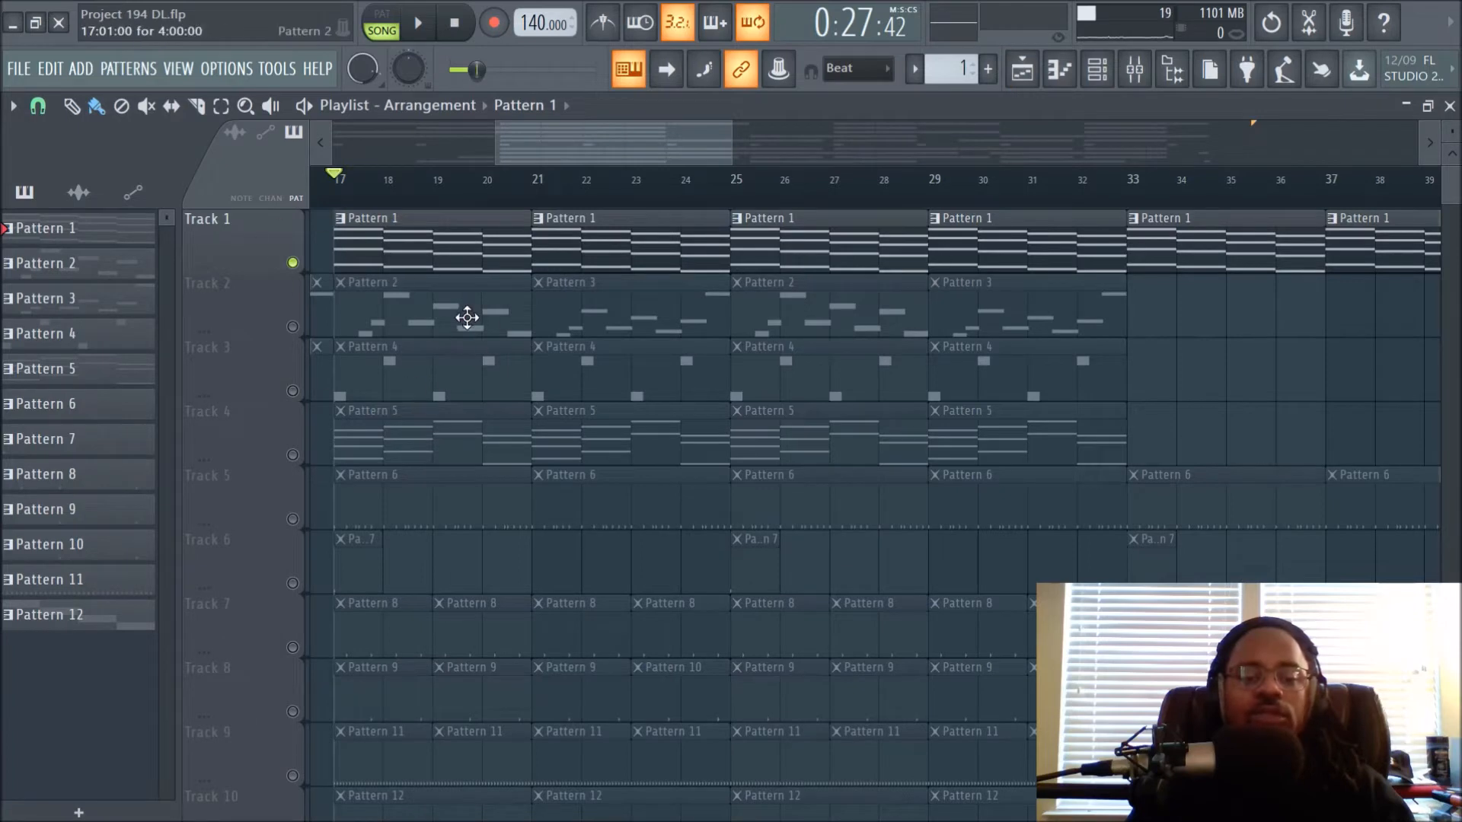
pyautogui.click(292, 327)
pyautogui.click(1134, 70)
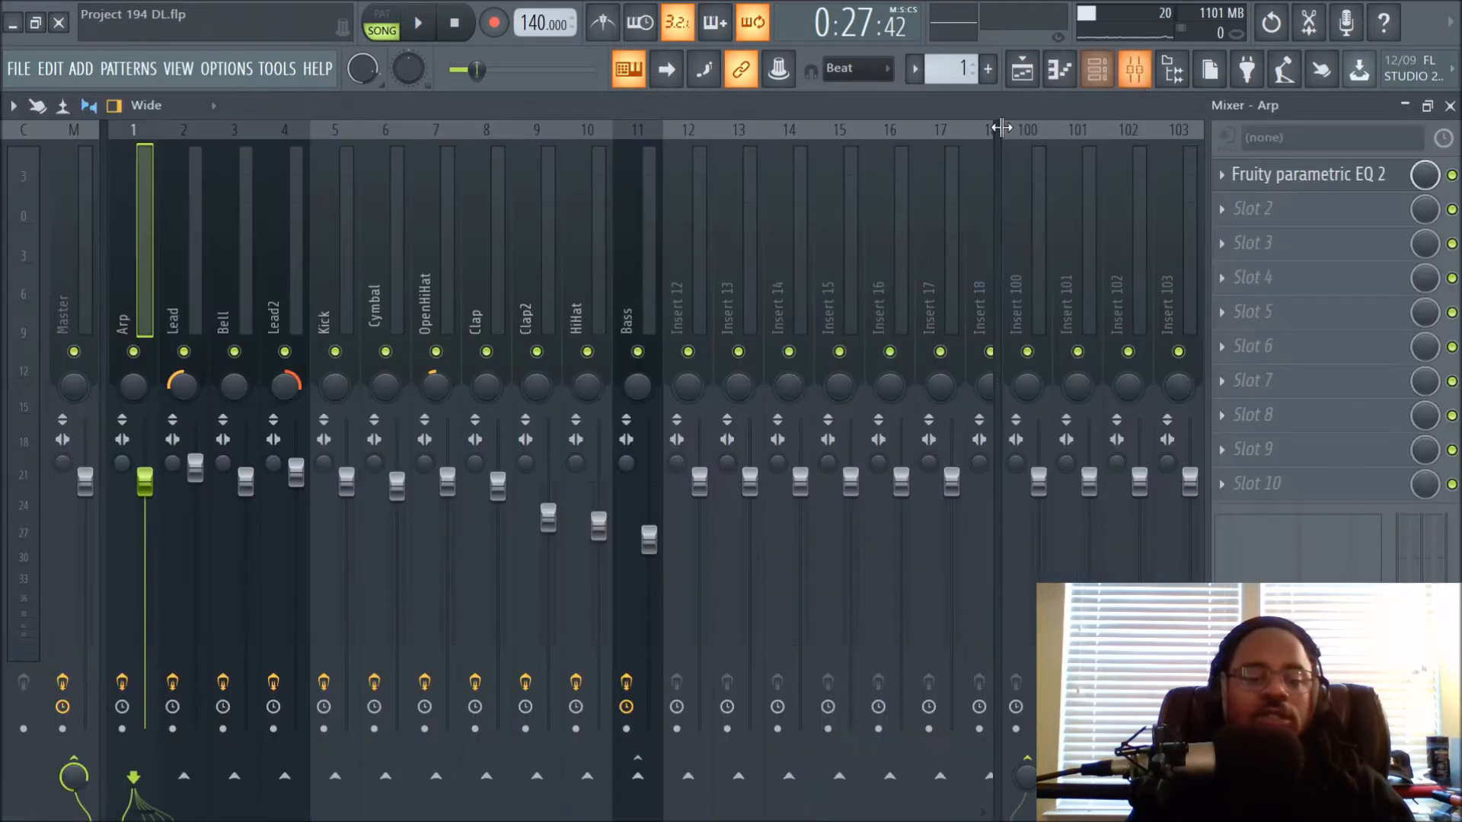
pyautogui.click(181, 228)
pyautogui.press('space')
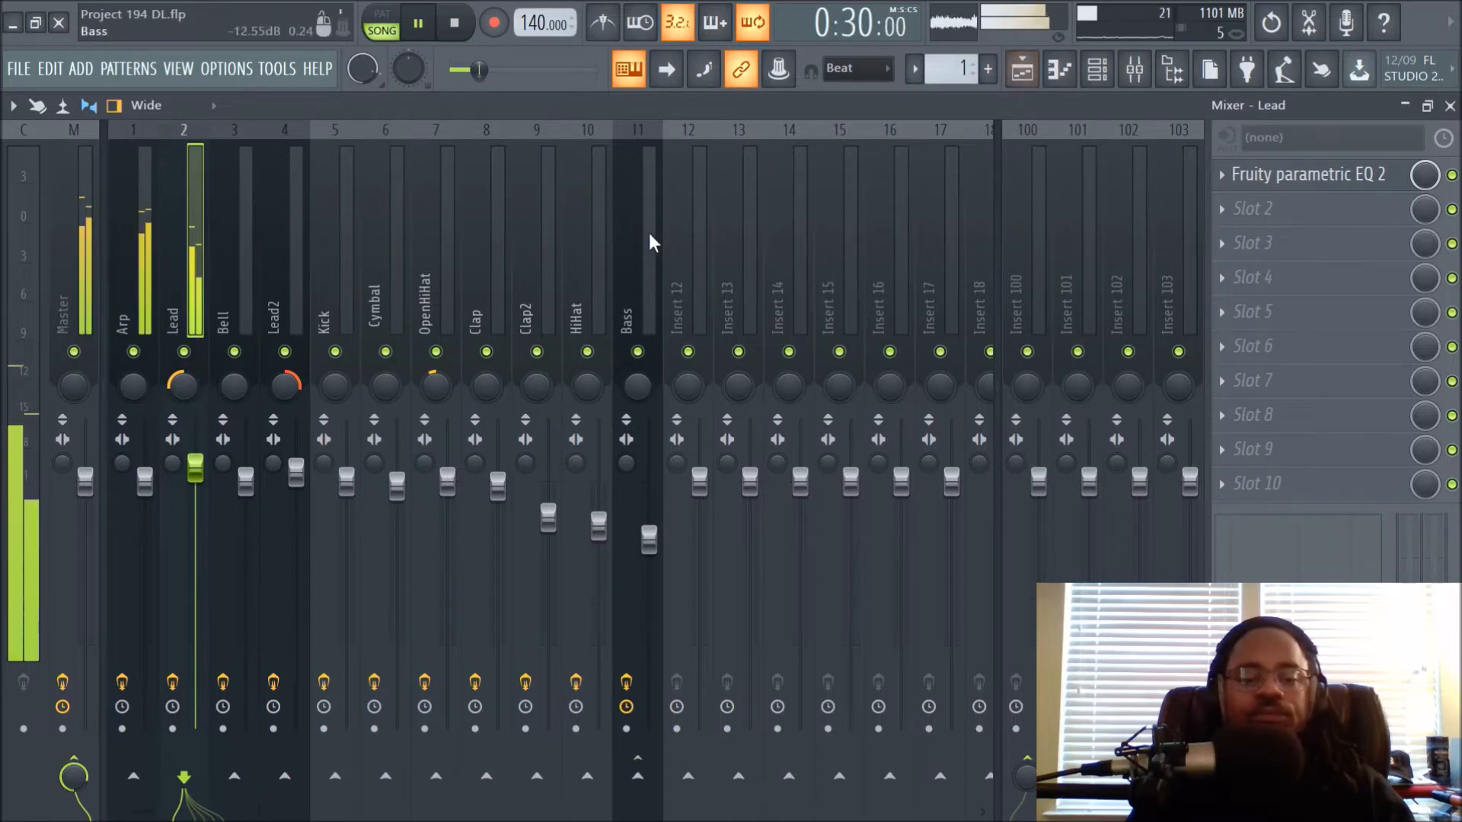
# Step: Examine the Lead track's Fruity parametric EQ 2 curve during playback, stop the song and close the equalizer
pyautogui.click(1097, 70)
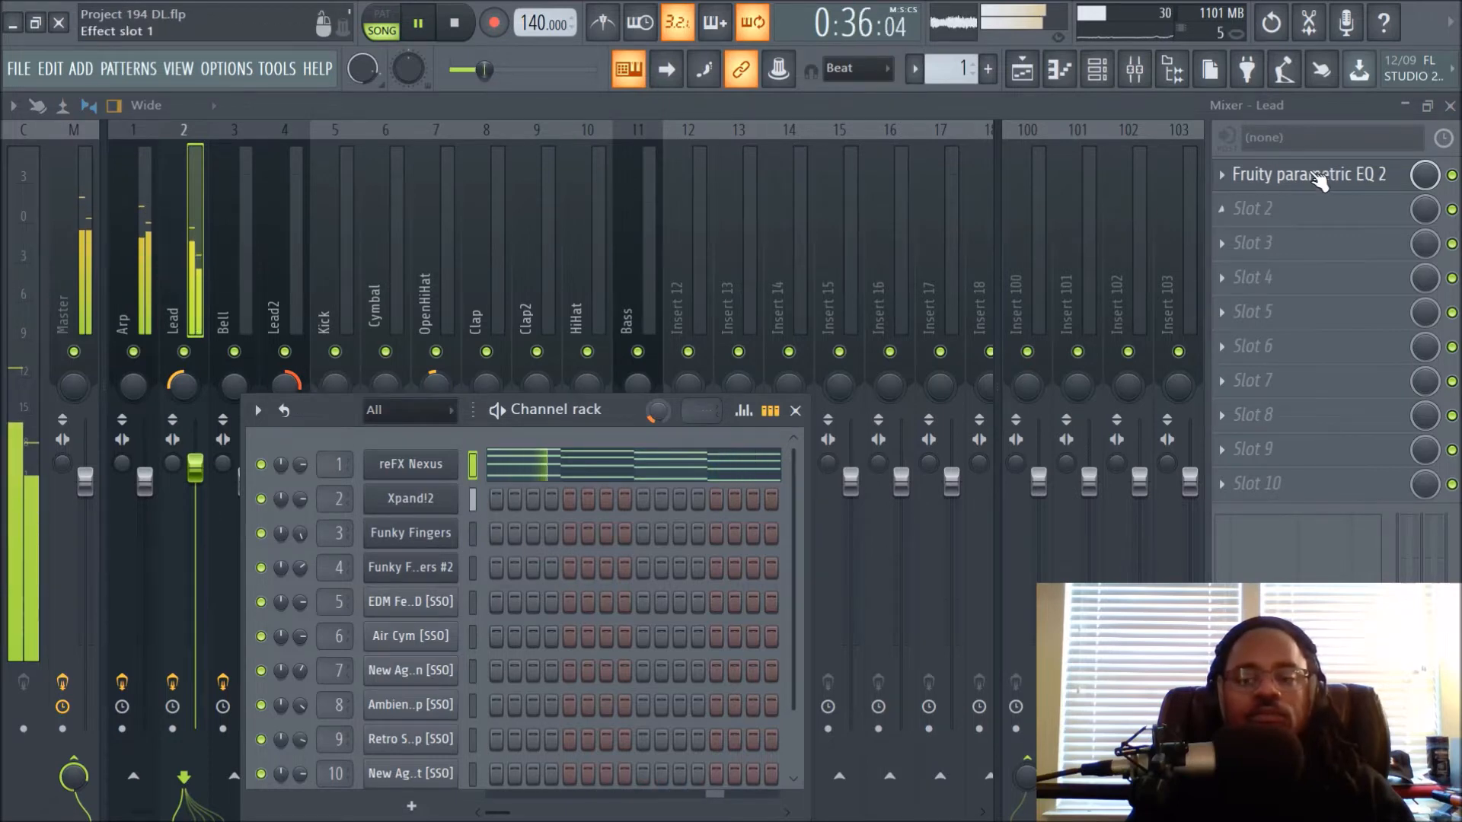
pyautogui.click(1310, 177)
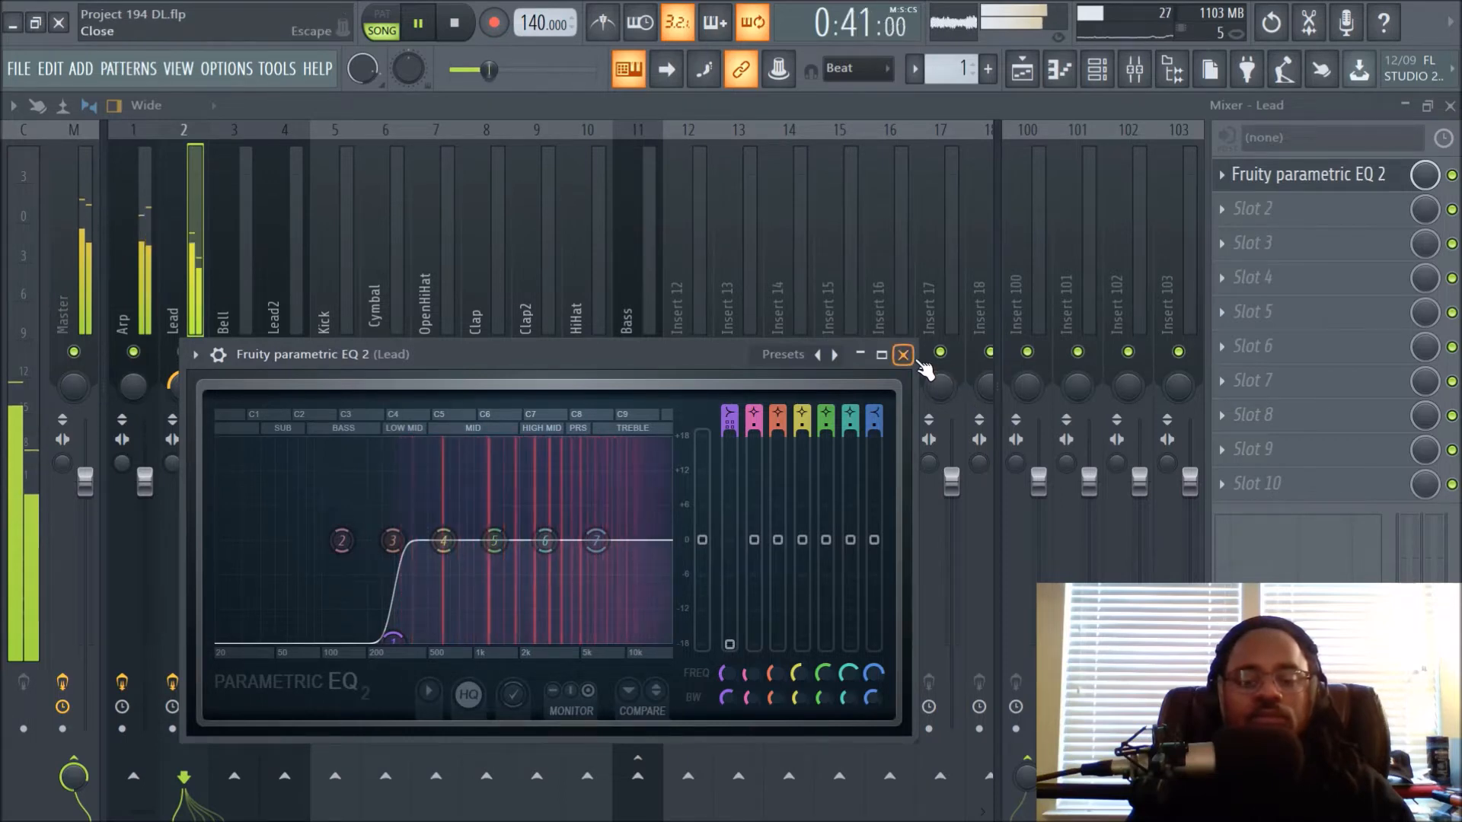
pyautogui.press('space')
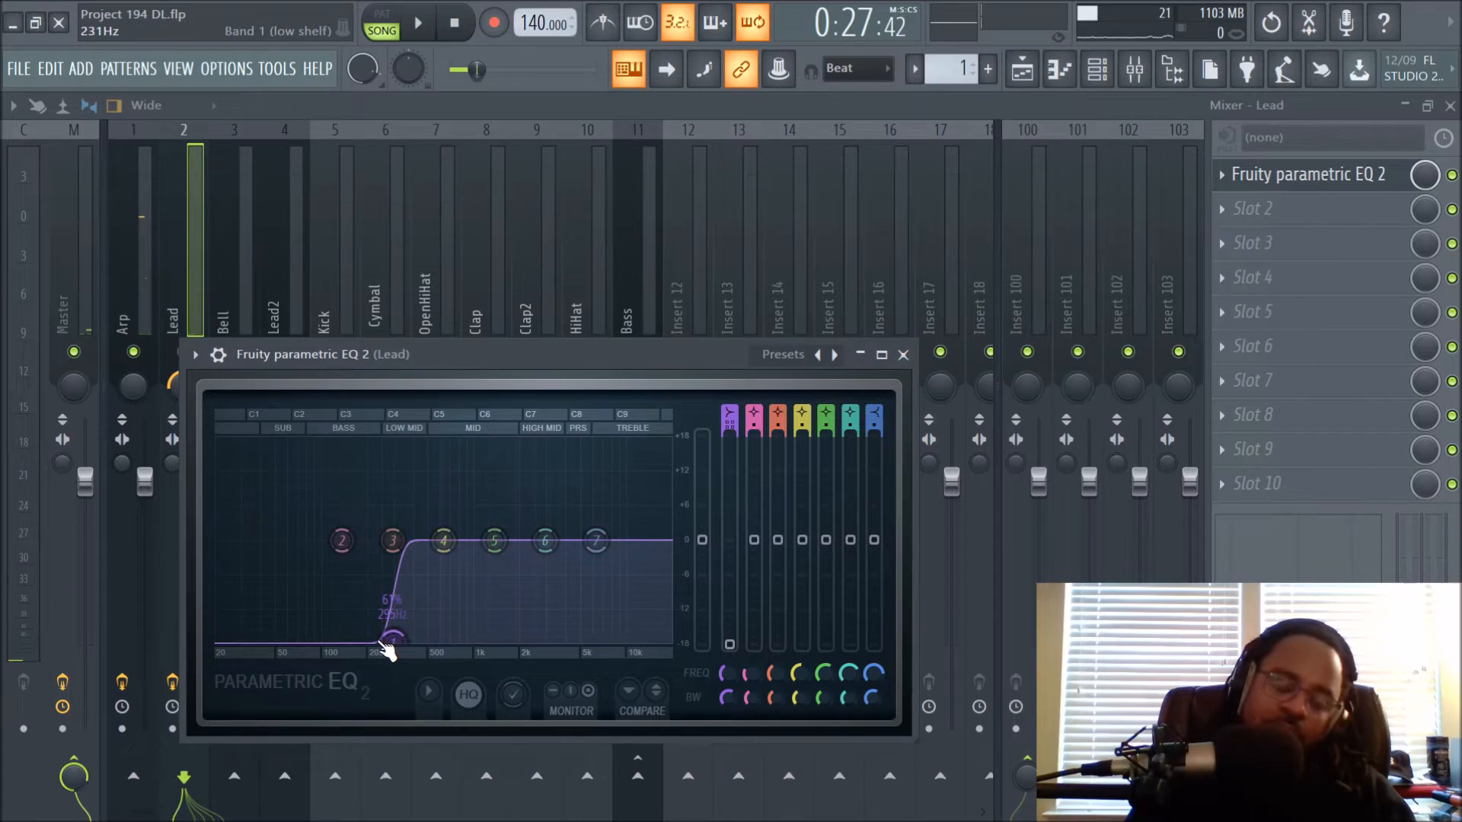
pyautogui.click(902, 354)
# Step: Open the lead's Xpand!2 instrument from the channel rack, view its loaded sound, and close it
pyautogui.click(1097, 68)
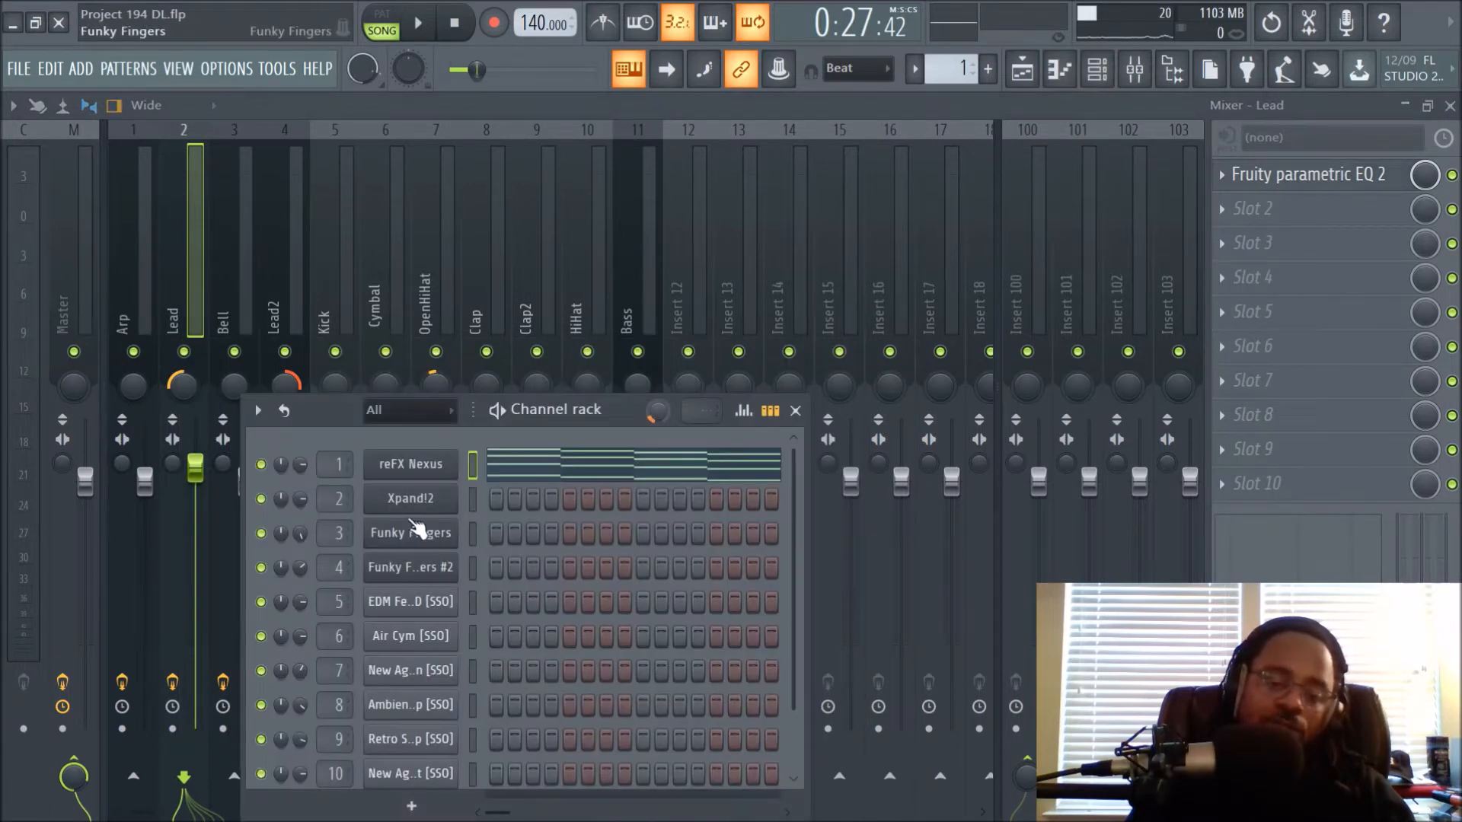
pyautogui.click(418, 409)
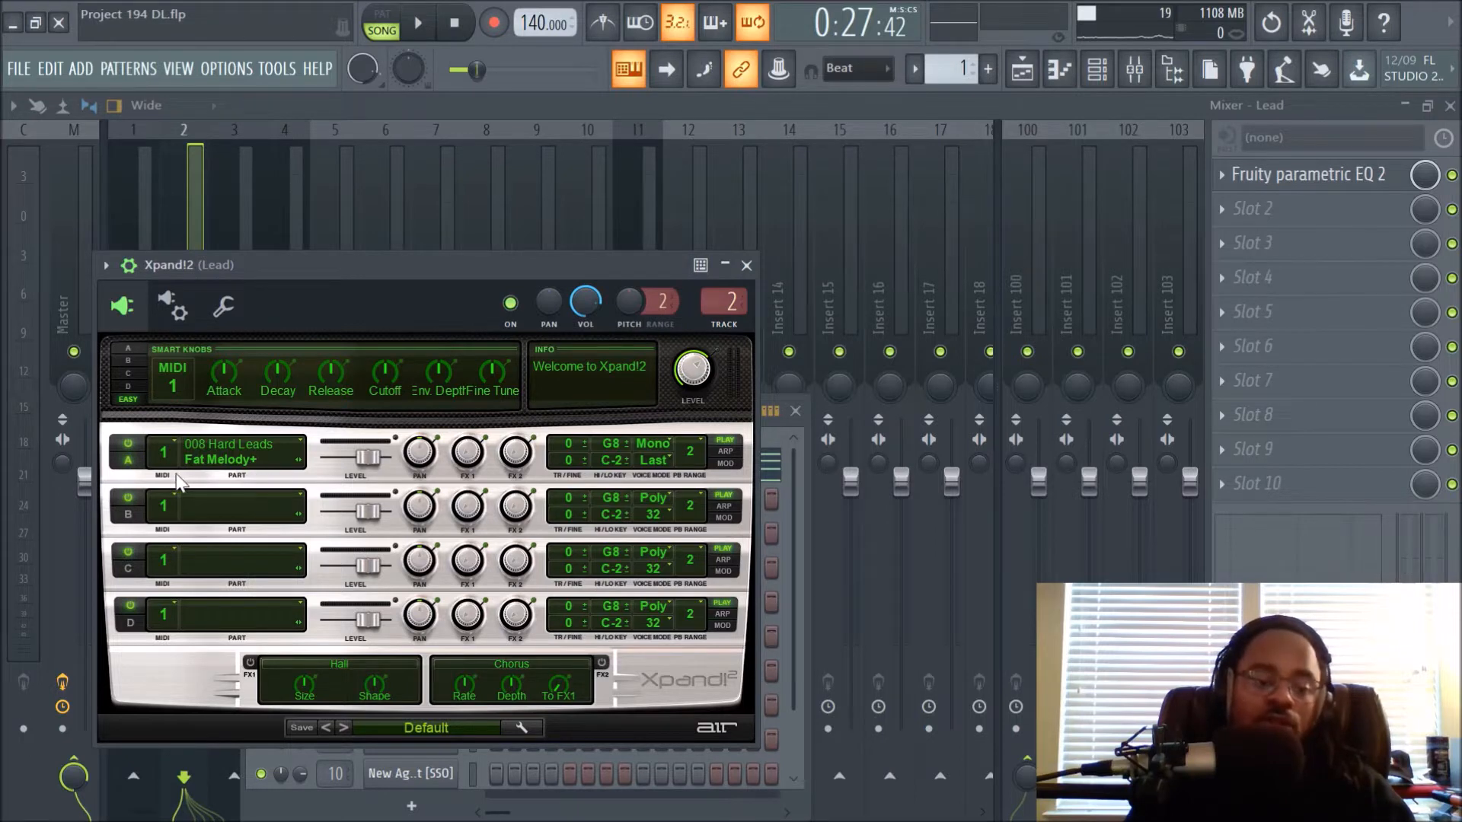
pyautogui.click(746, 265)
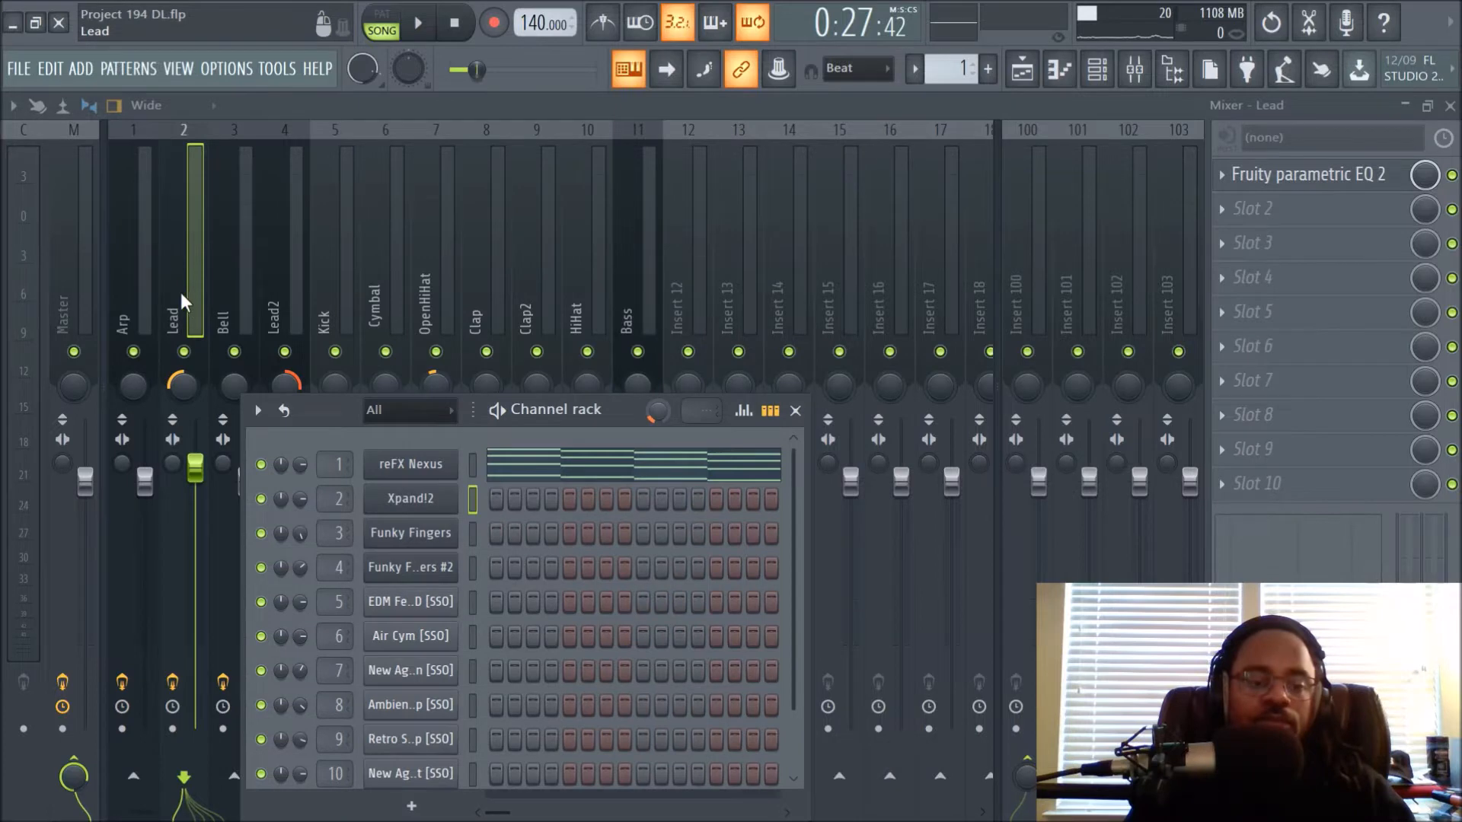
pyautogui.press('F6')
# Step: Unmute Track 3 in the playlist, select the Bell mixer track and play the song
pyautogui.click(1022, 69)
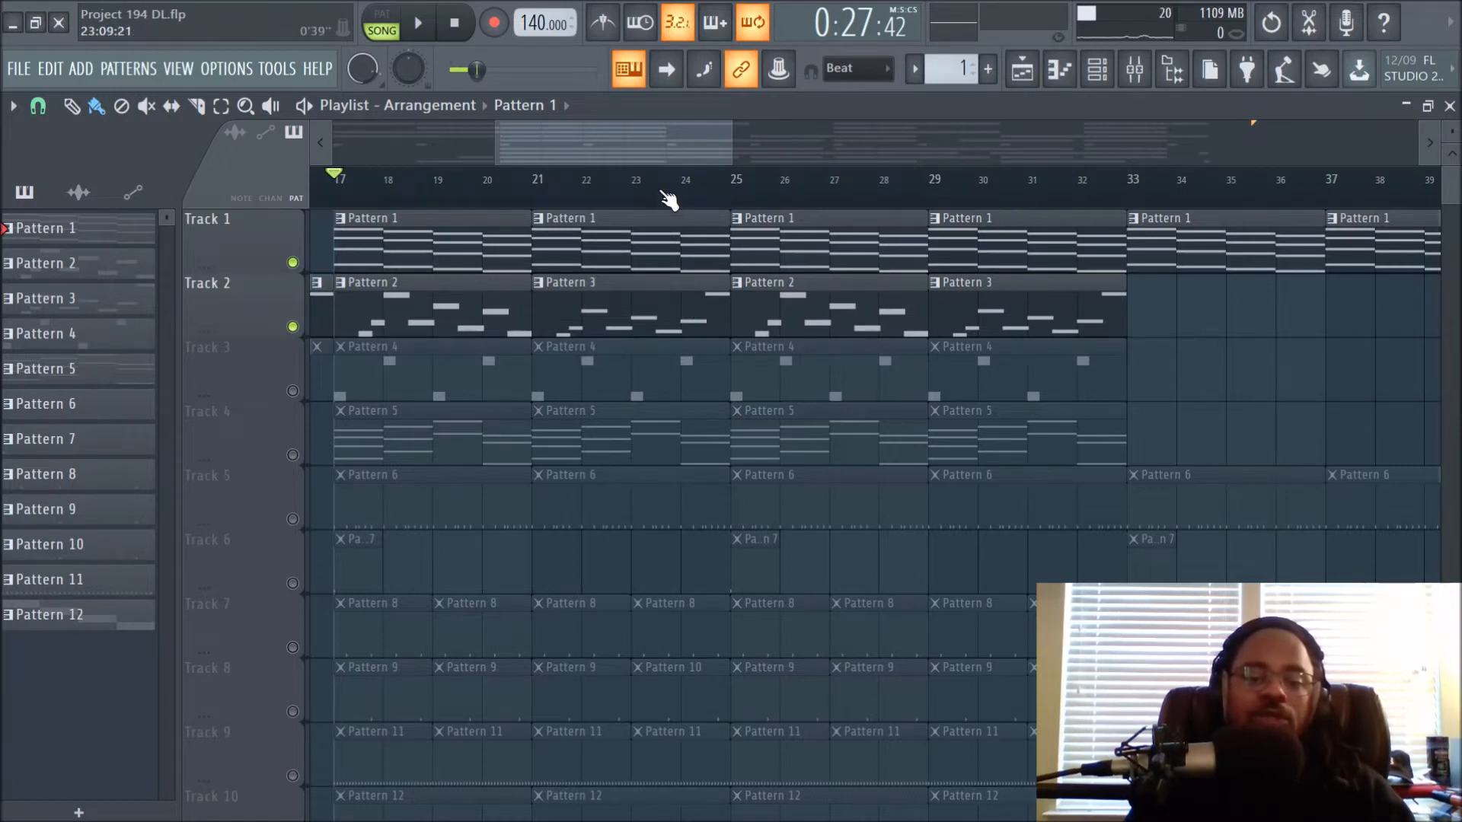
pyautogui.click(293, 391)
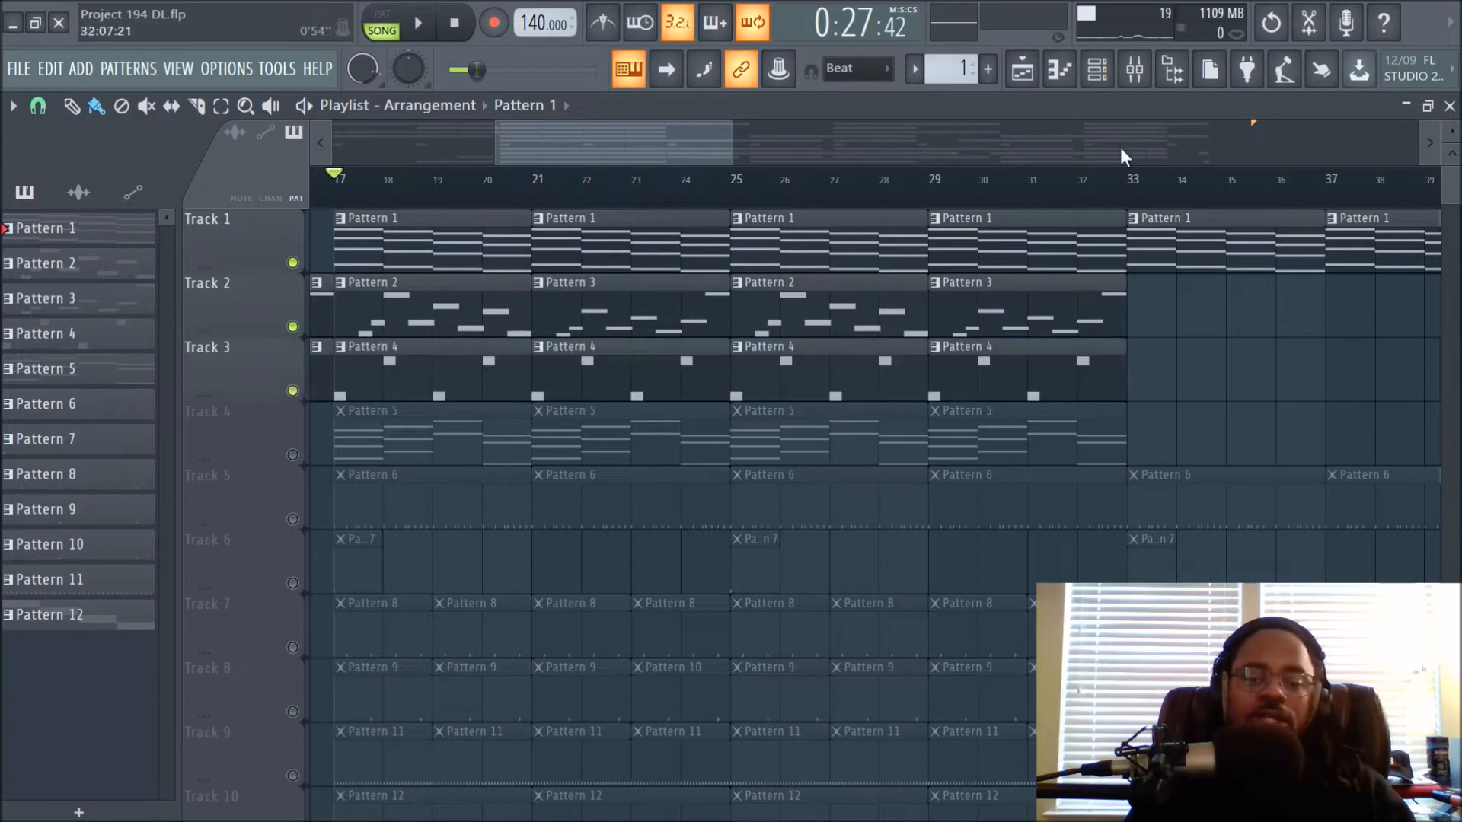
pyautogui.click(1134, 69)
pyautogui.click(231, 275)
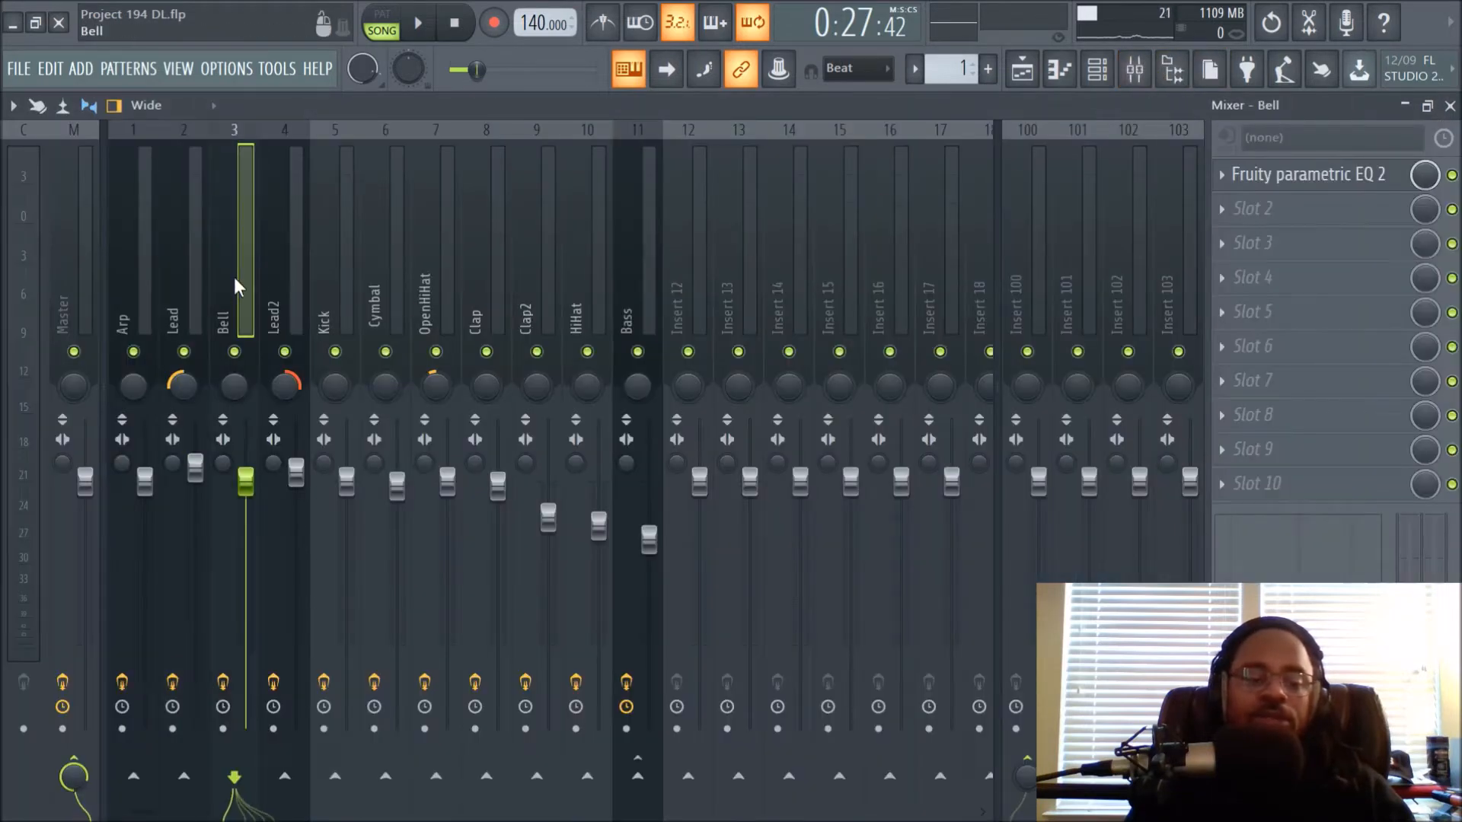
pyautogui.press('space')
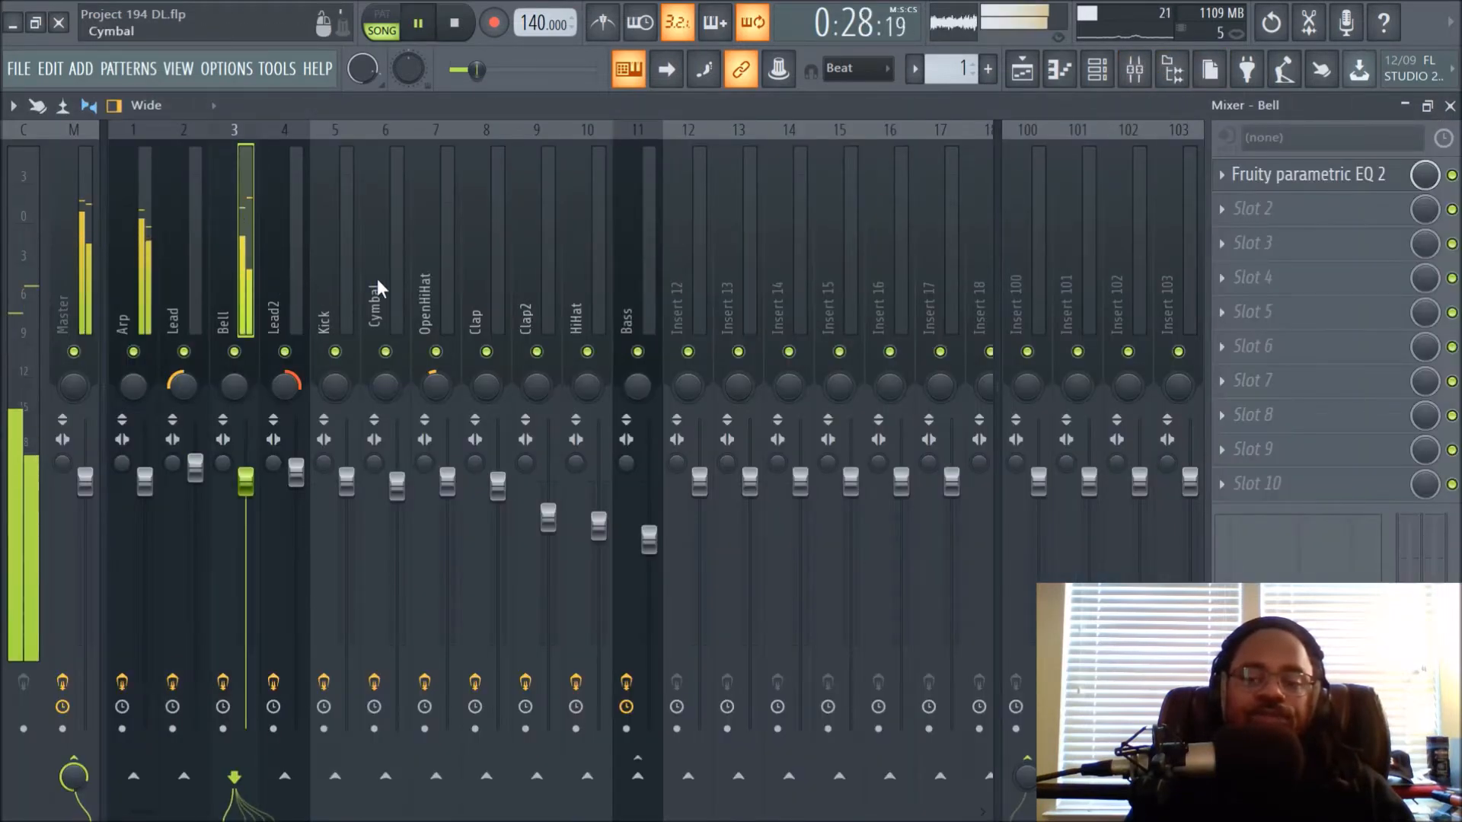
# Step: Stop playback, view the selected bell preset in the Funky Fingers instrument, and close it
pyautogui.click(1022, 69)
pyautogui.click(1097, 70)
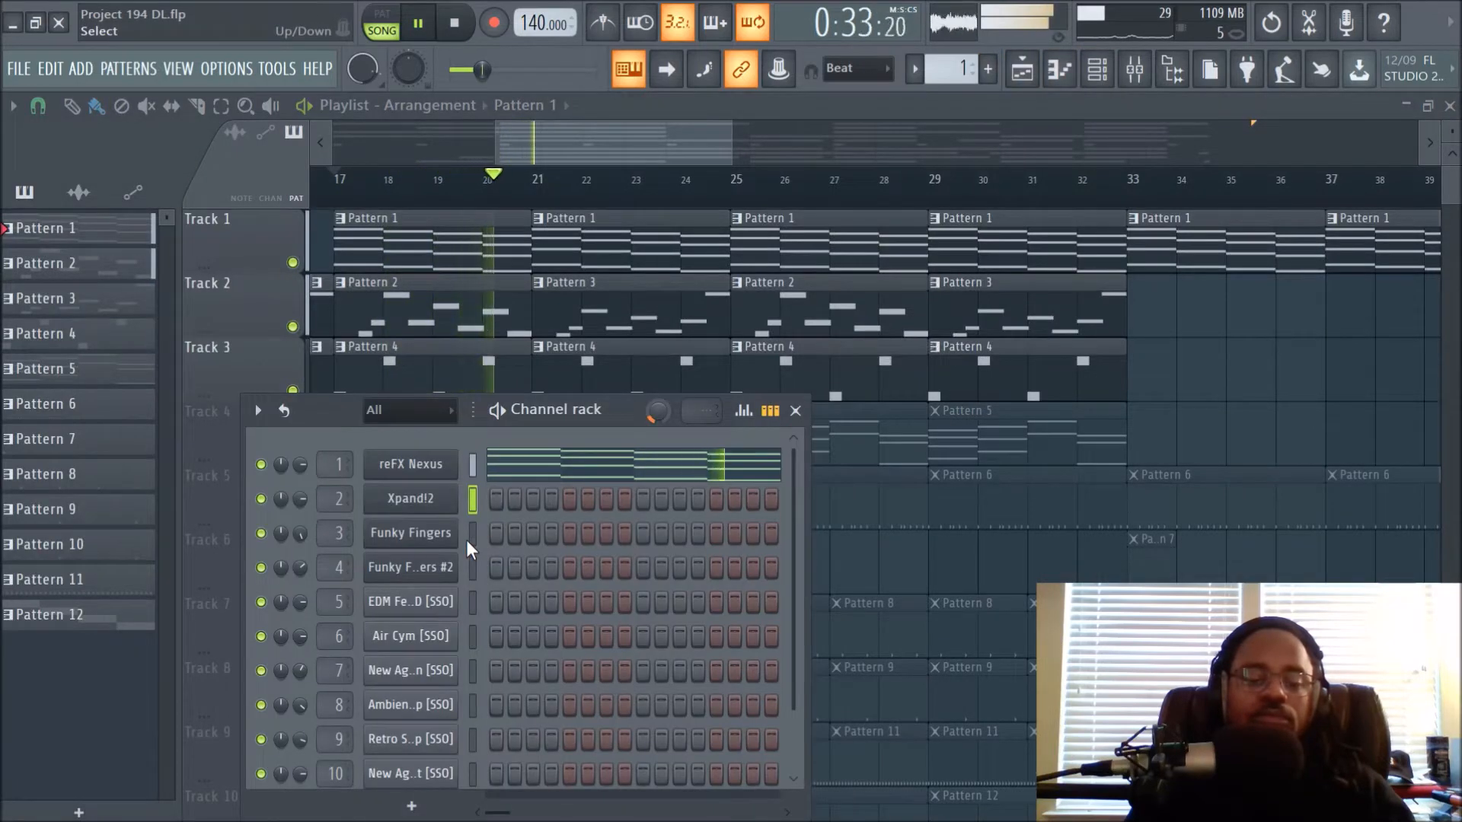
pyautogui.press('space')
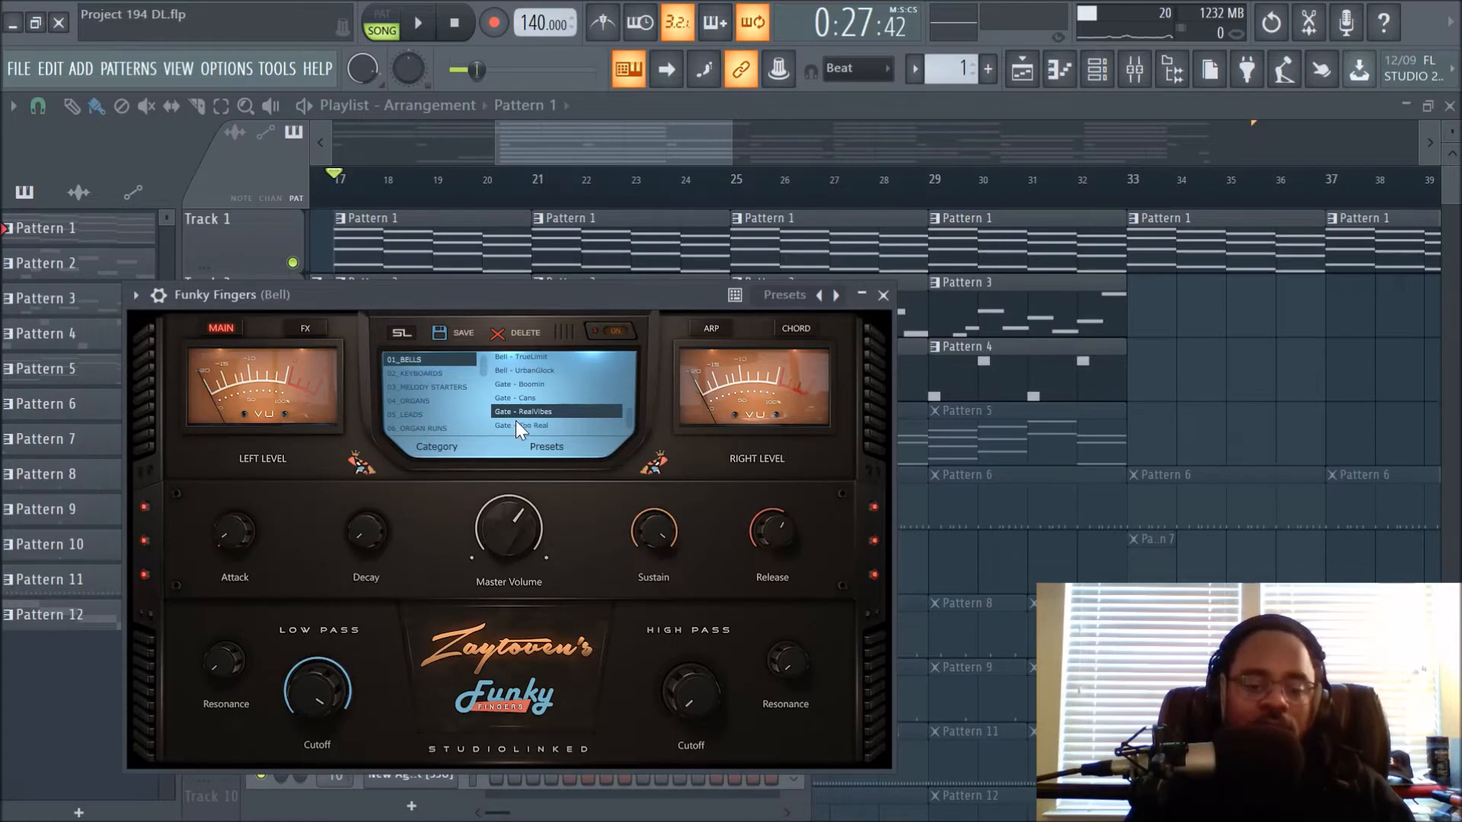
pyautogui.click(882, 296)
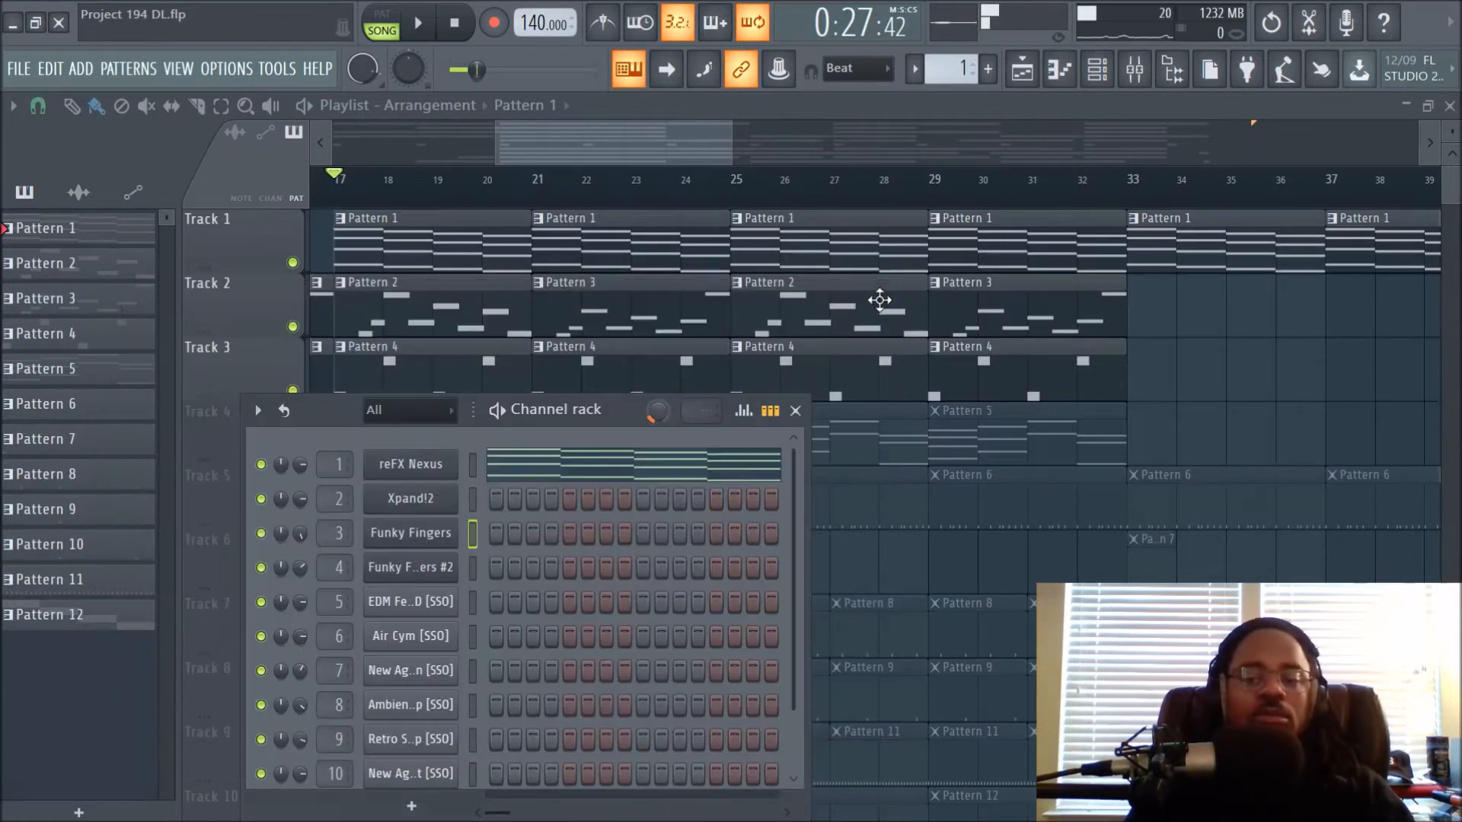
# Step: Examine the low and high cuts in the Bell mixer track's Fruity parametric EQ 2, and close it
pyautogui.click(1134, 72)
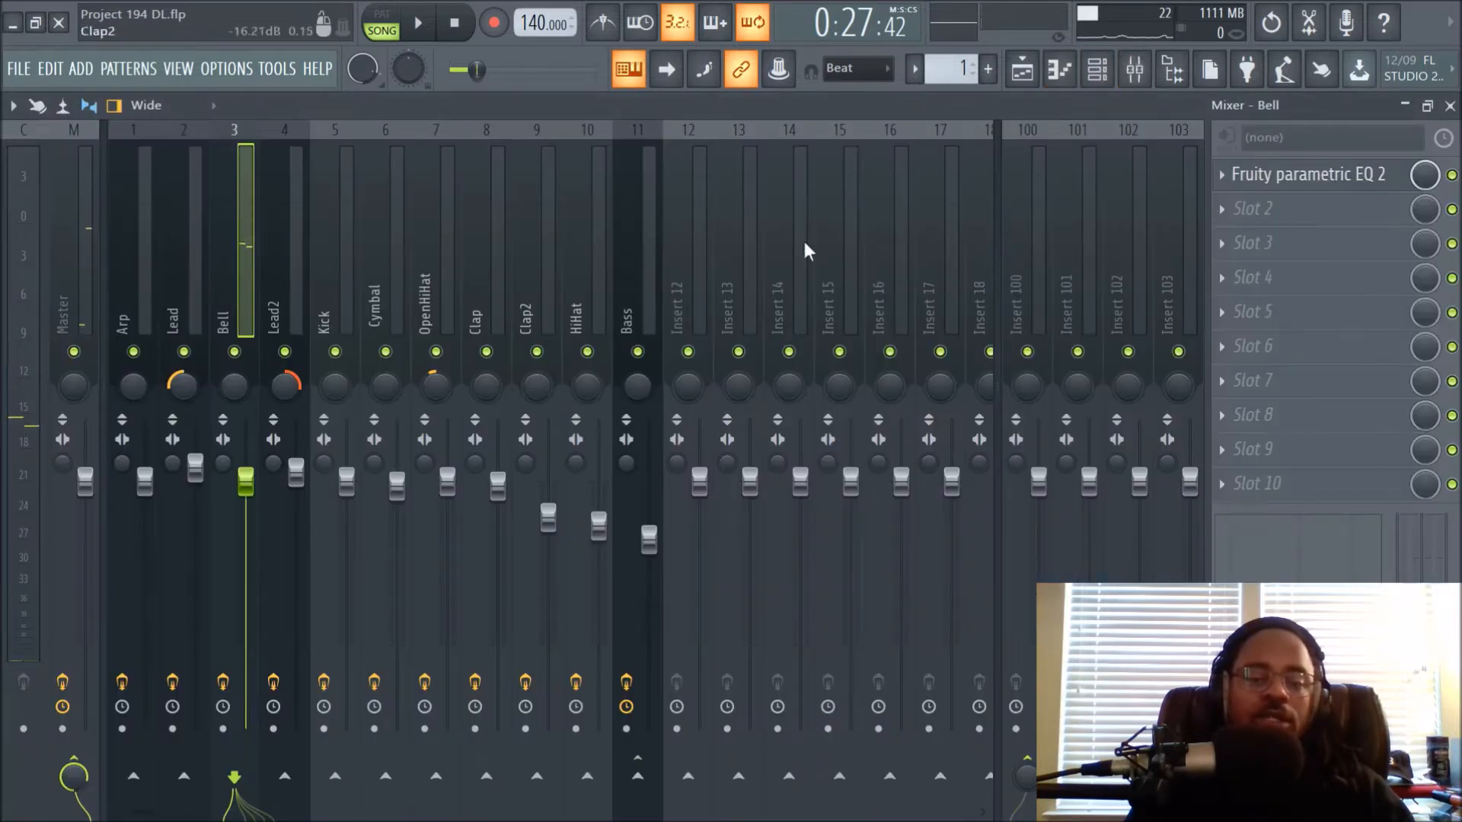
pyautogui.click(1305, 177)
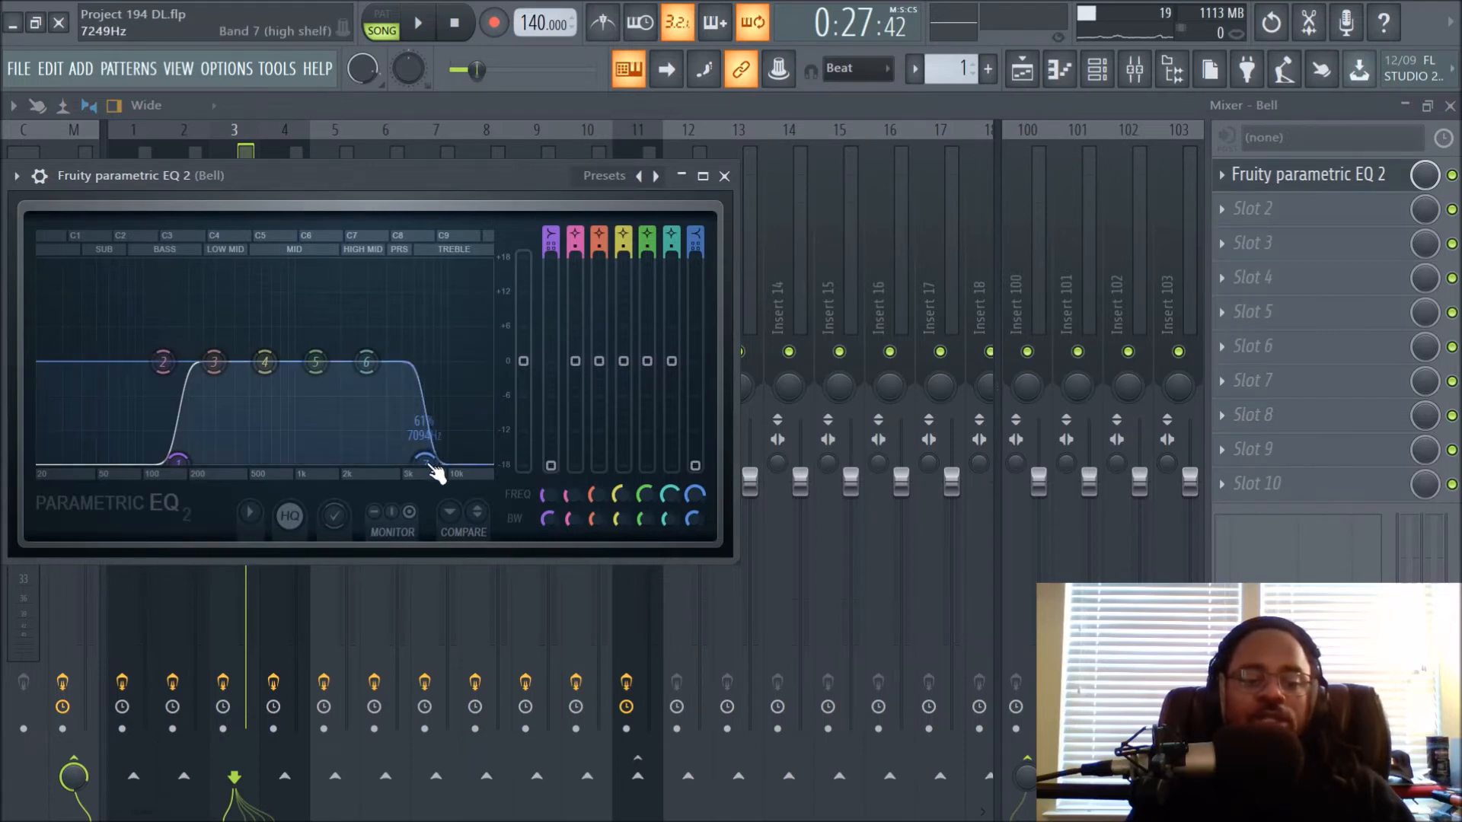
pyautogui.click(724, 176)
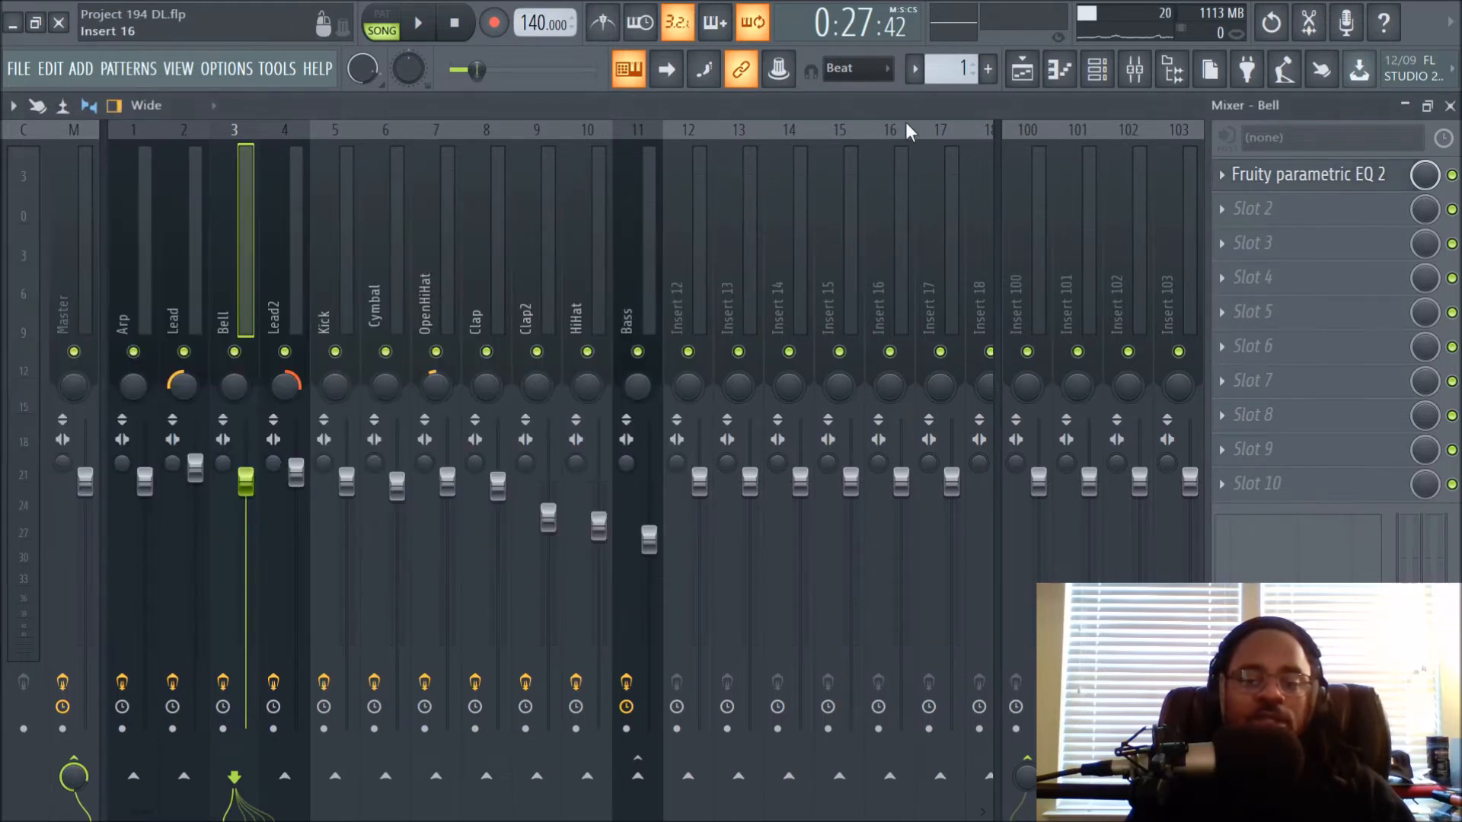
# Step: Unmute Track 4 in the playlist and open the Funky Fingers #2 instrument to view its preset
pyautogui.click(1020, 70)
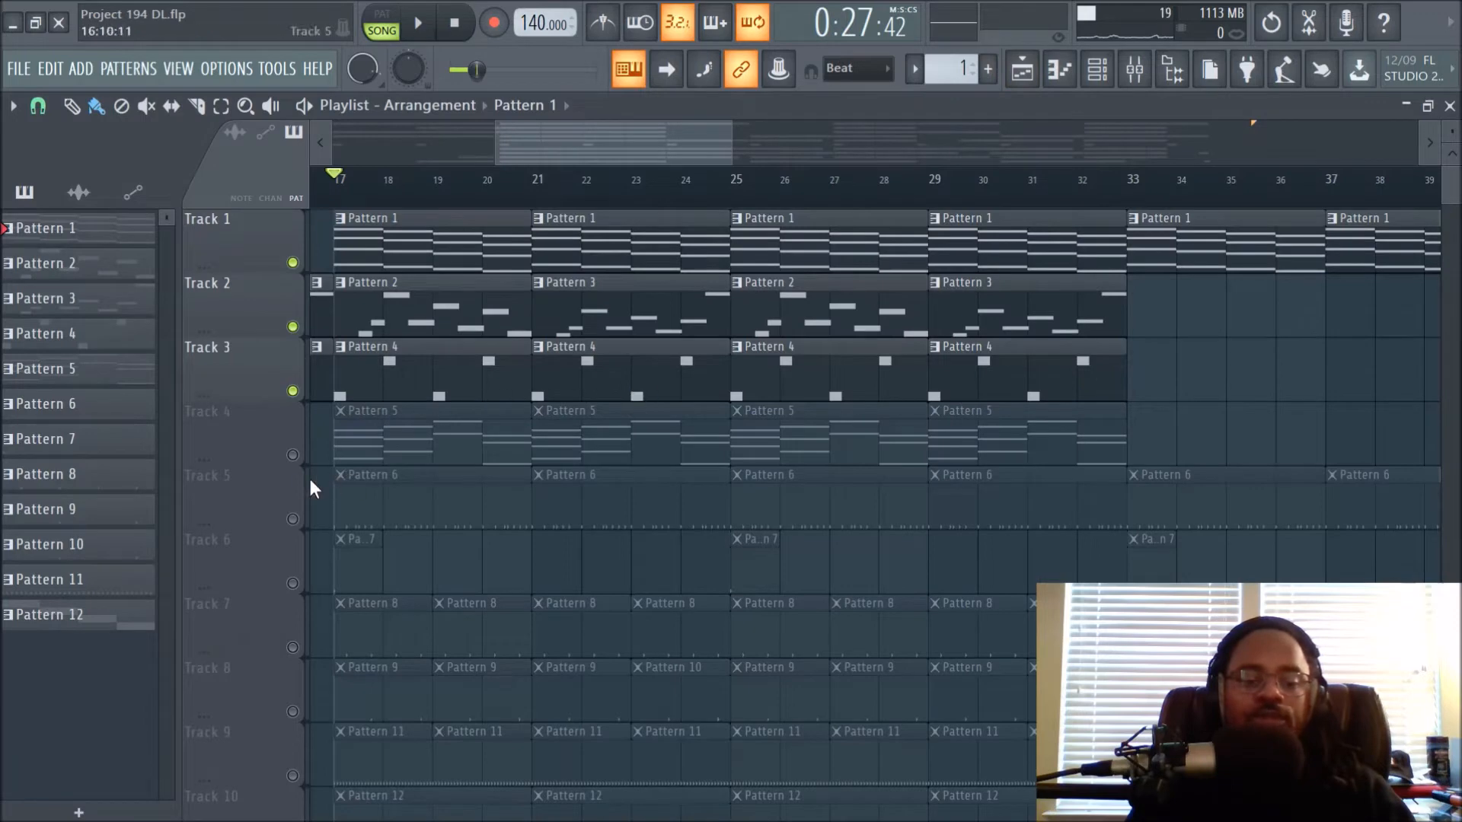
pyautogui.click(291, 457)
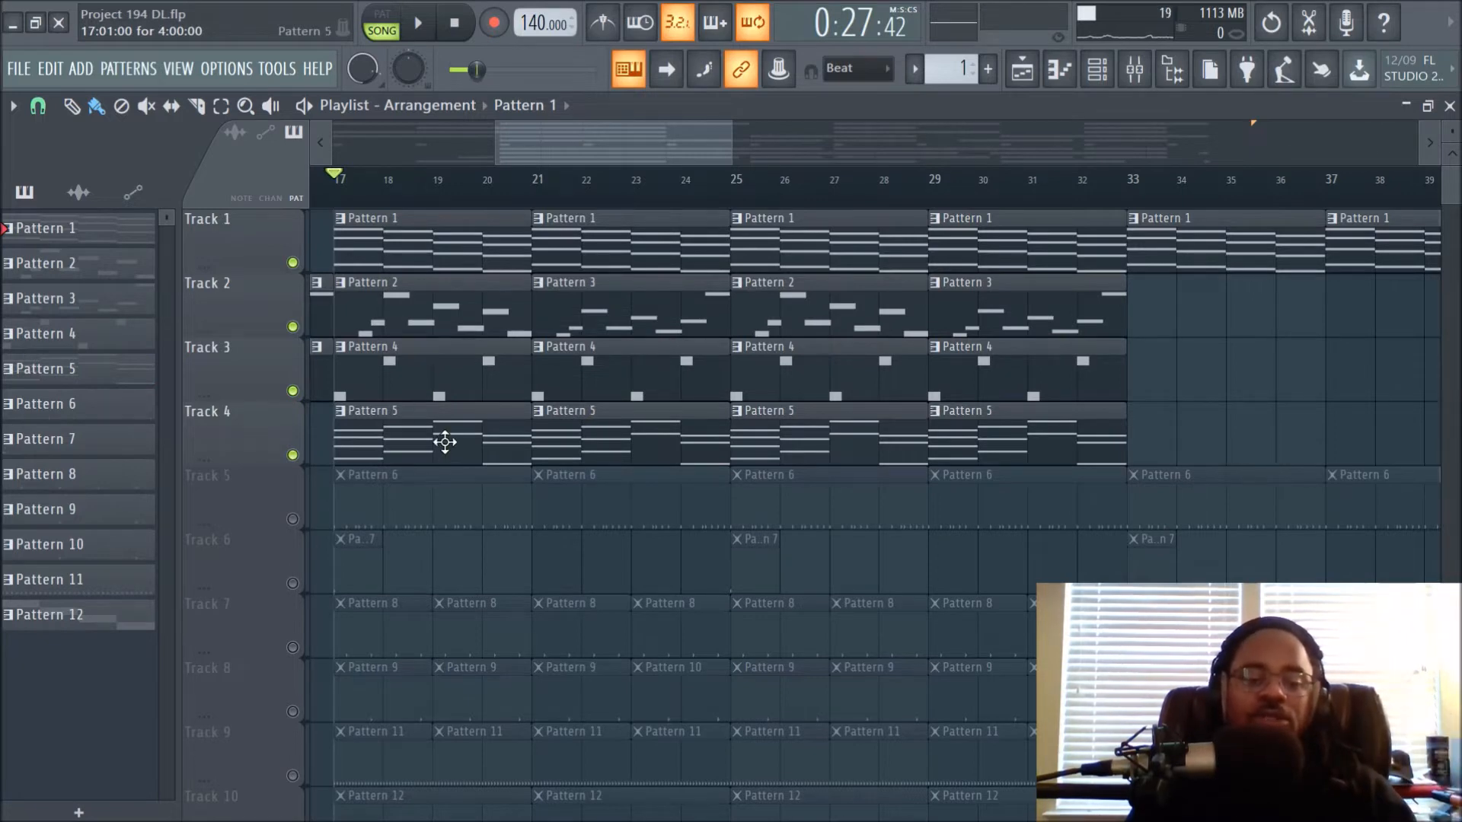
pyautogui.click(1098, 73)
pyautogui.click(473, 568)
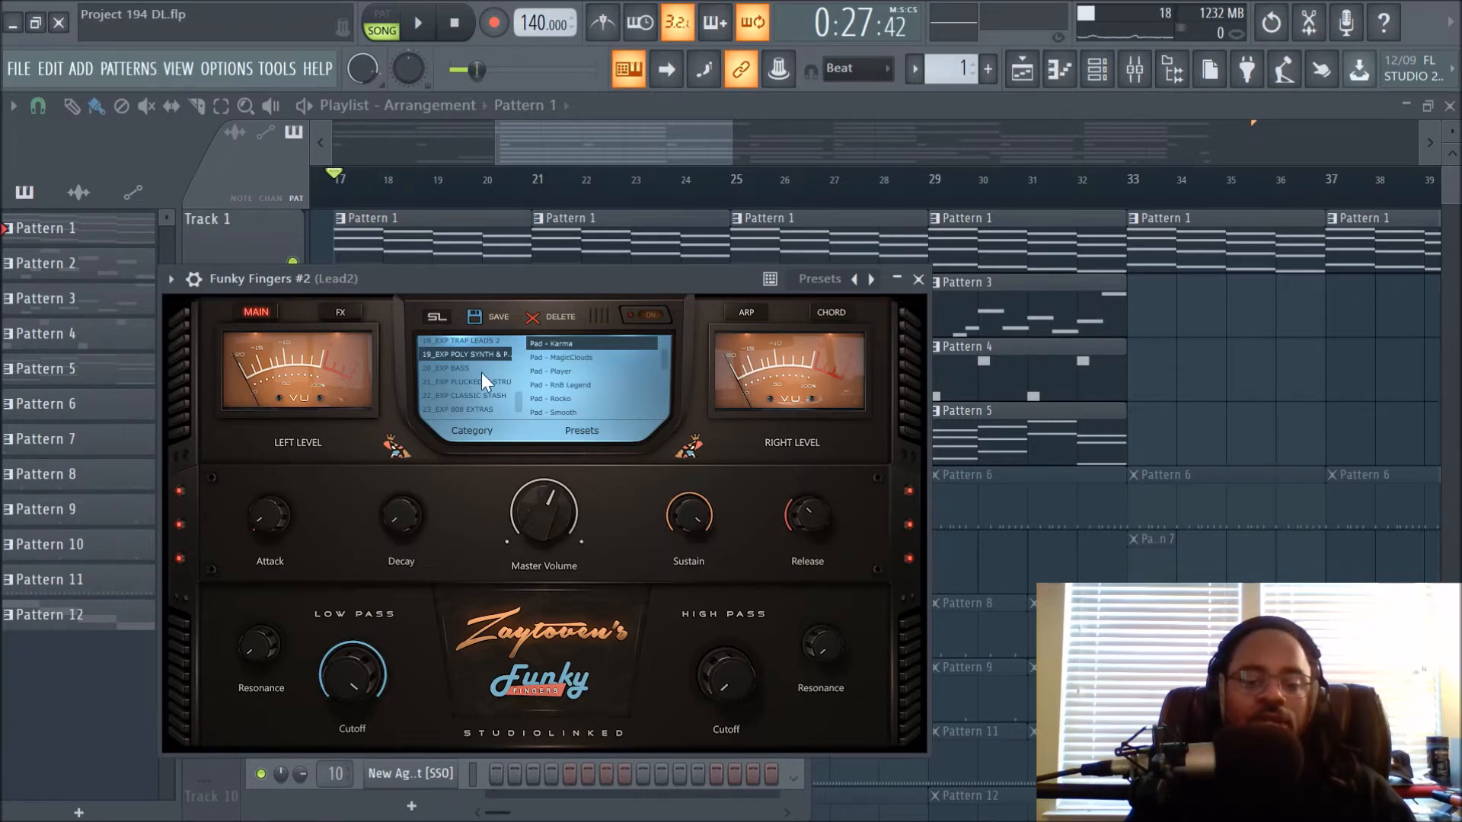
# Step: Close the Funky Fingers #2 instrument and channel rack, and play the song while viewing the Lead2 mixer track's panning
pyautogui.click(918, 279)
pyautogui.press('F6')
pyautogui.press('space')
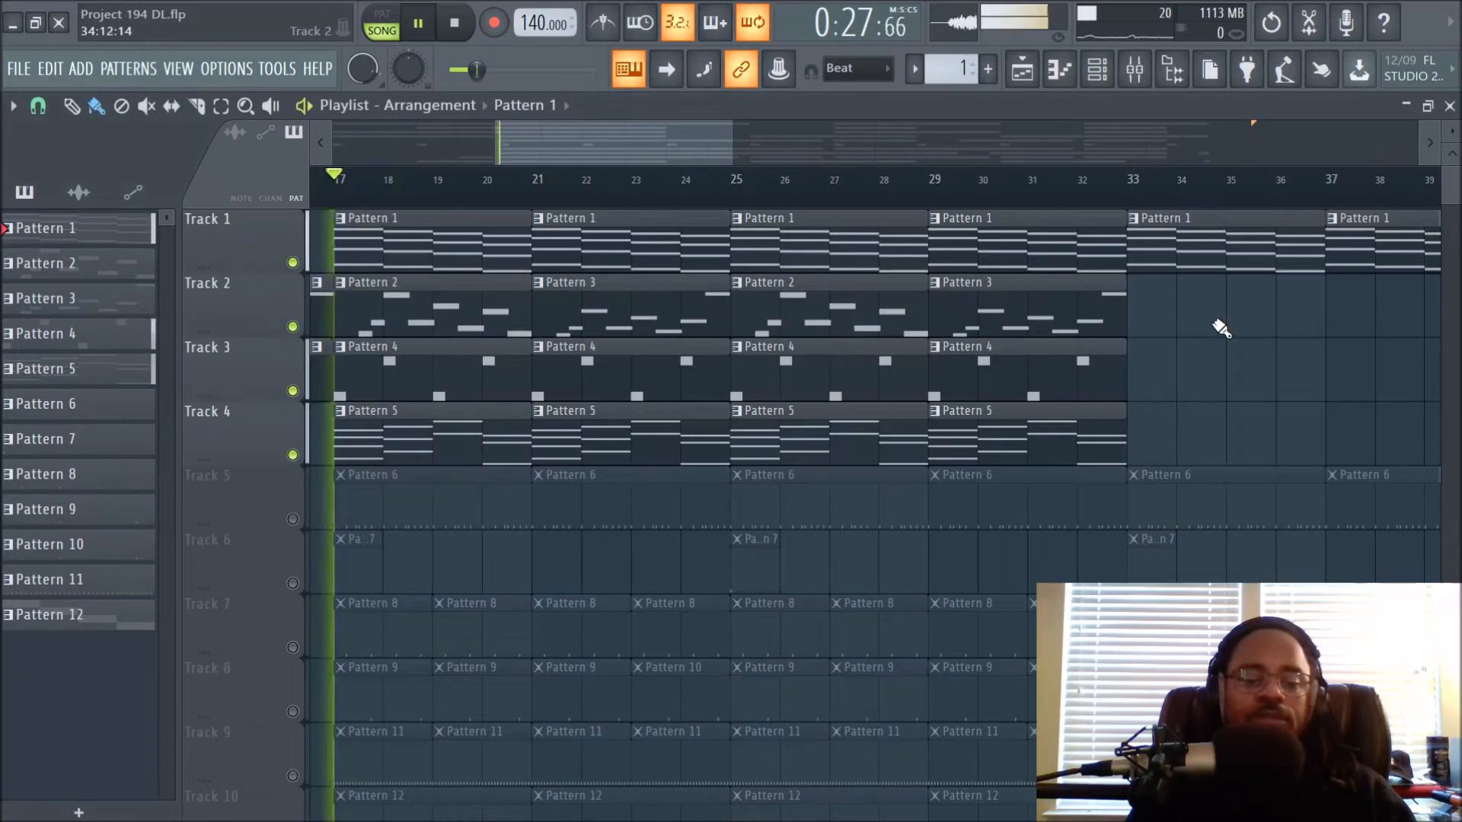
pyautogui.click(1148, 83)
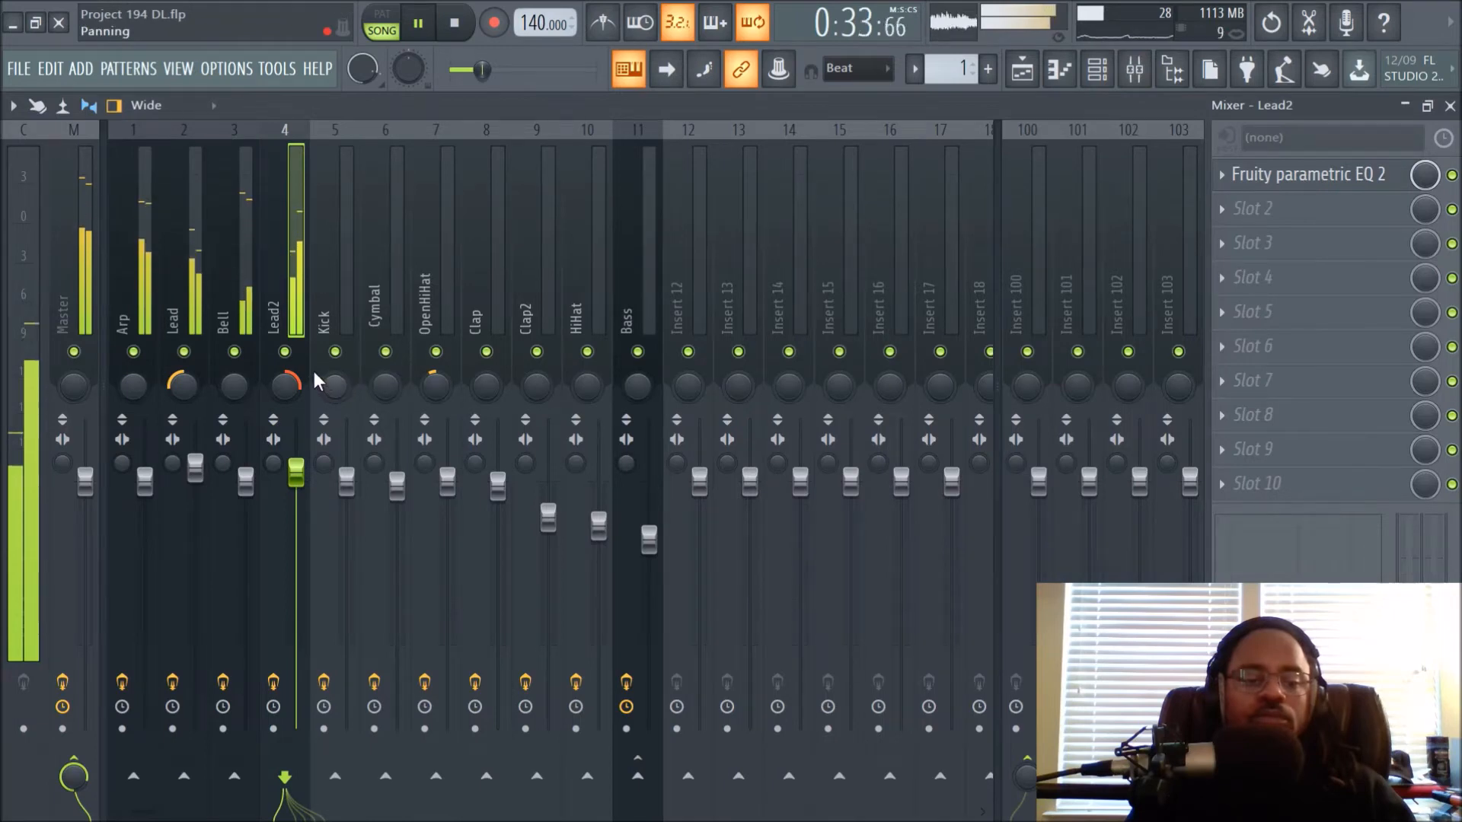
pyautogui.press('space')
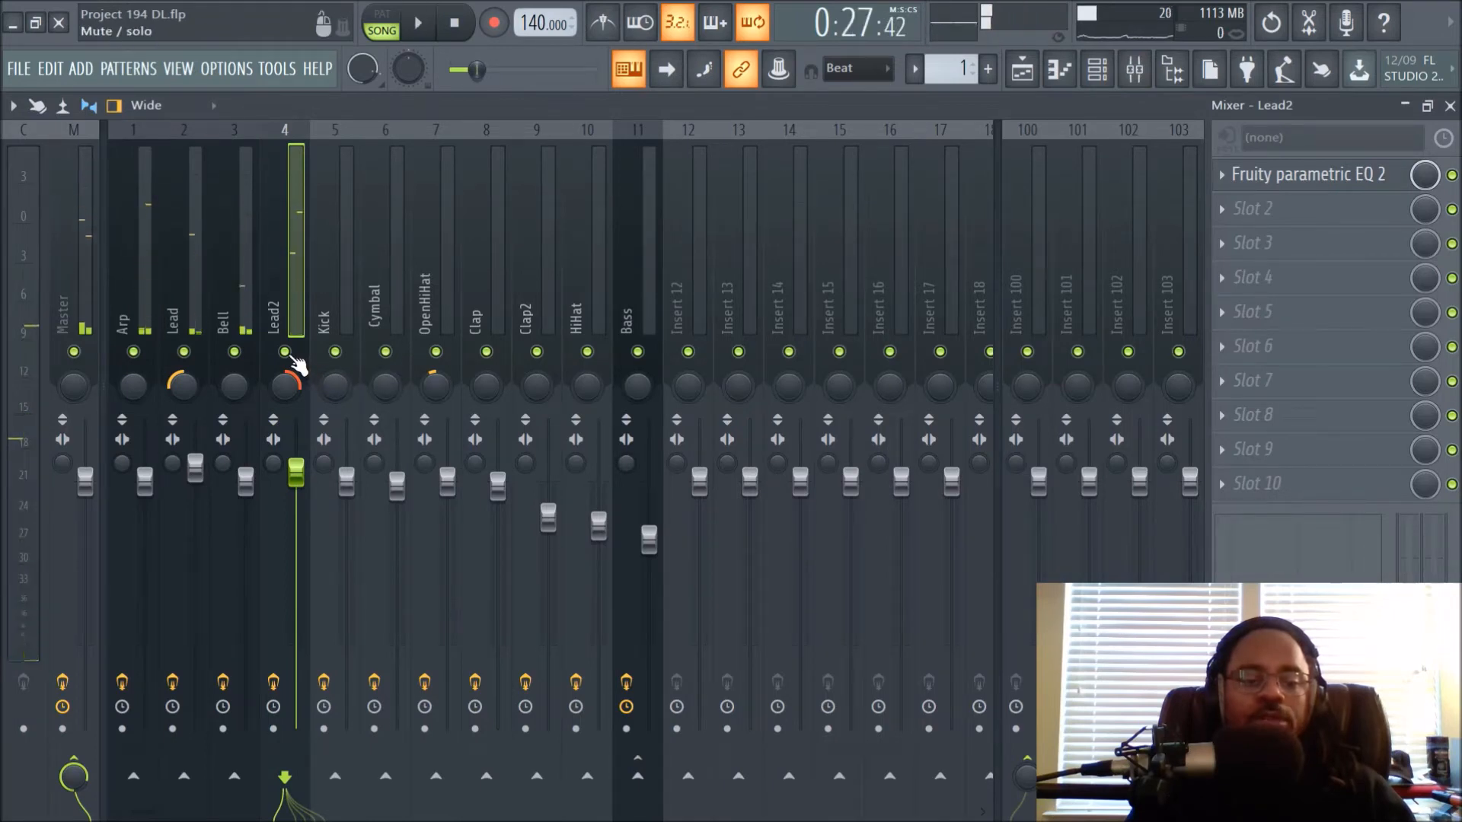
# Step: Solo the Lead2 mixer track and play it on its own, returning to the playlist
pyautogui.rightClick(287, 353)
pyautogui.press('space')
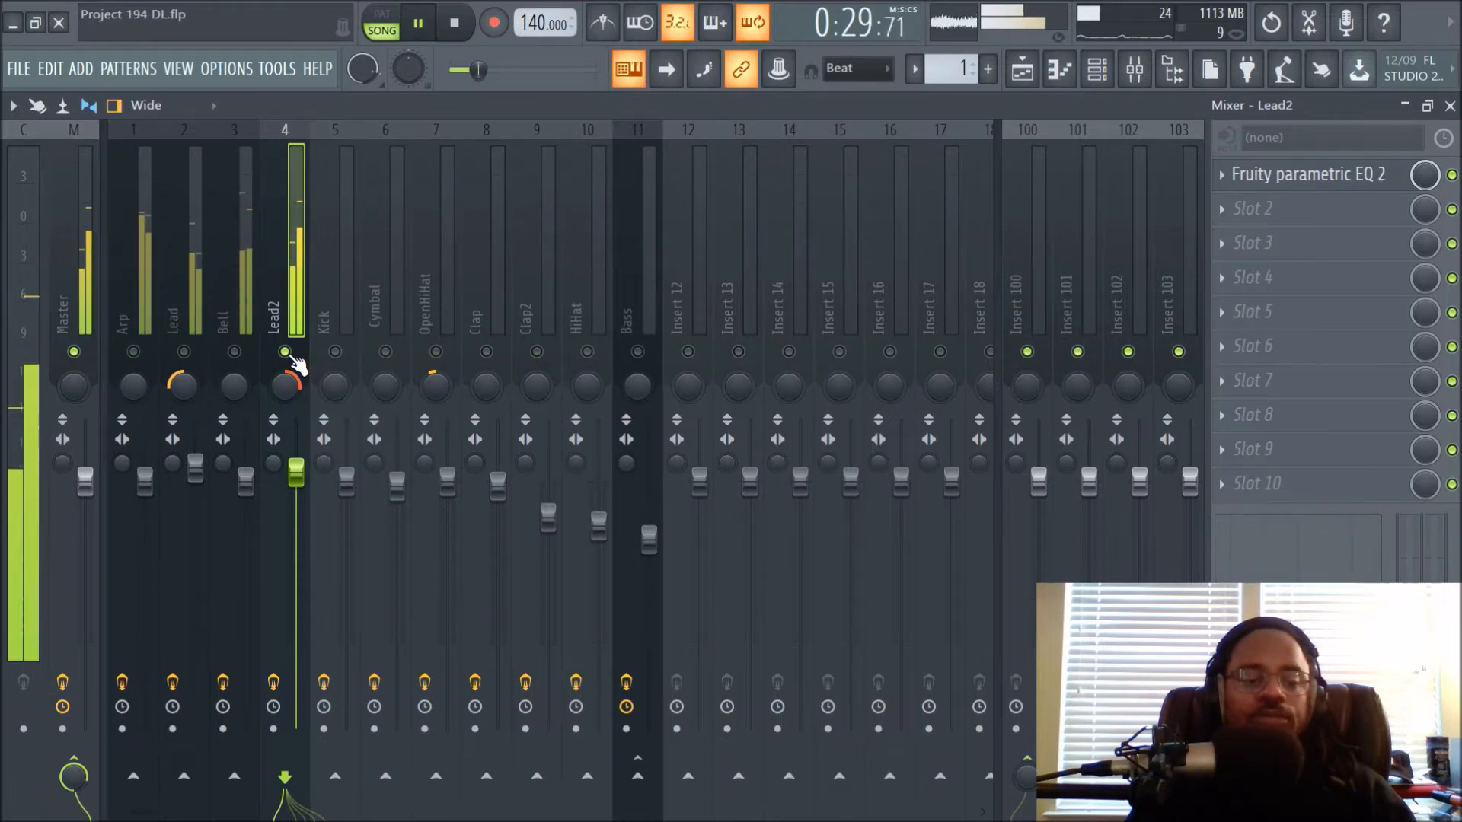
pyautogui.click(1024, 70)
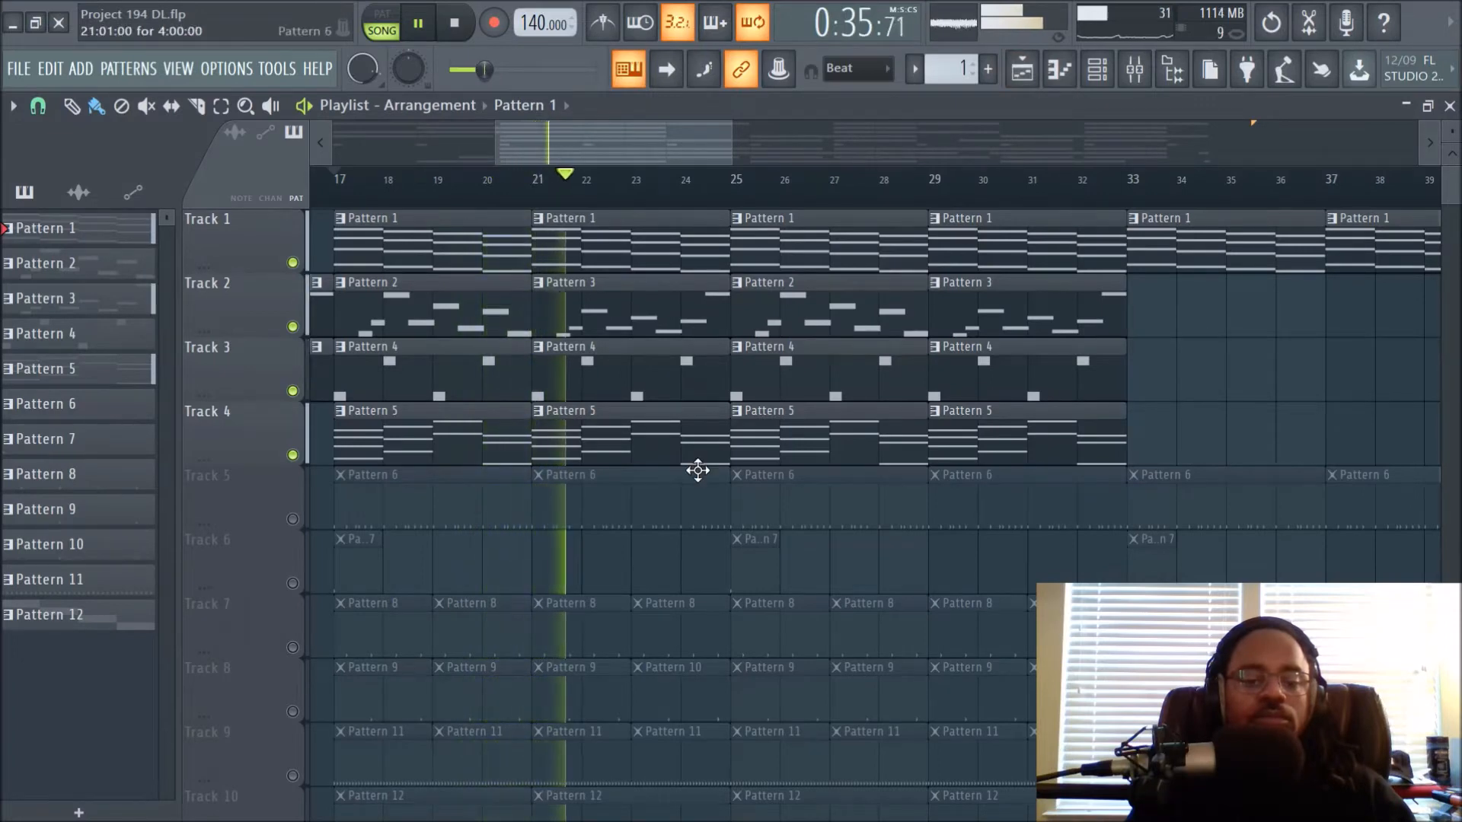
# Step: View all of Pattern 5's notes in the Funky Fingers #2 piano roll, stop playback and return to the playlist
pyautogui.doubleClick(467, 434)
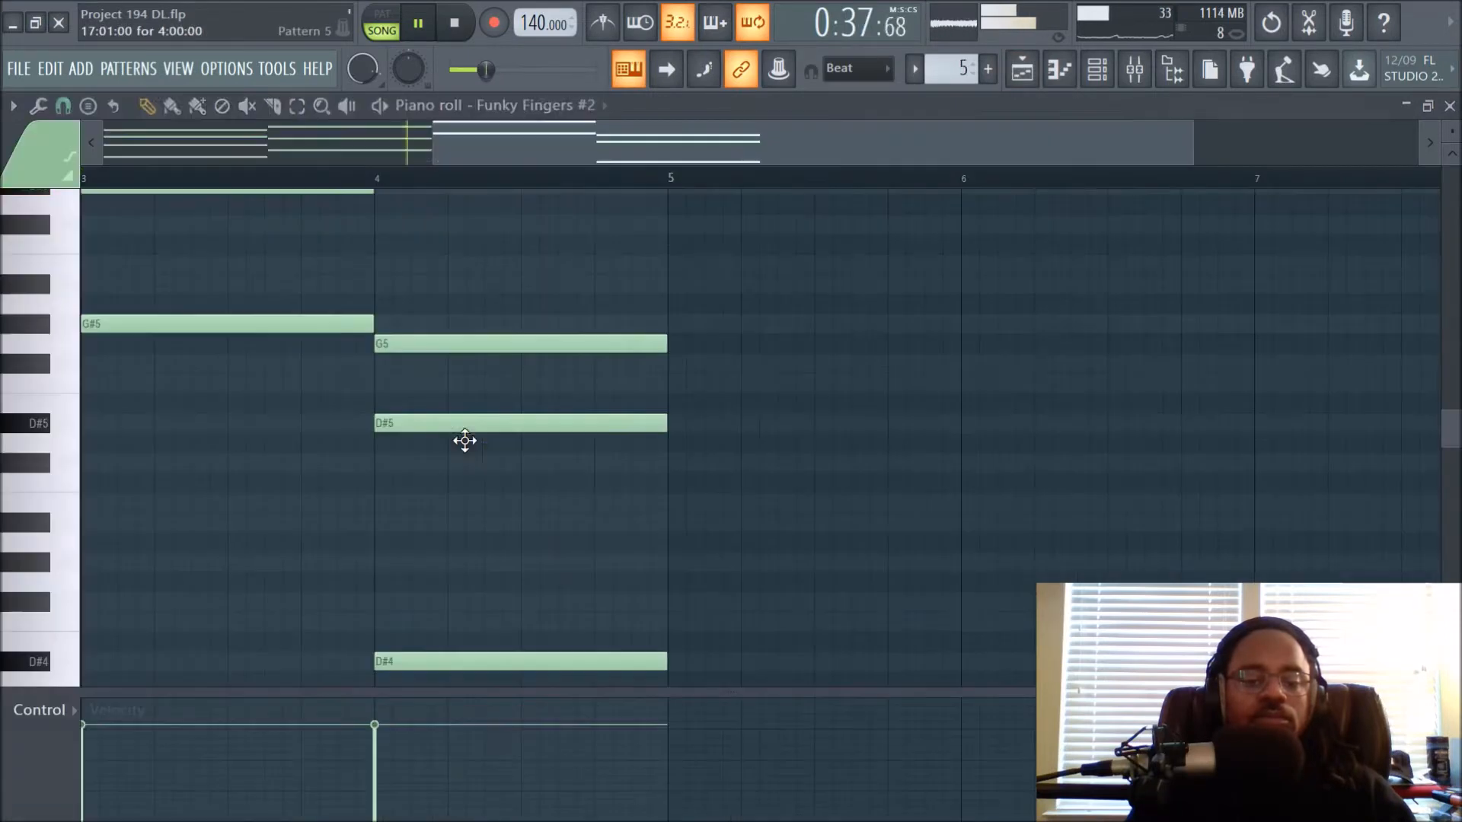
pyautogui.moveTo(677, 131); pyautogui.dragTo(298, 180)
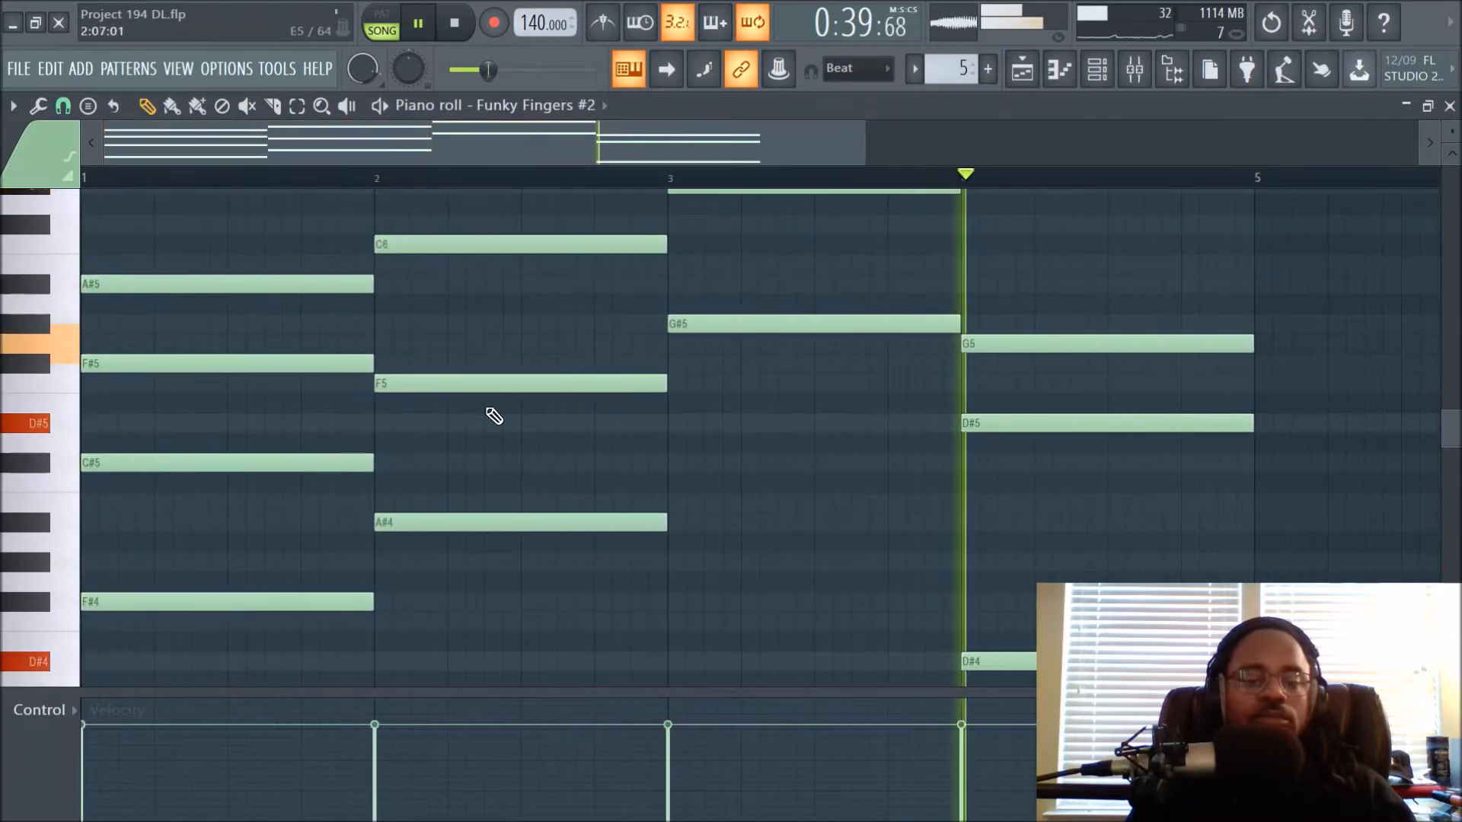
pyautogui.scroll(3, 648, 425)
pyautogui.scroll(-4, 651, 428)
pyautogui.press('space')
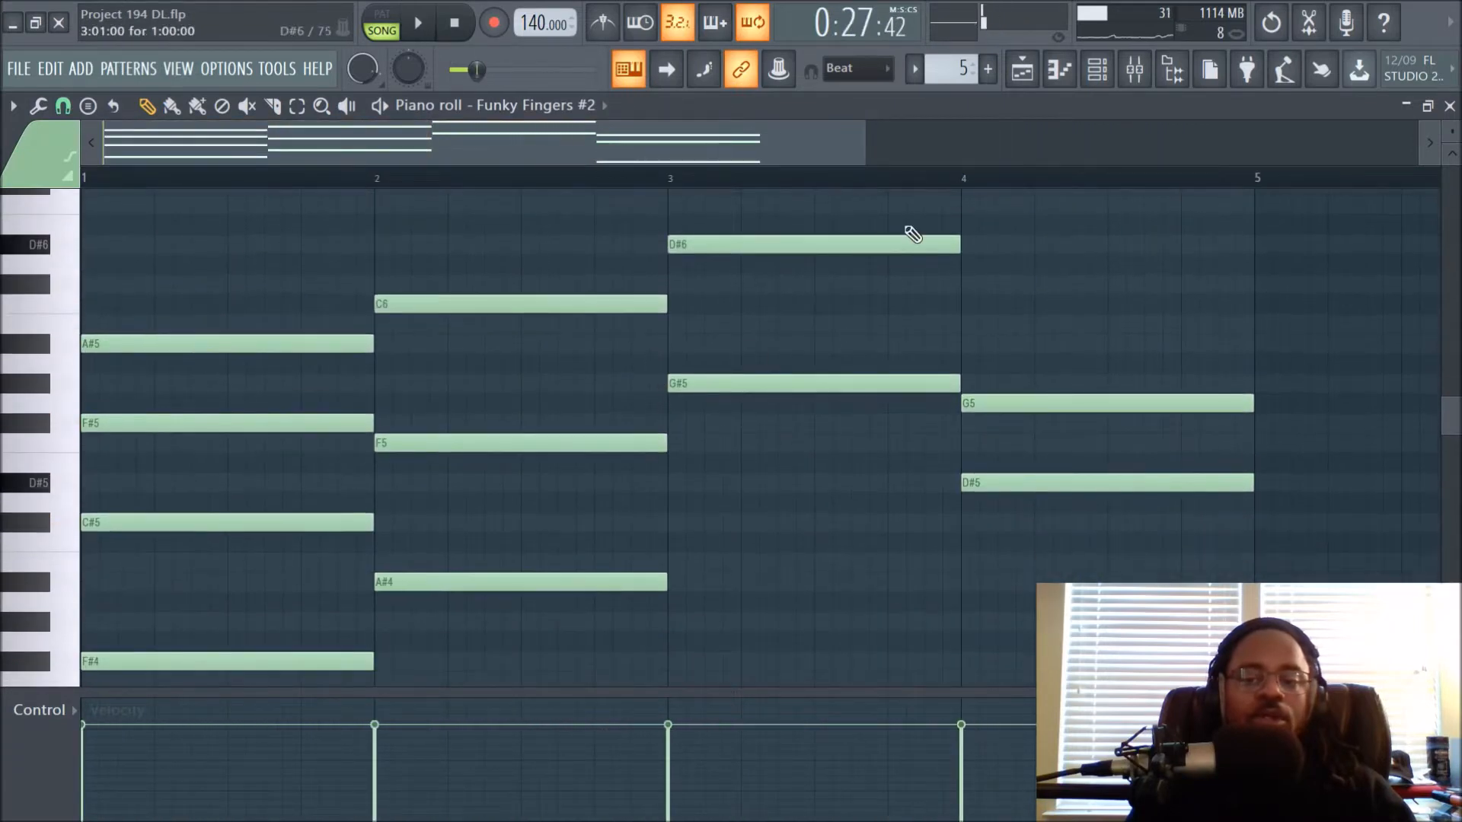
pyautogui.click(1041, 71)
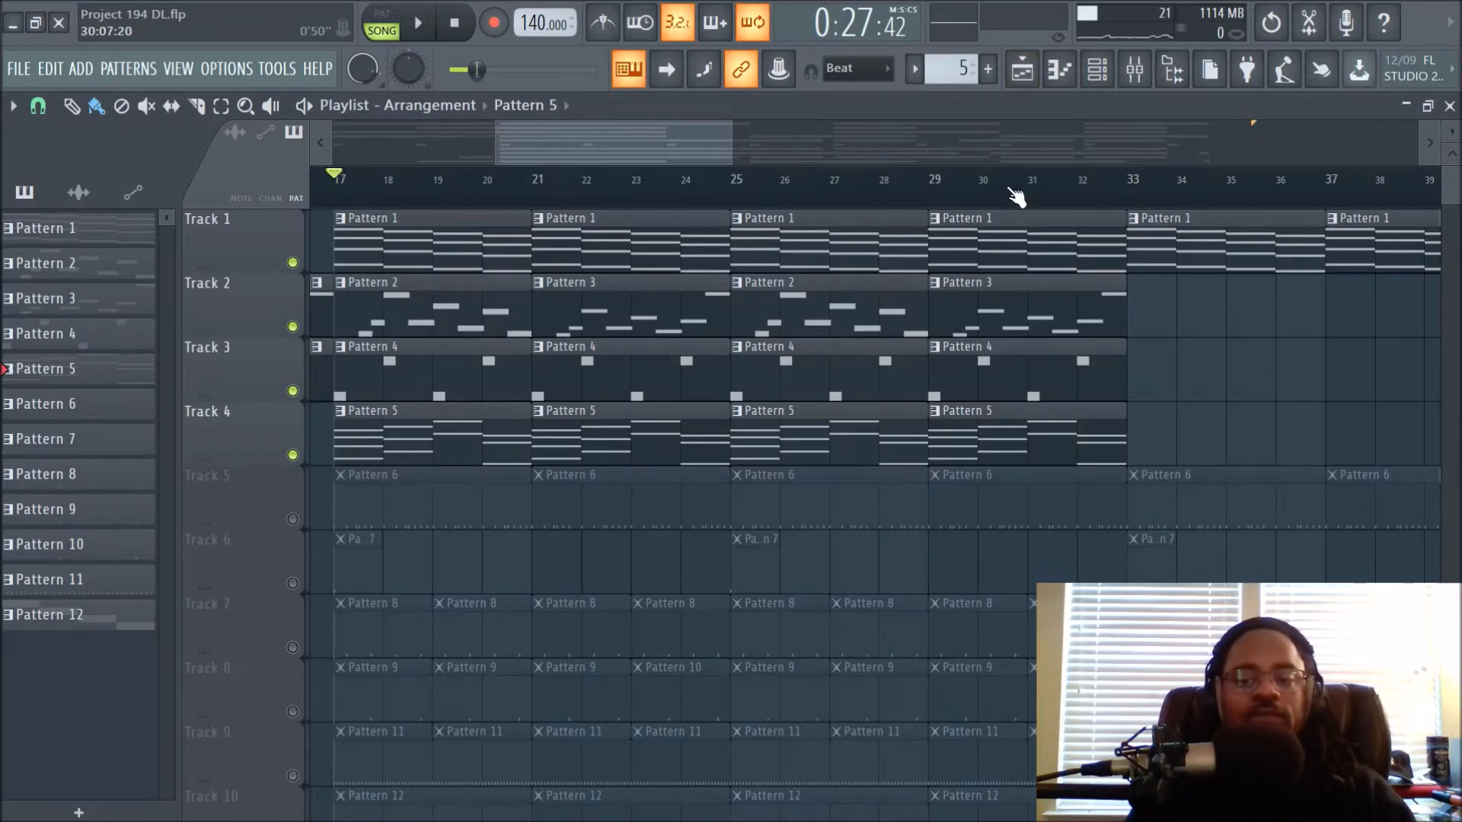
# Step: Turn off solo on the Lead2 mixer track and return to the playlist
pyautogui.click(1134, 70)
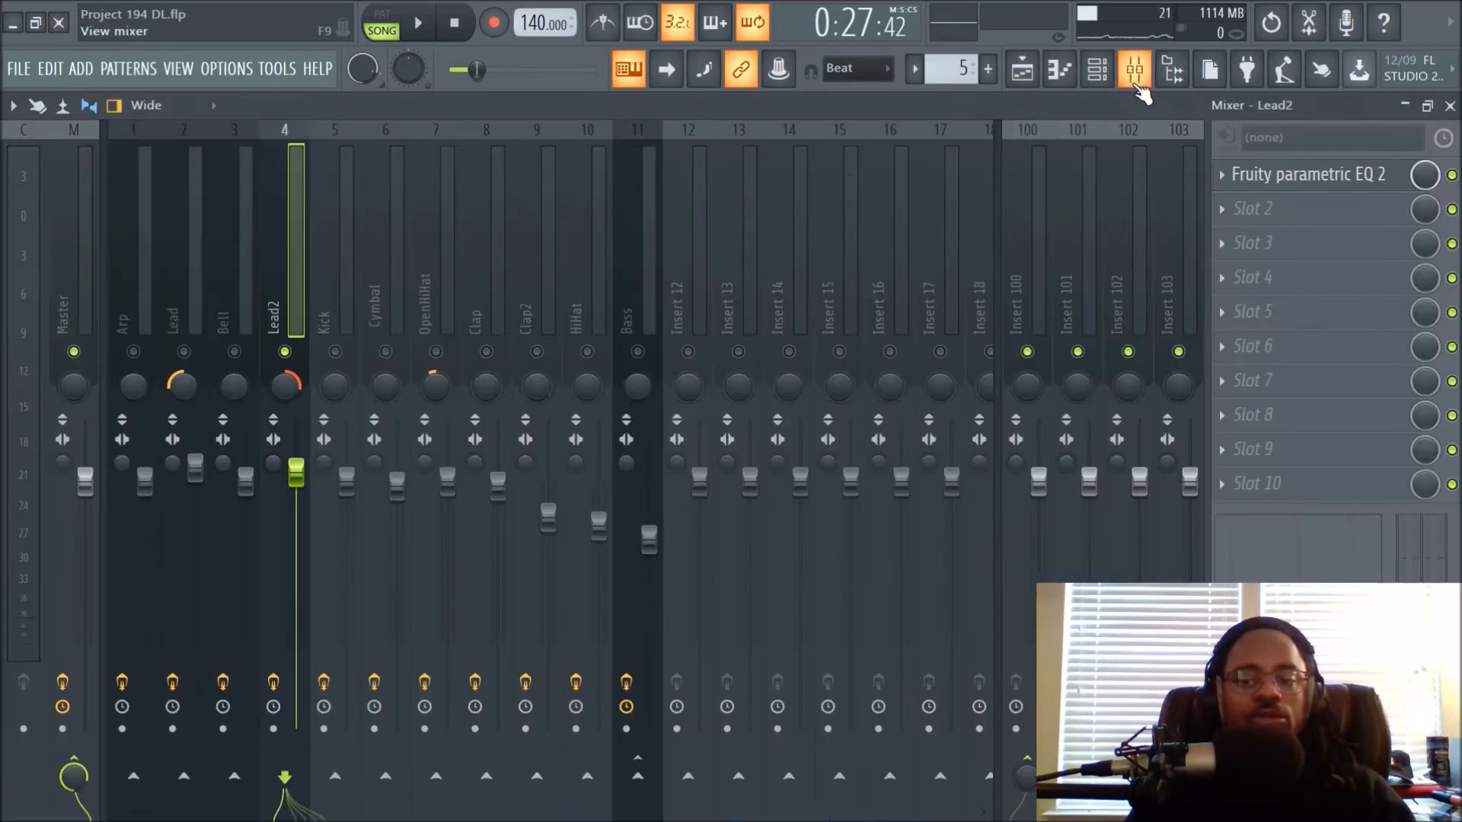
pyautogui.rightClick(285, 351)
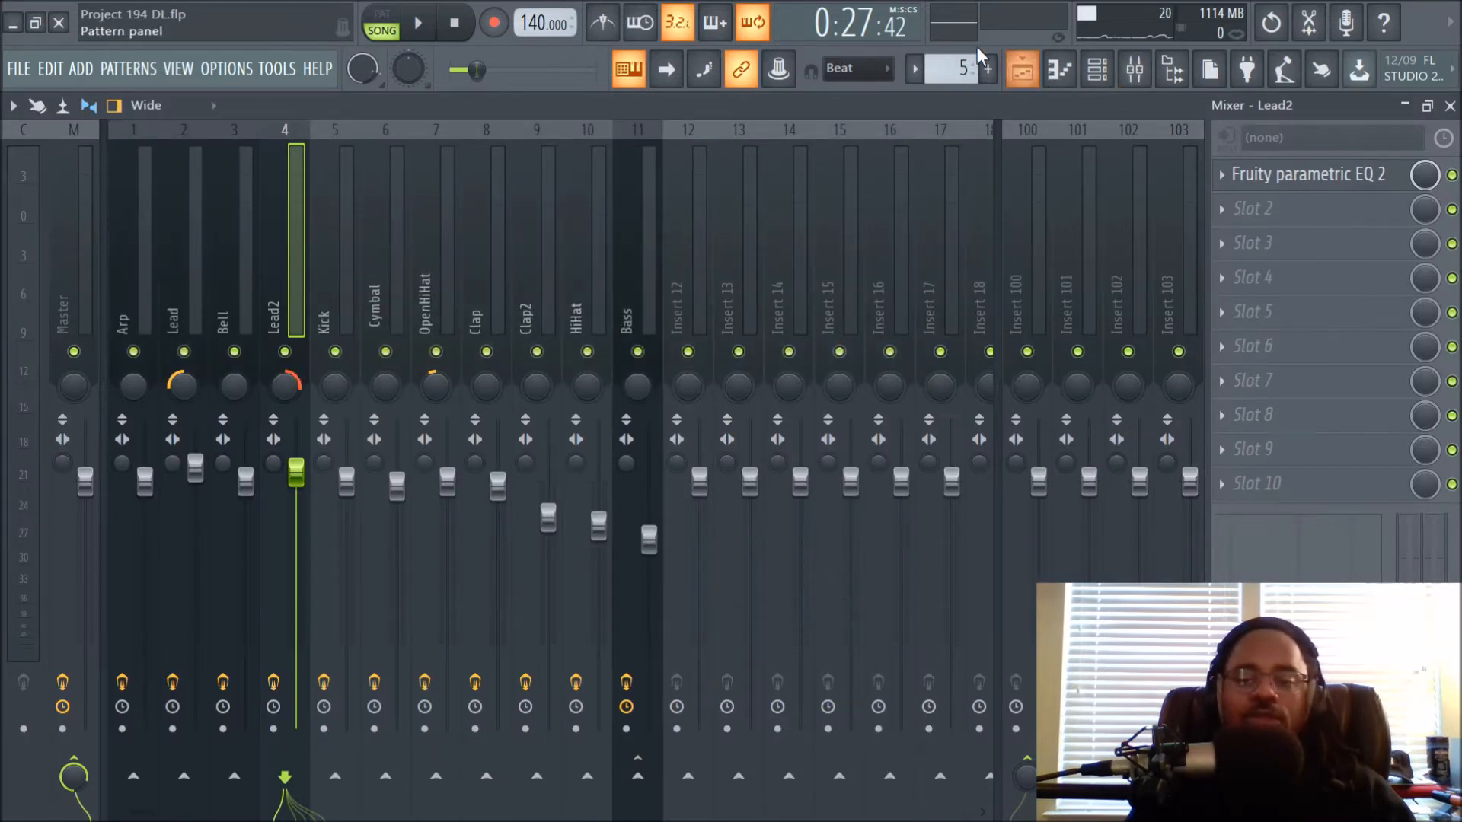
pyautogui.click(1037, 70)
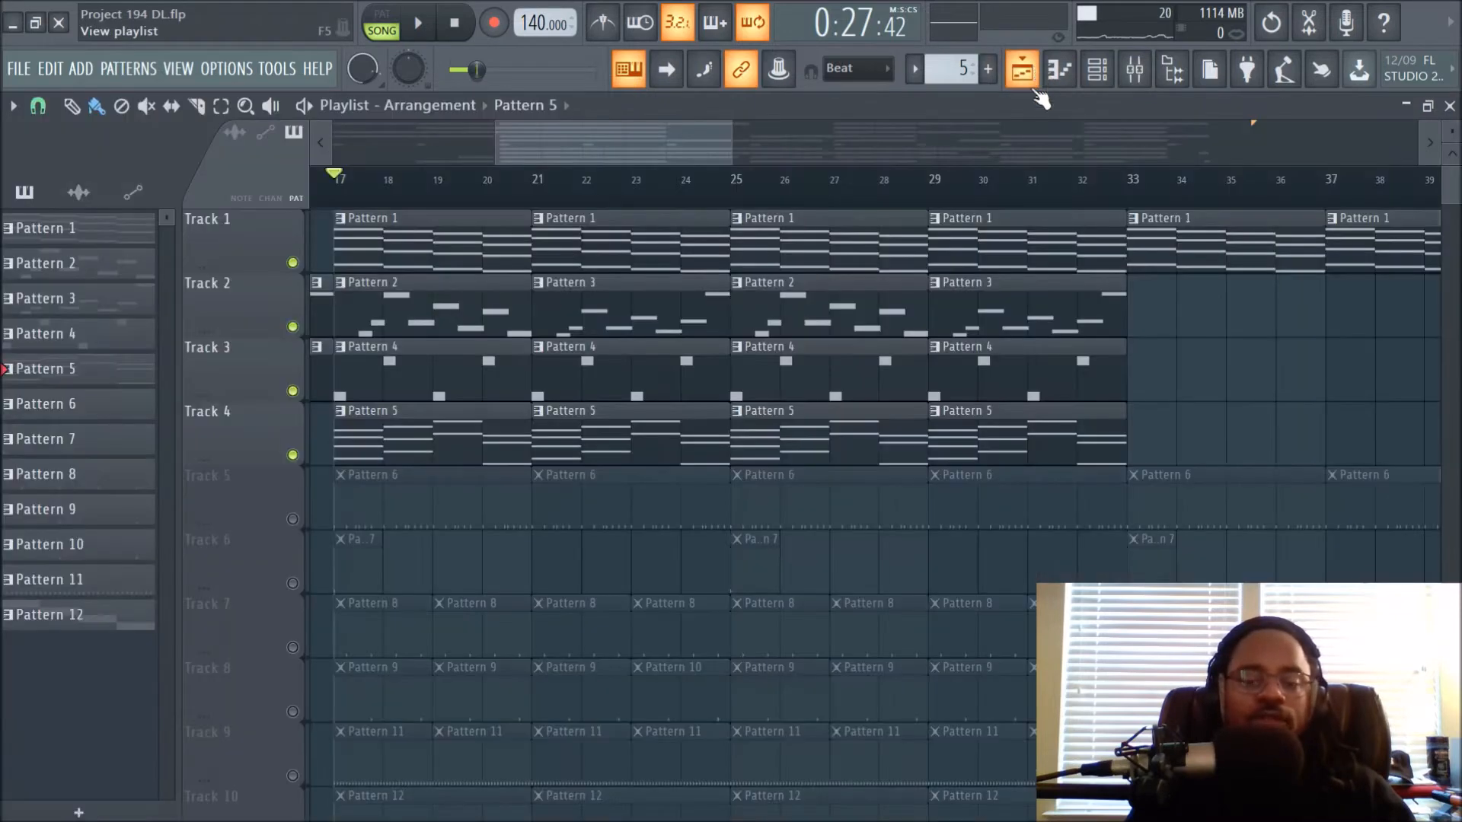
# Step: Examine the chord notes of Pattern 5 in the piano roll, selecting the D#6 note in bar 3, and return to the playlist
pyautogui.doubleClick(411, 439)
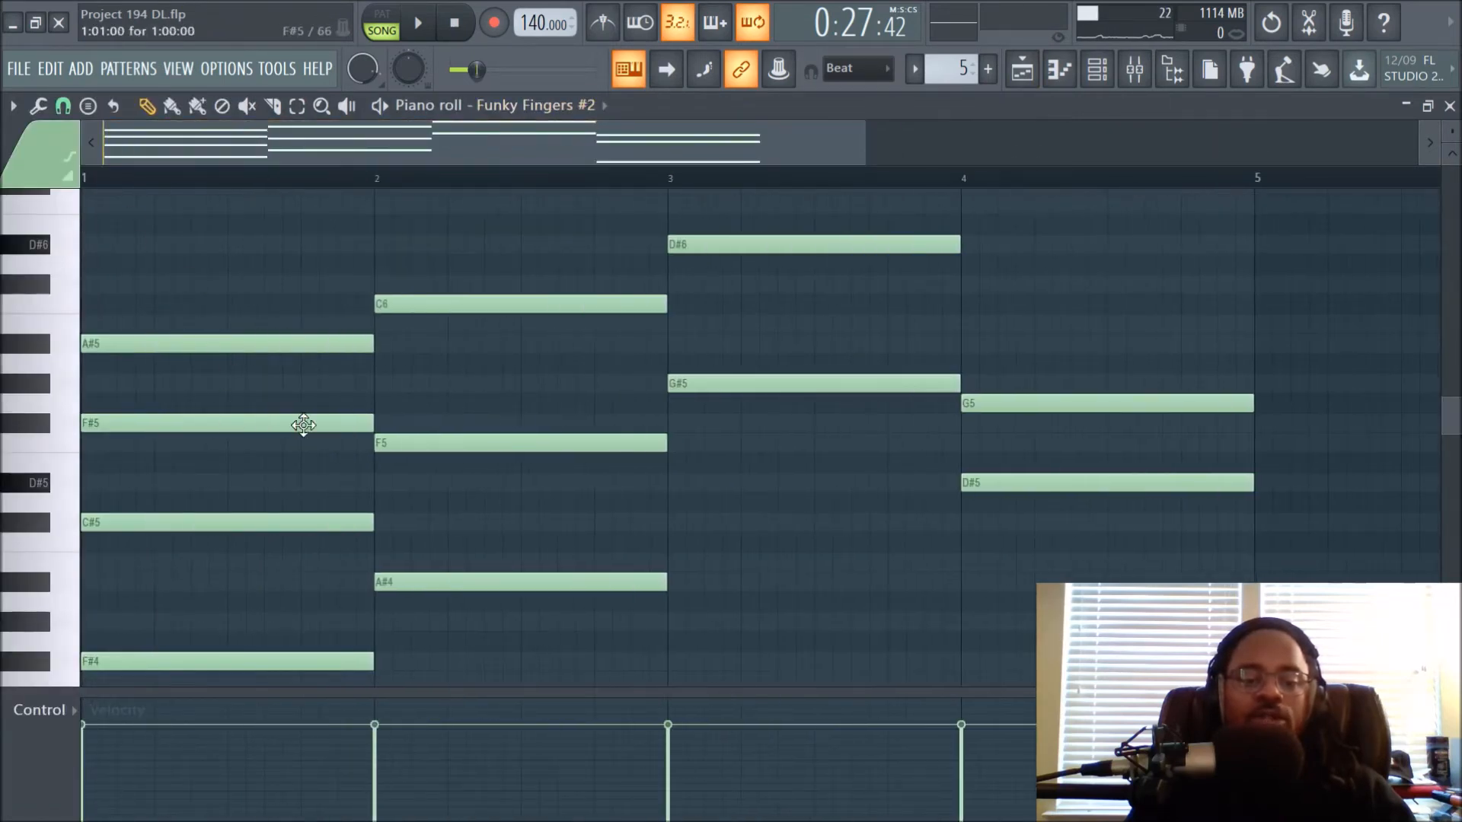
pyautogui.scroll(-2, 533, 362)
pyautogui.scroll(4, 792, 315)
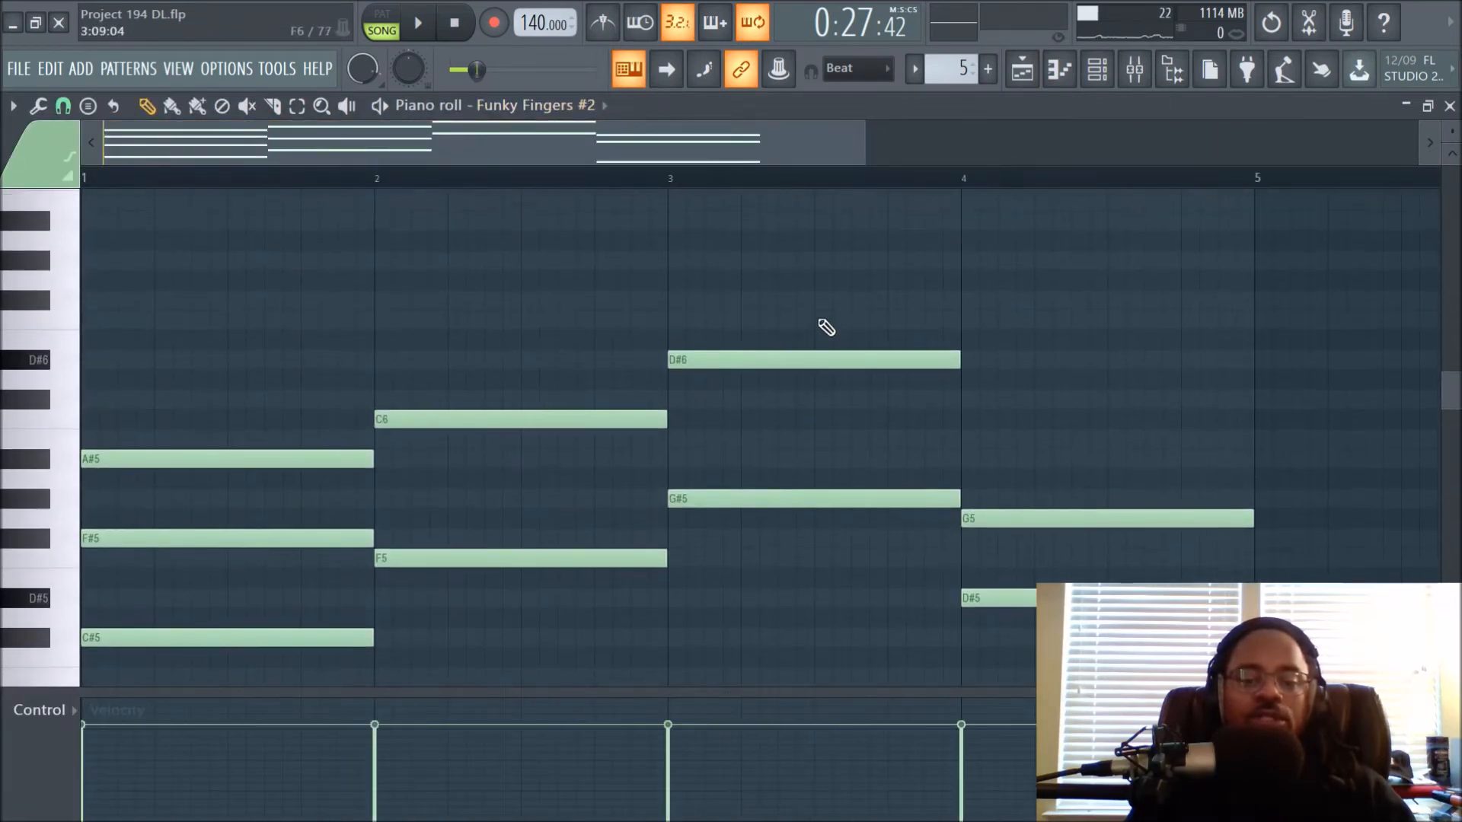
pyautogui.click(801, 372)
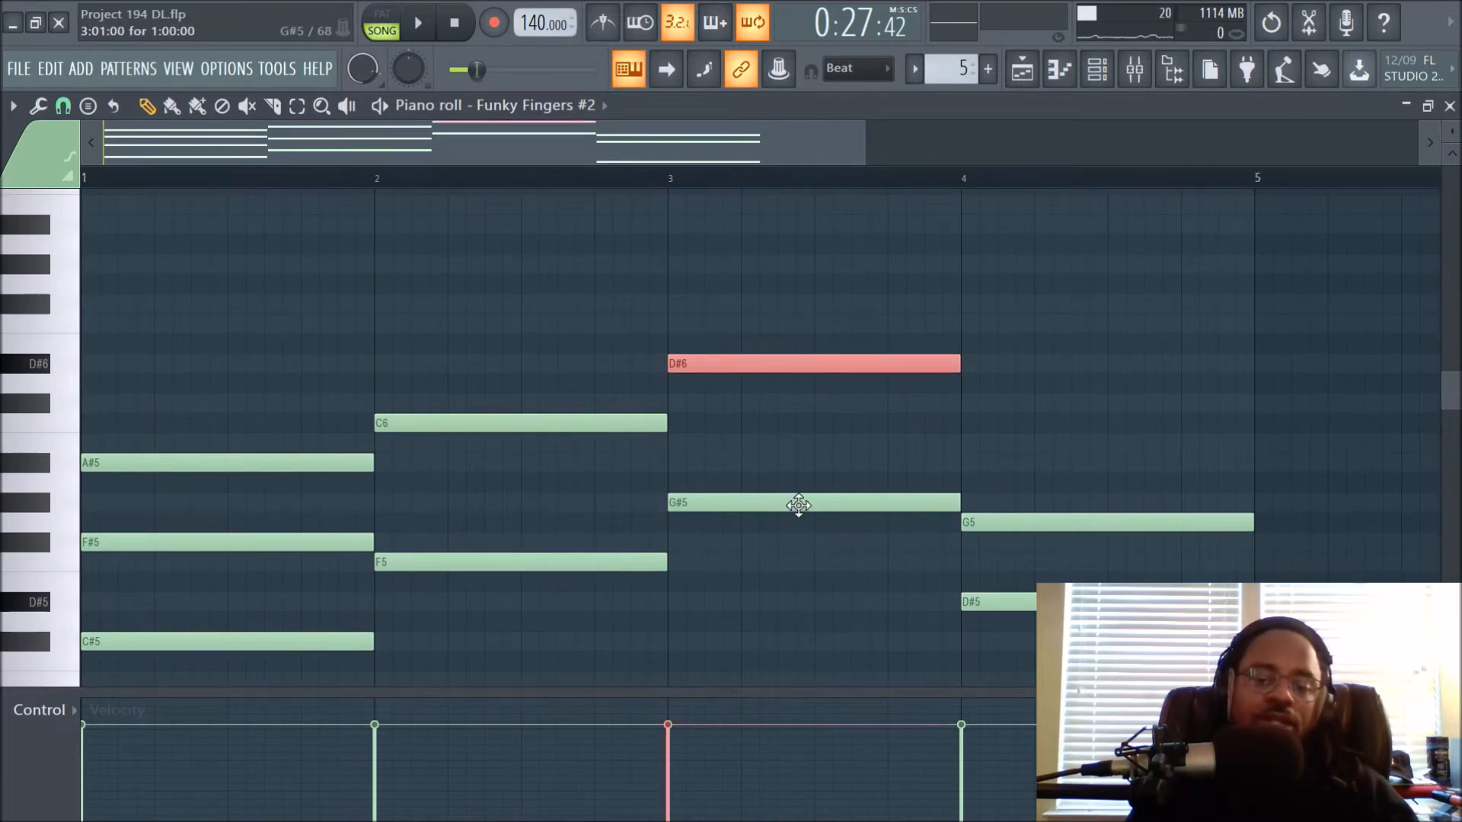
pyautogui.scroll(-2, 812, 466)
pyautogui.scroll(-3, 812, 465)
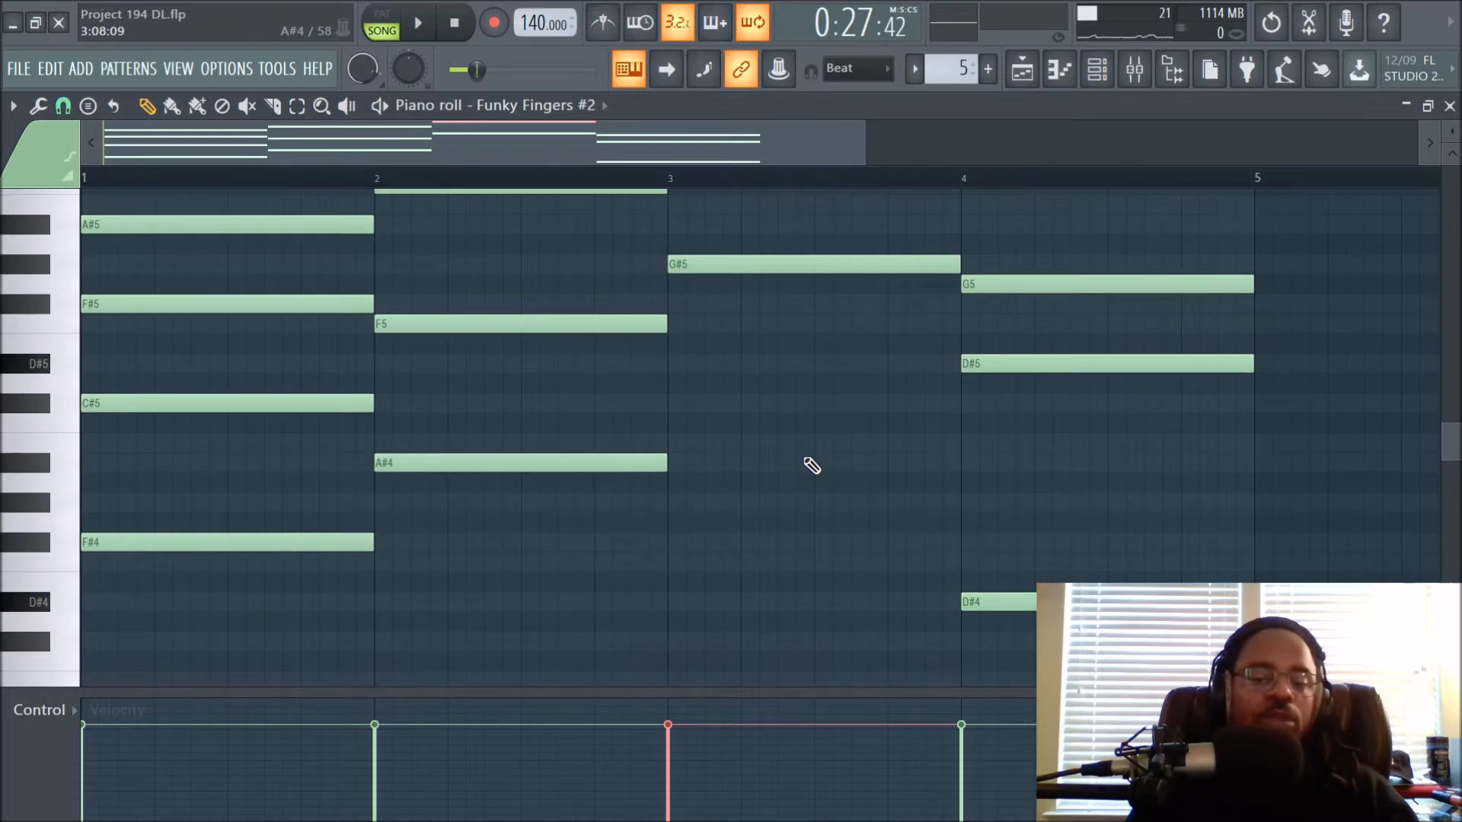
pyautogui.scroll(3, 812, 465)
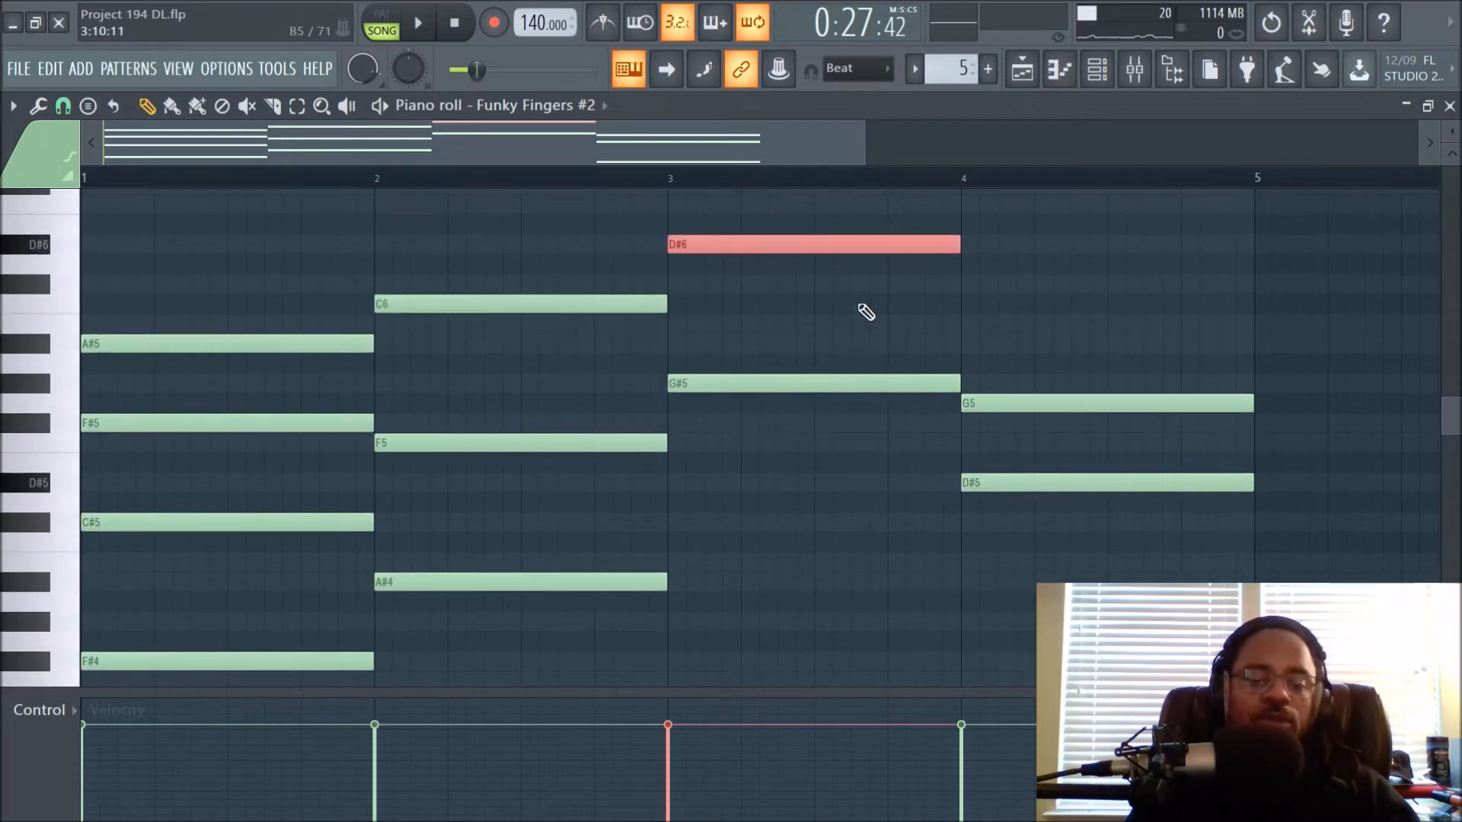
pyautogui.click(1021, 70)
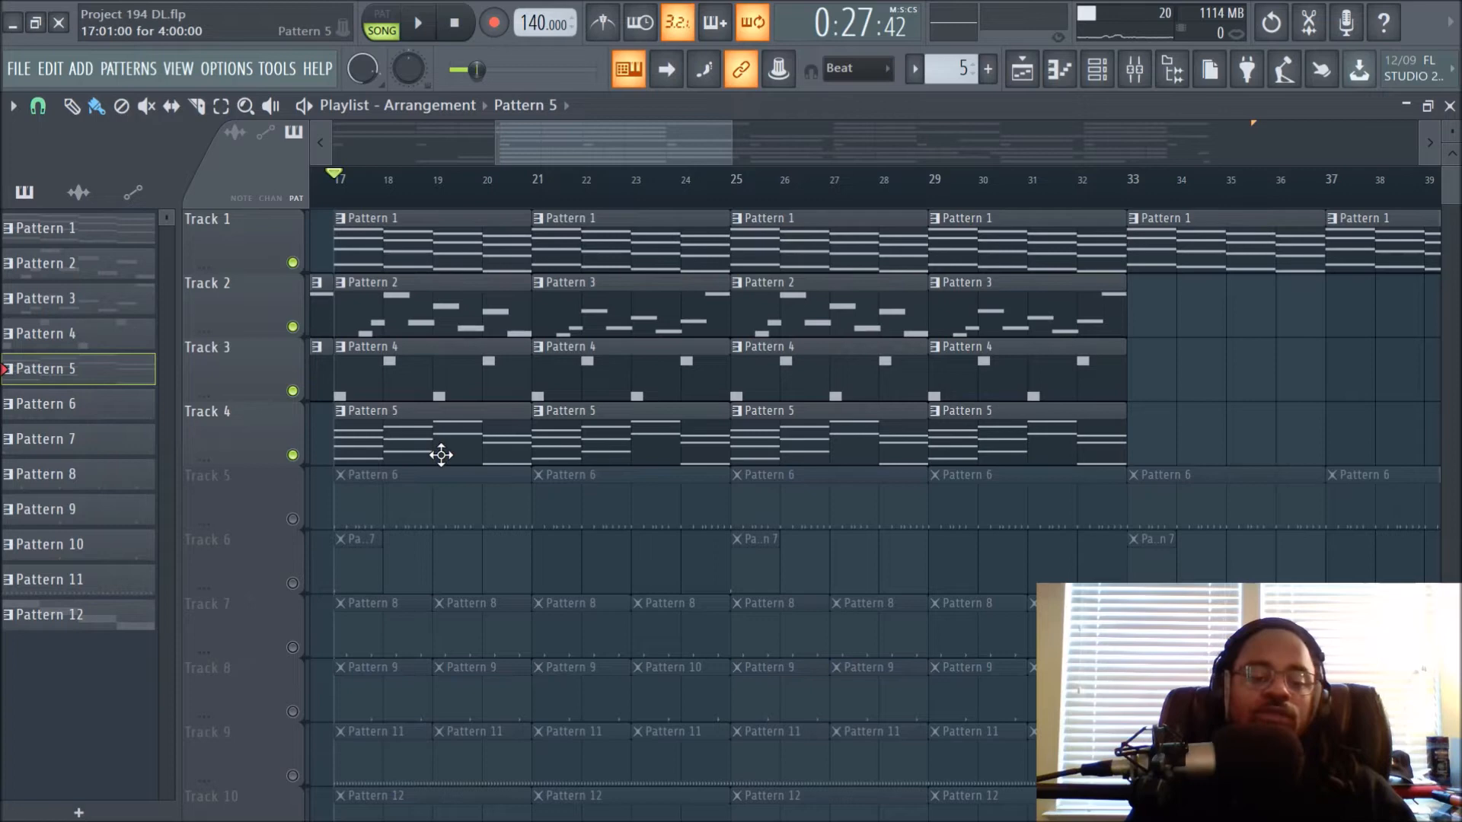
# Step: Unmute Track 5 in the playlist and play the song with the kick layer, stopping after the listen
pyautogui.click(300, 521)
pyautogui.click(1135, 68)
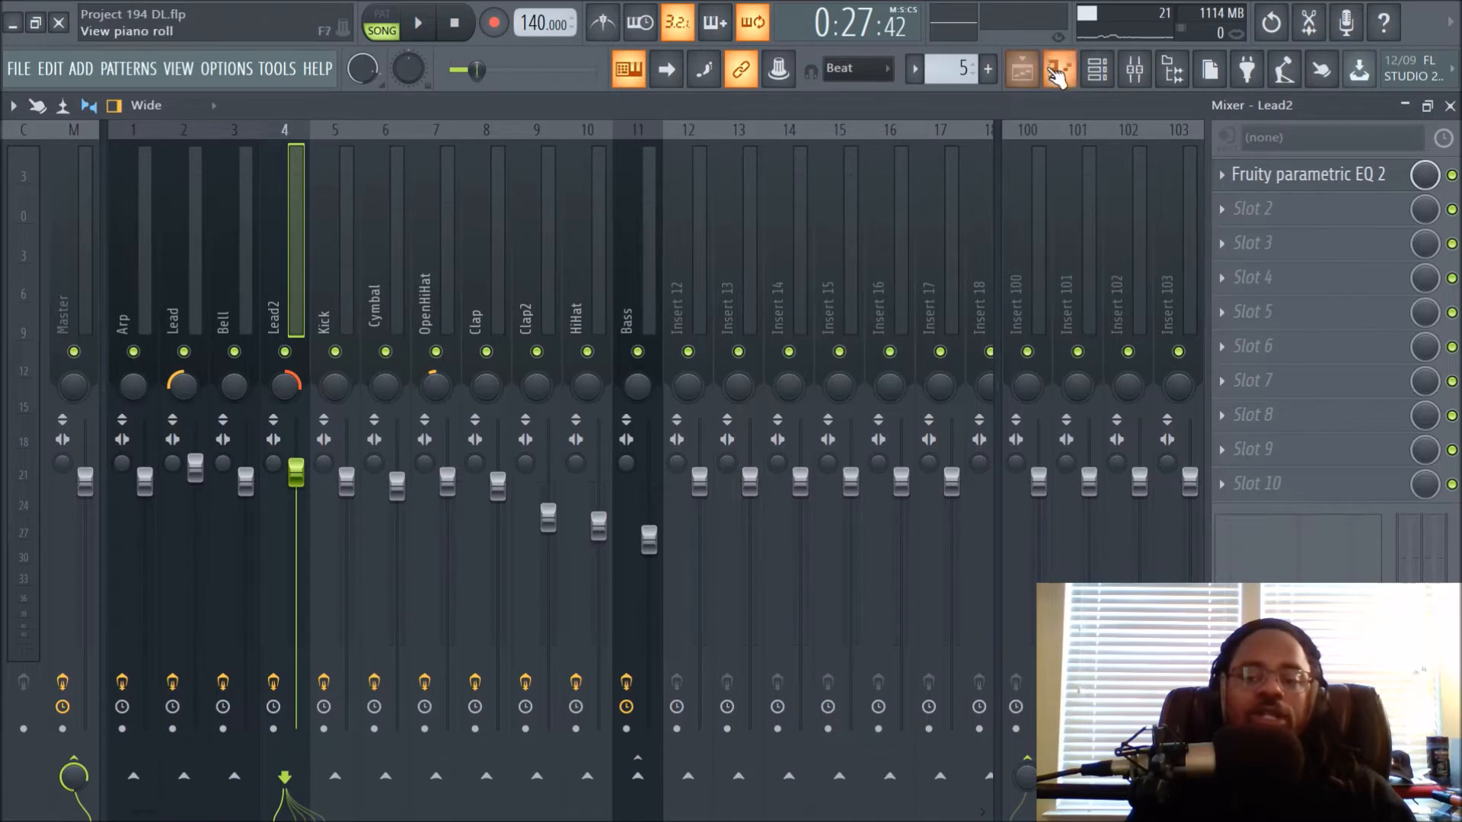
pyautogui.click(1022, 70)
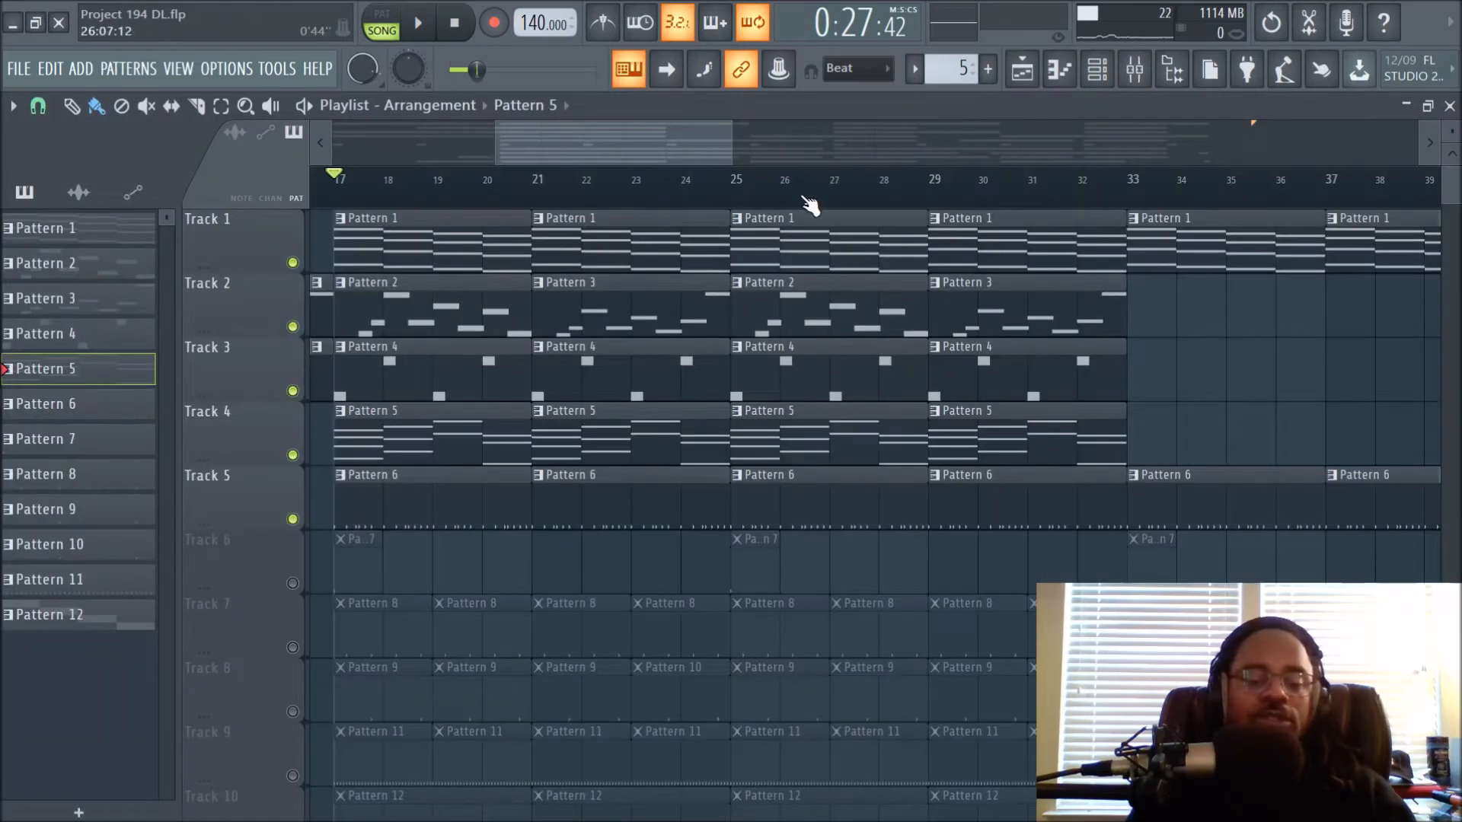
pyautogui.press('space')
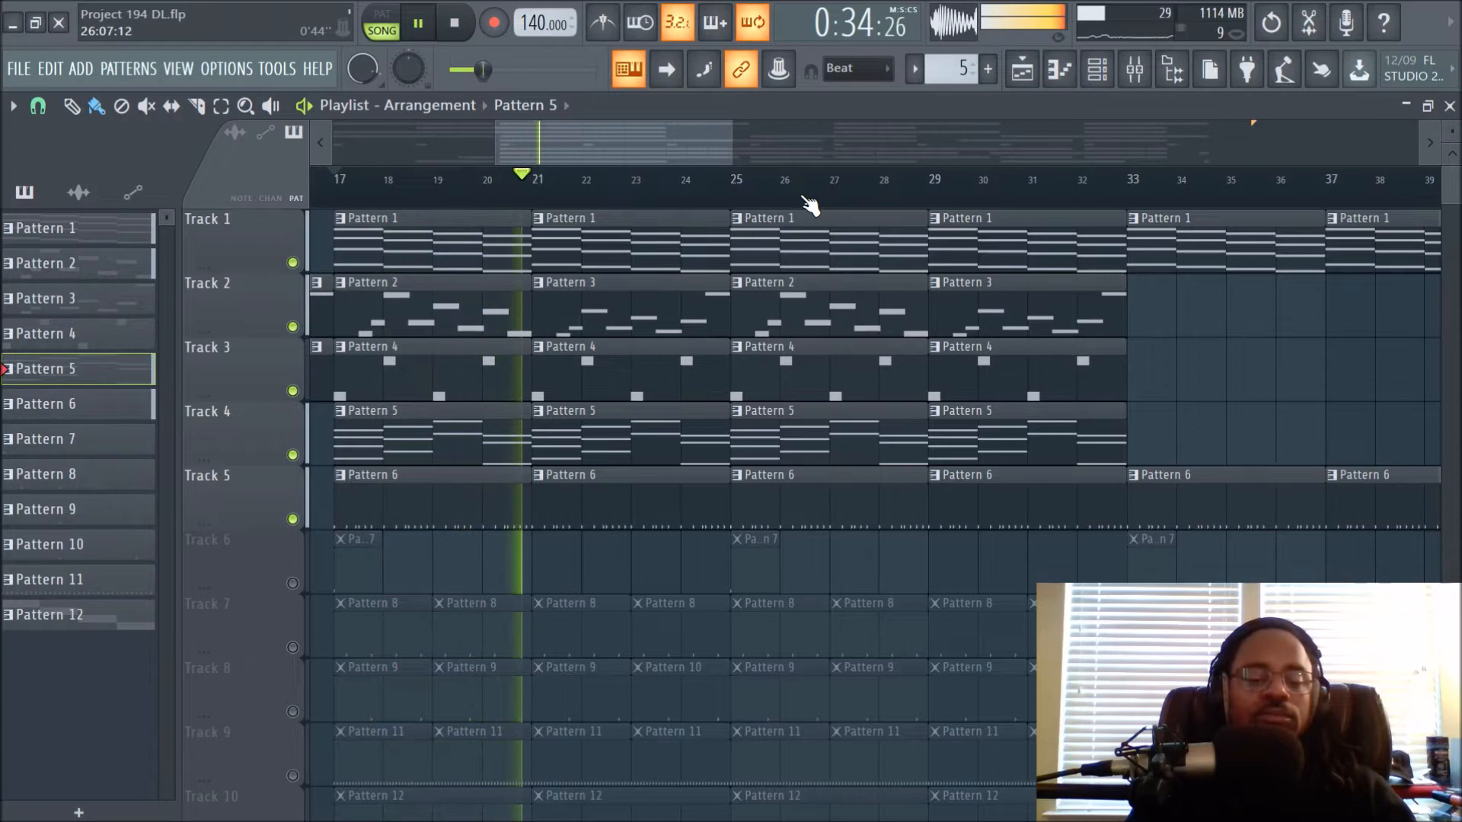
pyautogui.scroll(-2, 800, 186)
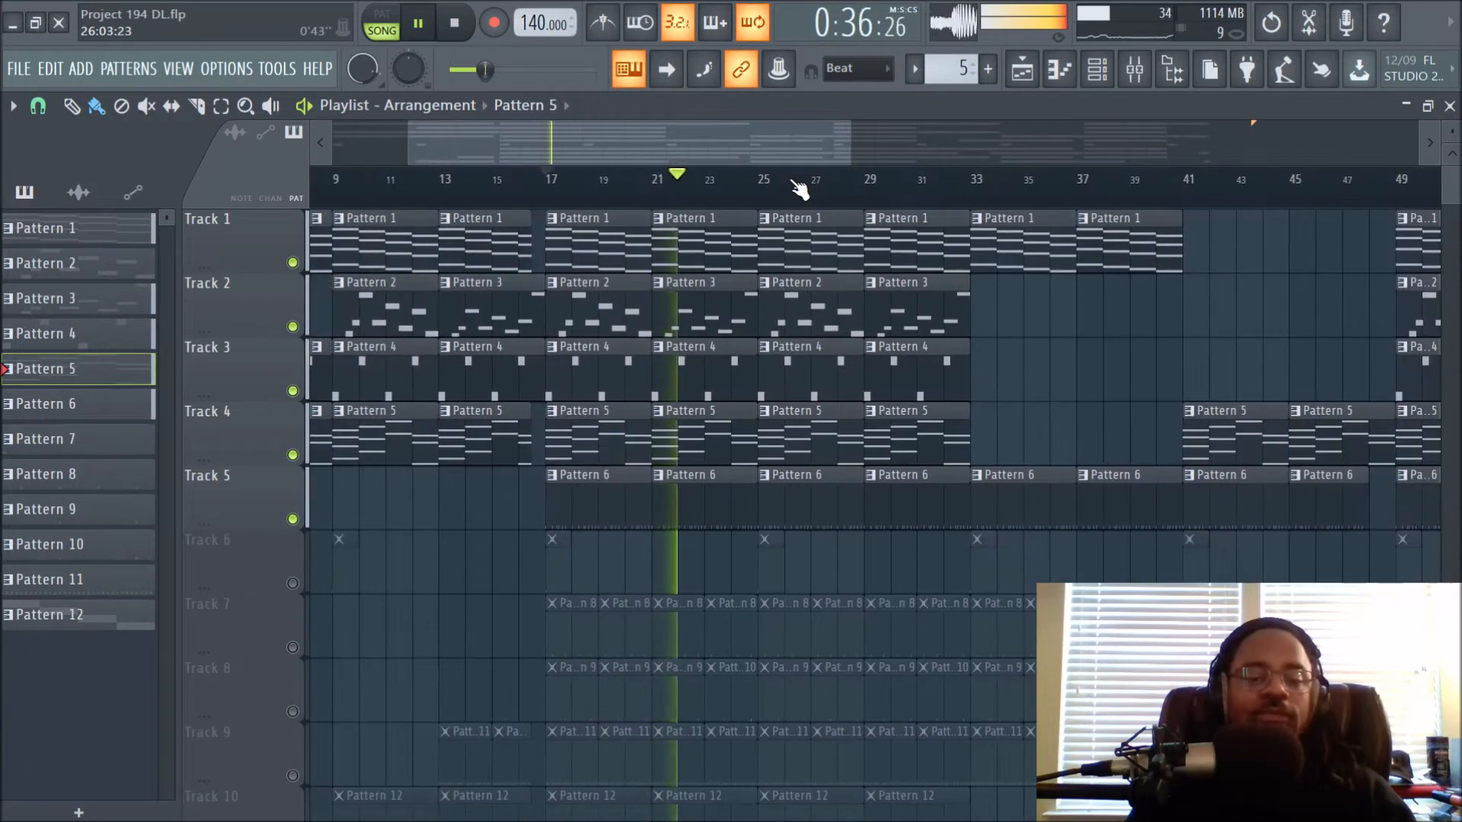
pyautogui.scroll(2, 799, 186)
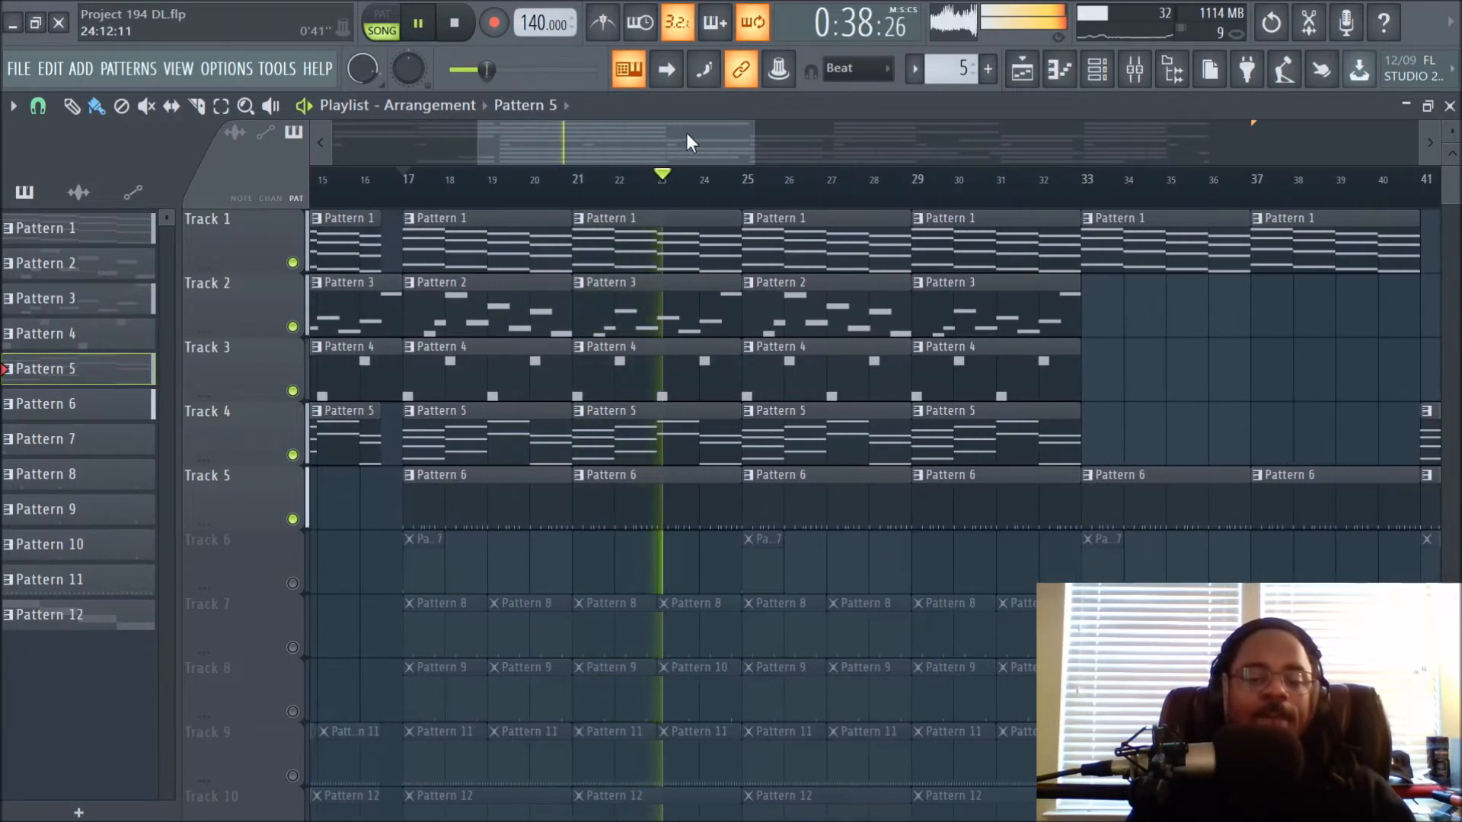
pyautogui.moveTo(686, 132); pyautogui.dragTo(646, 144)
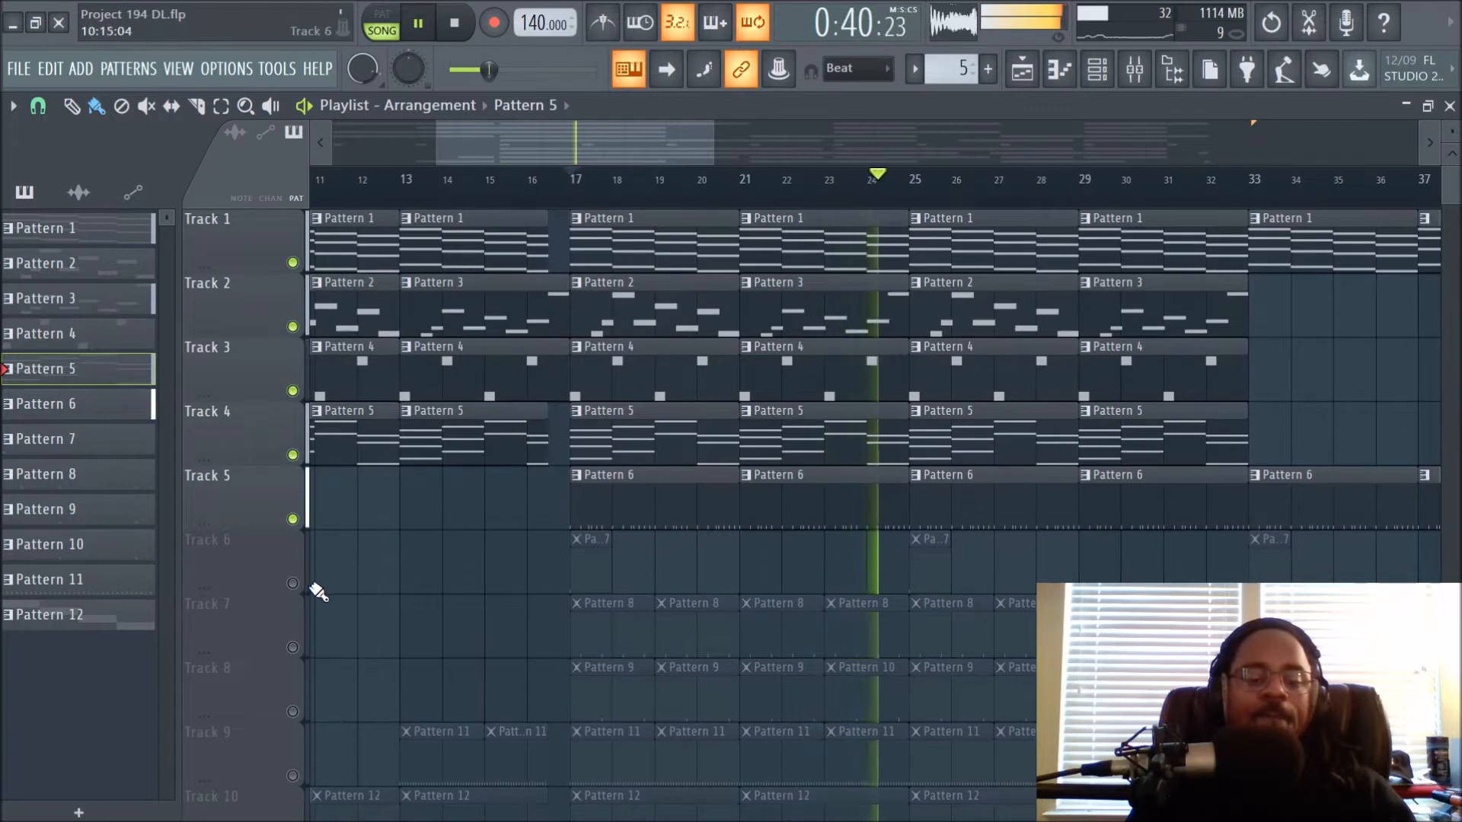
pyautogui.press('space')
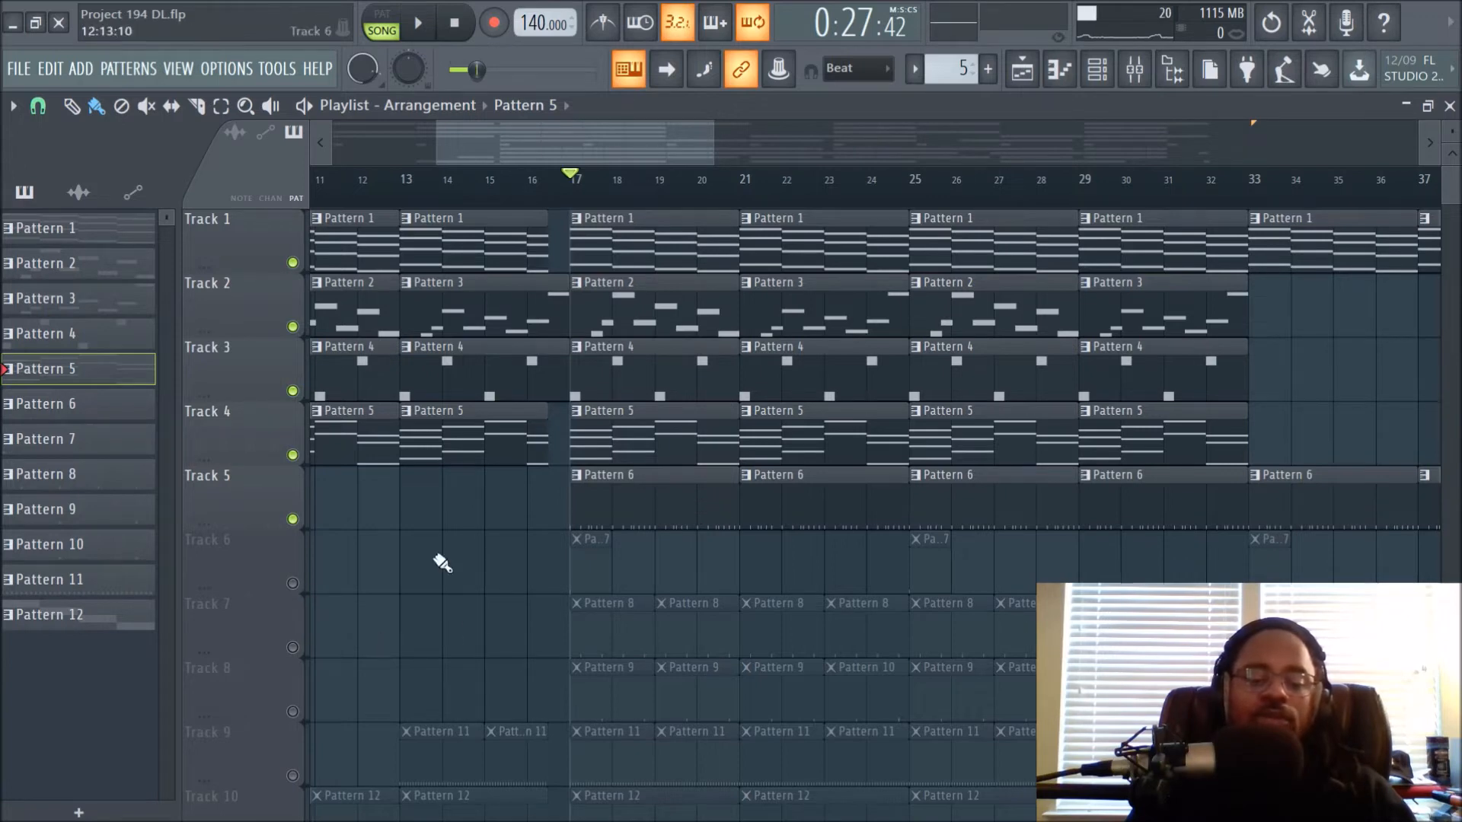
# Step: View the boost in the Kick mixer track's Fruity parametric EQ 2, close it and return to the playlist
pyautogui.click(1097, 70)
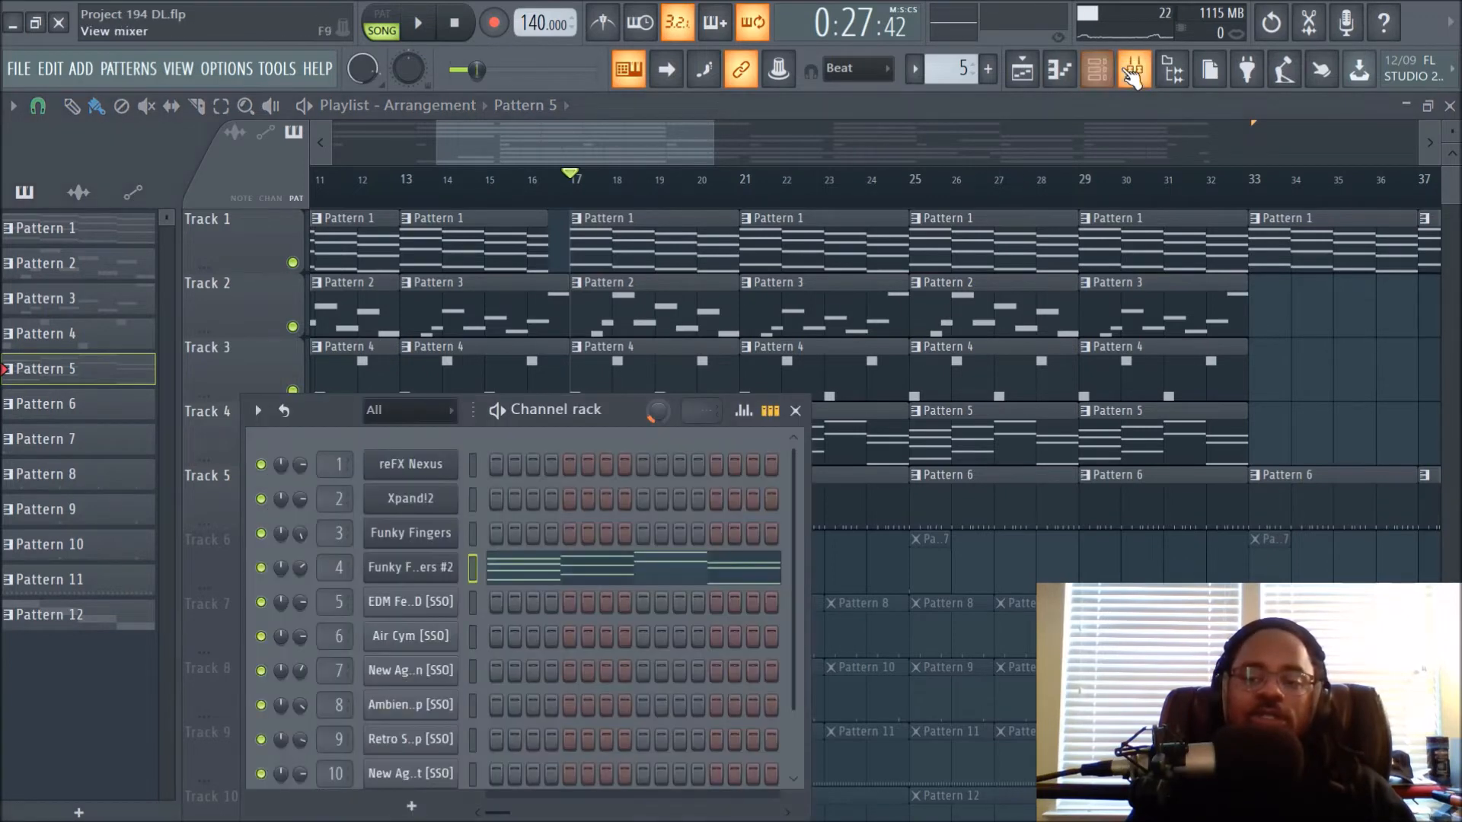
pyautogui.click(1133, 70)
pyautogui.click(326, 317)
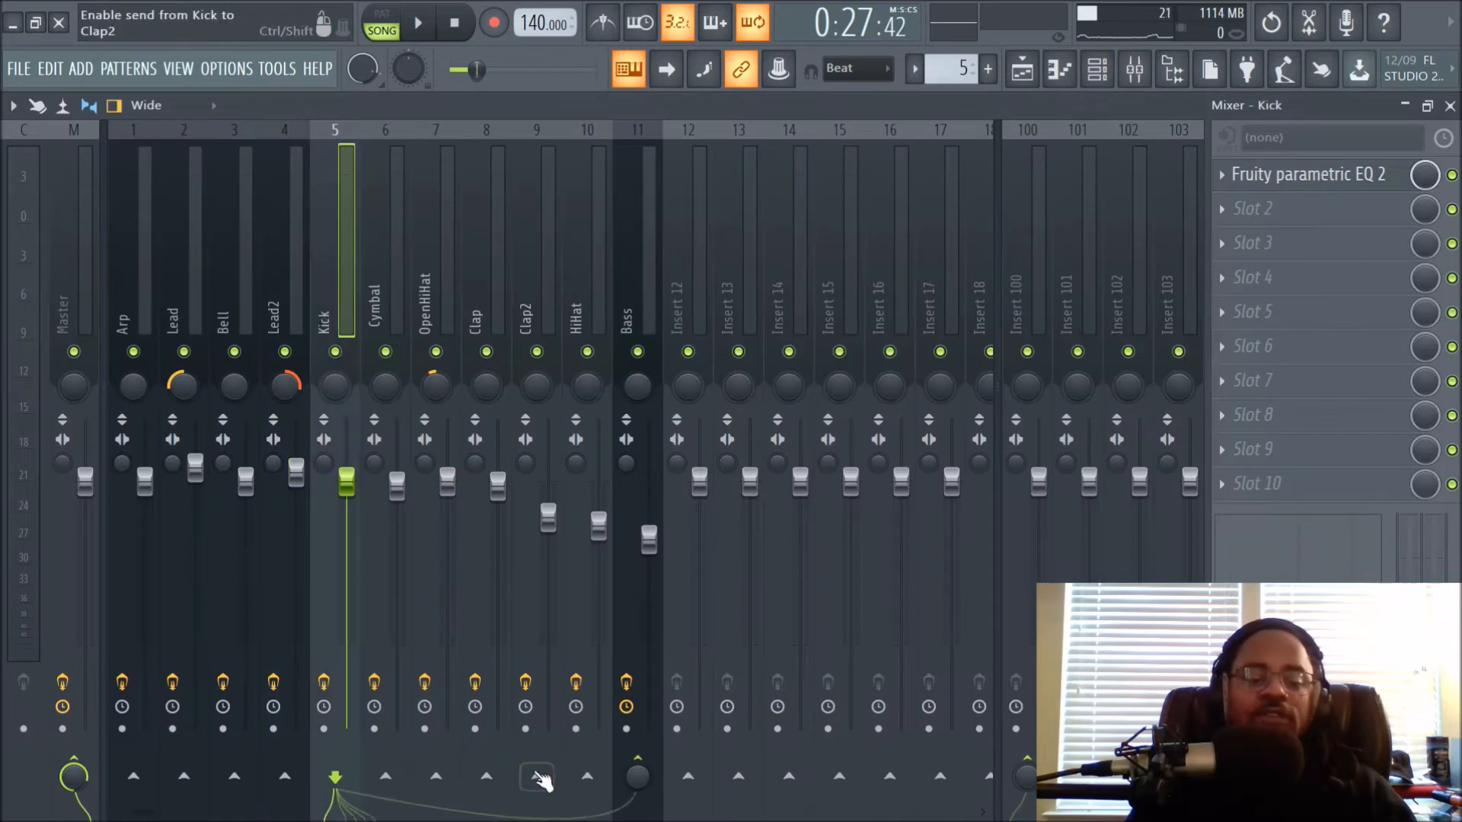
pyautogui.click(1275, 173)
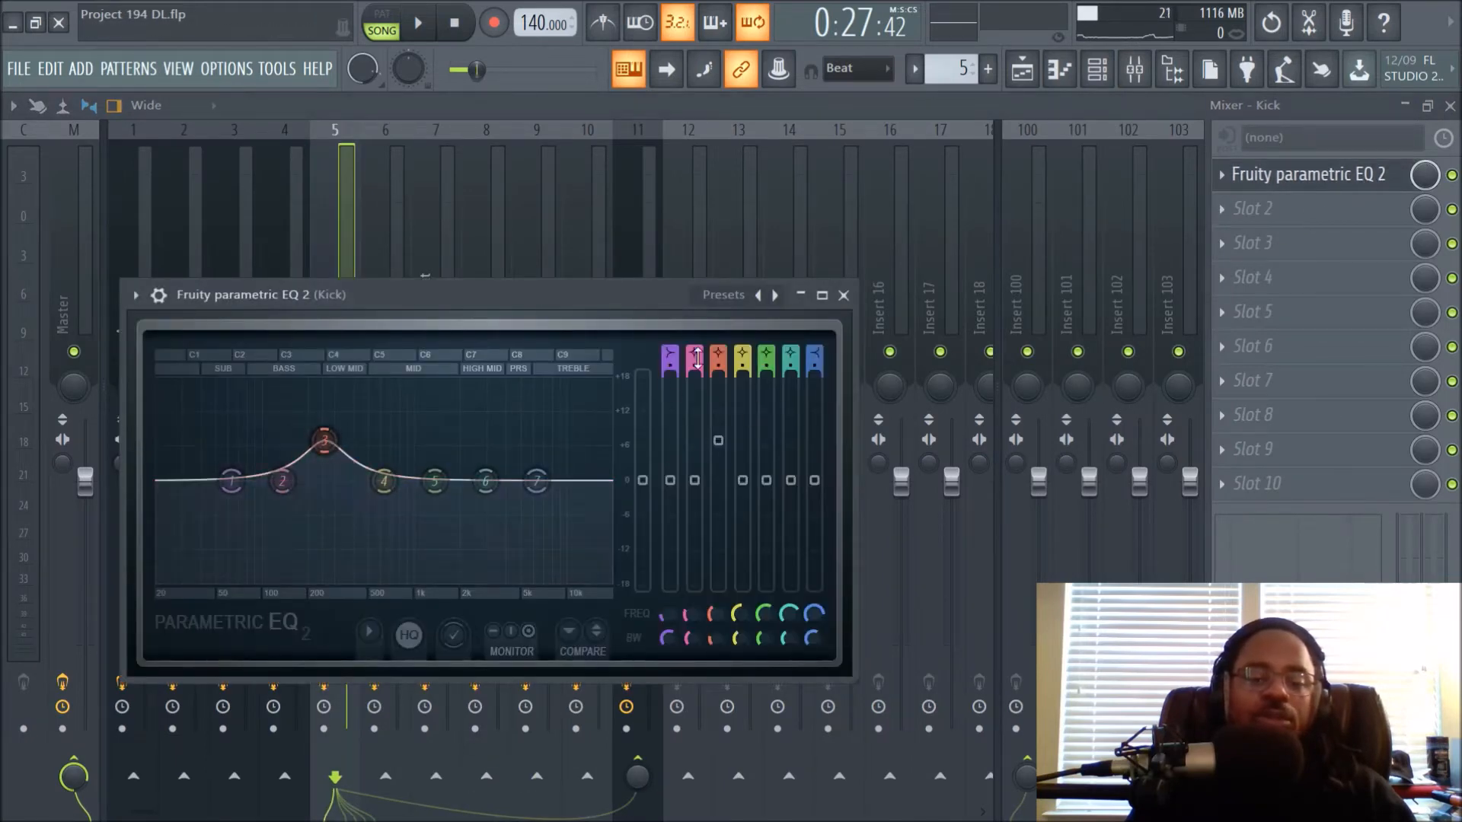
pyautogui.click(843, 295)
pyautogui.click(1022, 69)
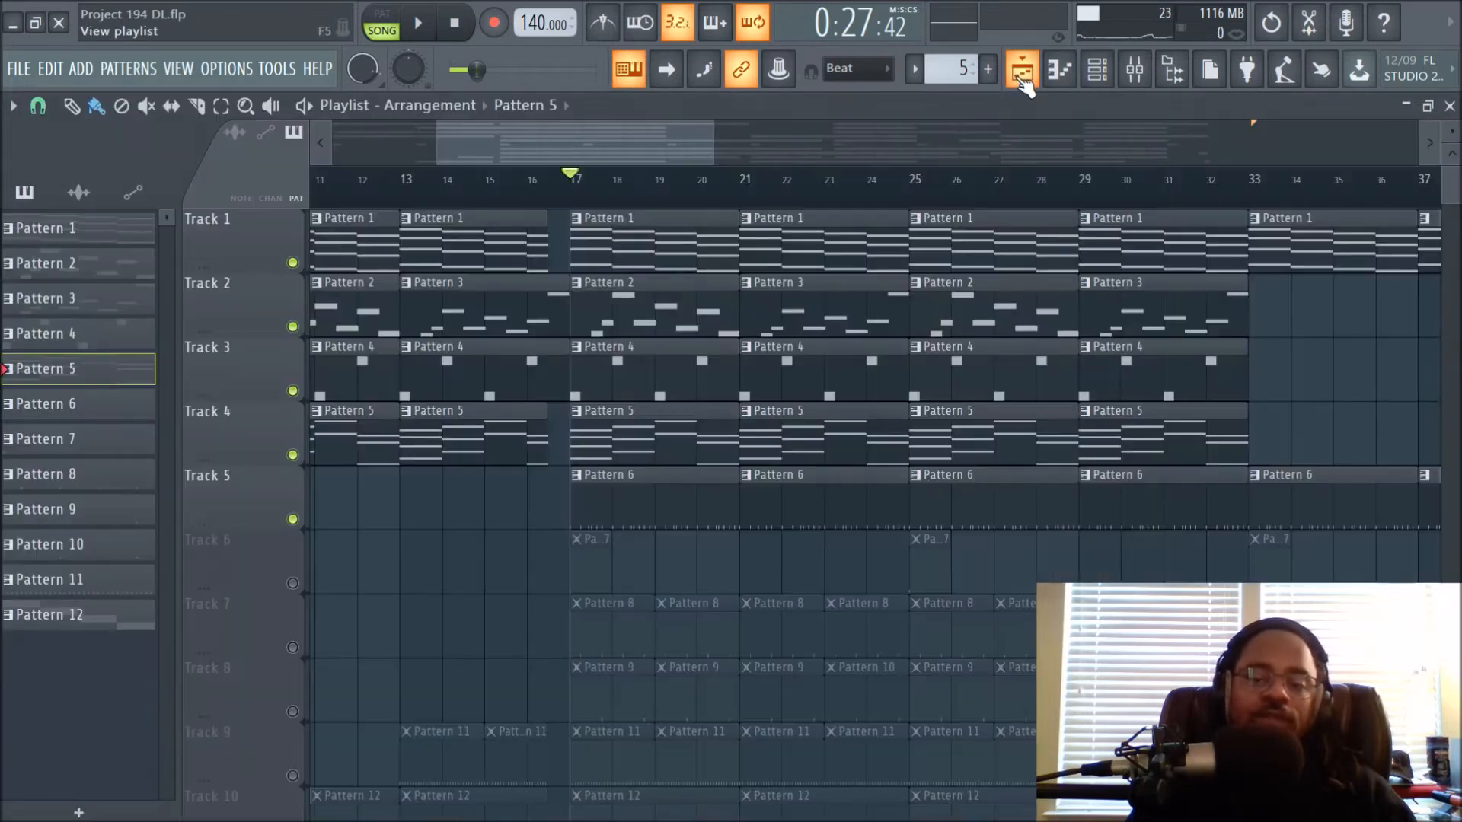
# Step: Unmute Track 6 in the playlist and select the Cymbal mixer track
pyautogui.click(293, 584)
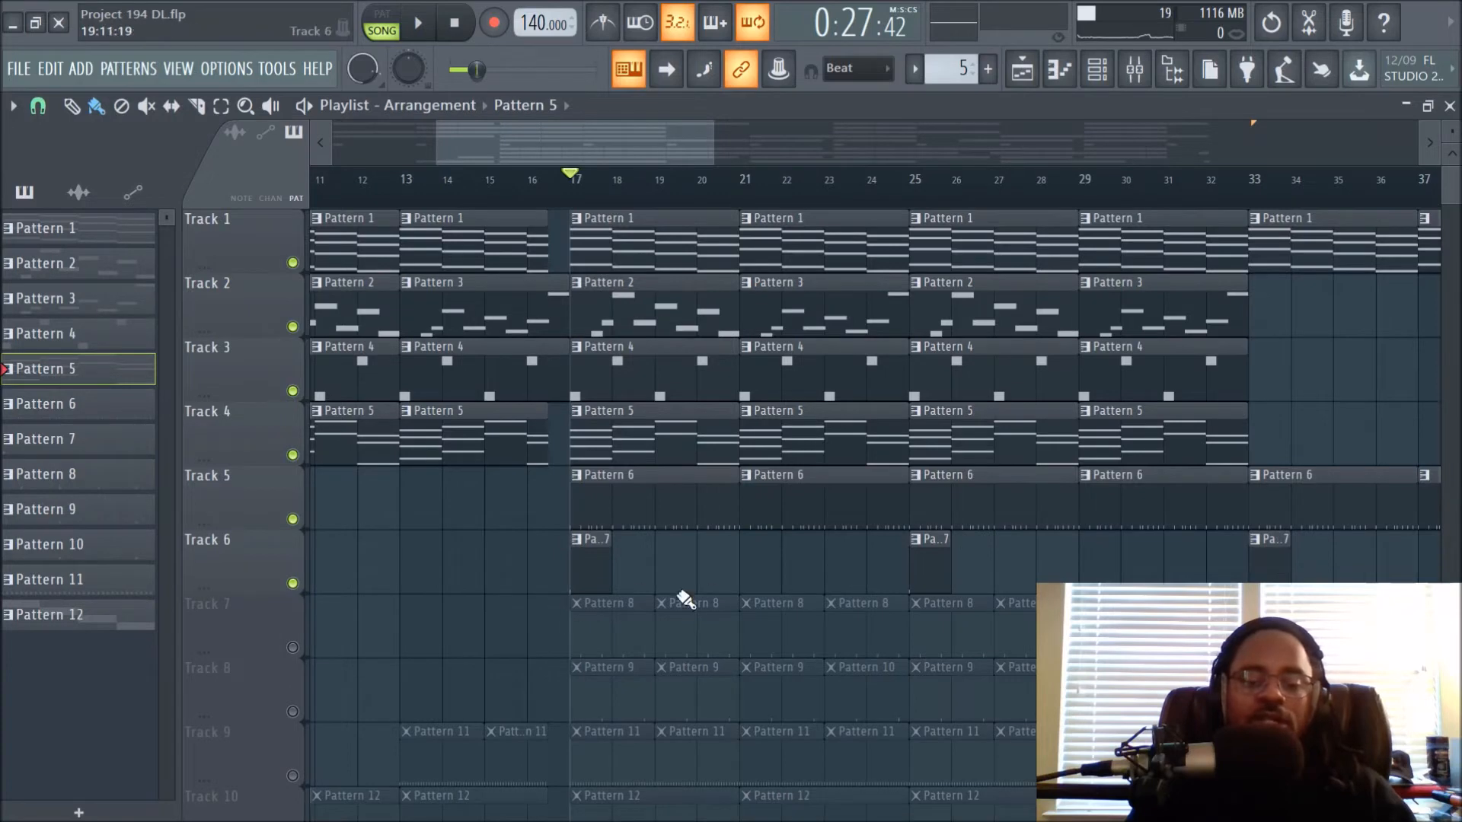
pyautogui.click(1134, 69)
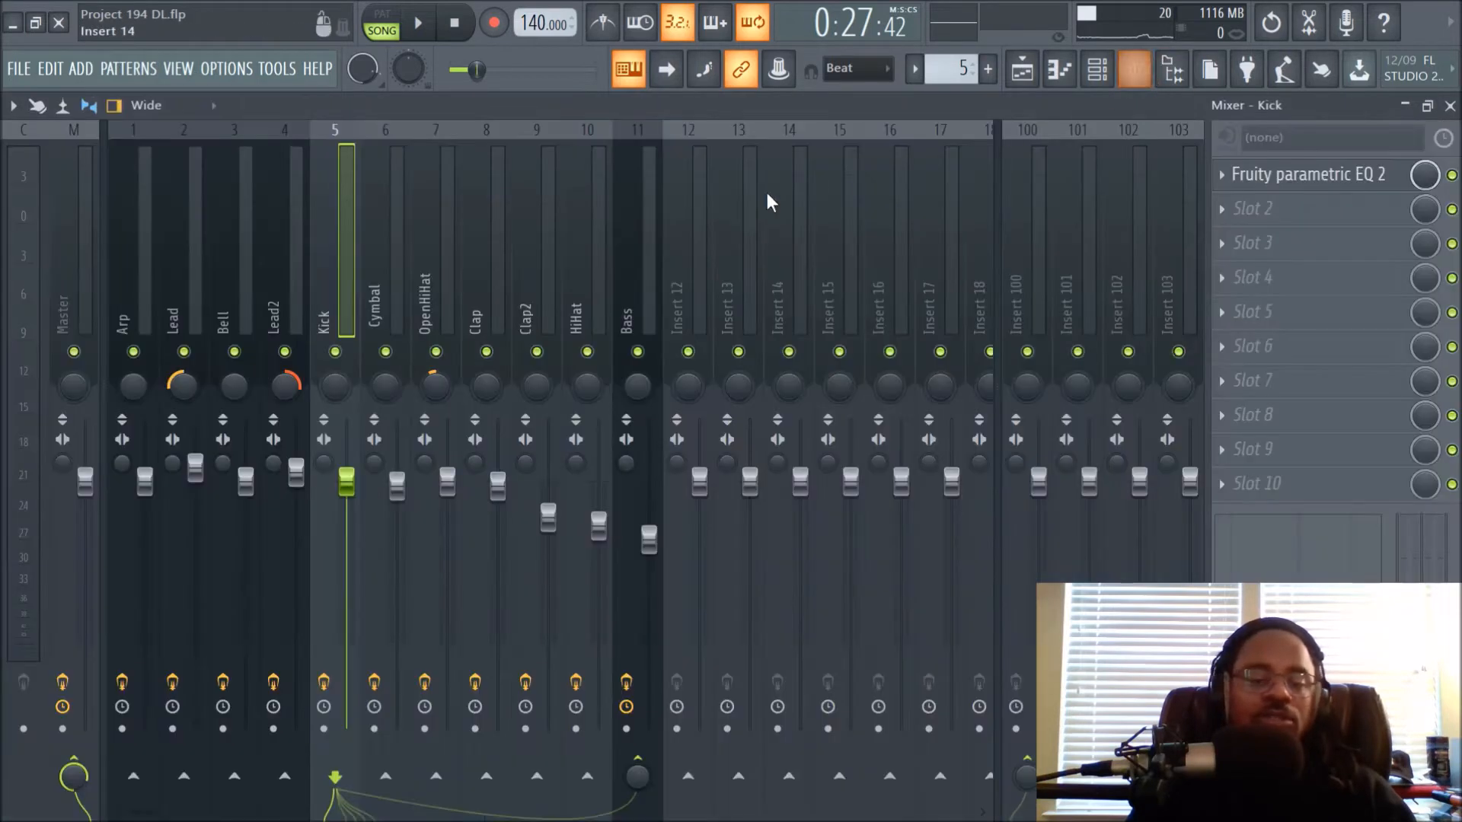
pyautogui.click(371, 296)
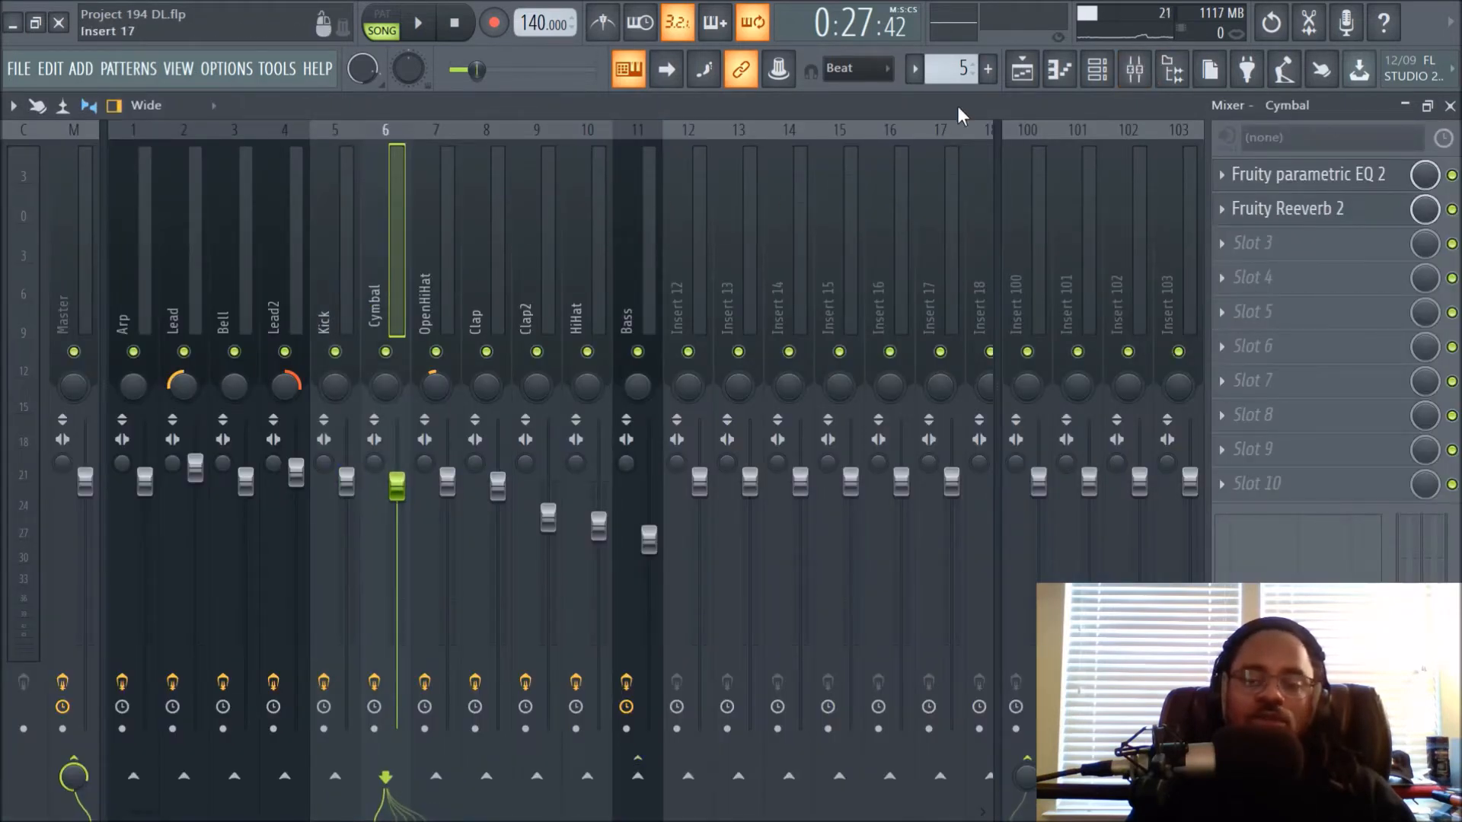
# Step: Play the song briefly with the cymbal layer, and view the Cymbal track's Fruity Reeverb 2 and Fruity parametric EQ 2, closing each
pyautogui.press('space')
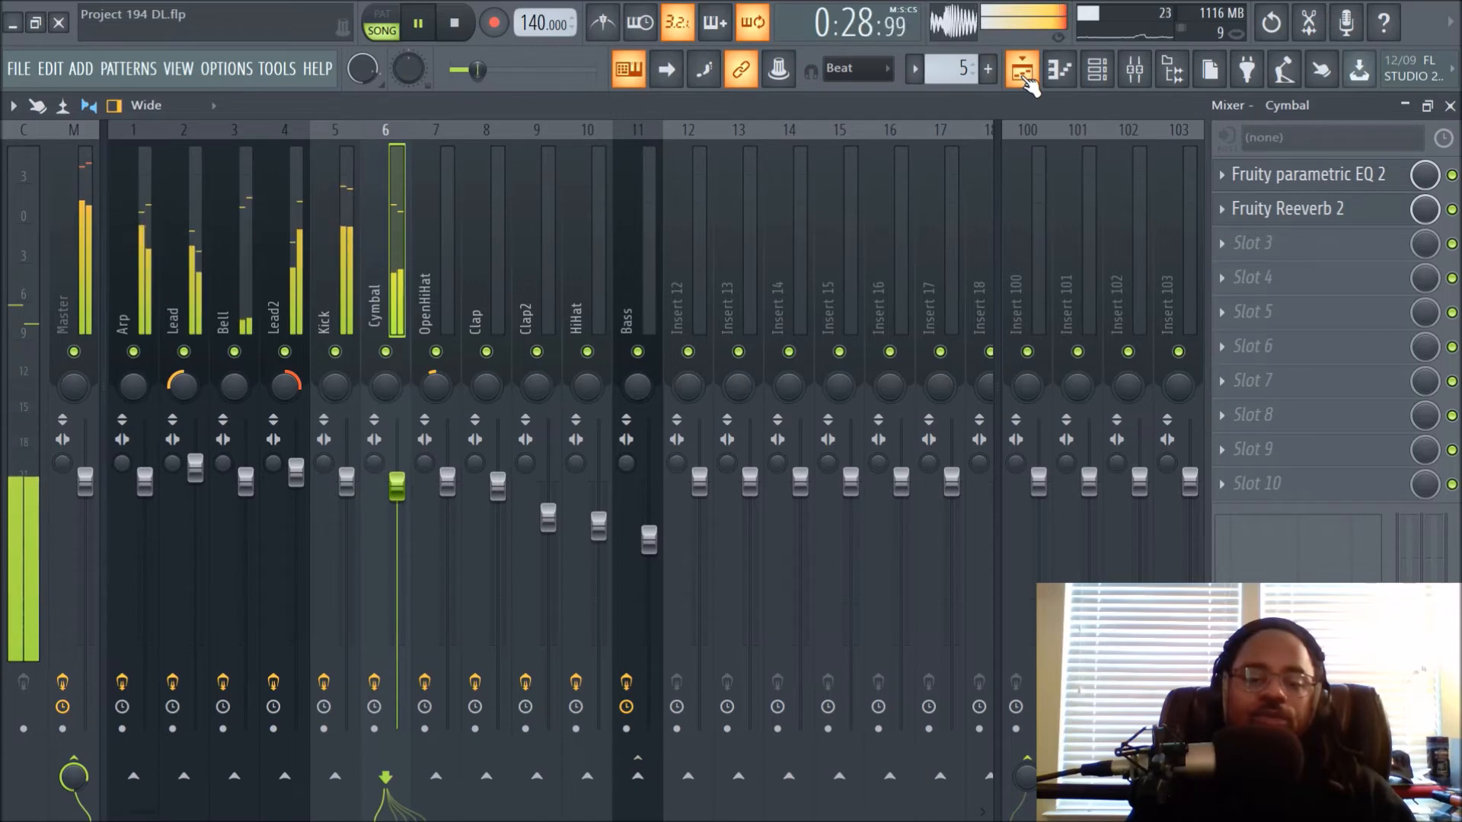
pyautogui.press('space')
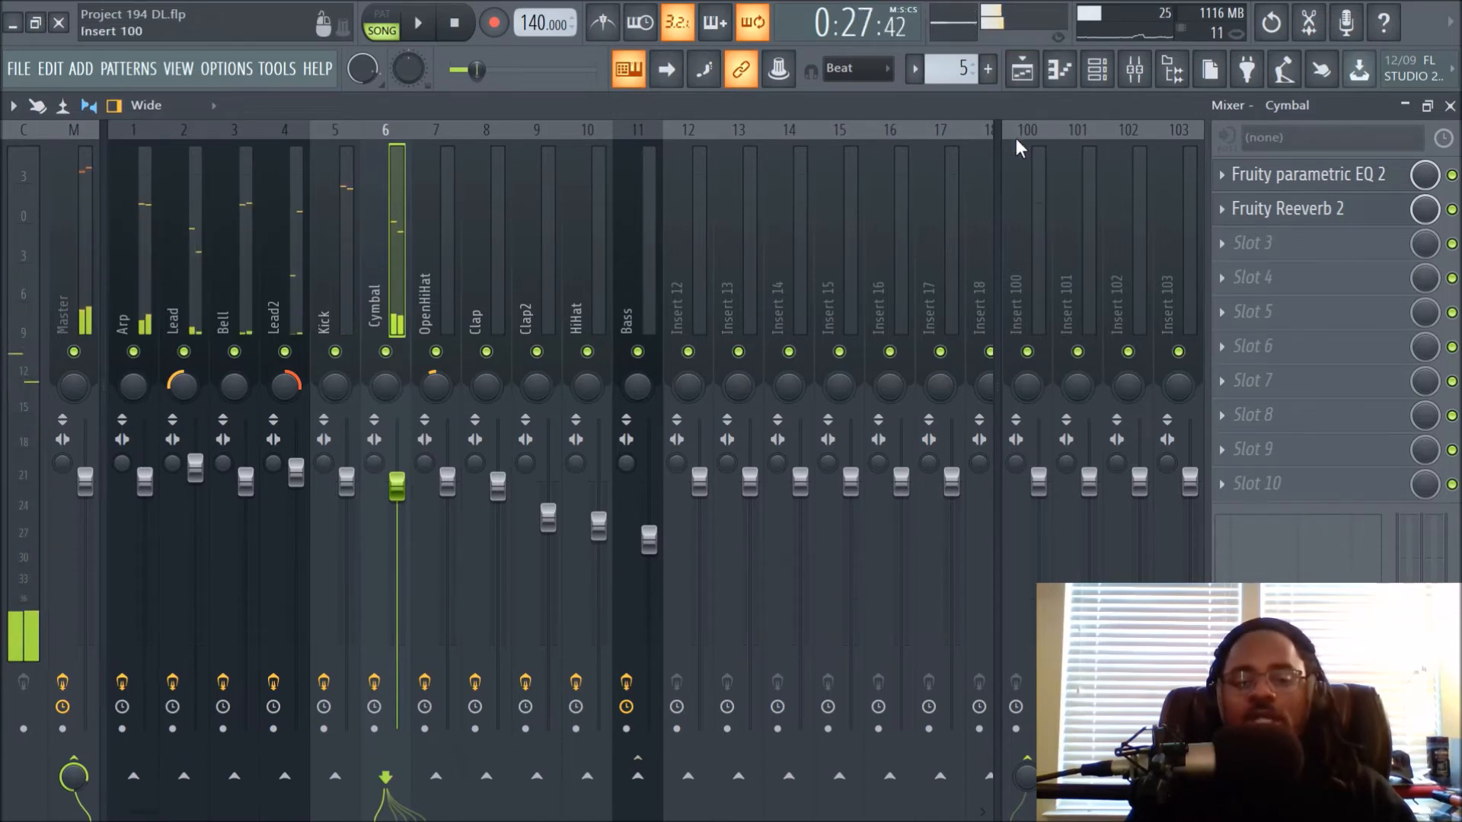
pyautogui.click(1331, 218)
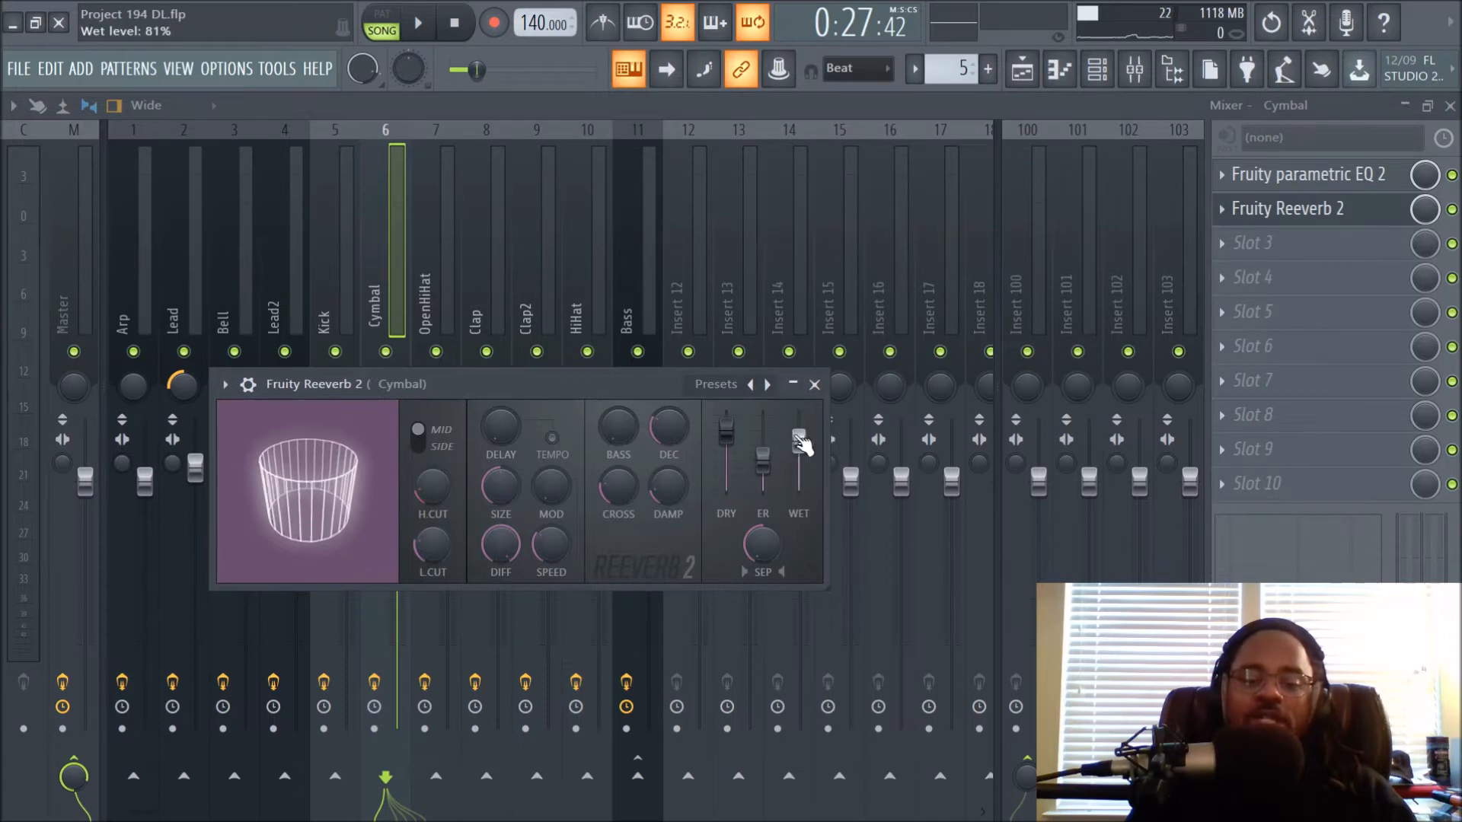
pyautogui.click(814, 385)
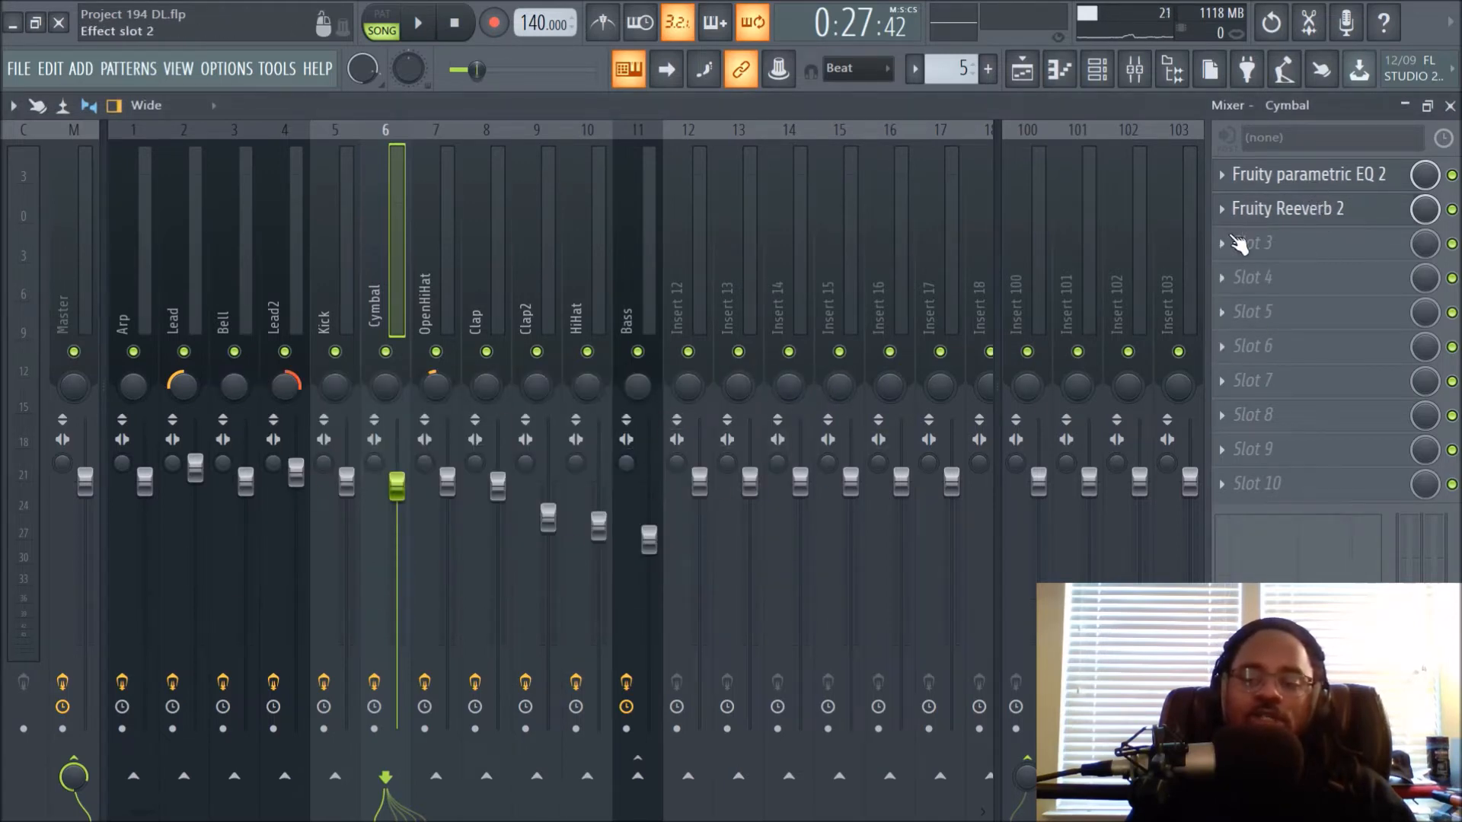
pyautogui.click(1310, 182)
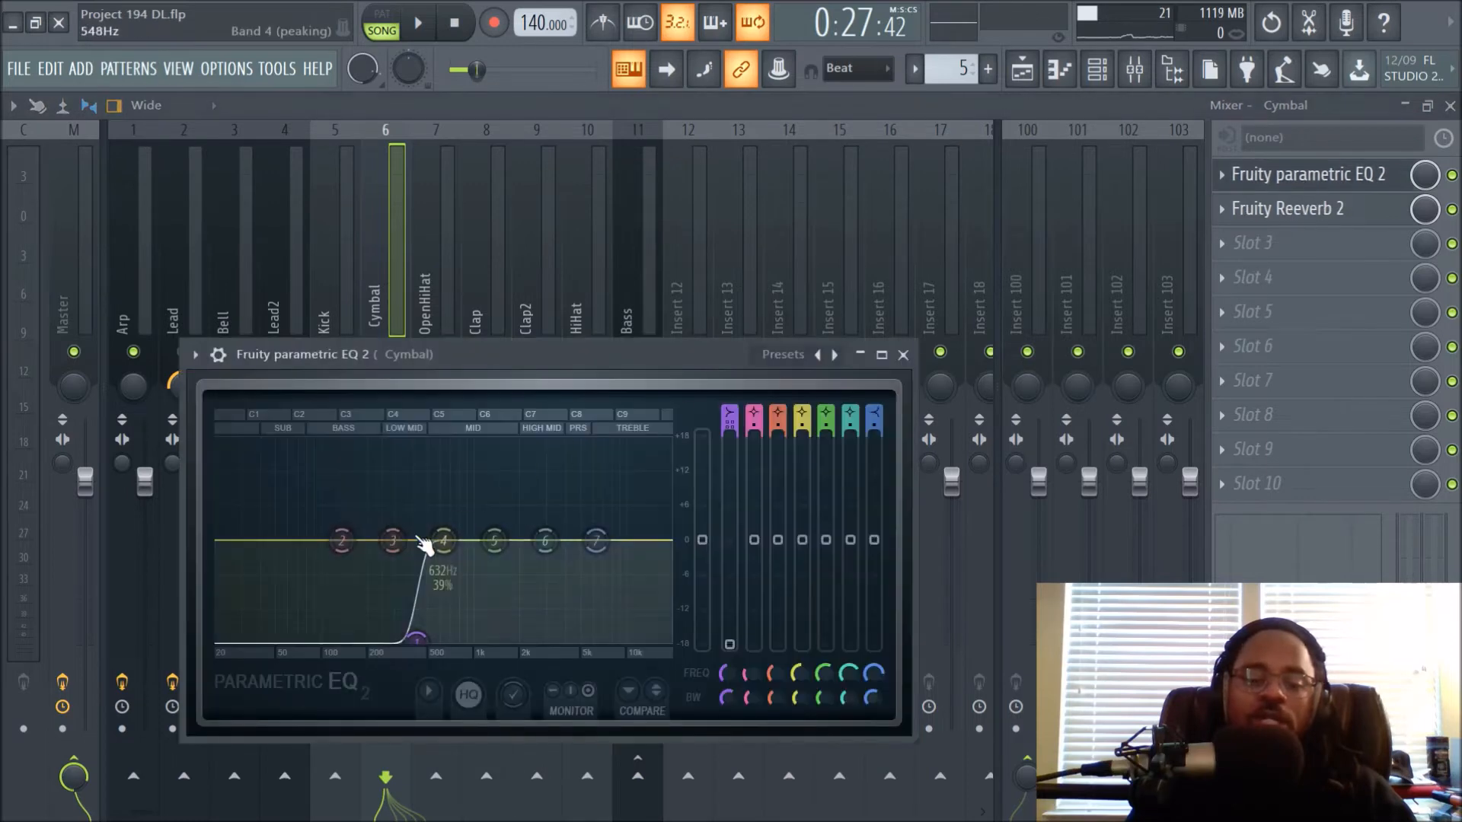
pyautogui.click(903, 355)
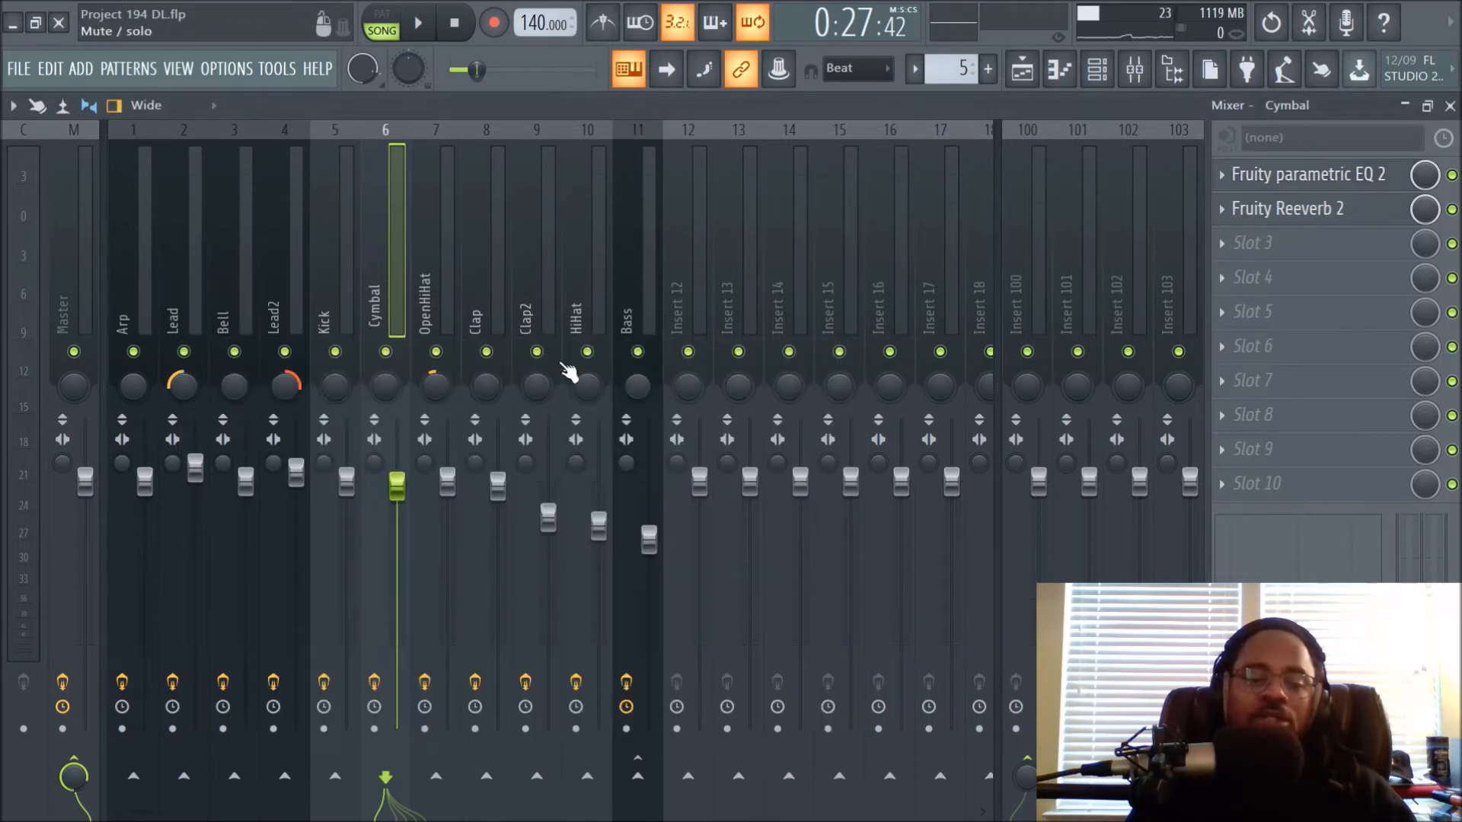
# Step: Check the panning of the Lead2 and Lead mixer tracks and return to the playlist
pyautogui.click(282, 270)
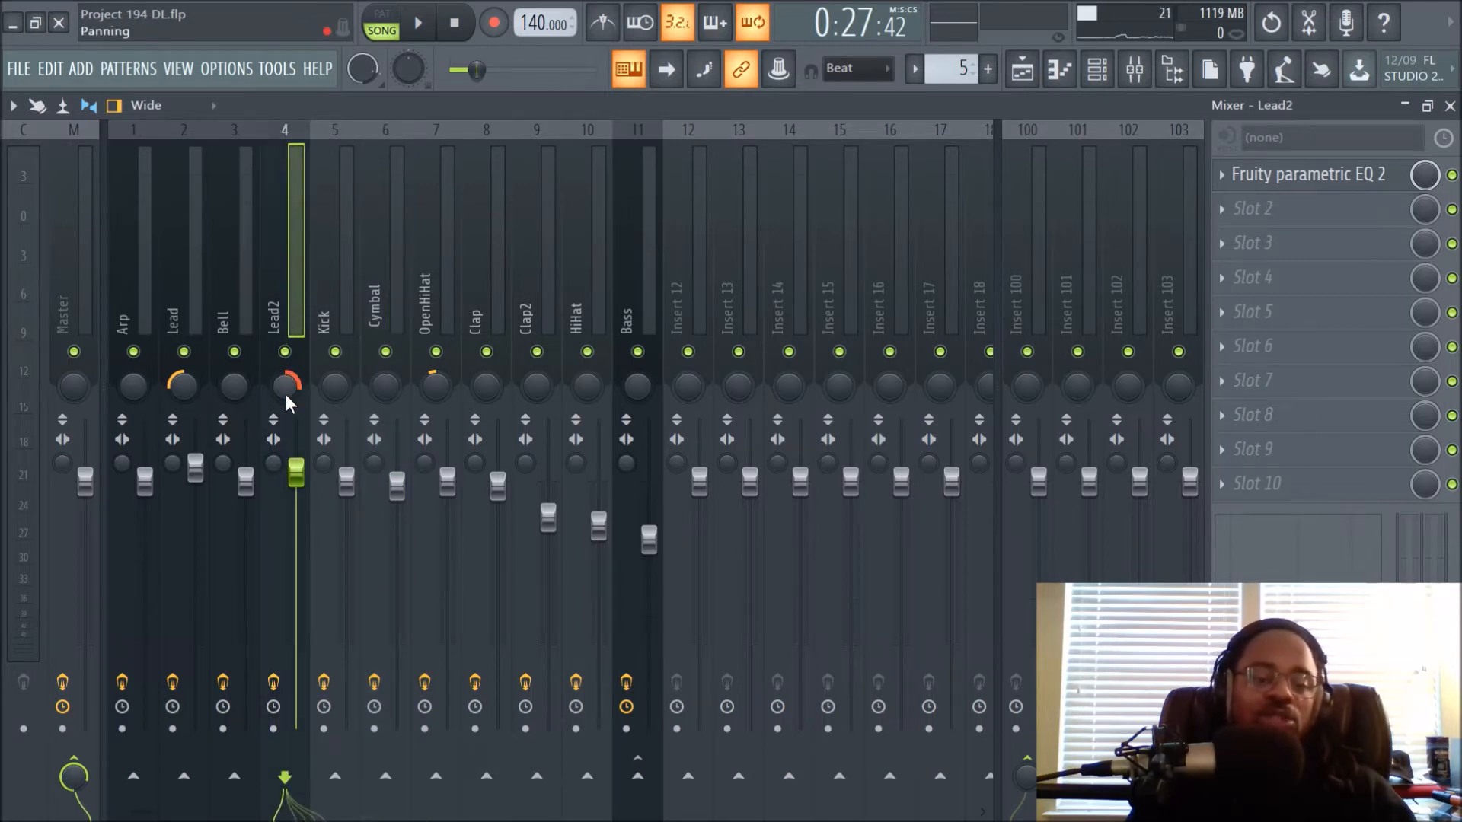
pyautogui.click(184, 281)
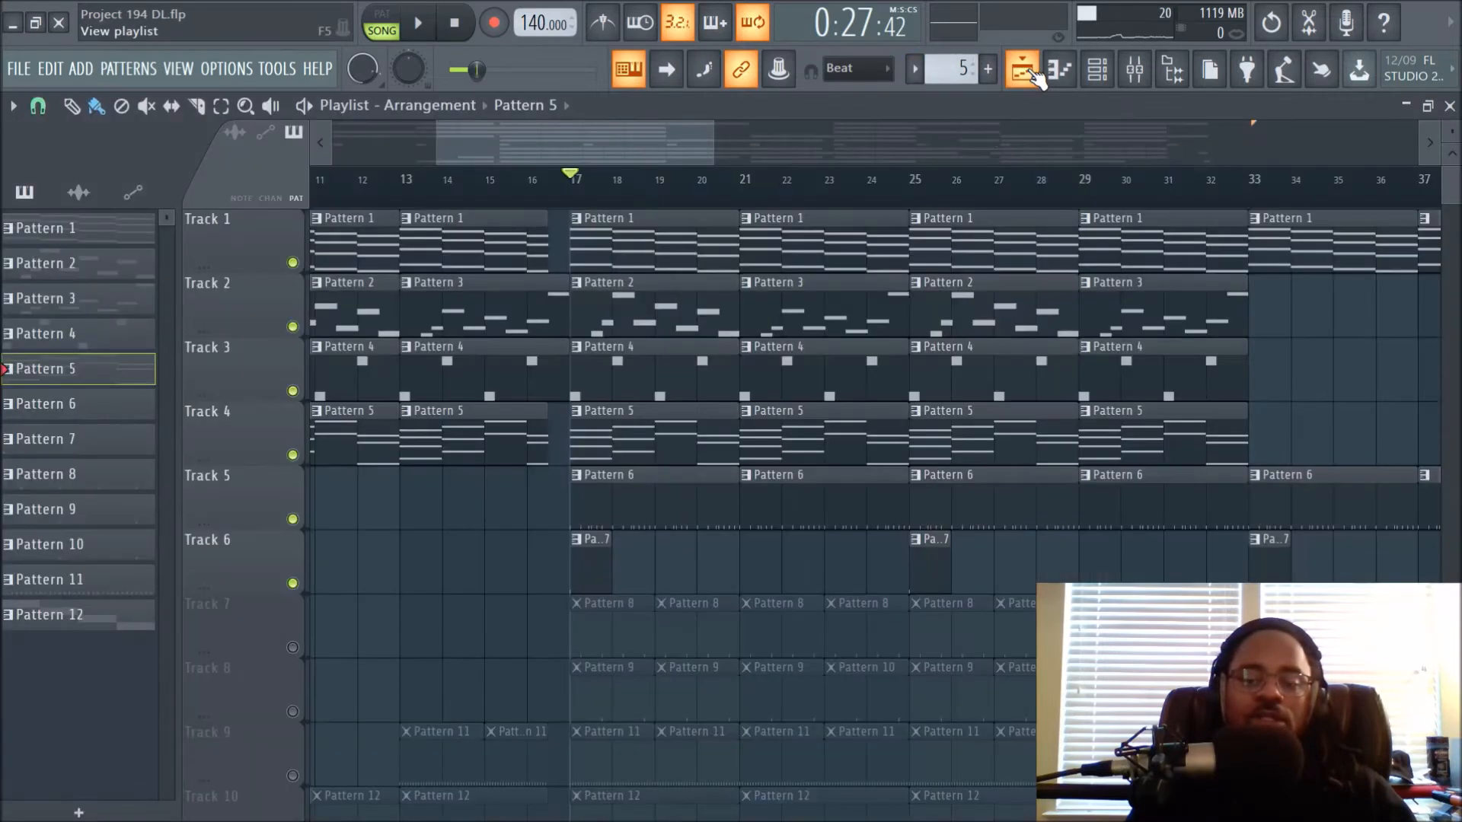
pyautogui.click(1022, 69)
# Step: Unmute Track 7 in the playlist and select the OpenHiHat mixer track
pyautogui.scroll(-2, 787, 340)
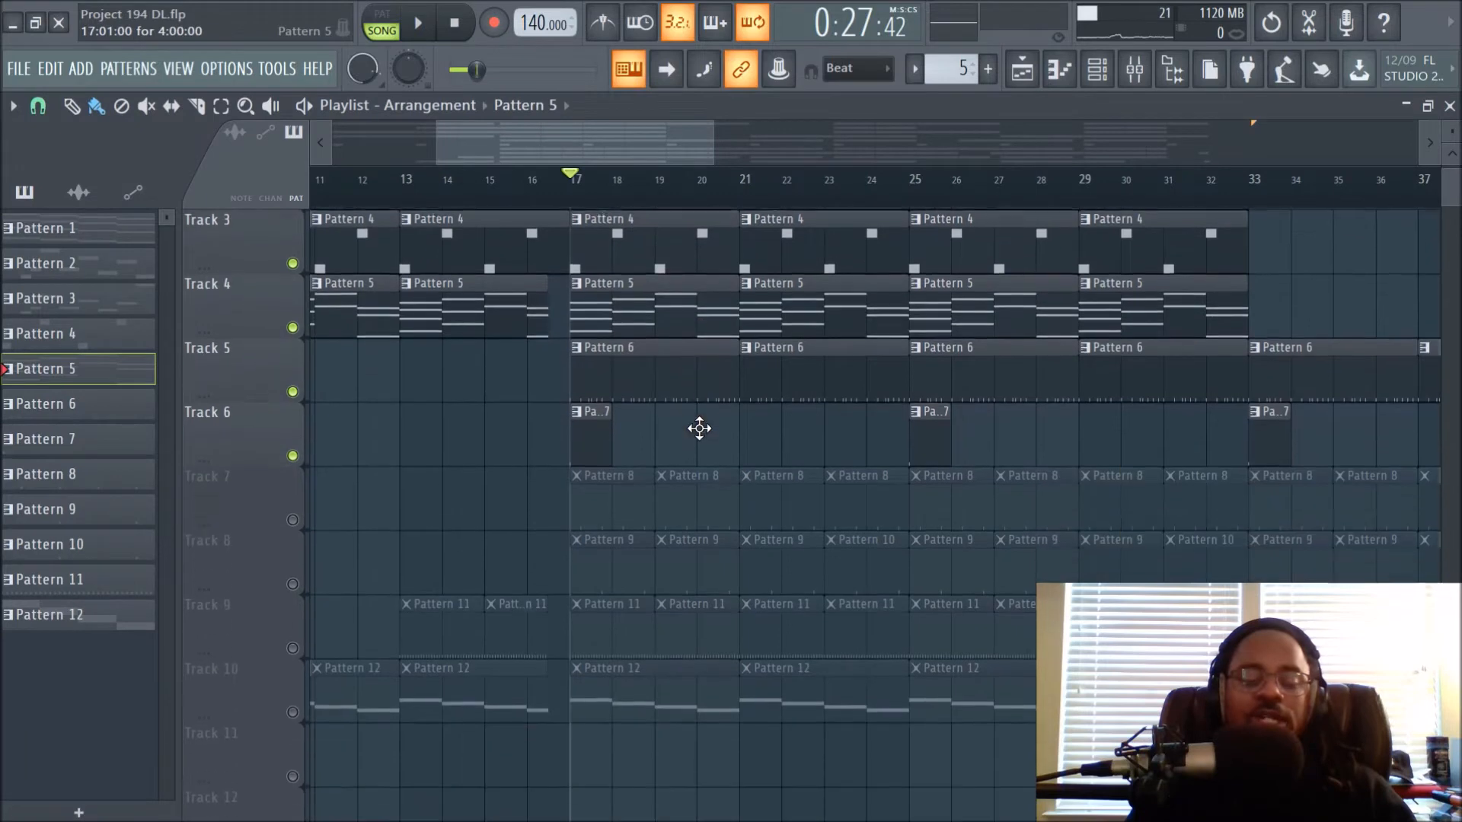
pyautogui.click(292, 520)
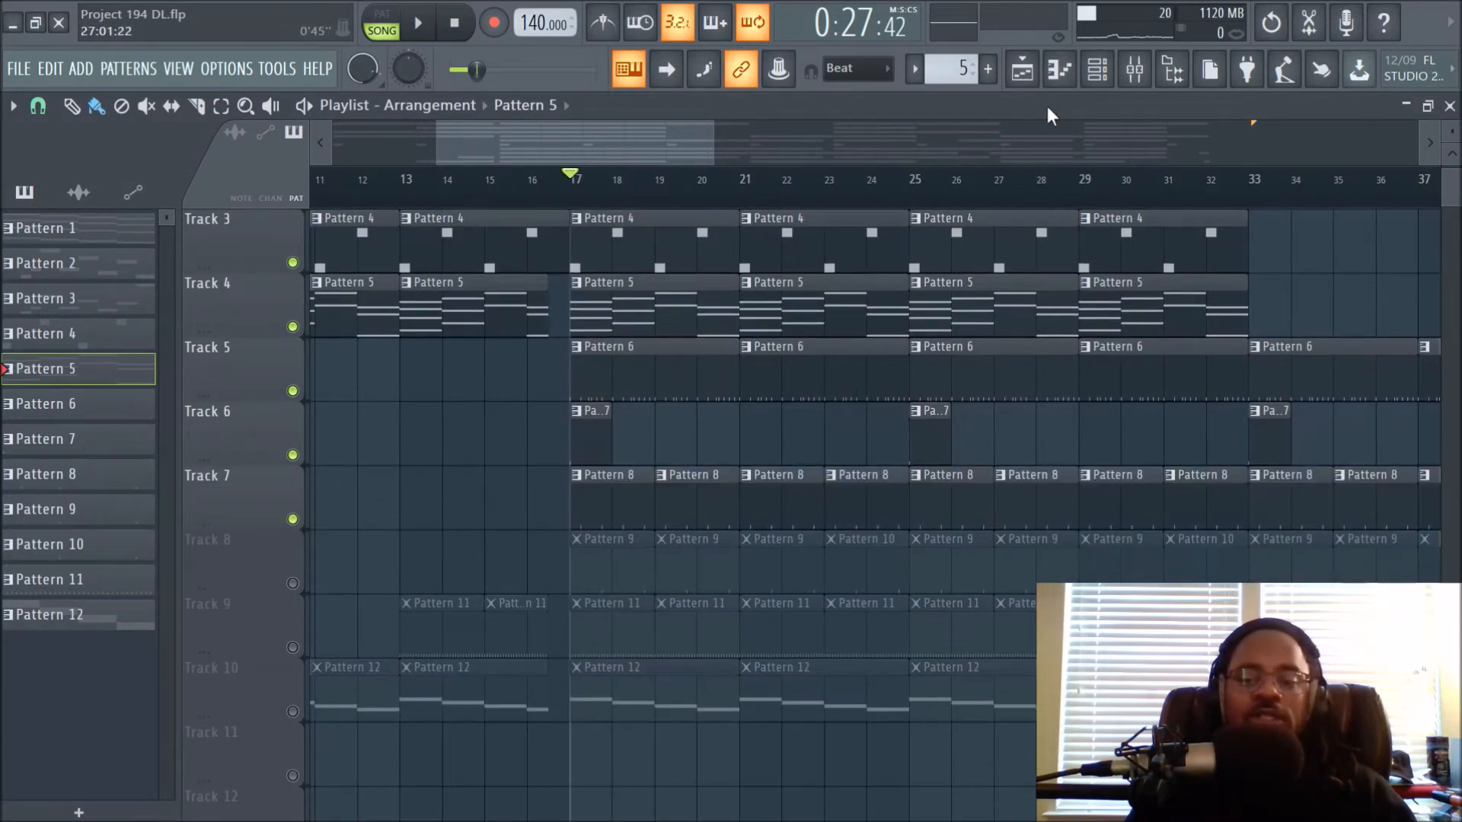
pyautogui.click(1135, 76)
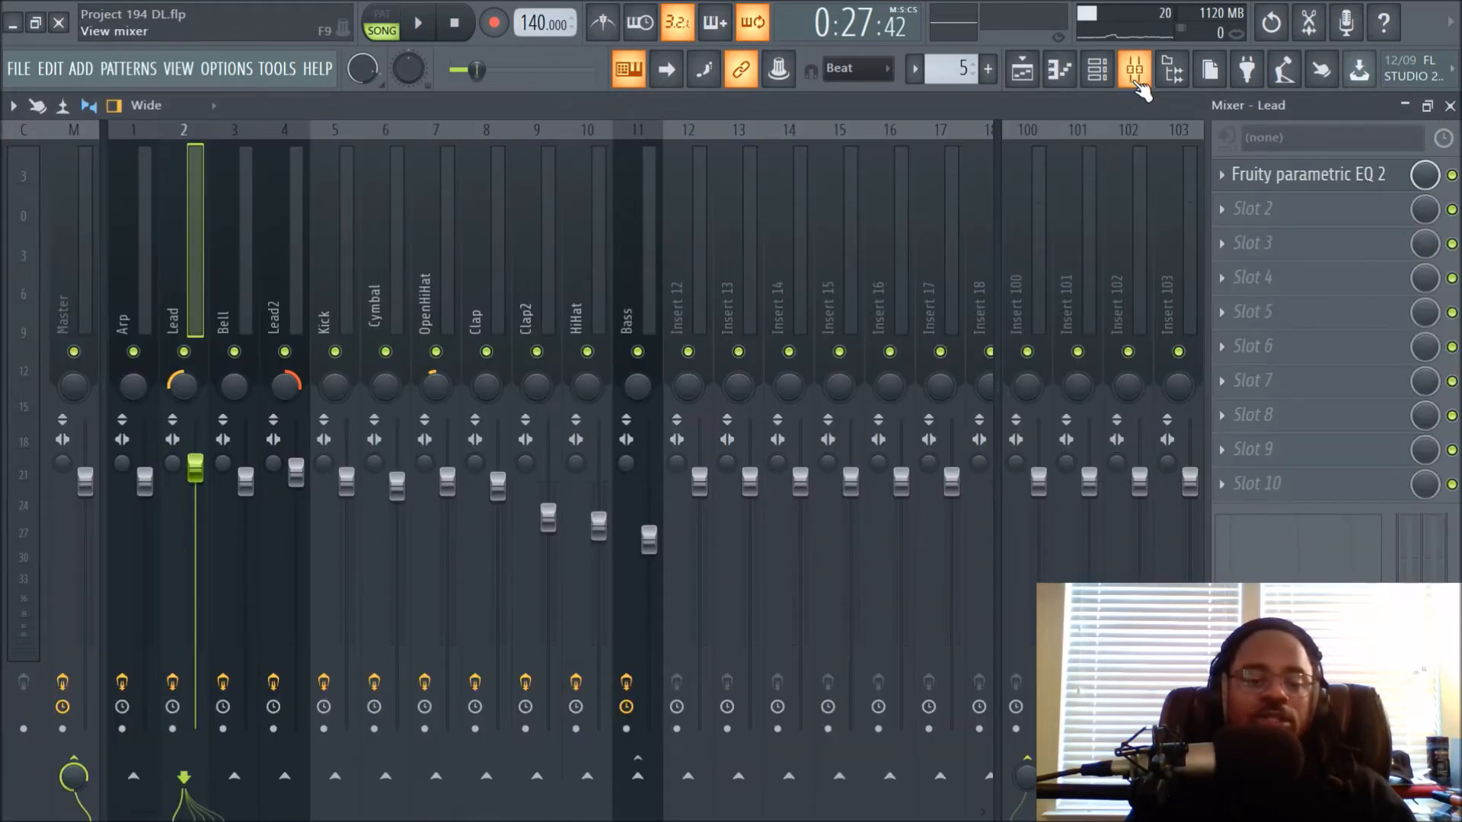
pyautogui.click(416, 250)
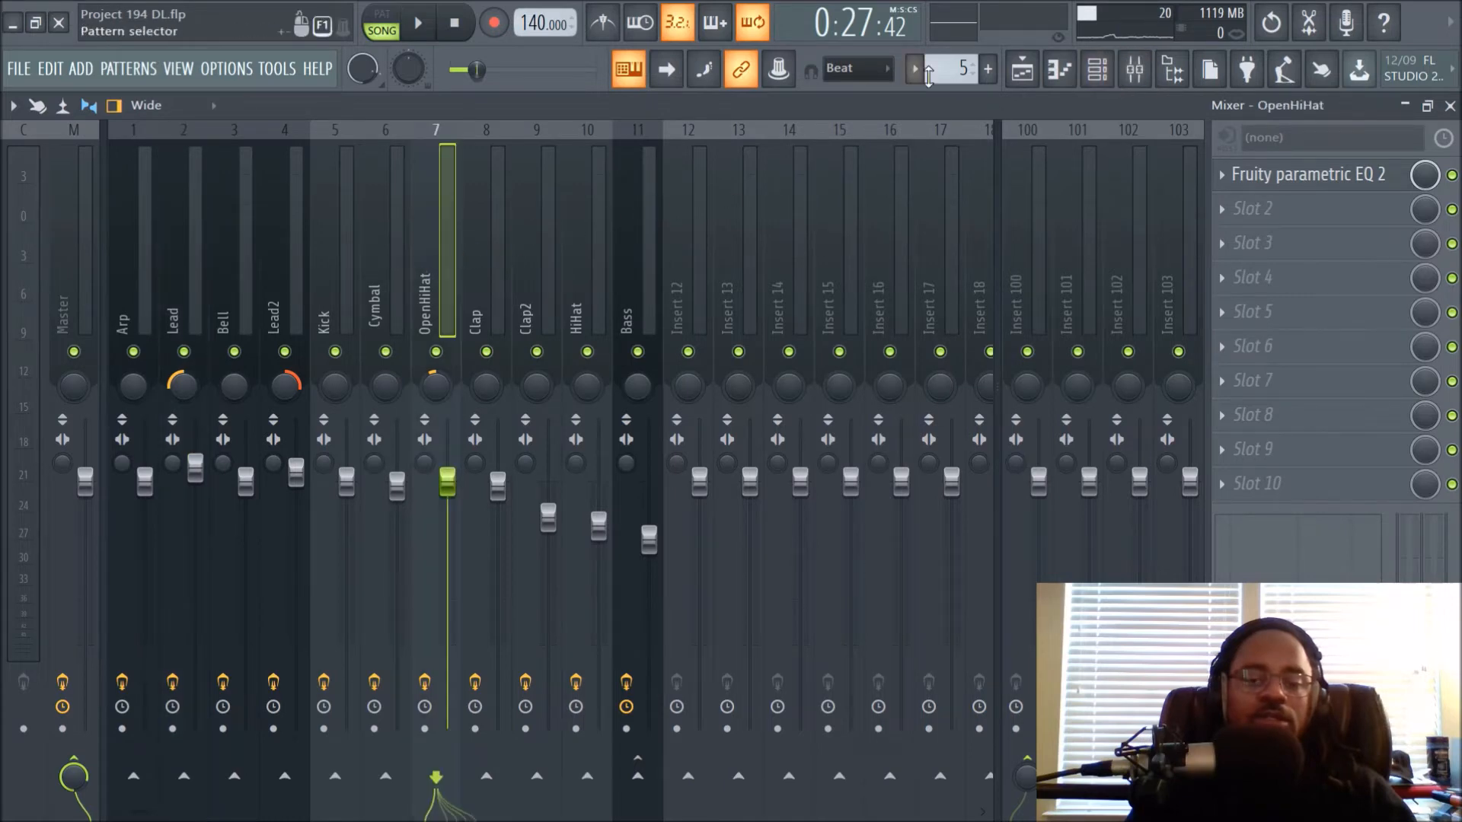
# Step: Play the song with the open hi-hat layer while viewing the OpenHiHat track's Fruity parametric EQ 2, stopping playback and closing the EQ
pyautogui.click(1021, 69)
pyautogui.press('space')
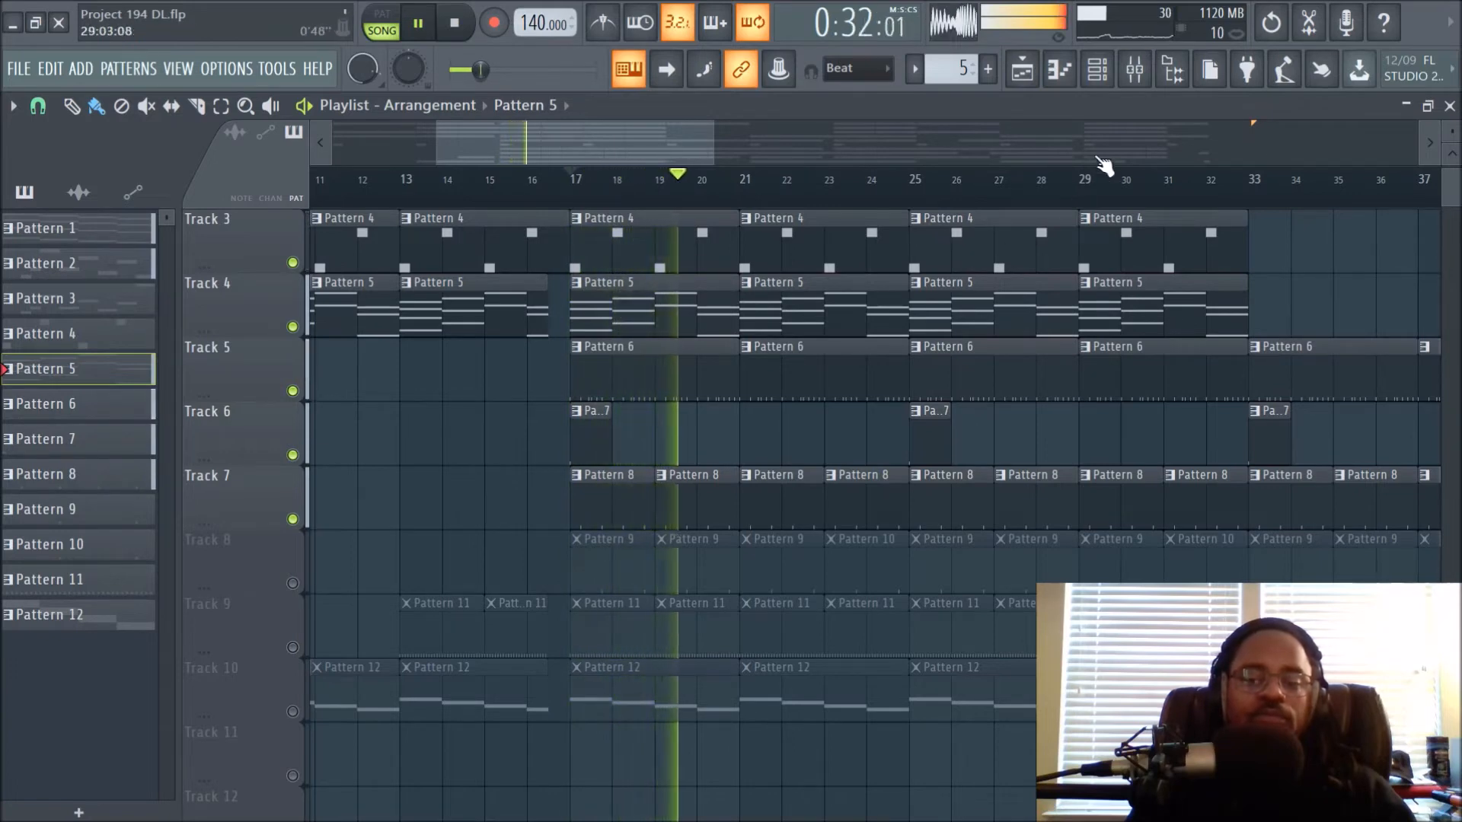
pyautogui.press('F9')
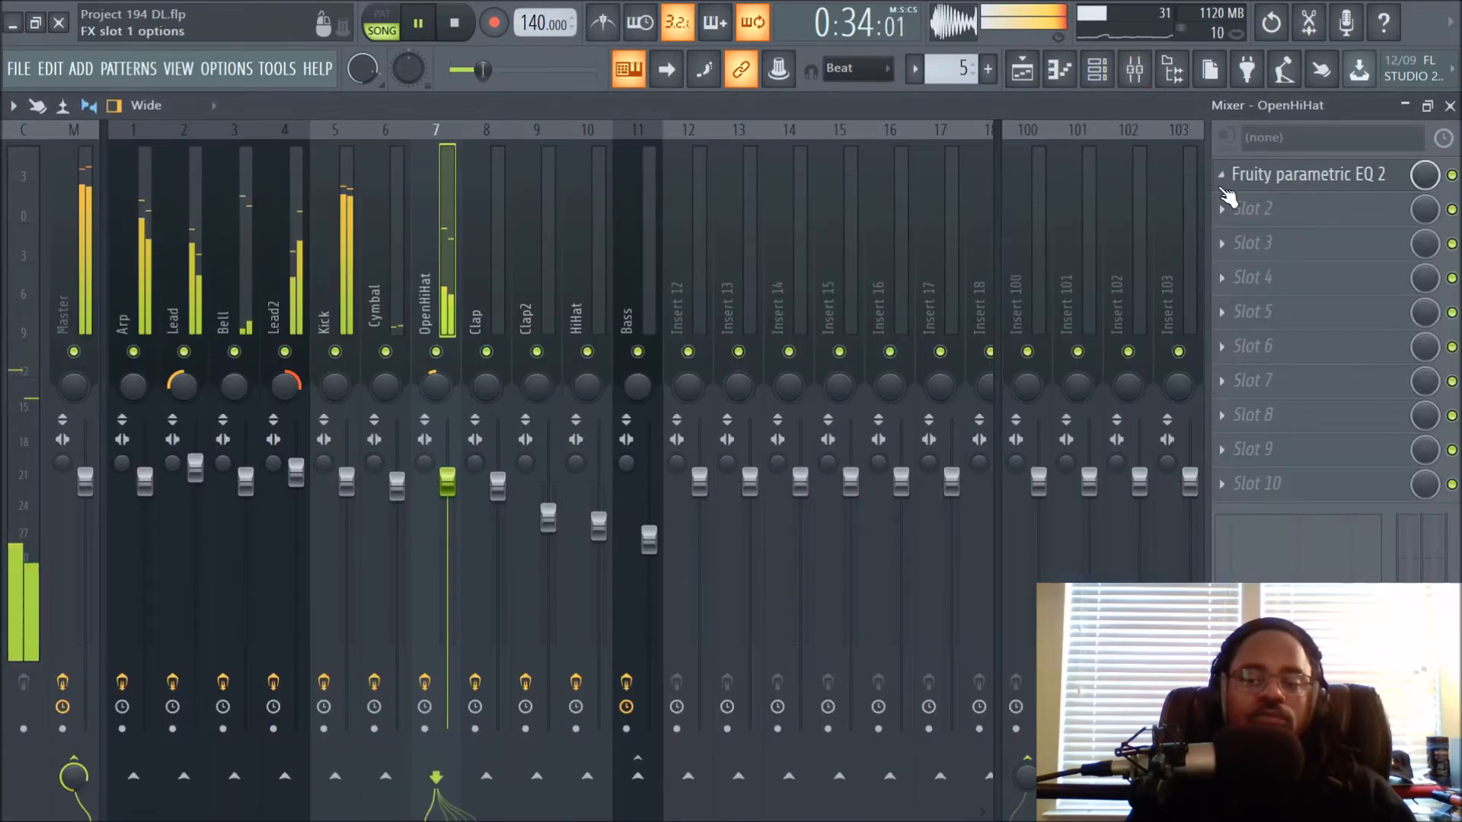
pyautogui.click(1321, 185)
pyautogui.press('space')
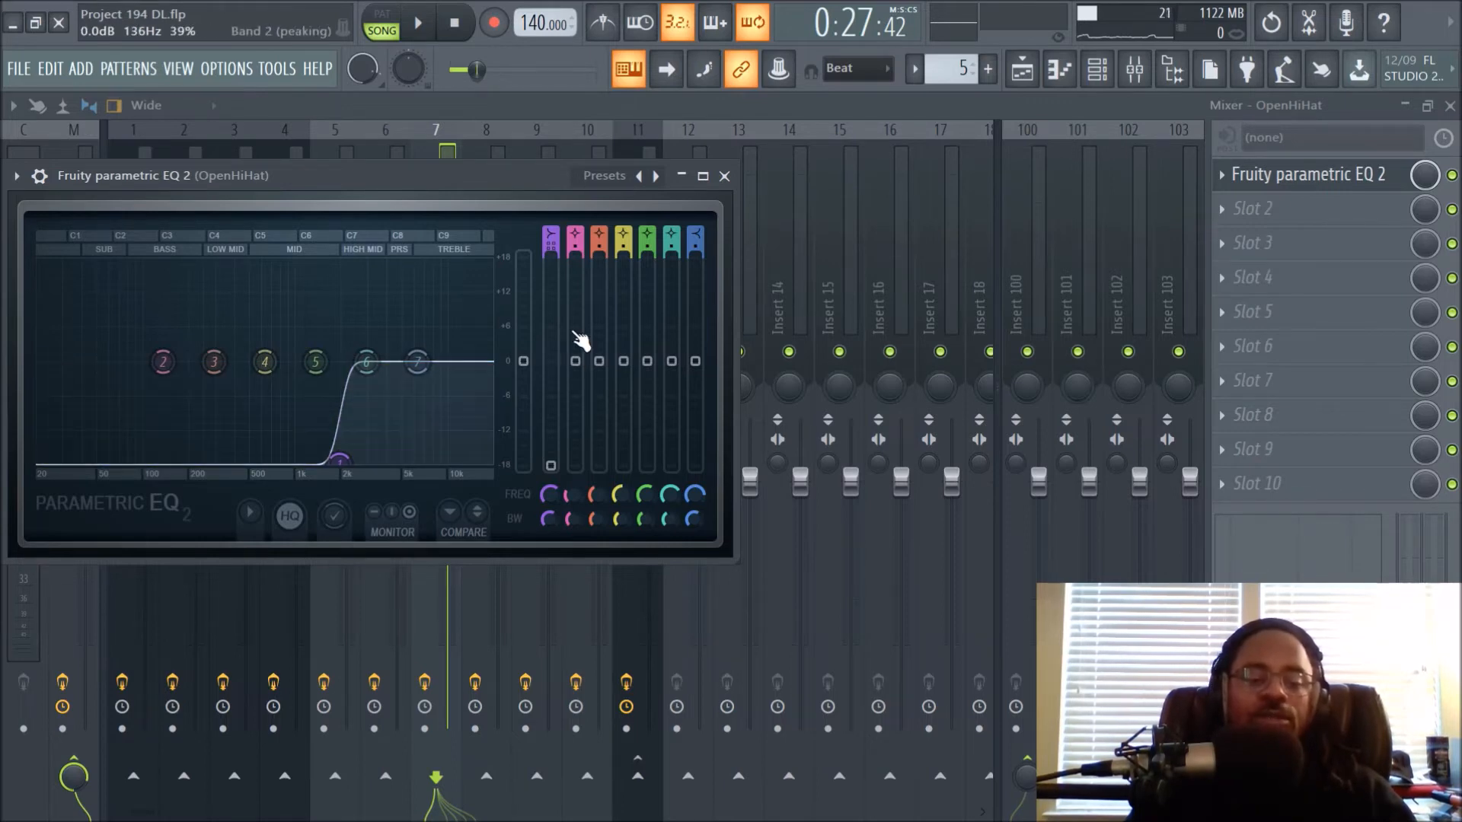
pyautogui.click(724, 177)
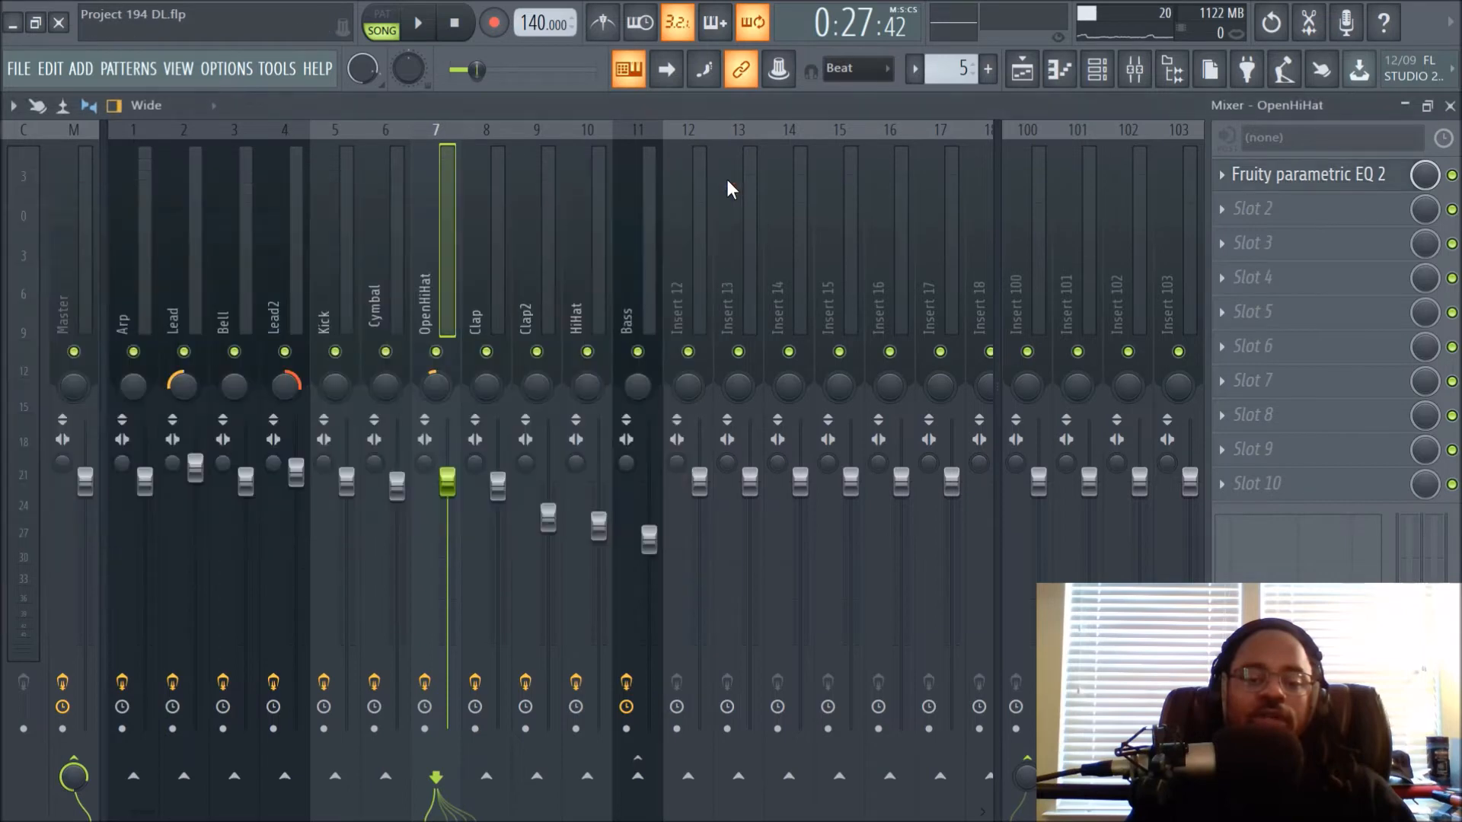
# Step: Unmute Track 8 in the playlist and select the Clap and Clap2 mixer tracks in turn
pyautogui.click(1041, 73)
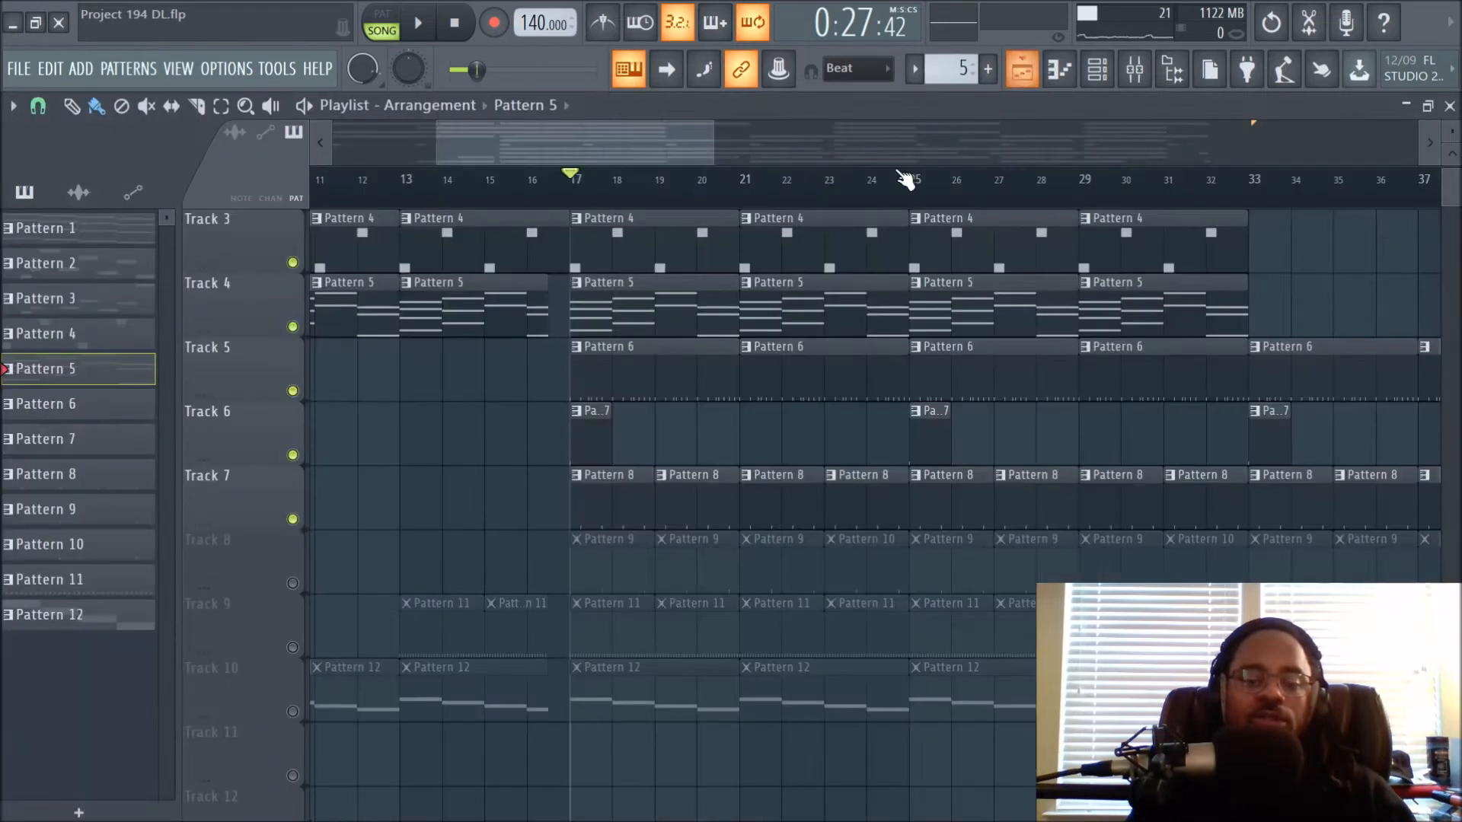
pyautogui.click(293, 583)
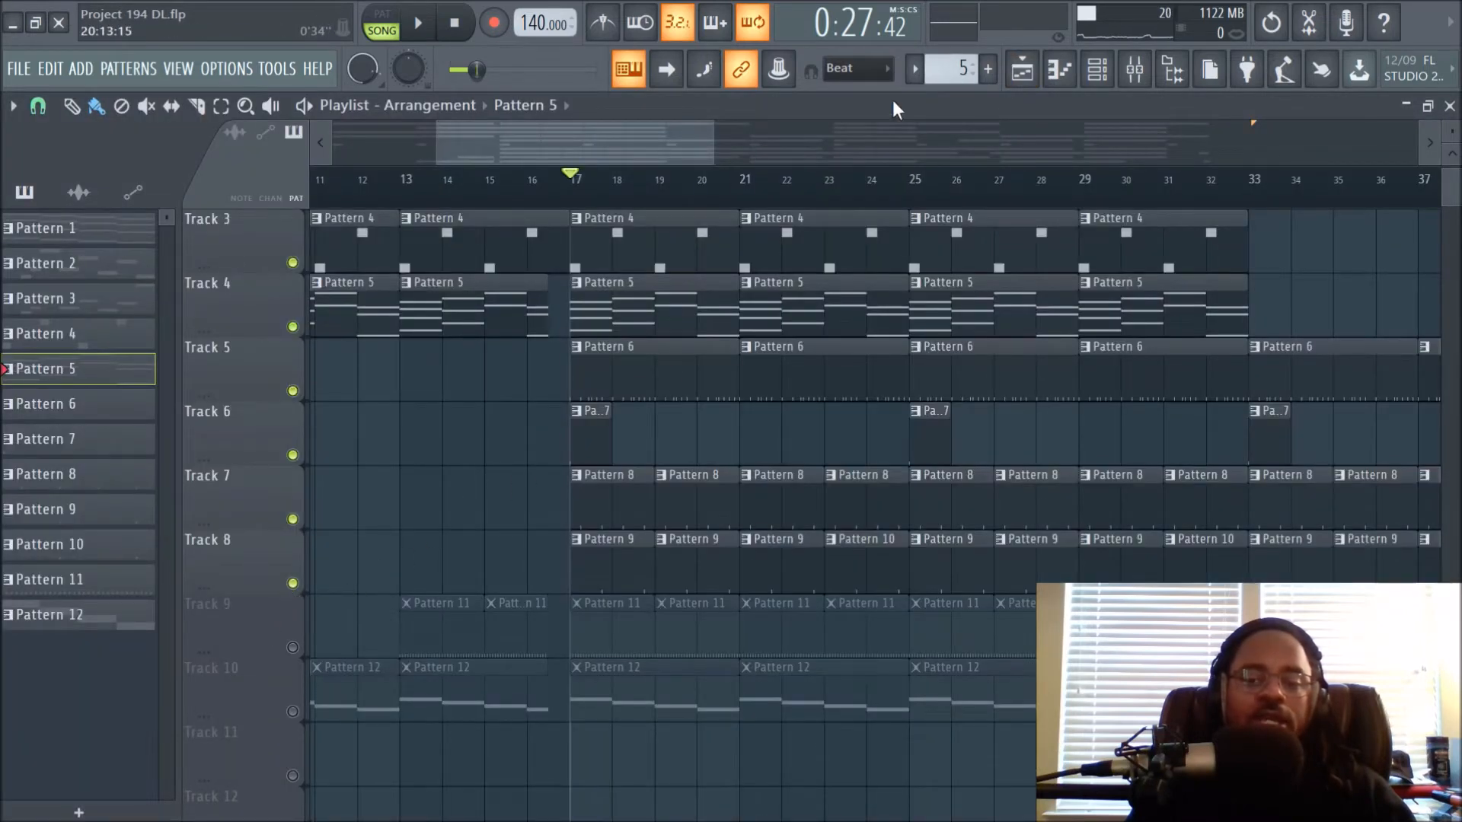
pyautogui.click(1138, 76)
pyautogui.click(485, 271)
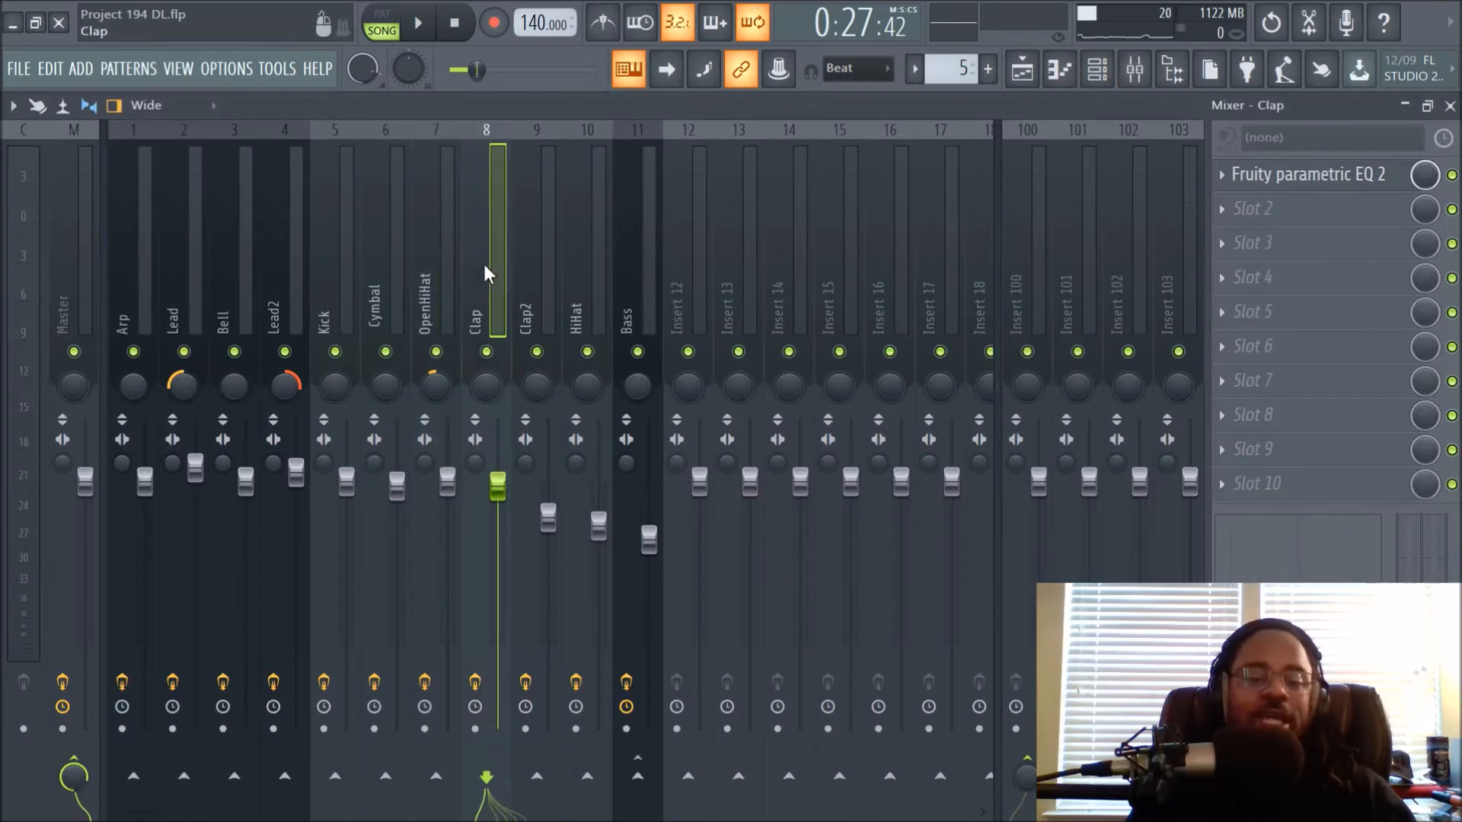
pyautogui.click(537, 285)
# Step: Select Pattern 9 in the playlist and examine its clap steps in a widened channel rack, closing the rack when done
pyautogui.click(1022, 71)
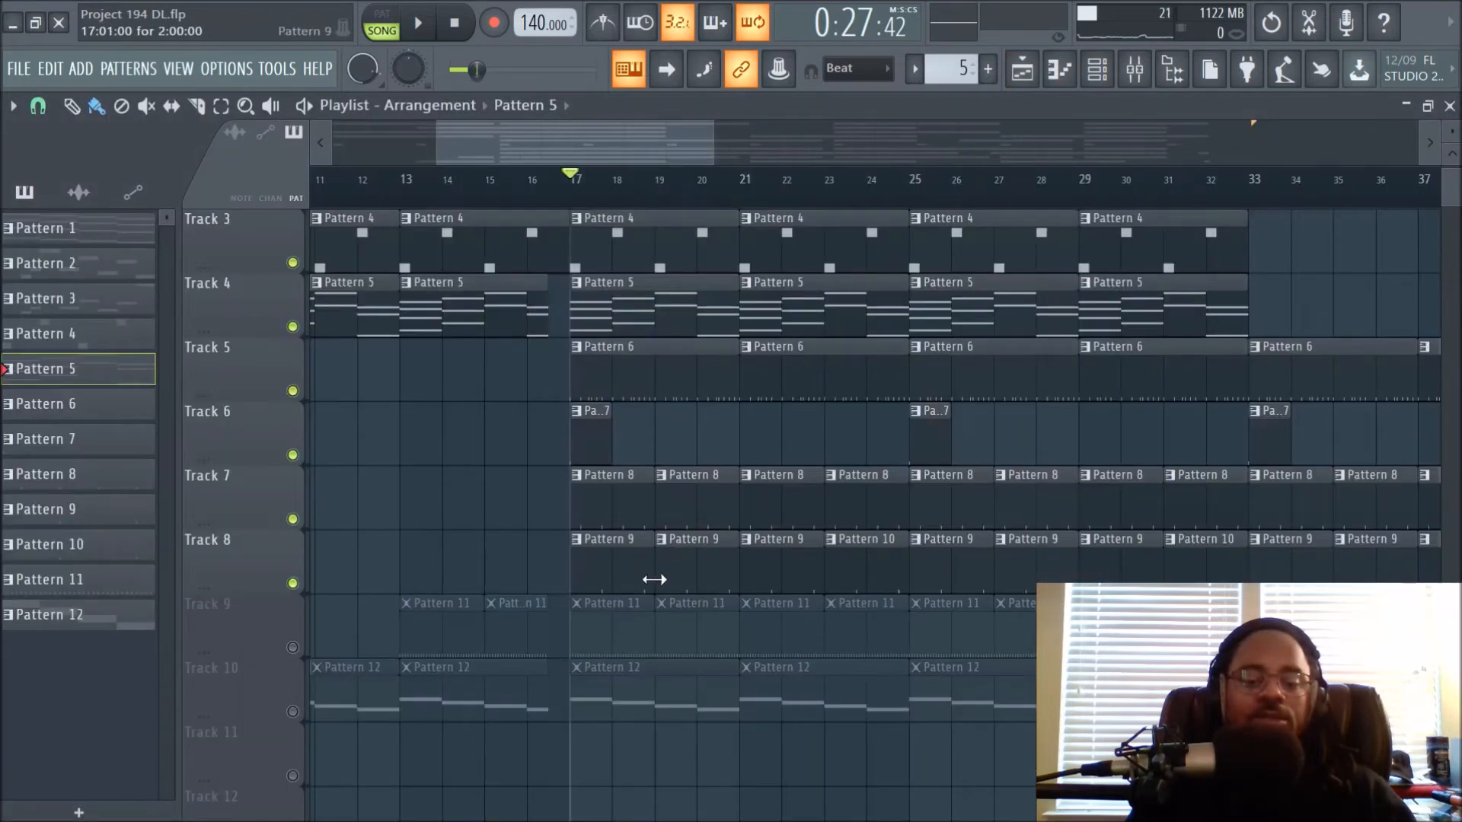
pyautogui.click(610, 572)
pyautogui.click(1096, 69)
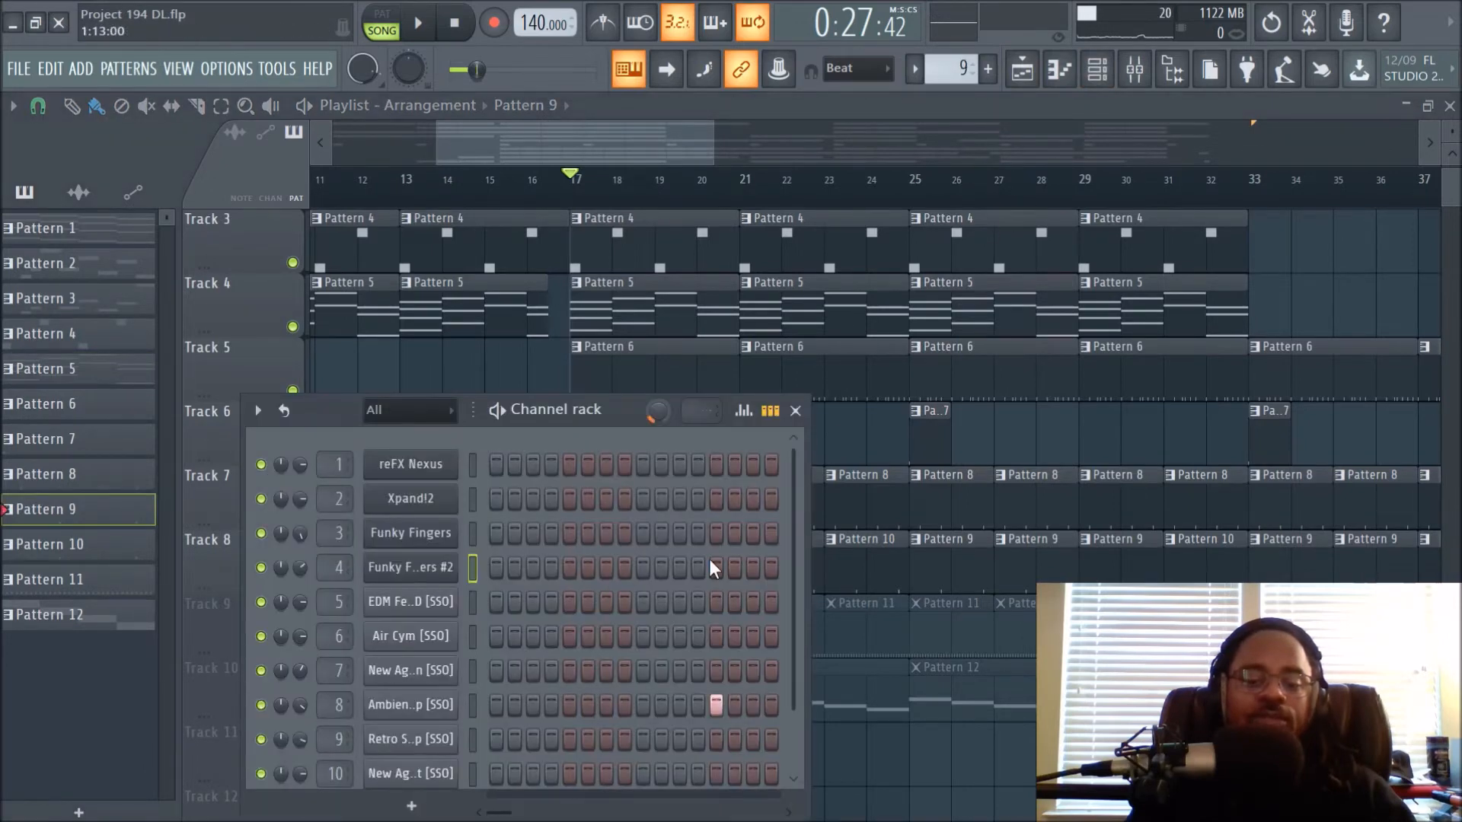
pyautogui.moveTo(611, 413); pyautogui.dragTo(604, 189)
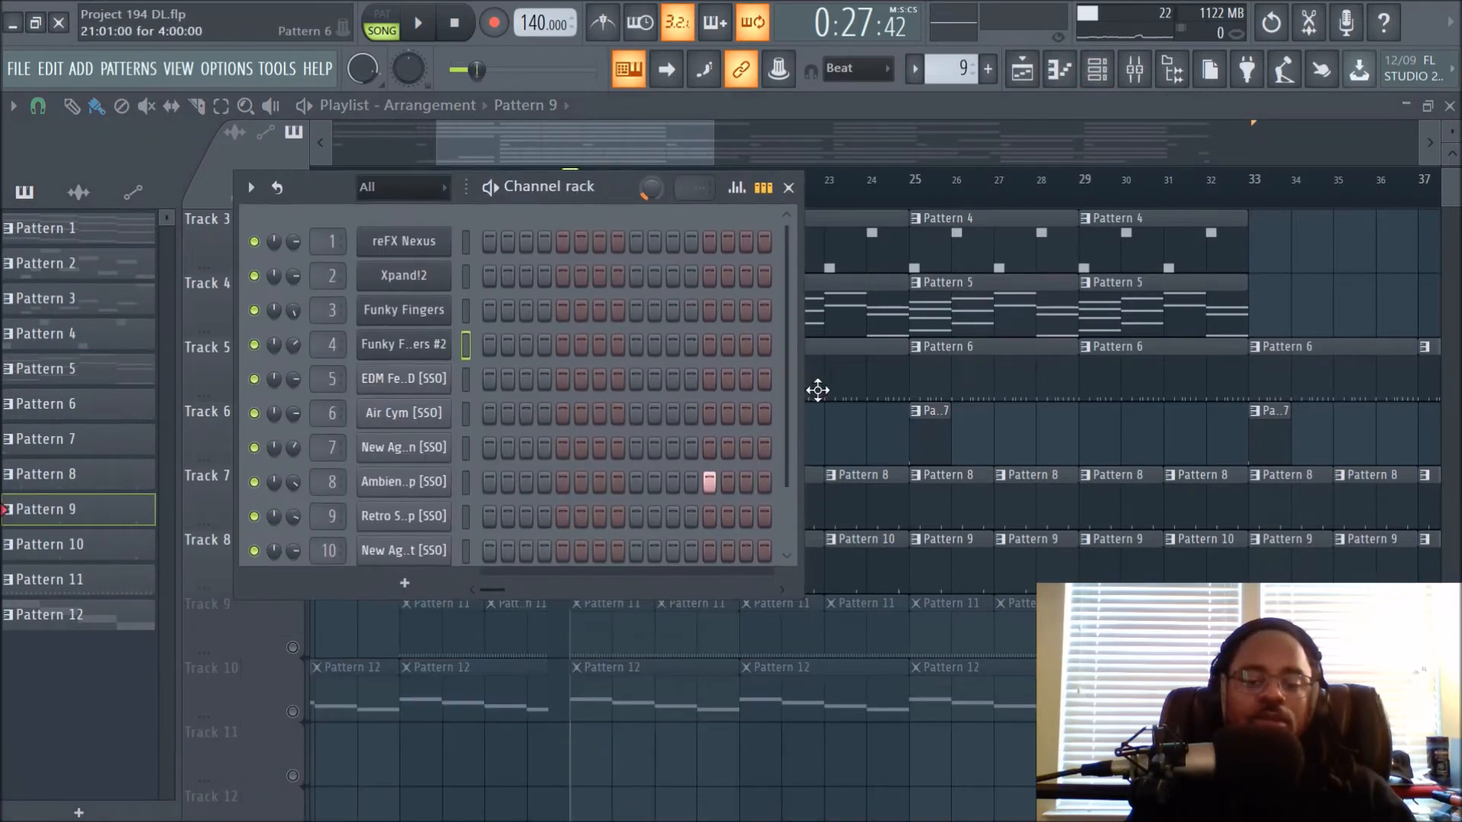
pyautogui.moveTo(800, 397); pyautogui.dragTo(1450, 390)
pyautogui.scroll(-2, 1140, 395)
pyautogui.scroll(2, 1140, 395)
pyautogui.moveTo(1081, 189); pyautogui.dragTo(991, 302)
pyautogui.click(1359, 300)
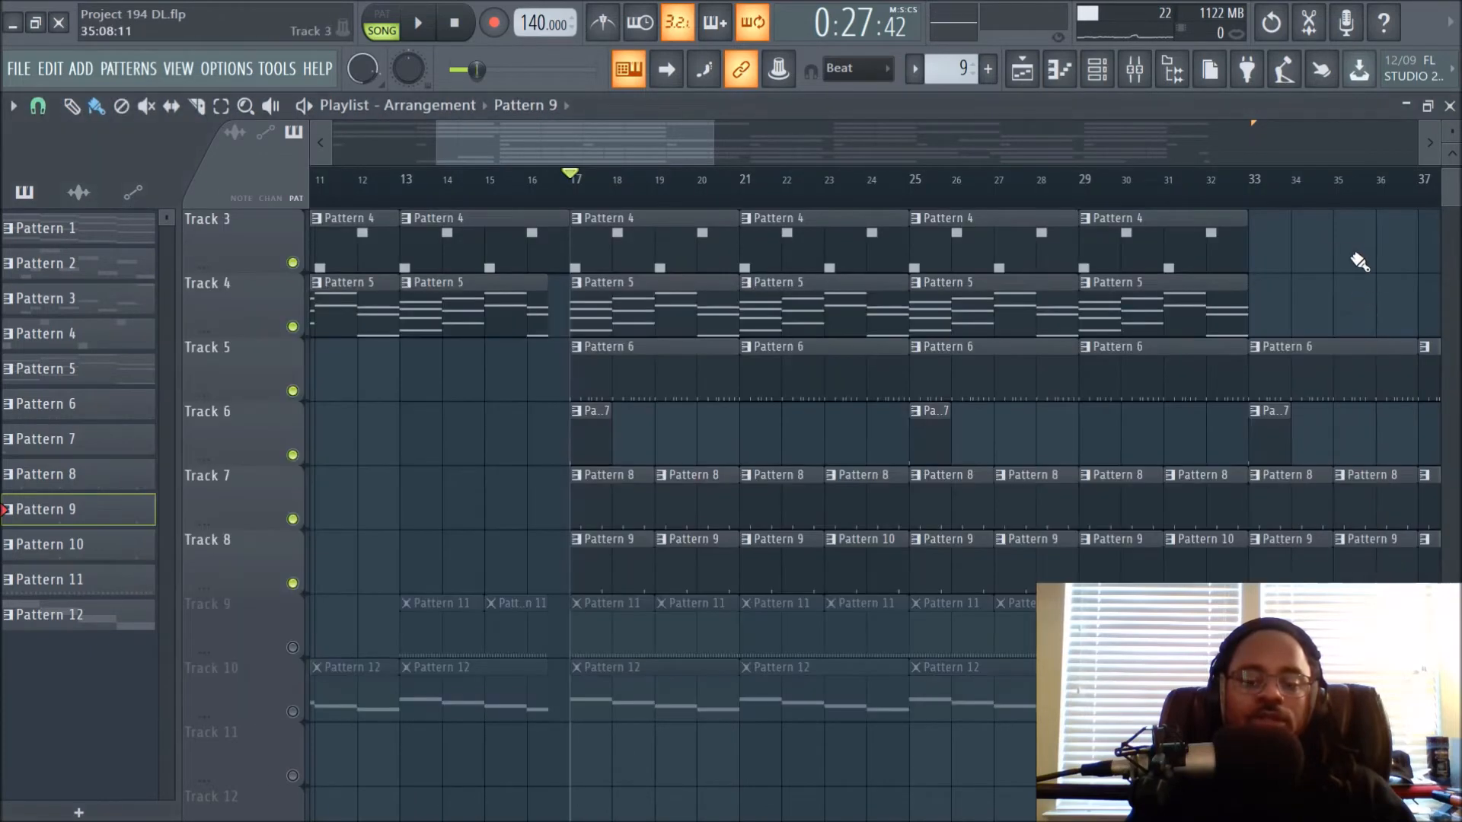
# Step: Play the song with the clap layer while checking the channel rack and mixer levels, stopping after the listen
pyautogui.press('space')
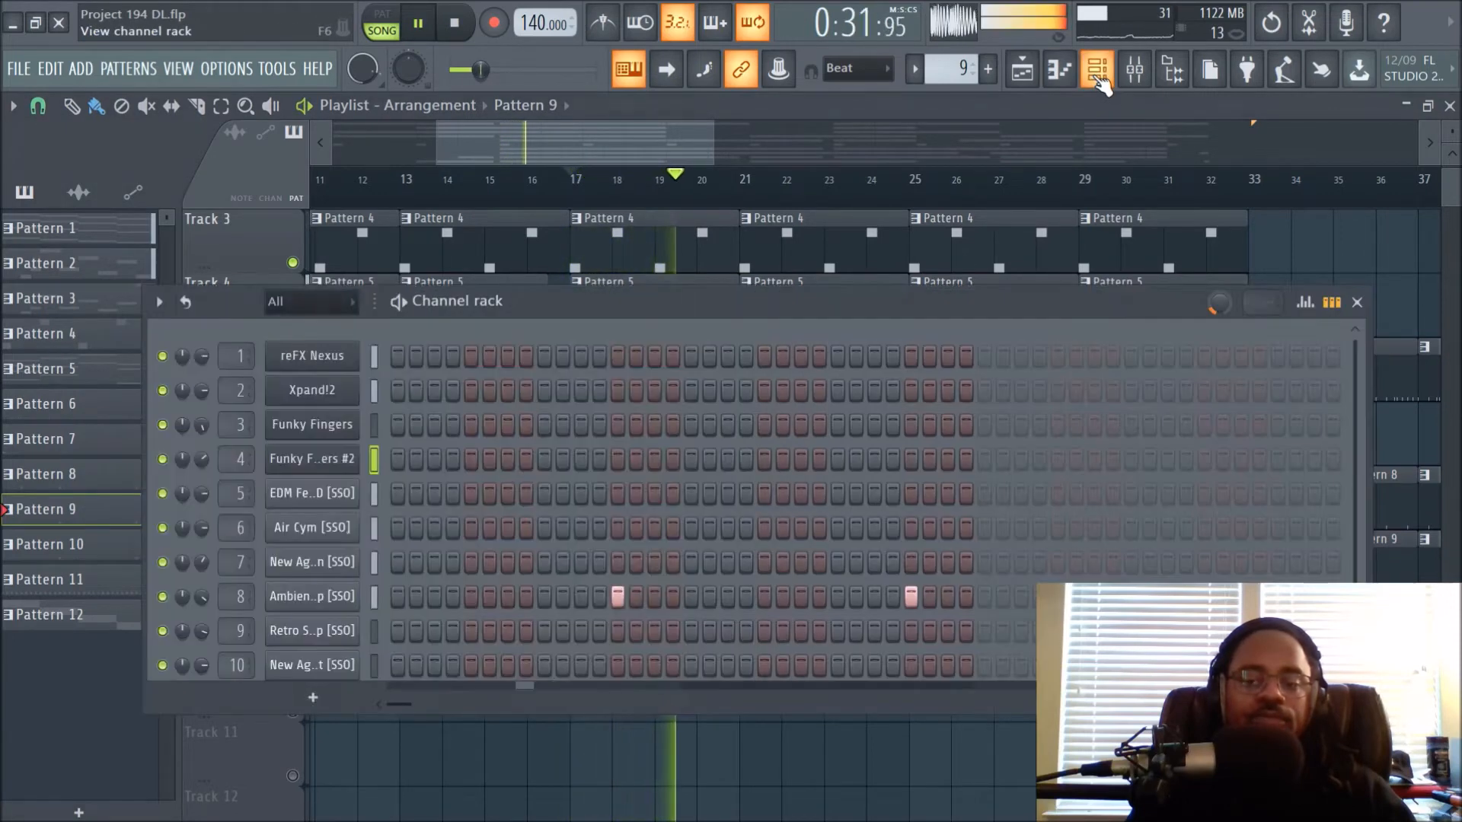
pyautogui.click(1097, 70)
pyautogui.click(1357, 302)
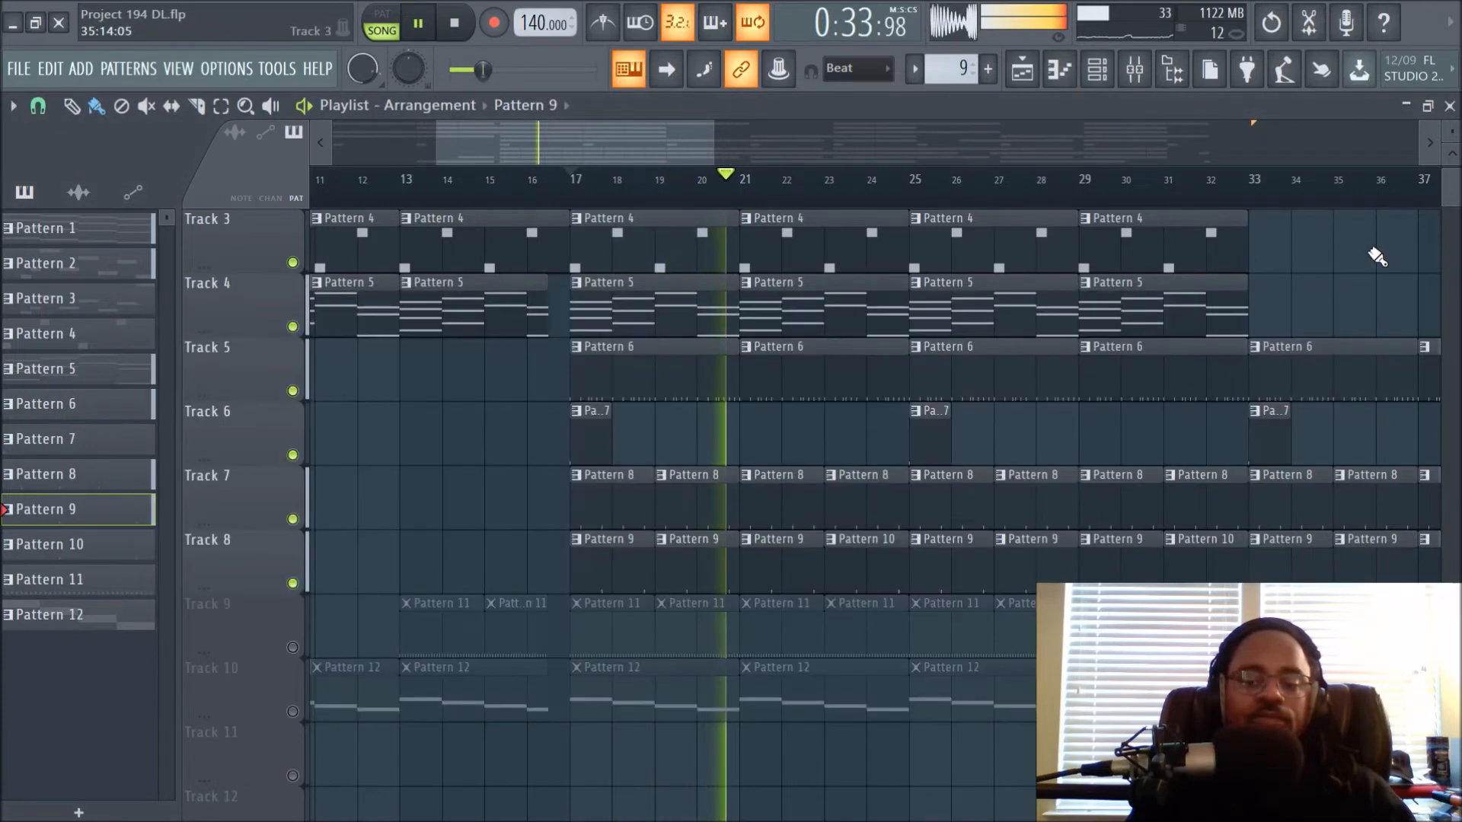
pyautogui.click(1140, 73)
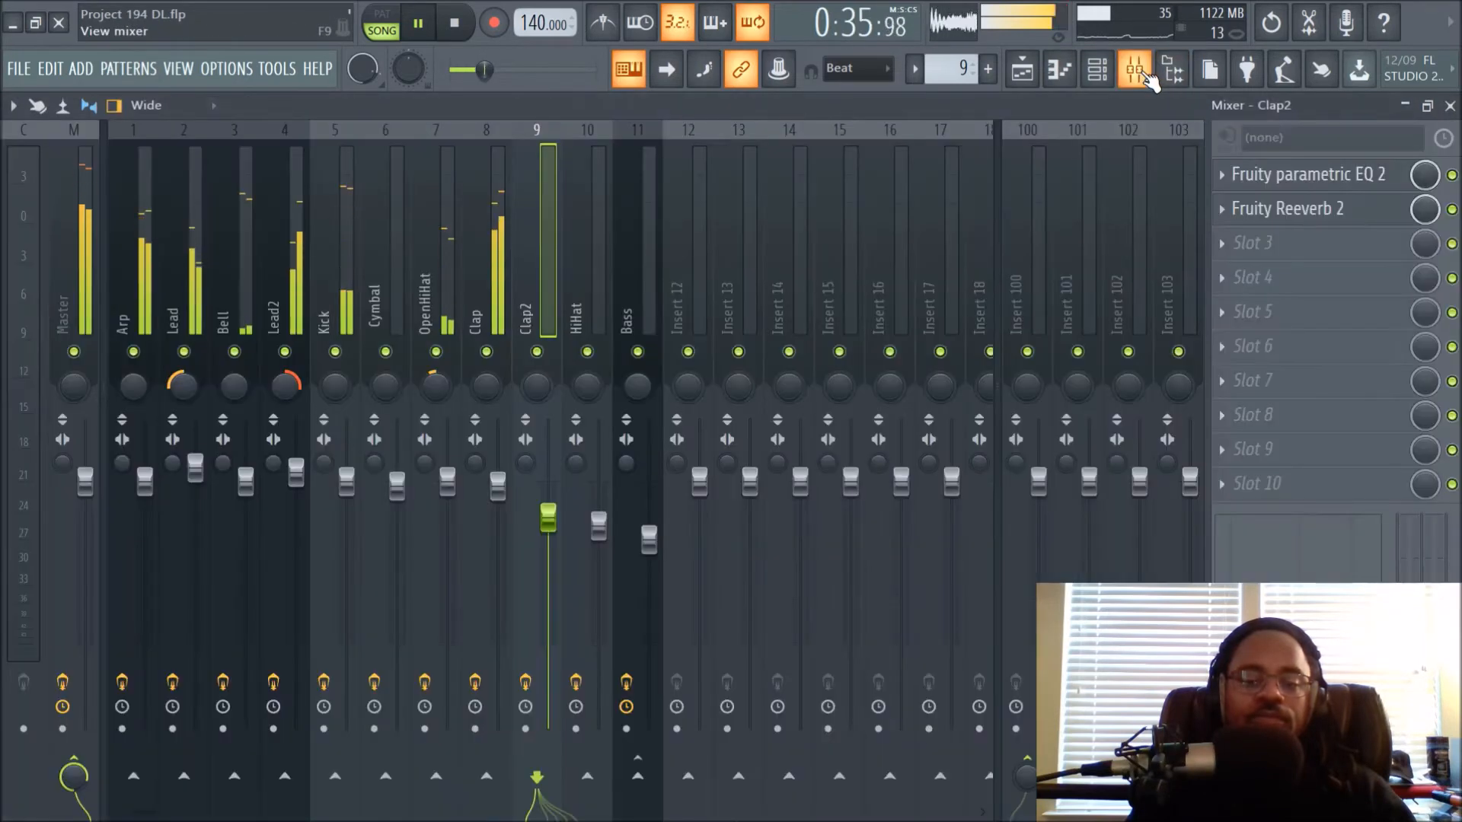
pyautogui.click(1021, 71)
pyautogui.scroll(-2, 985, 189)
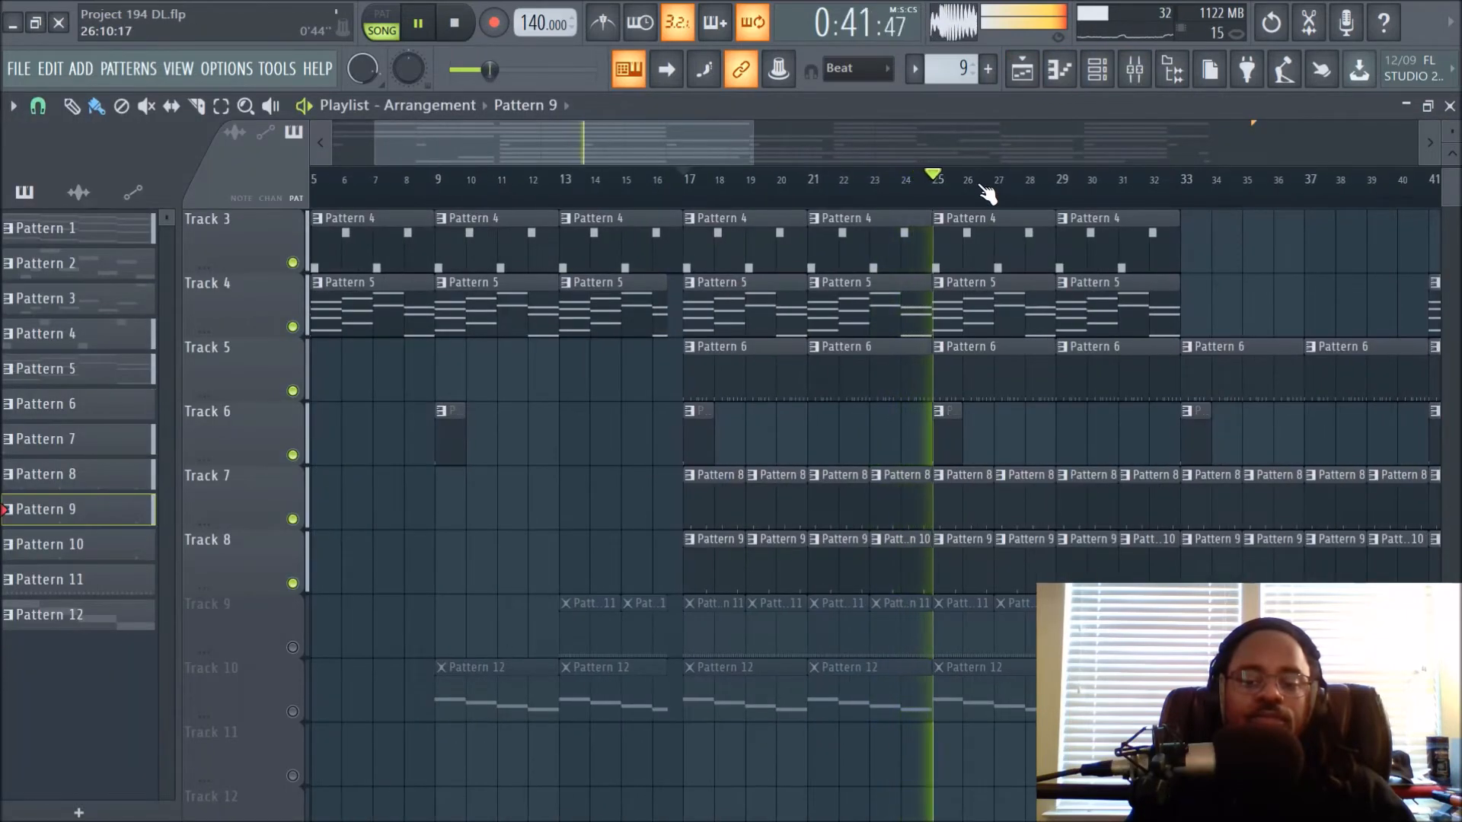
pyautogui.press('space')
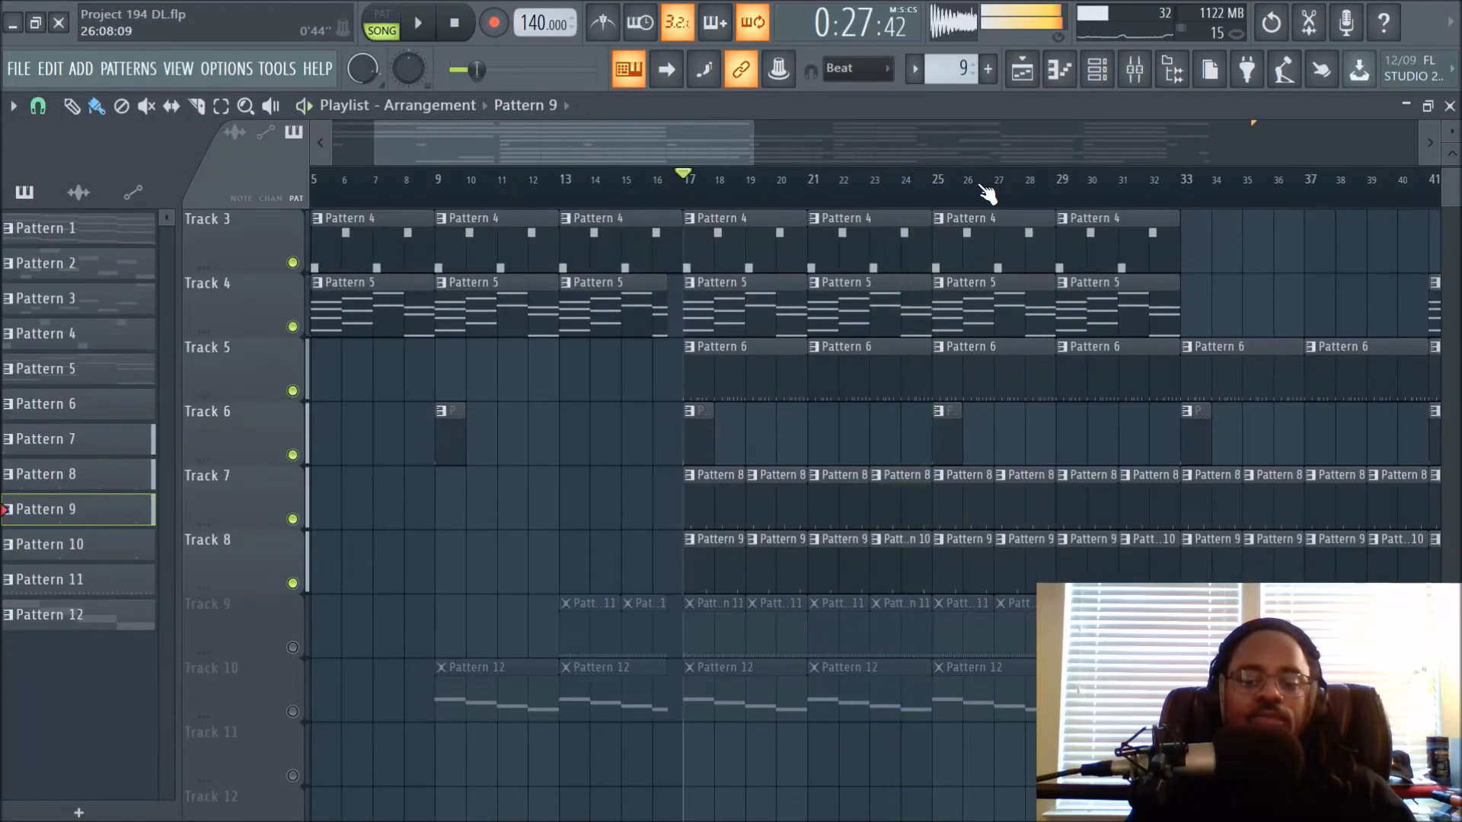
# Step: Switch to Pattern 10 and select the Clap mixer track
pyautogui.press('KP_Add')
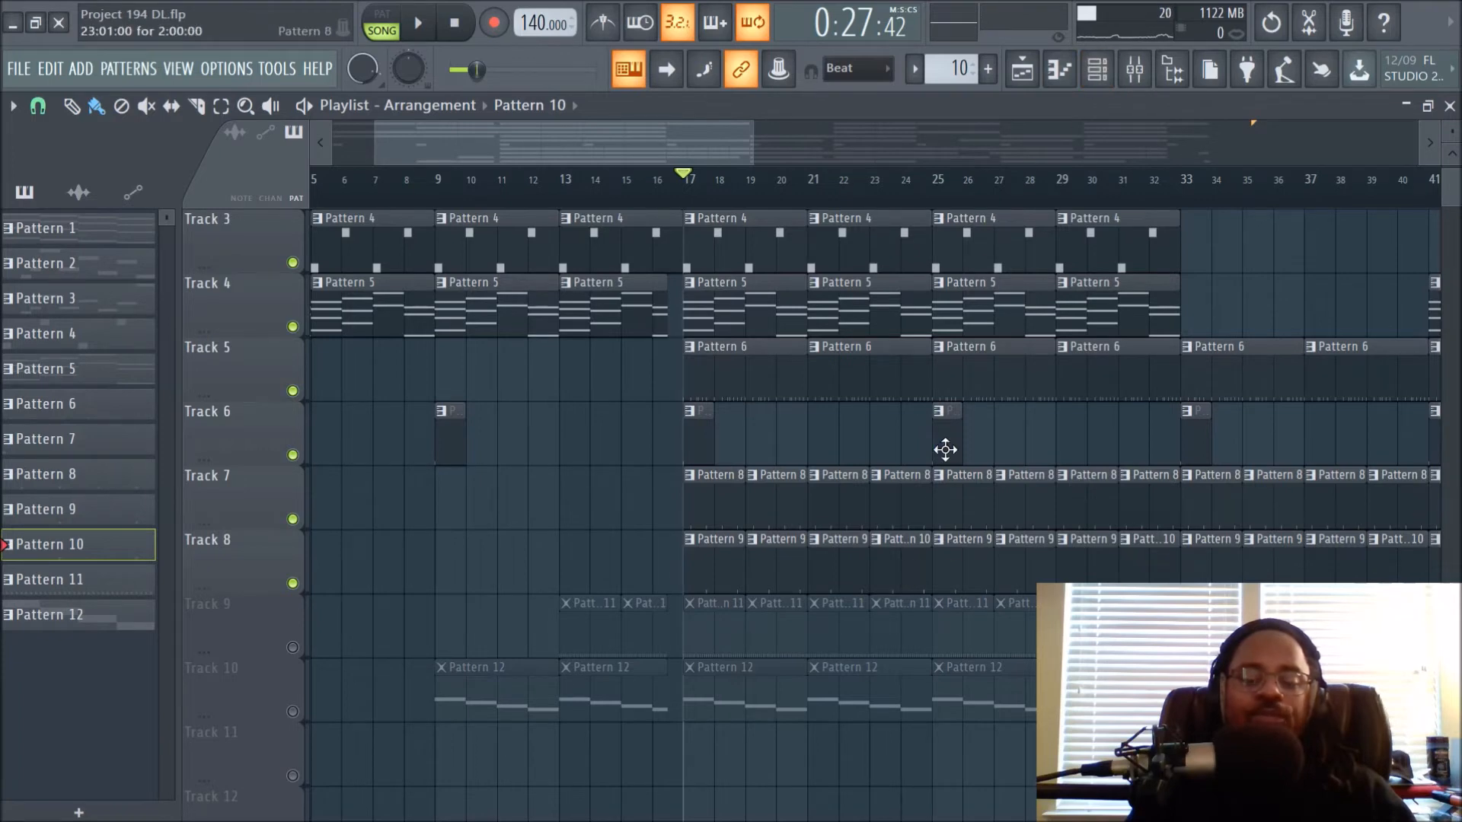
pyautogui.keyDown('ctrl'); pyautogui.scroll(3, 914, 544); pyautogui.keyUp('ctrl')
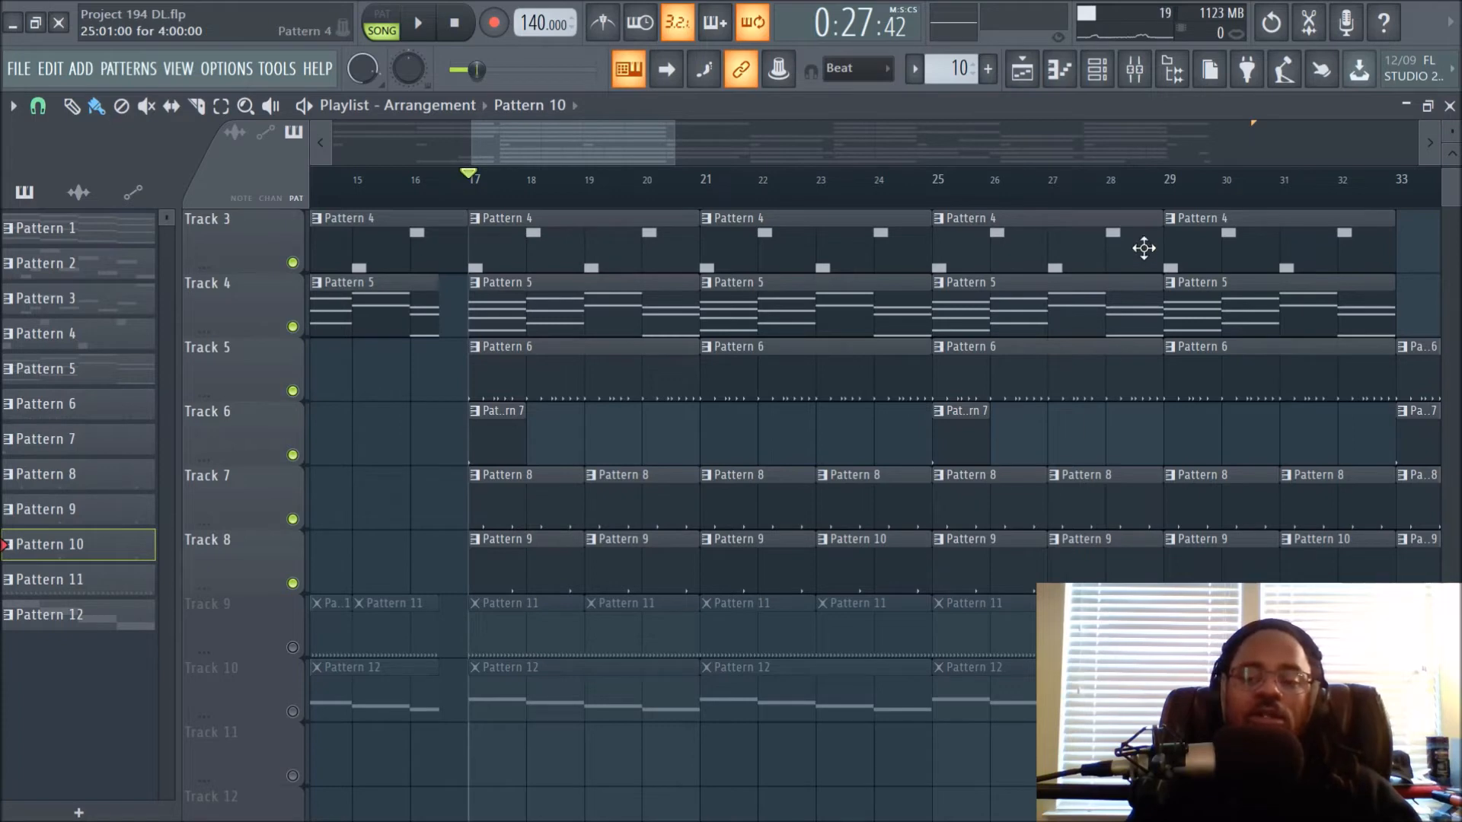
pyautogui.click(1134, 71)
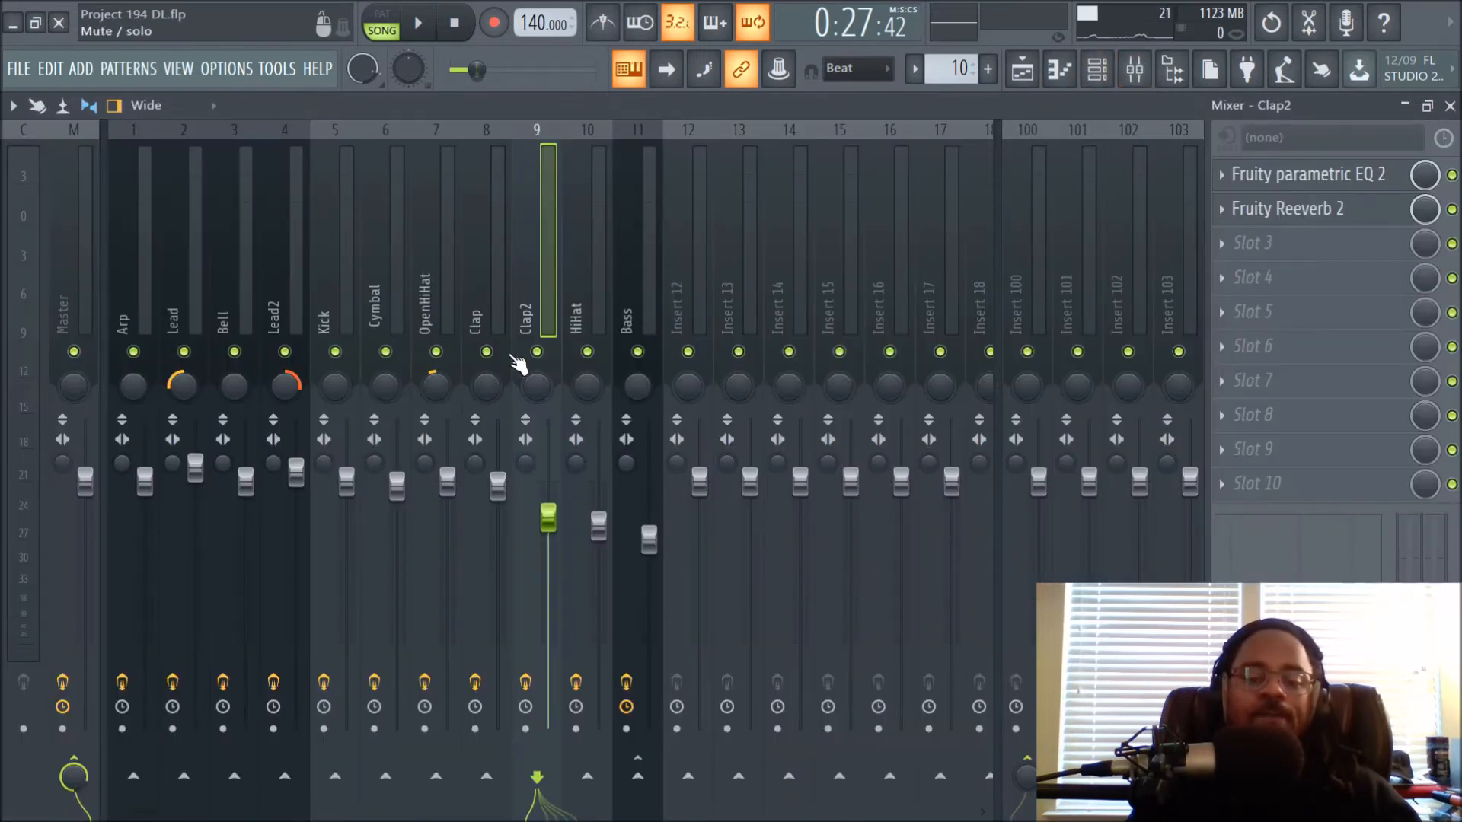
pyautogui.click(487, 285)
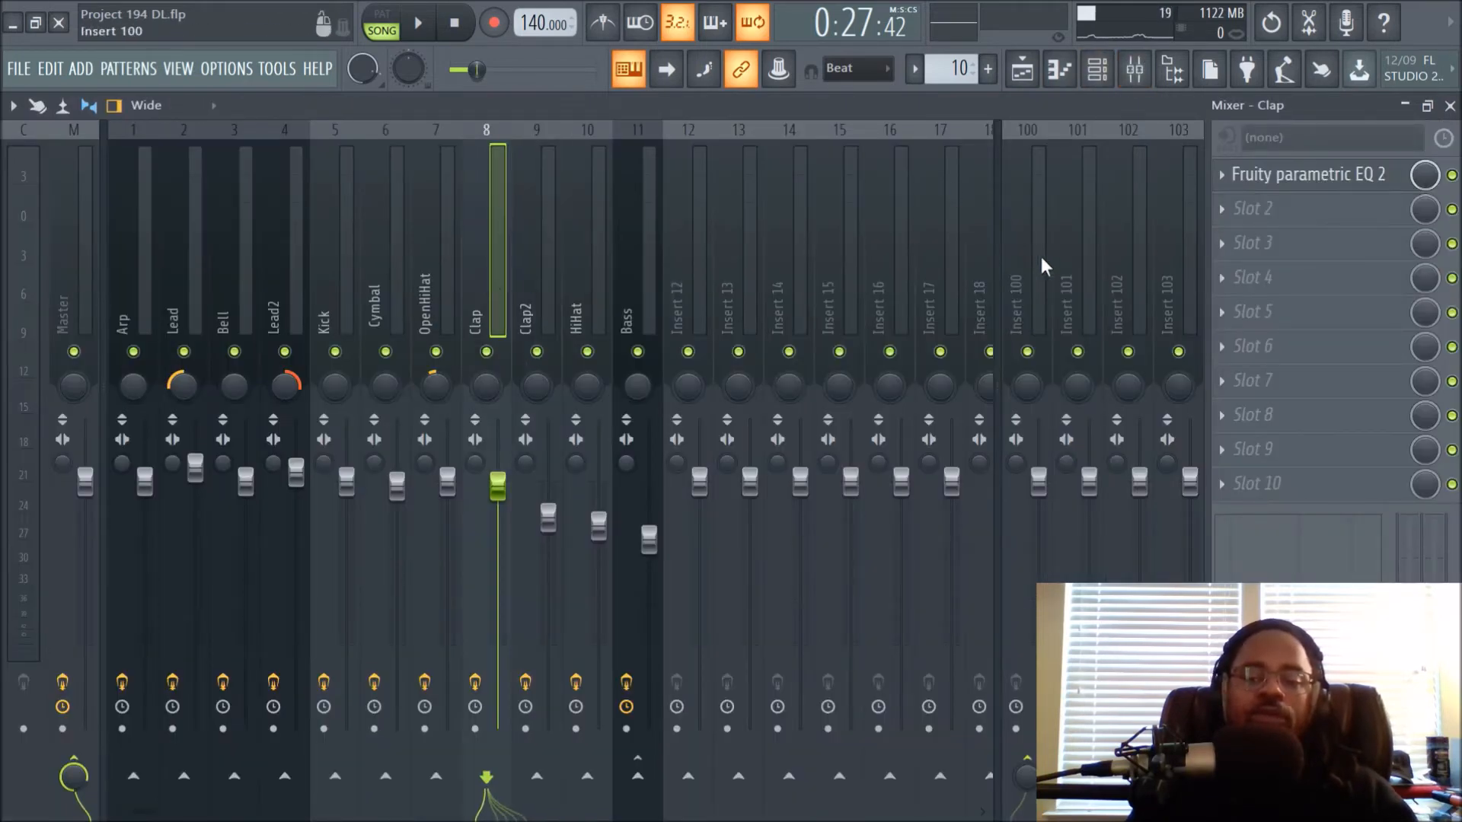
# Step: View the echo delay settings of the Ambient For Drake Clap channel and audition the clap at C5
pyautogui.click(1097, 69)
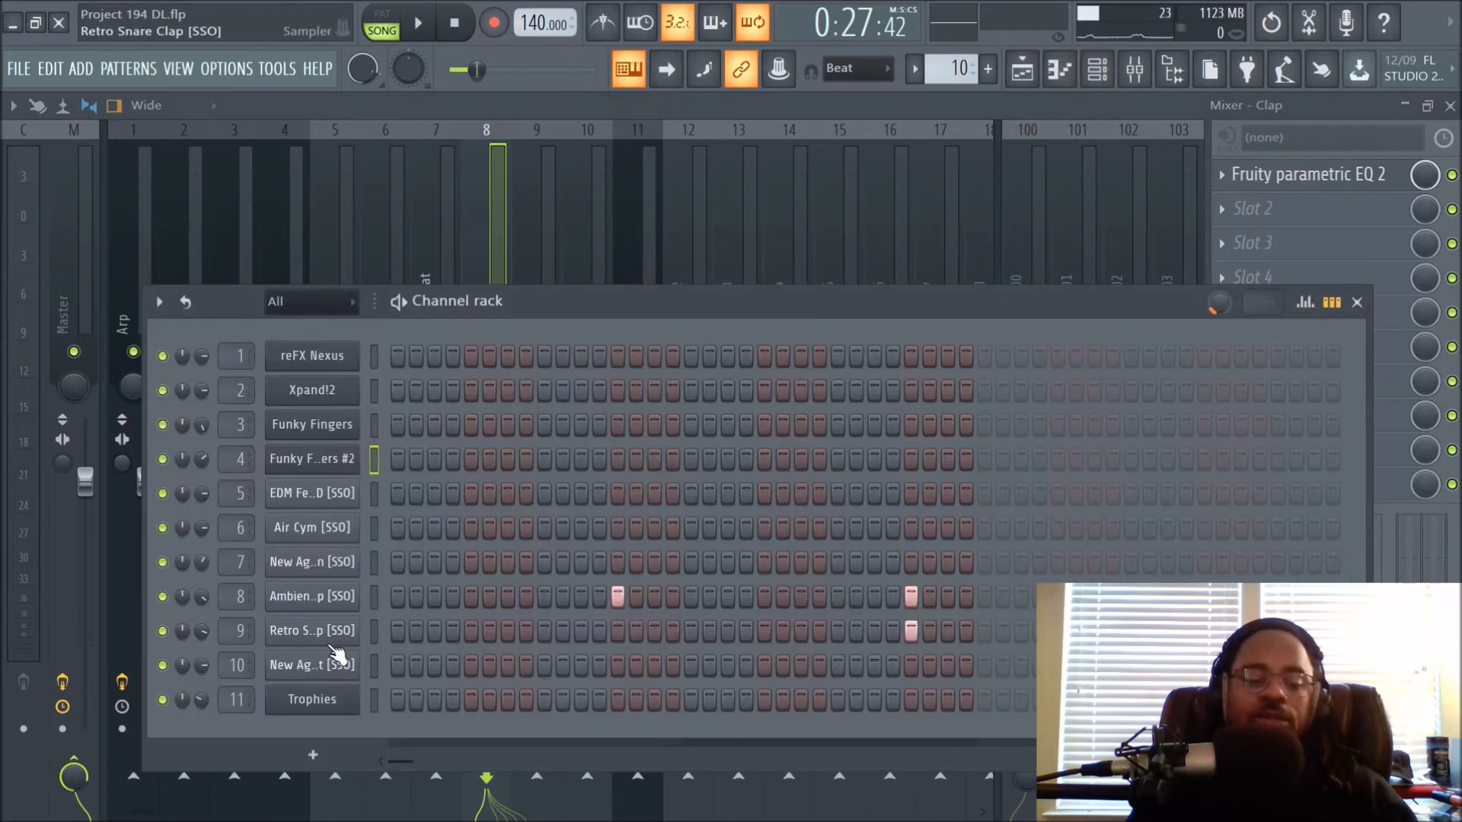
pyautogui.click(327, 606)
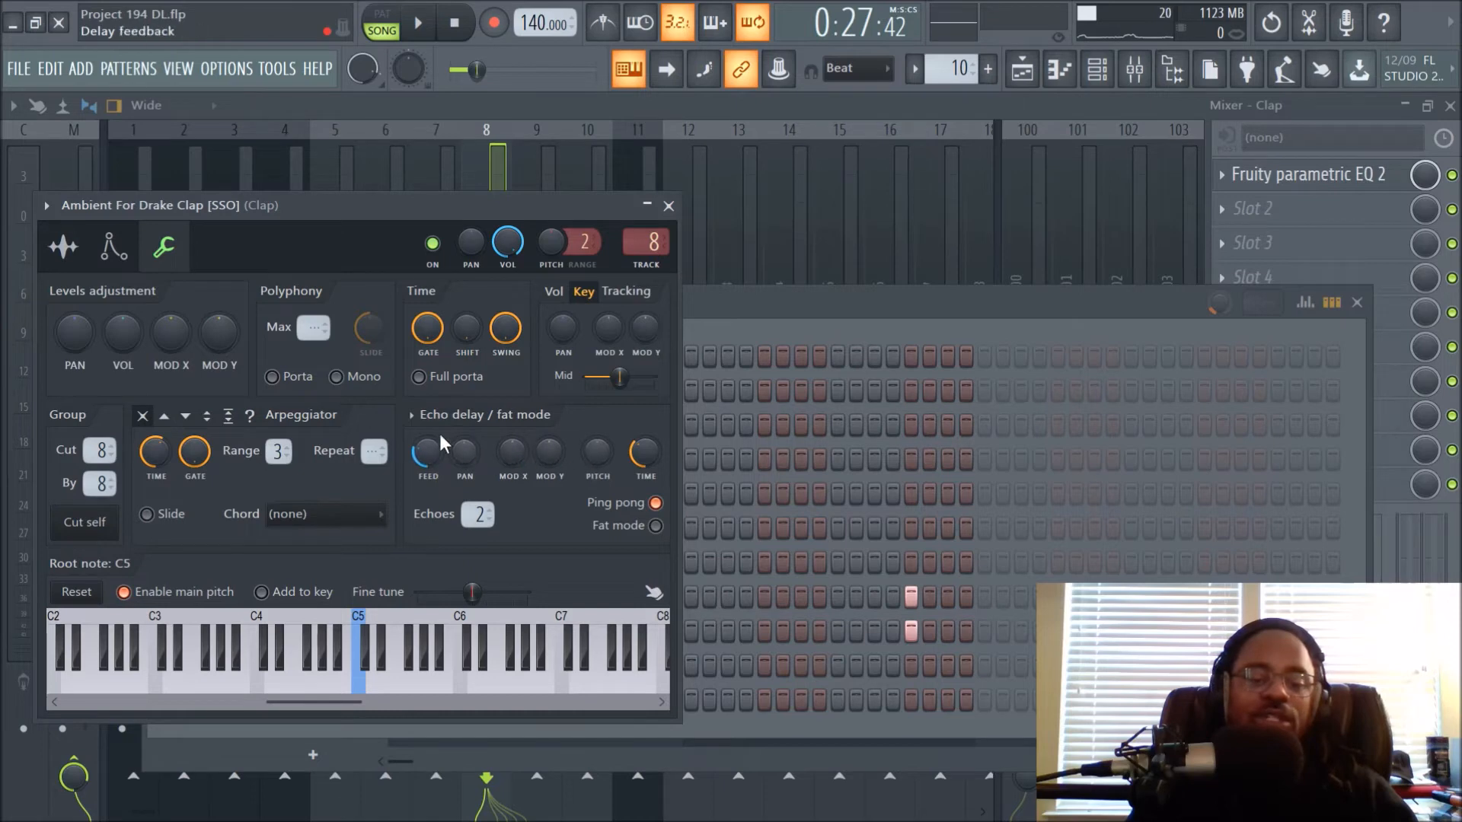
pyautogui.click(363, 681)
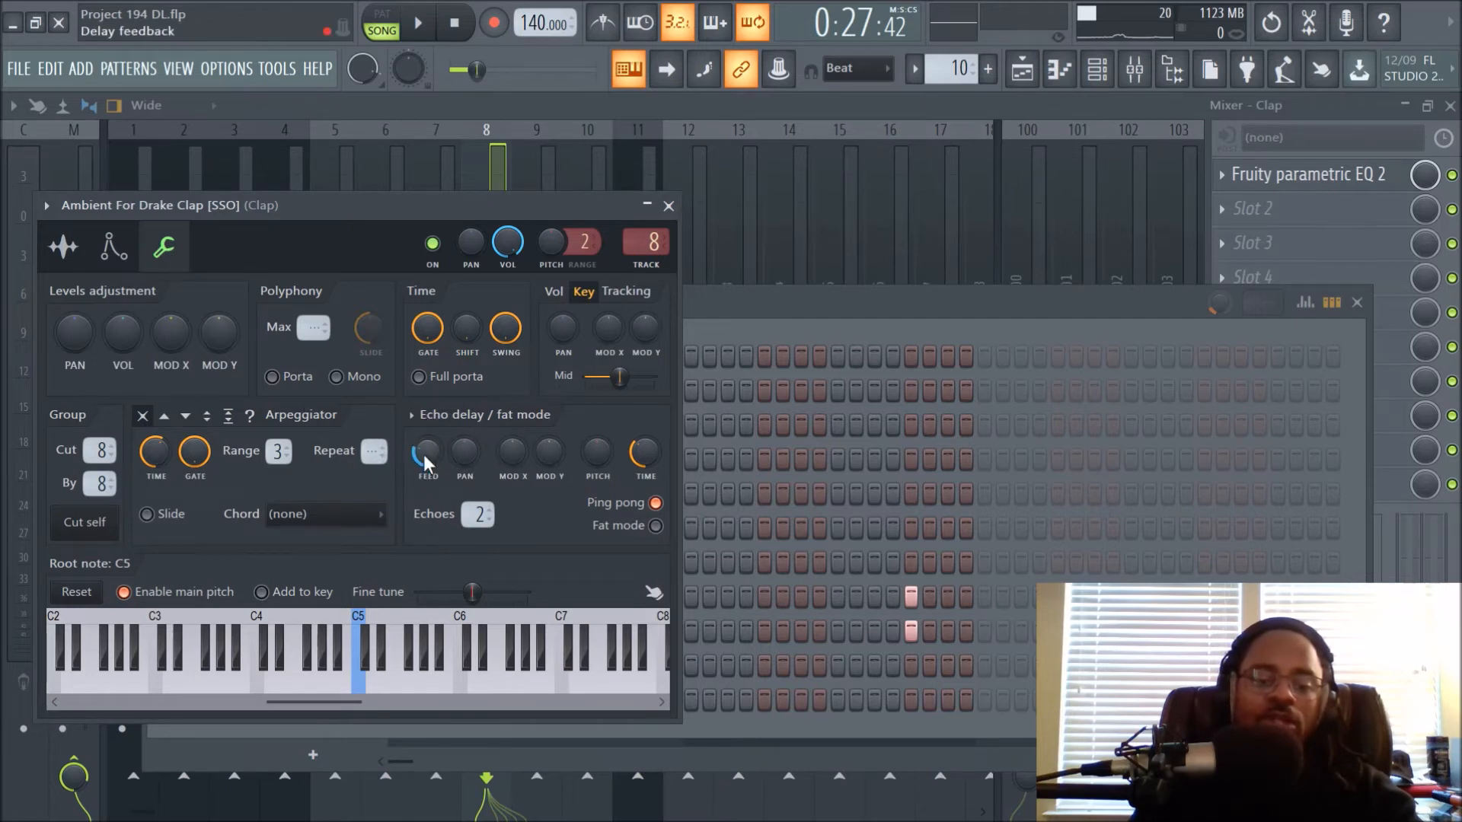
# Step: Compare the clap's echo delay in fat mode and ping pong mode while playing the song, stopping after the listen
pyautogui.click(655, 505)
pyautogui.press('space')
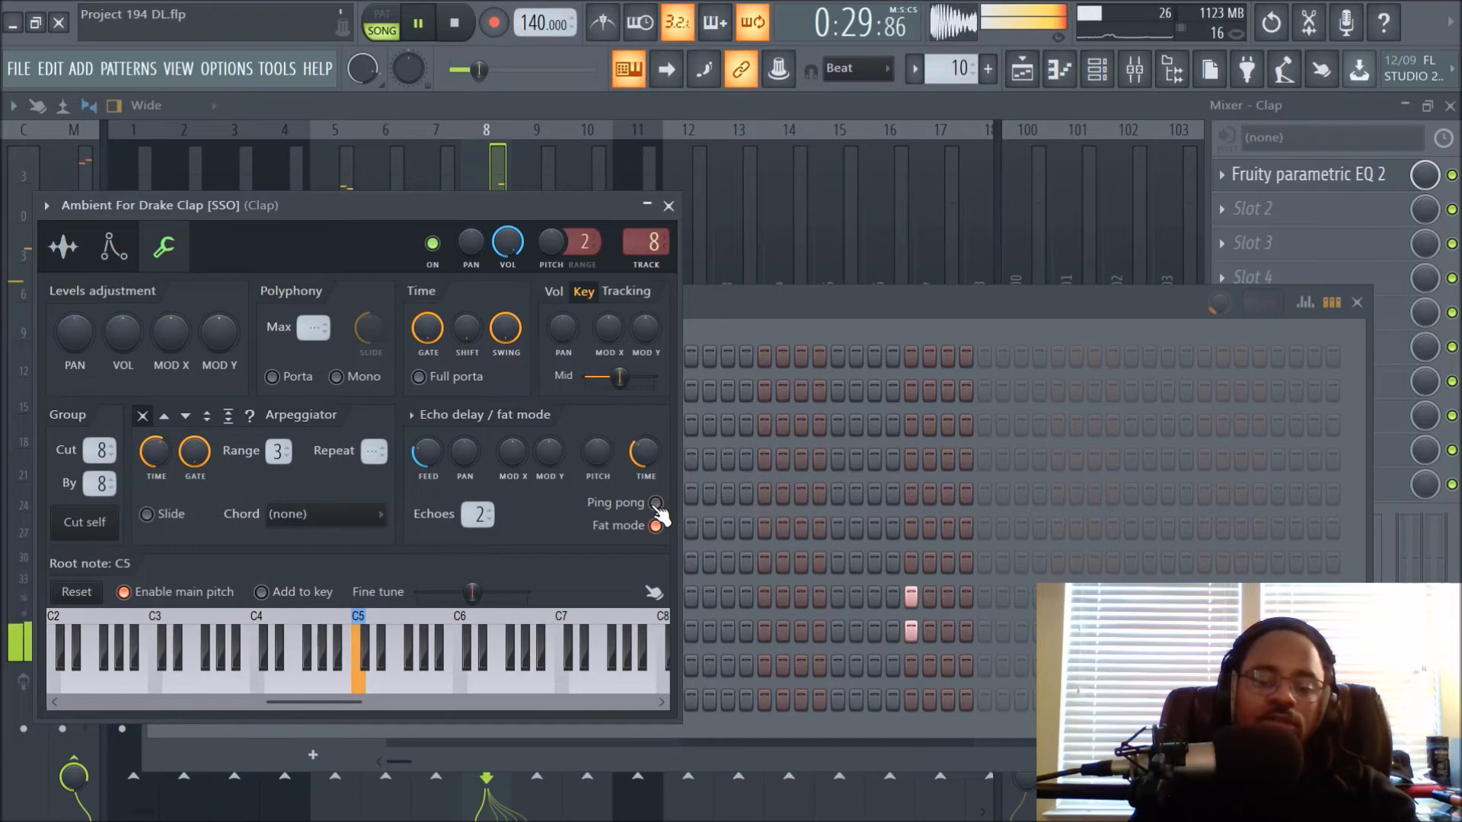
pyautogui.click(656, 526)
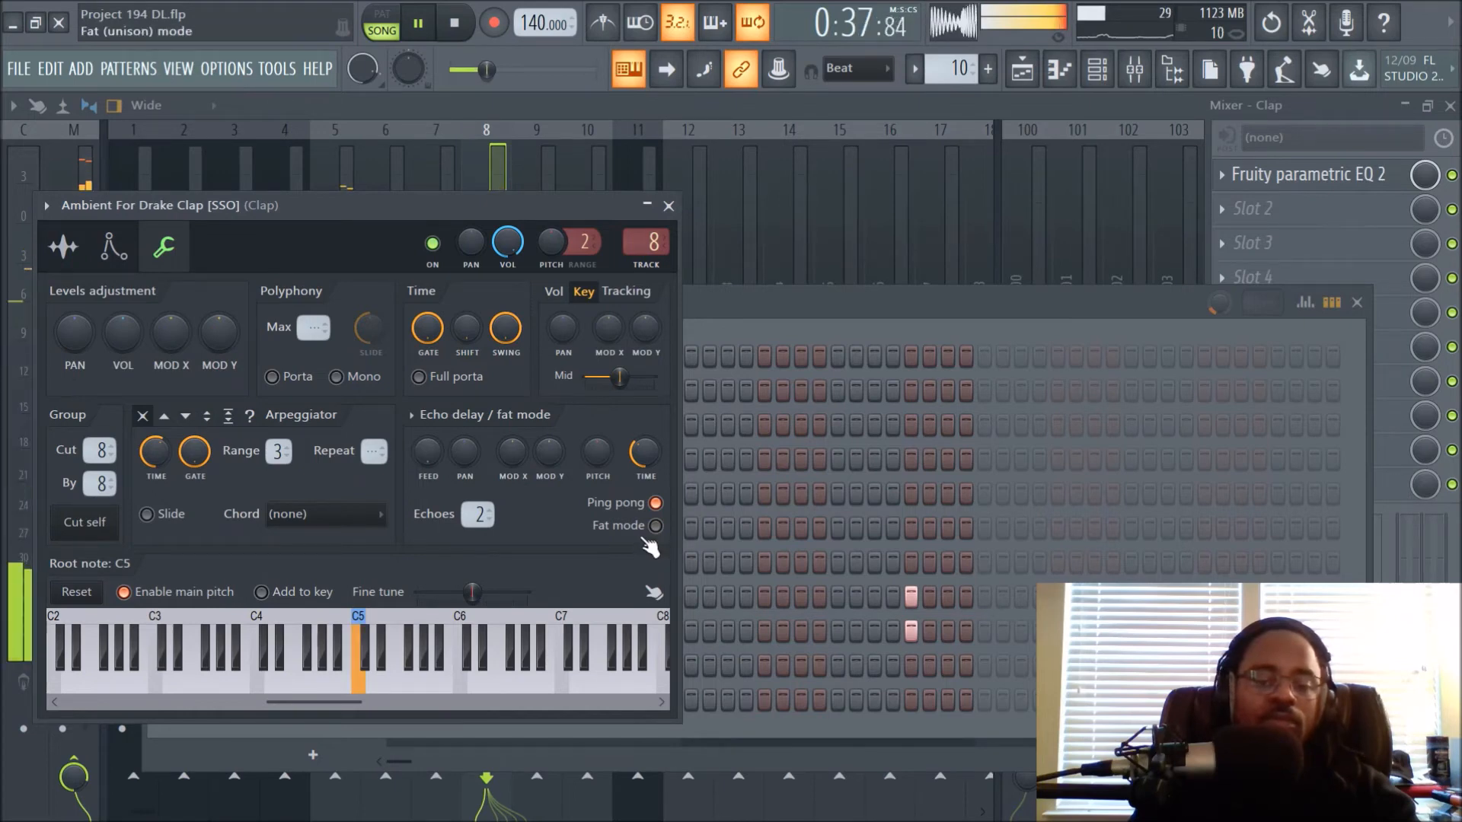
pyautogui.press('space')
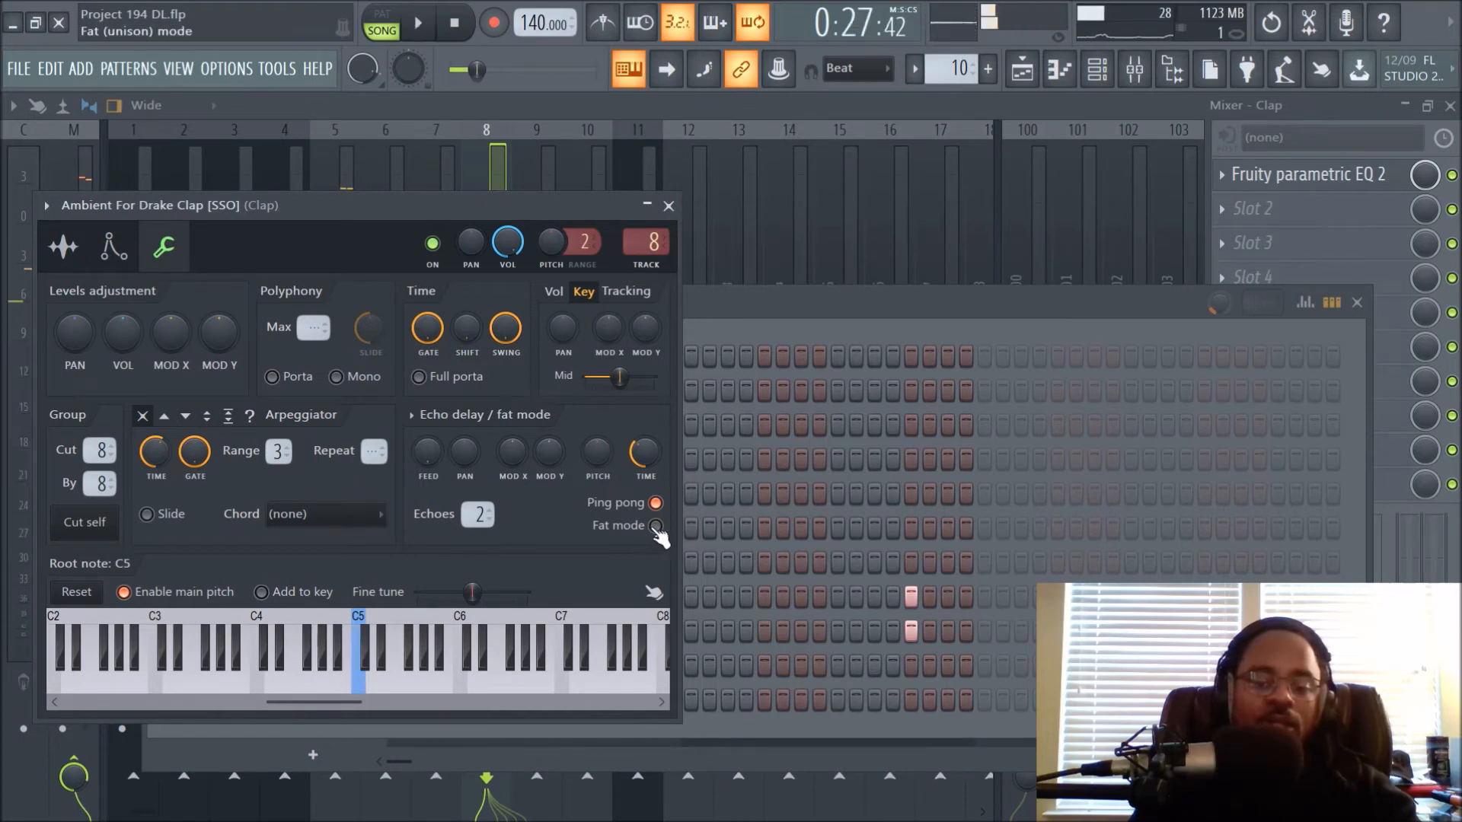
# Step: Toggle fat mode once more, return to ping pong, raise the echo feedback and play the song to hear the clap
pyautogui.click(655, 503)
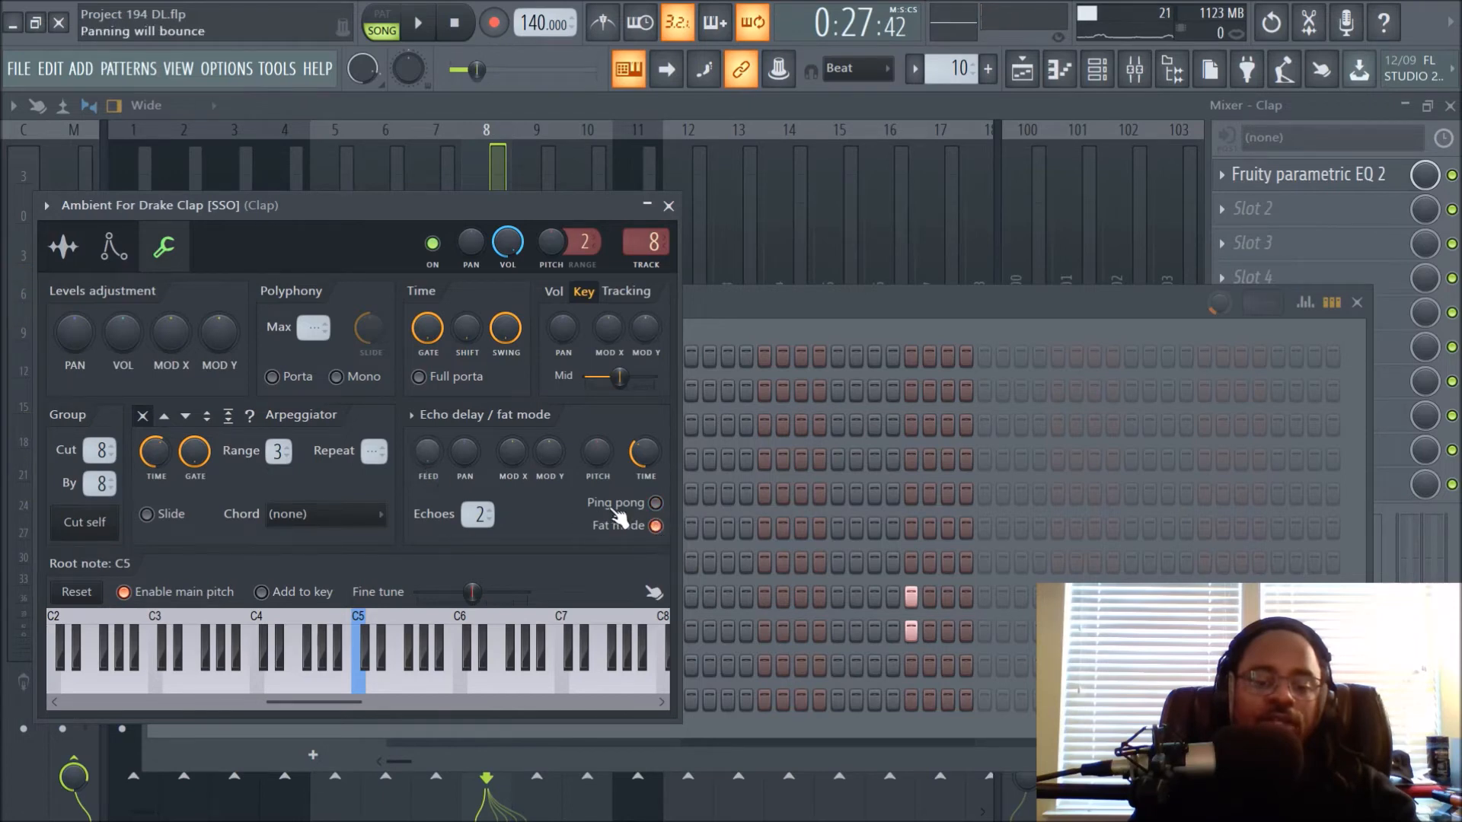
pyautogui.click(655, 504)
pyautogui.click(655, 525)
pyautogui.moveTo(427, 451); pyautogui.dragTo(427, 444)
pyautogui.press('space')
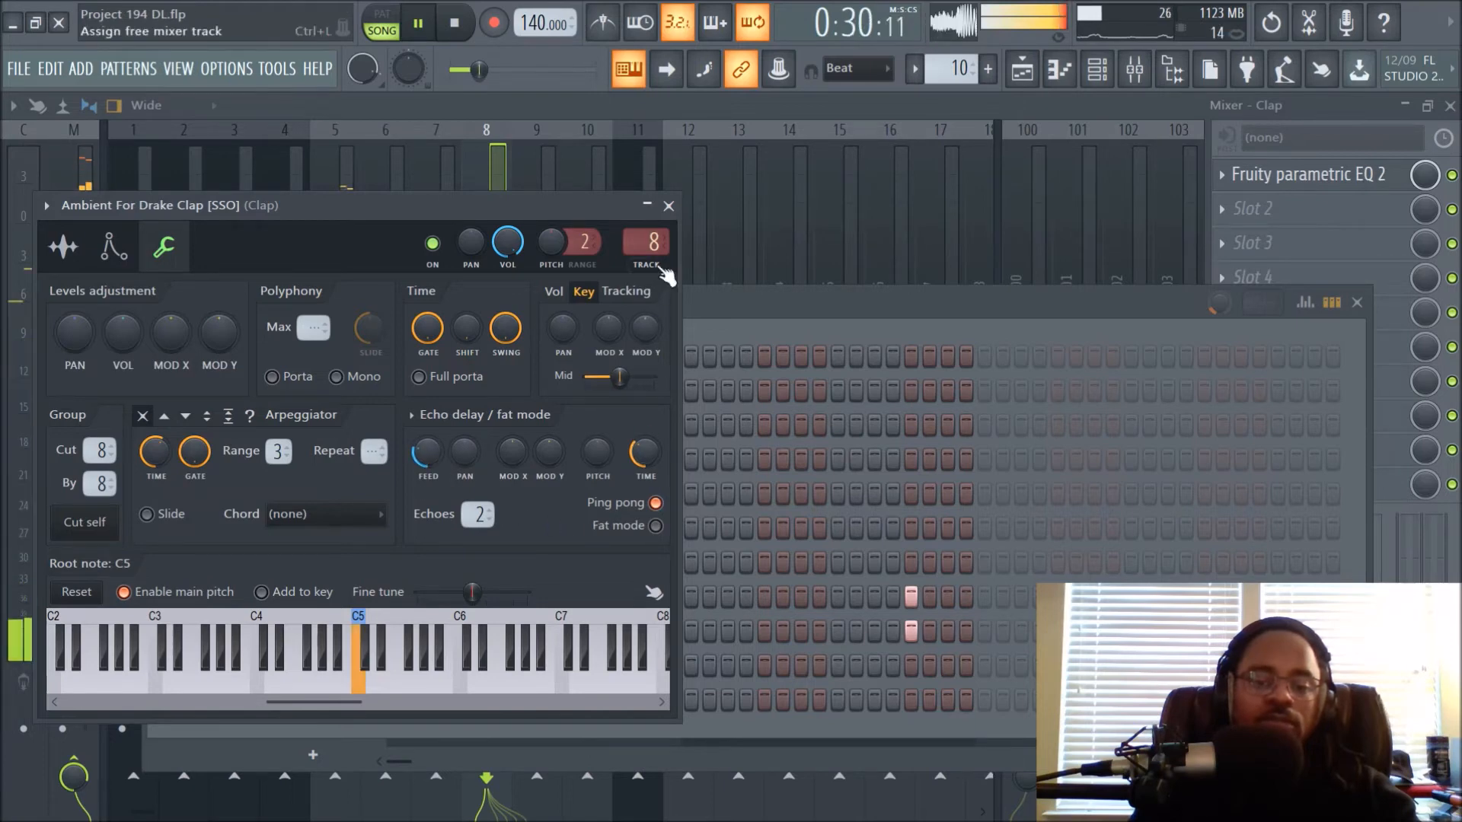
pyautogui.press('space')
# Step: Close the clap channel settings and the channel rack, and select the HiHat mixer track
pyautogui.click(669, 206)
pyautogui.click(683, 114)
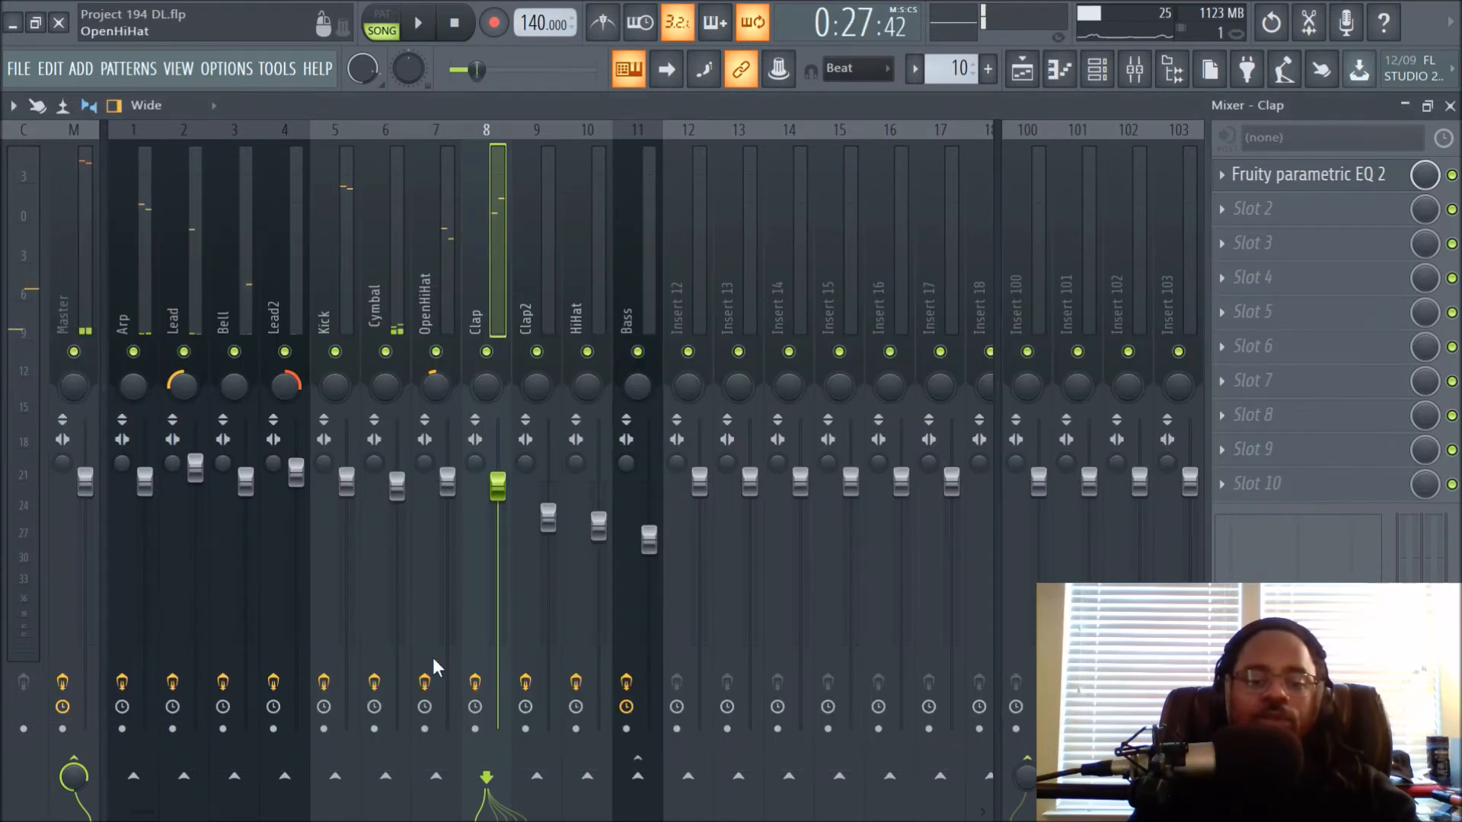
pyautogui.click(572, 293)
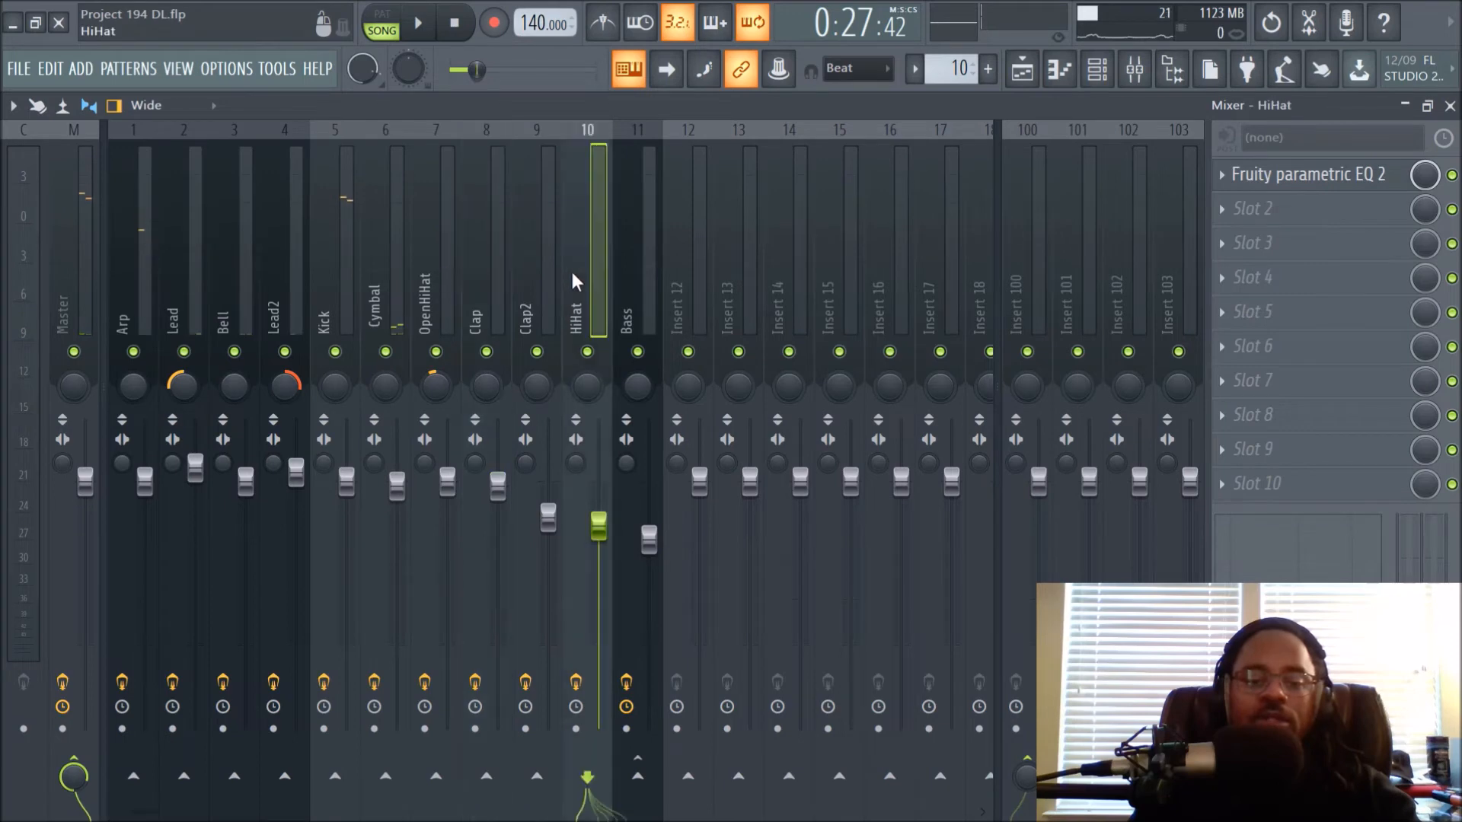
# Step: Unmute Track 9 in the playlist and view Pattern 11's New Age Hat notes from bar 1 in the piano roll
pyautogui.click(1022, 70)
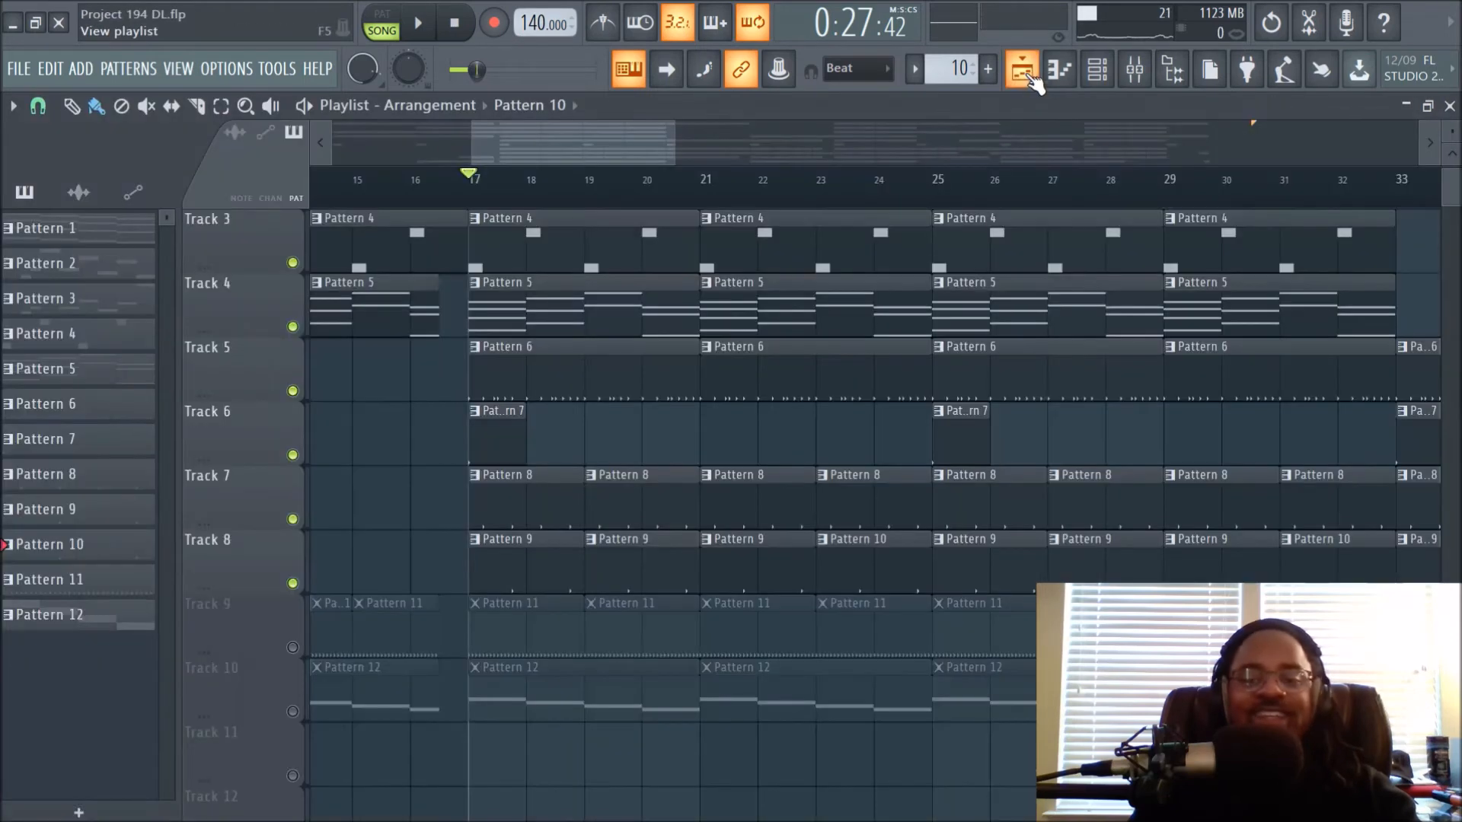
pyautogui.click(292, 648)
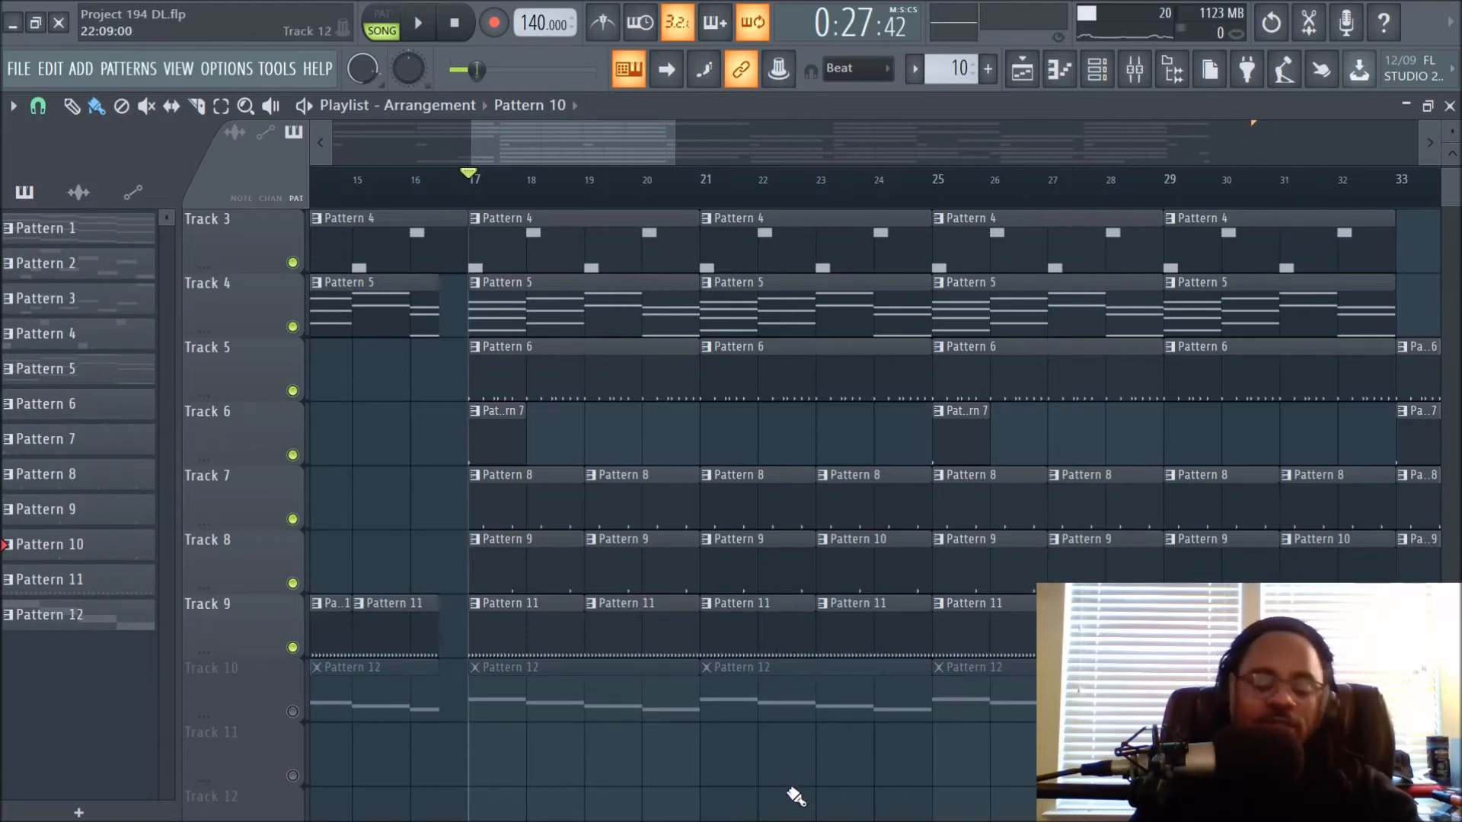
pyautogui.doubleClick(552, 640)
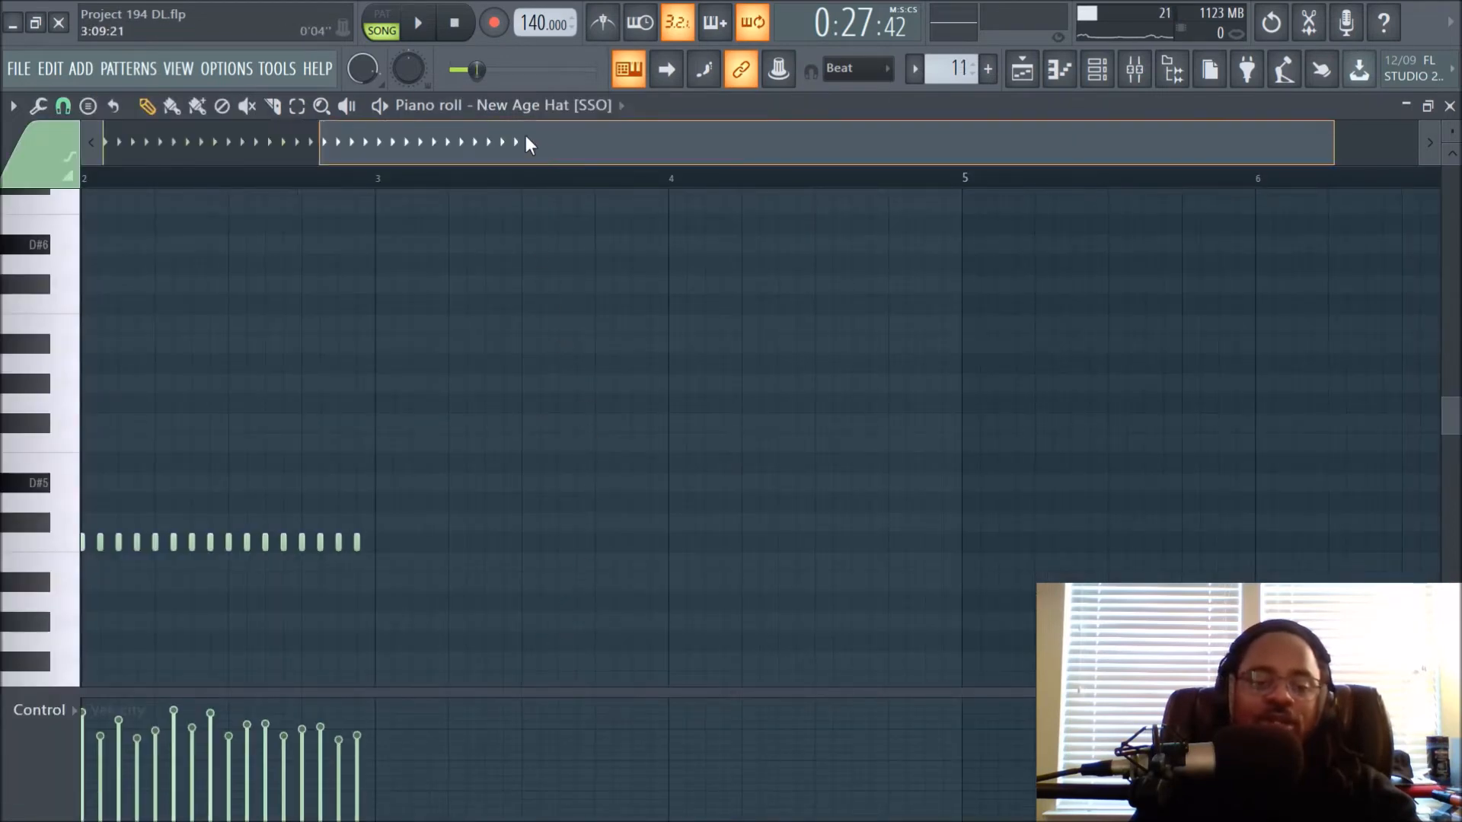
pyautogui.moveTo(538, 140); pyautogui.dragTo(318, 141)
pyautogui.scroll(-2, 316, 440)
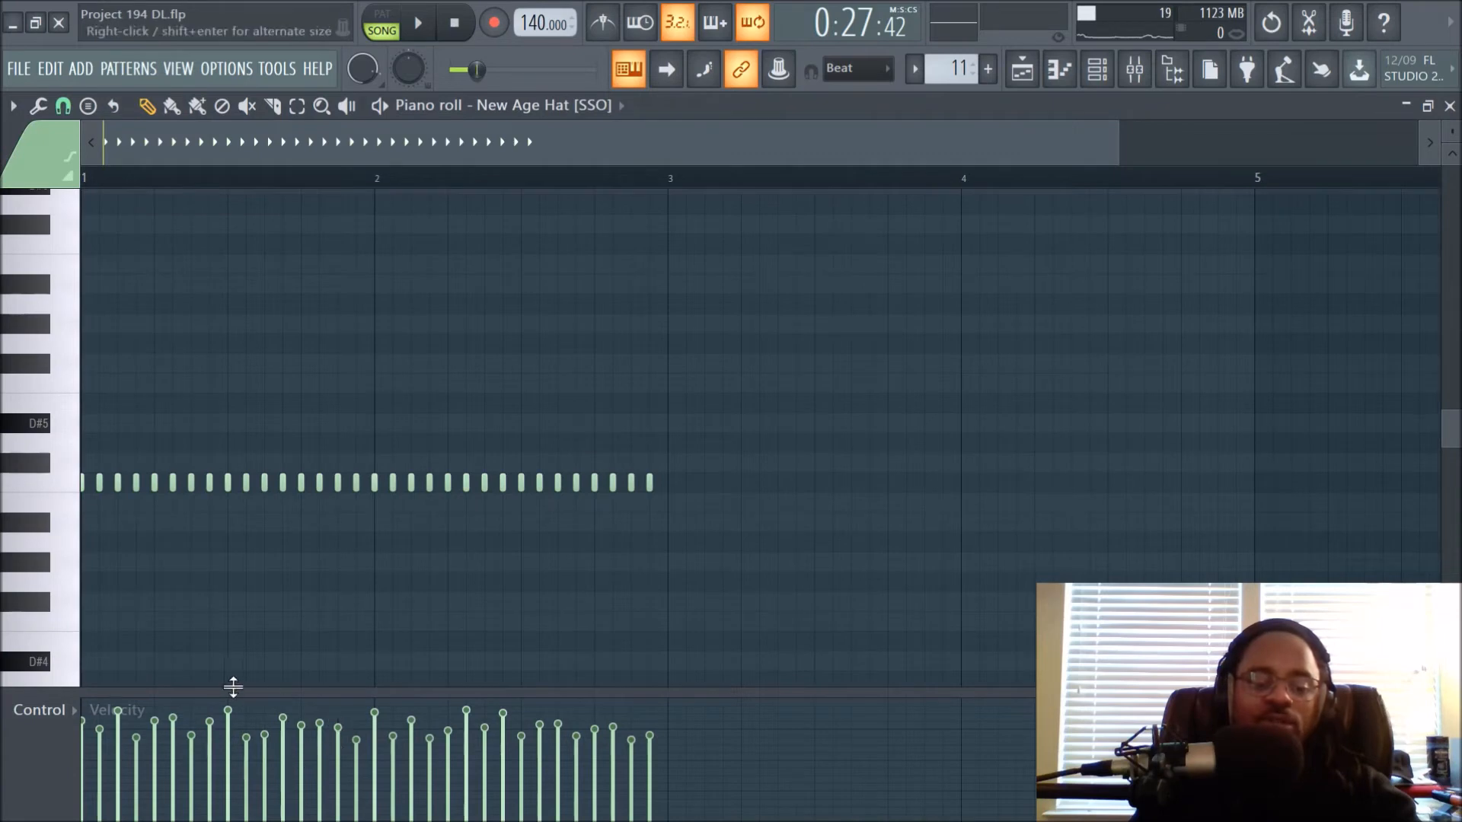
# Step: View the randomizer's level options with all hat notes selected, closing it without applying and clearing the selection
pyautogui.hotkey('ctrl', 'a')
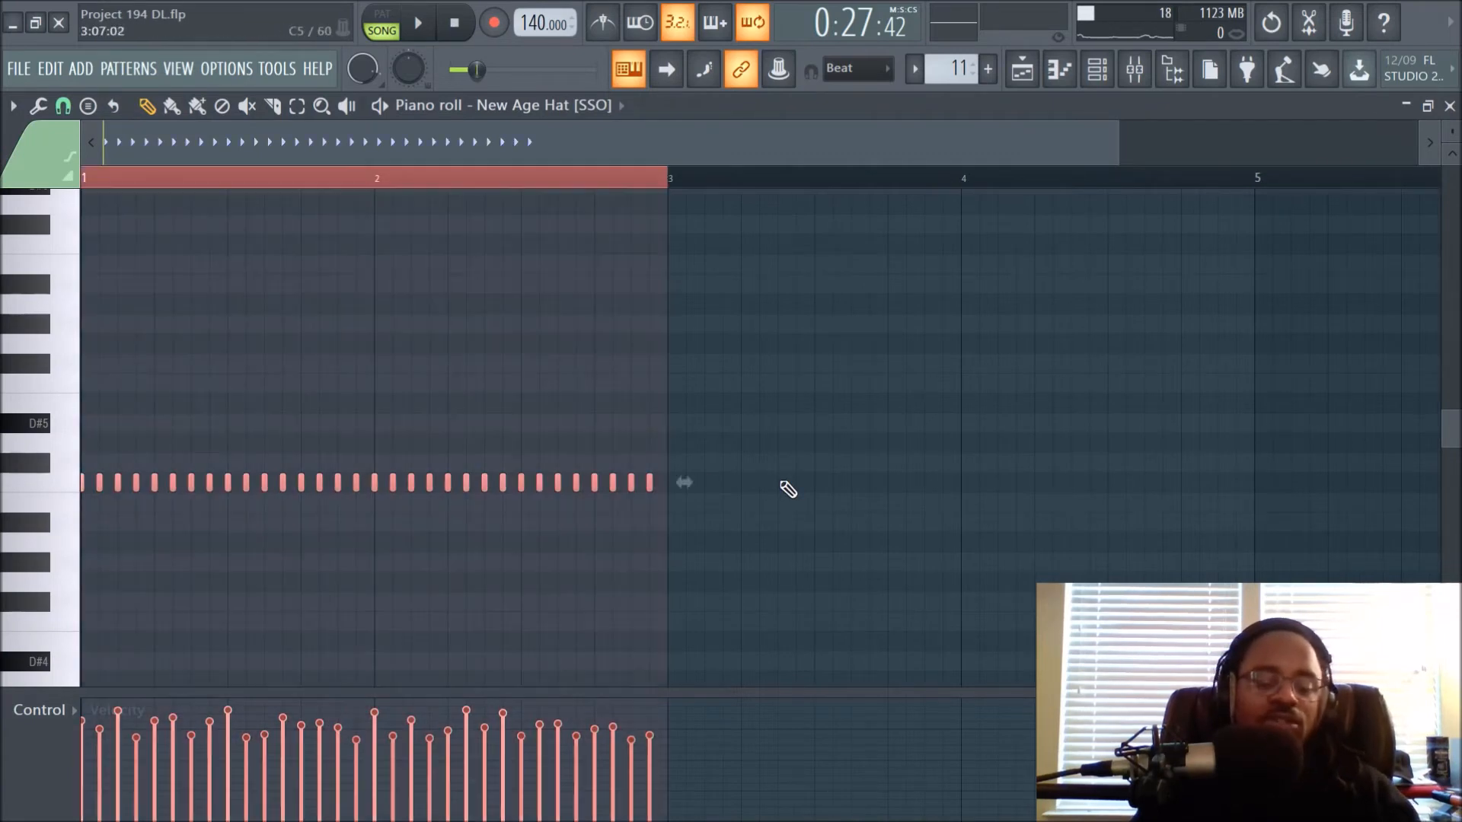
pyautogui.hotkey('alt', 'r')
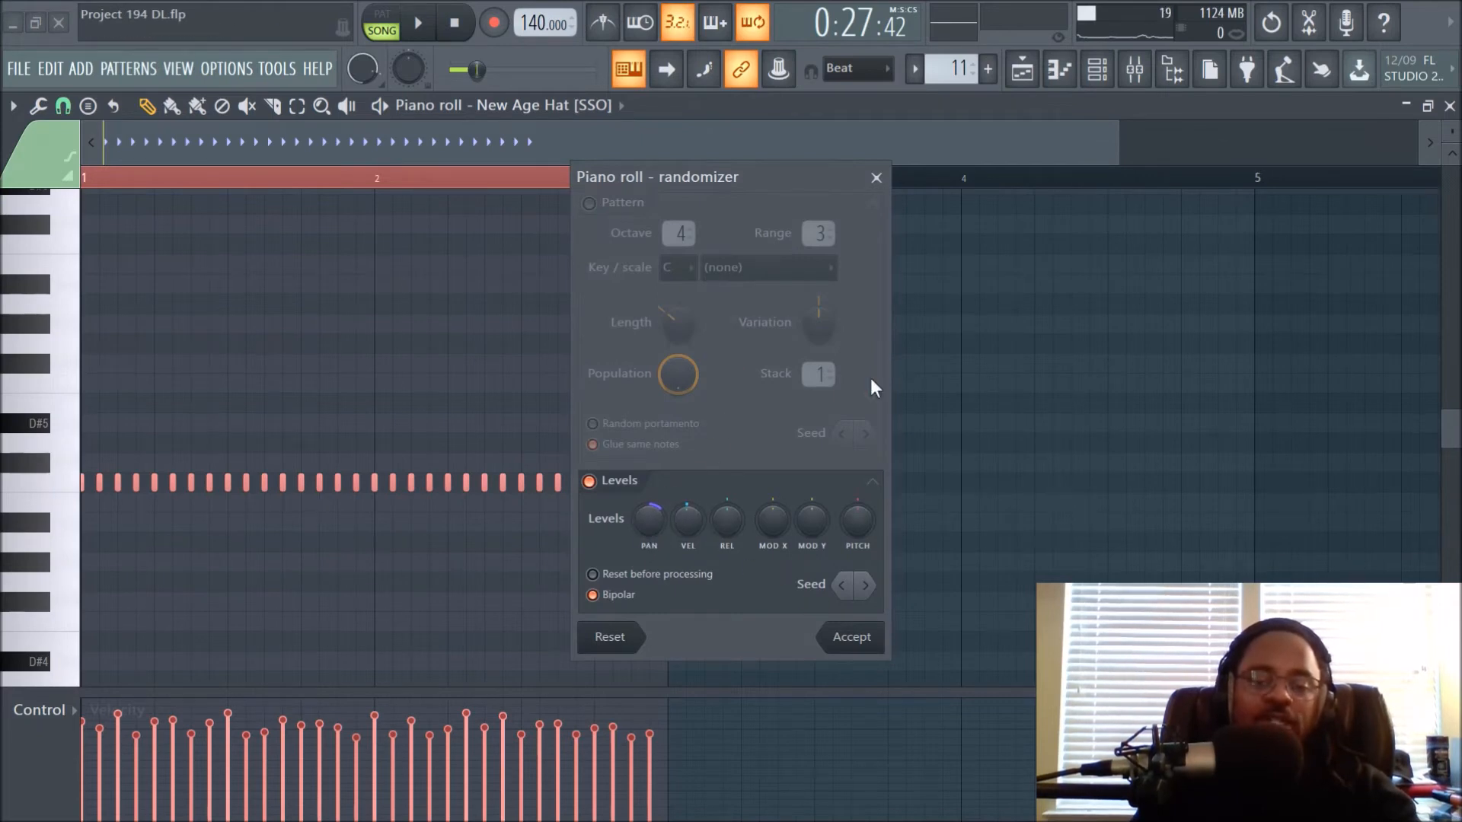
pyautogui.click(876, 177)
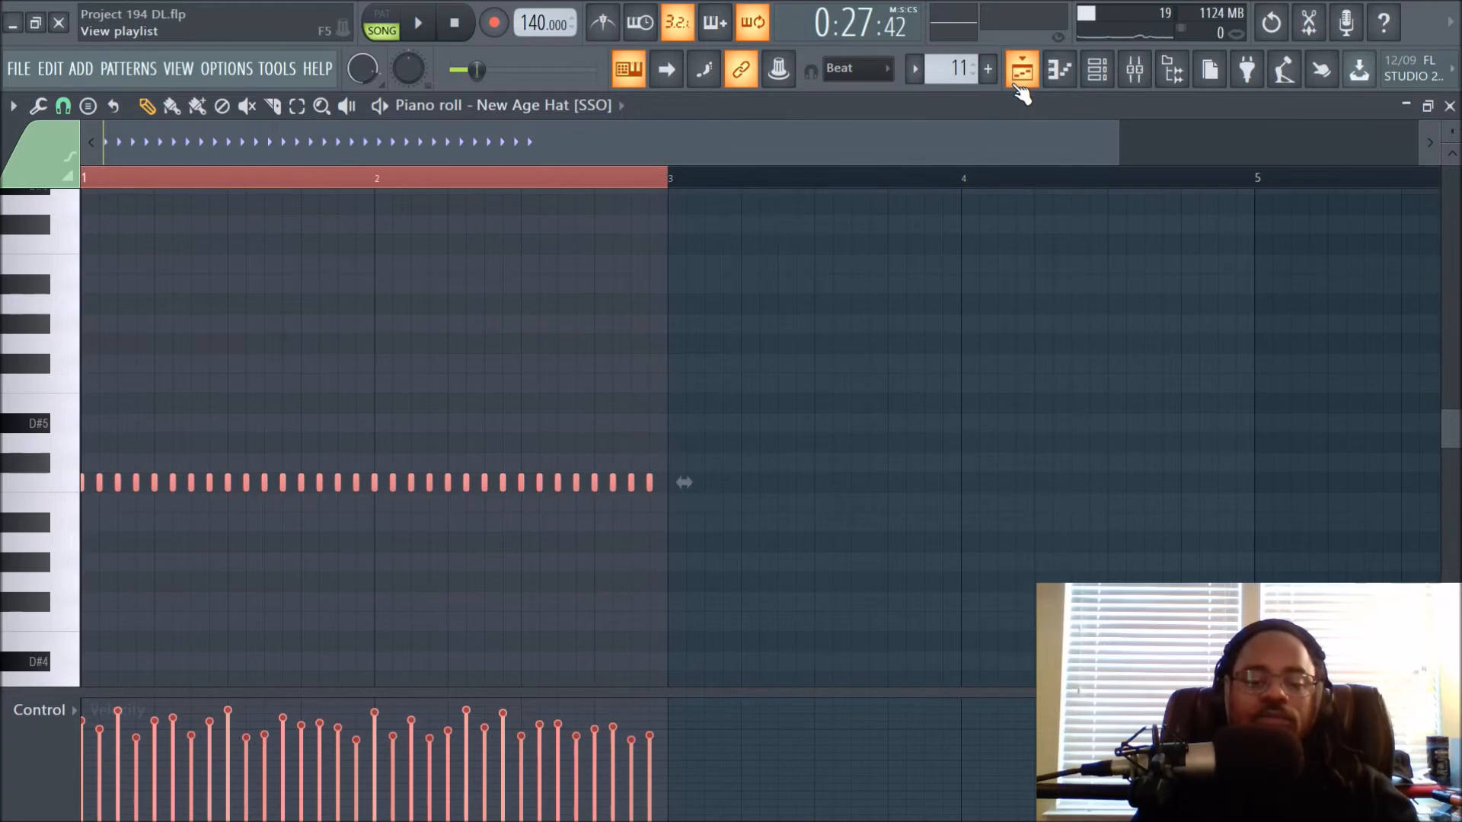
pyautogui.keyDown('ctrl'); pyautogui.click(782, 318); pyautogui.keyUp('ctrl')
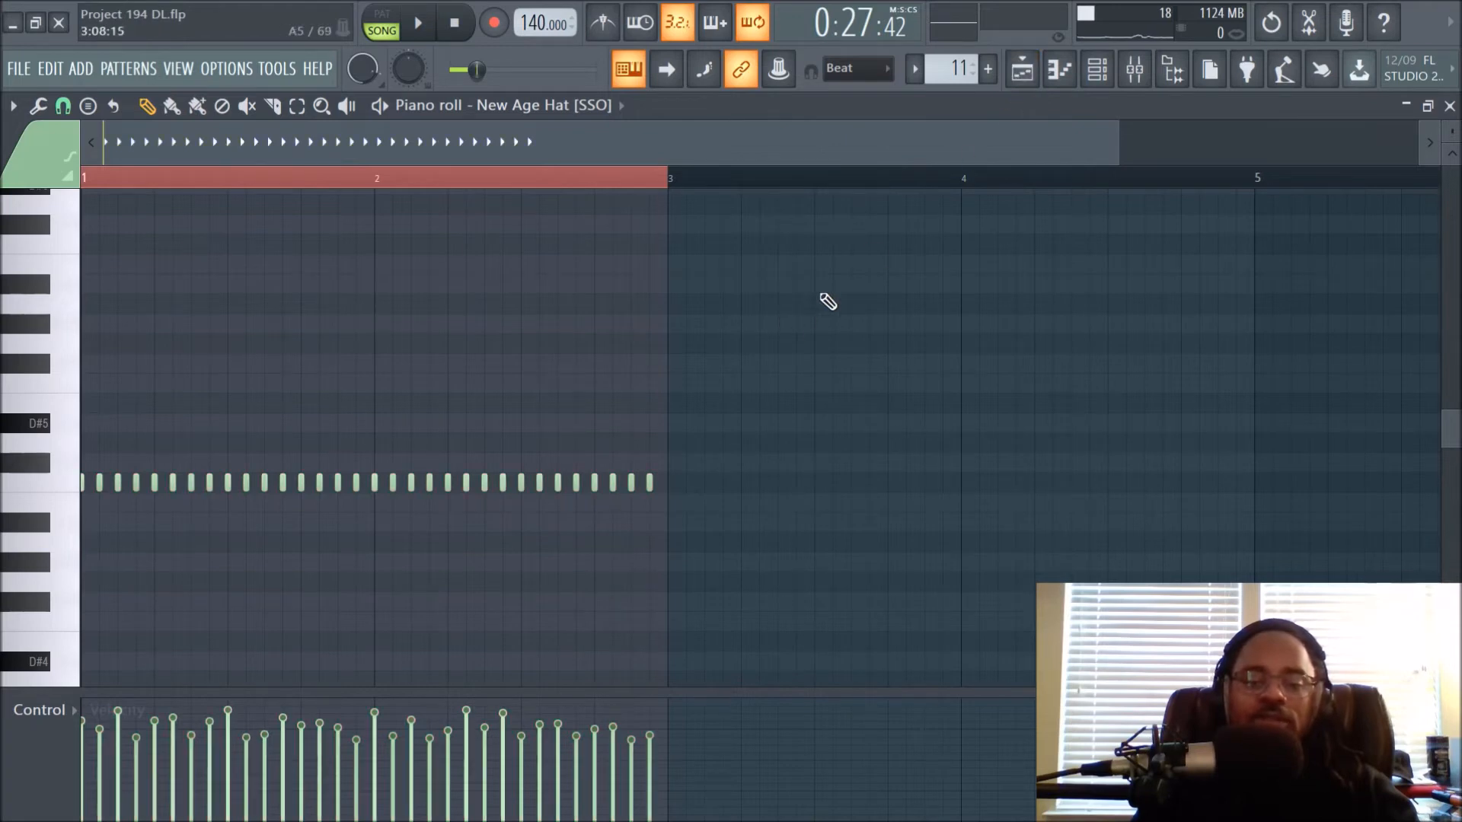
pyautogui.keyDown('ctrl'); pyautogui.click(644, 184); pyautogui.keyUp('ctrl')
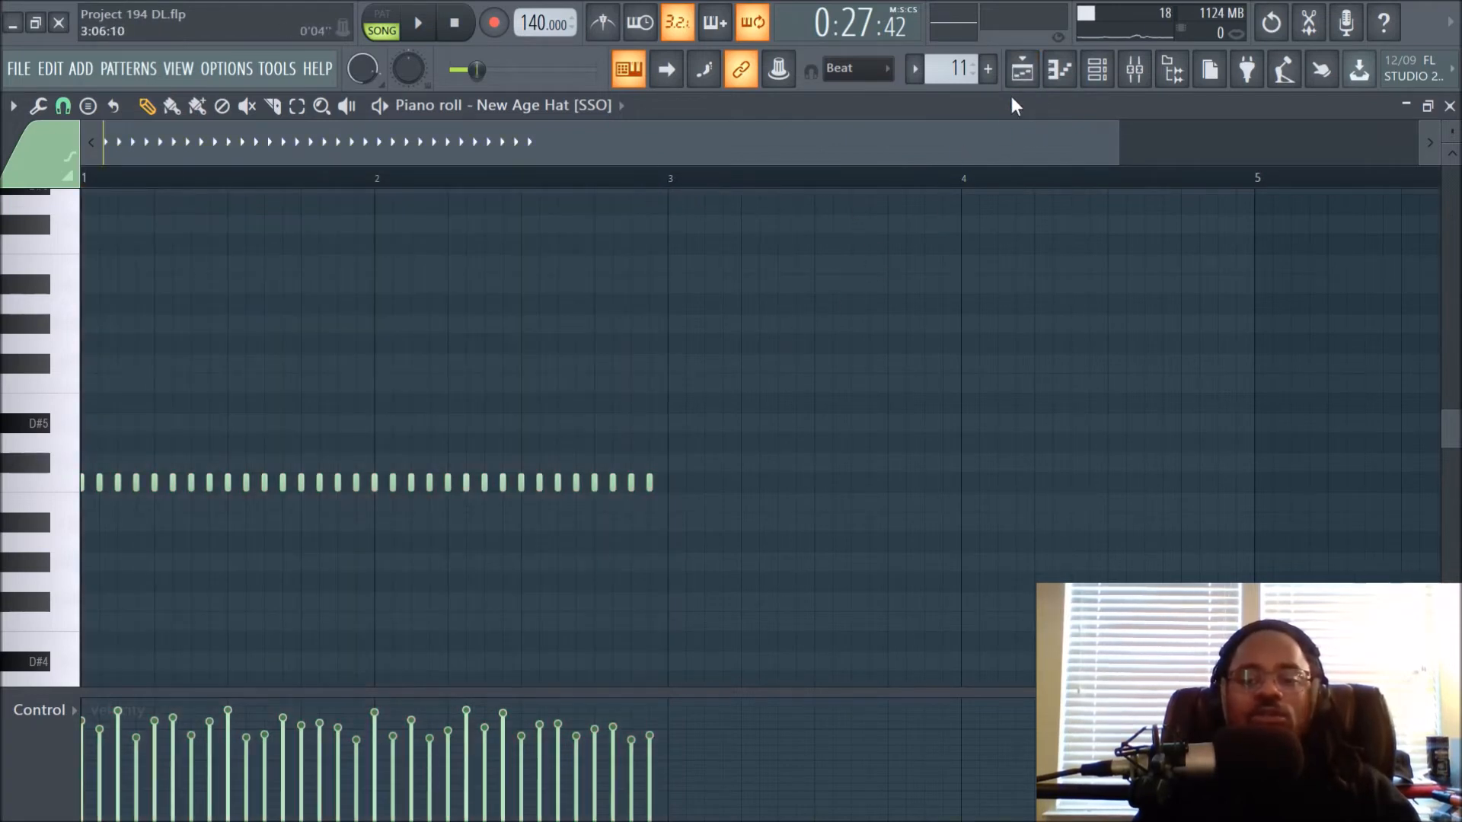
# Step: Play the song from the playlist with the hi-hat layer and view the Fruity parametric EQ 2 curve on the HiHat mixer track
pyautogui.click(1021, 69)
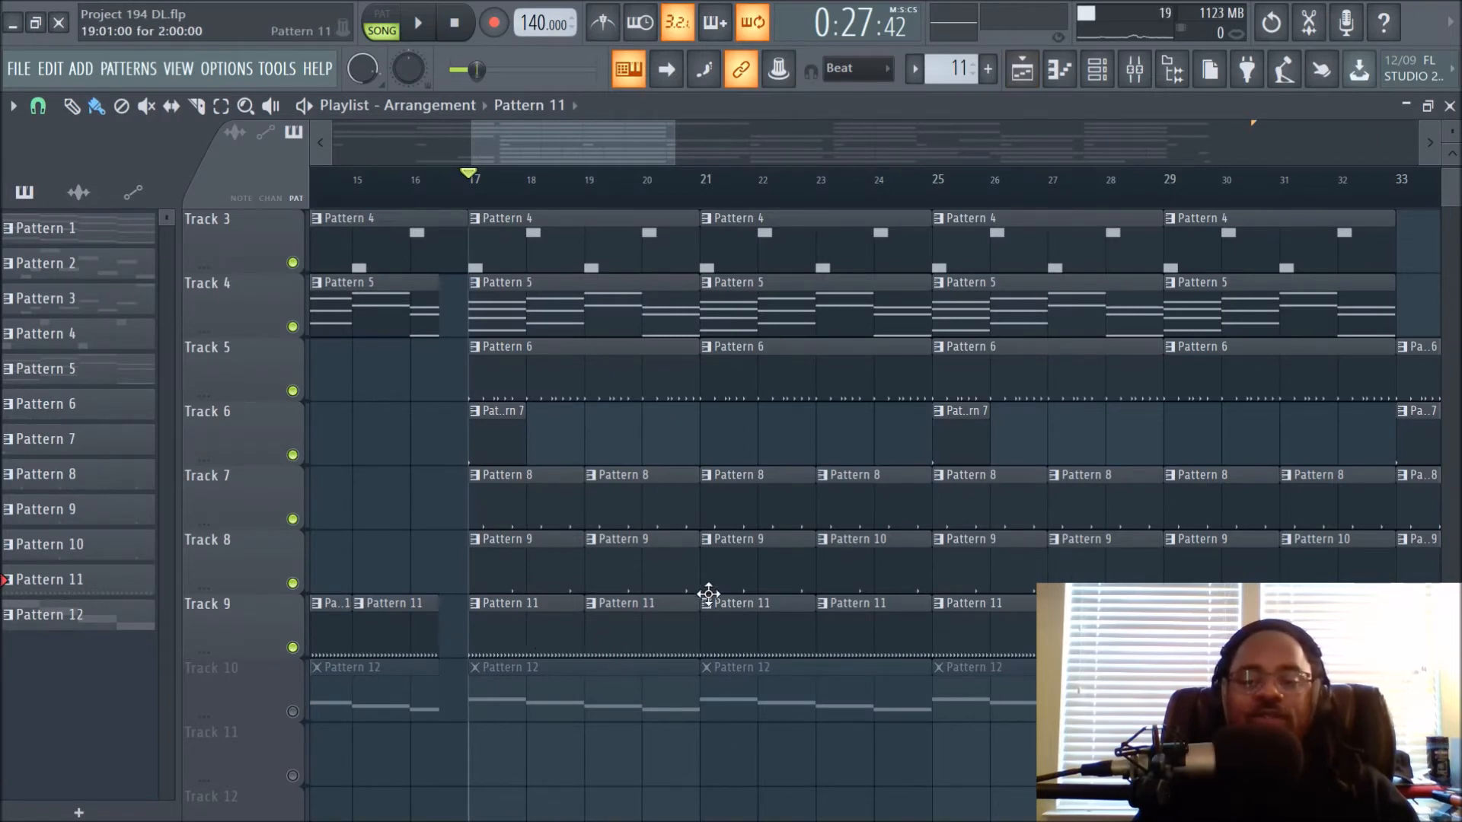
pyautogui.press('space')
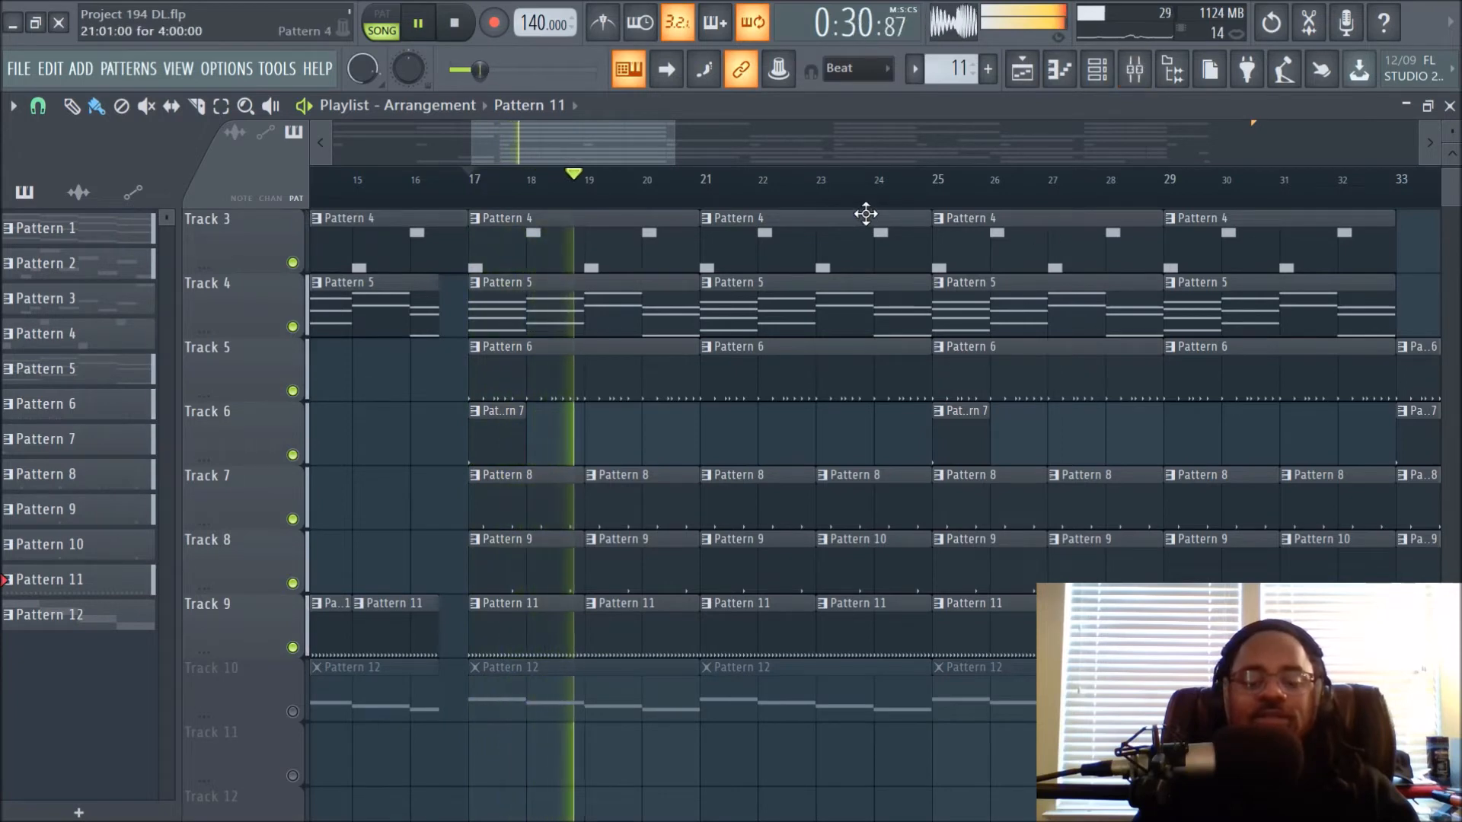
pyautogui.click(1134, 72)
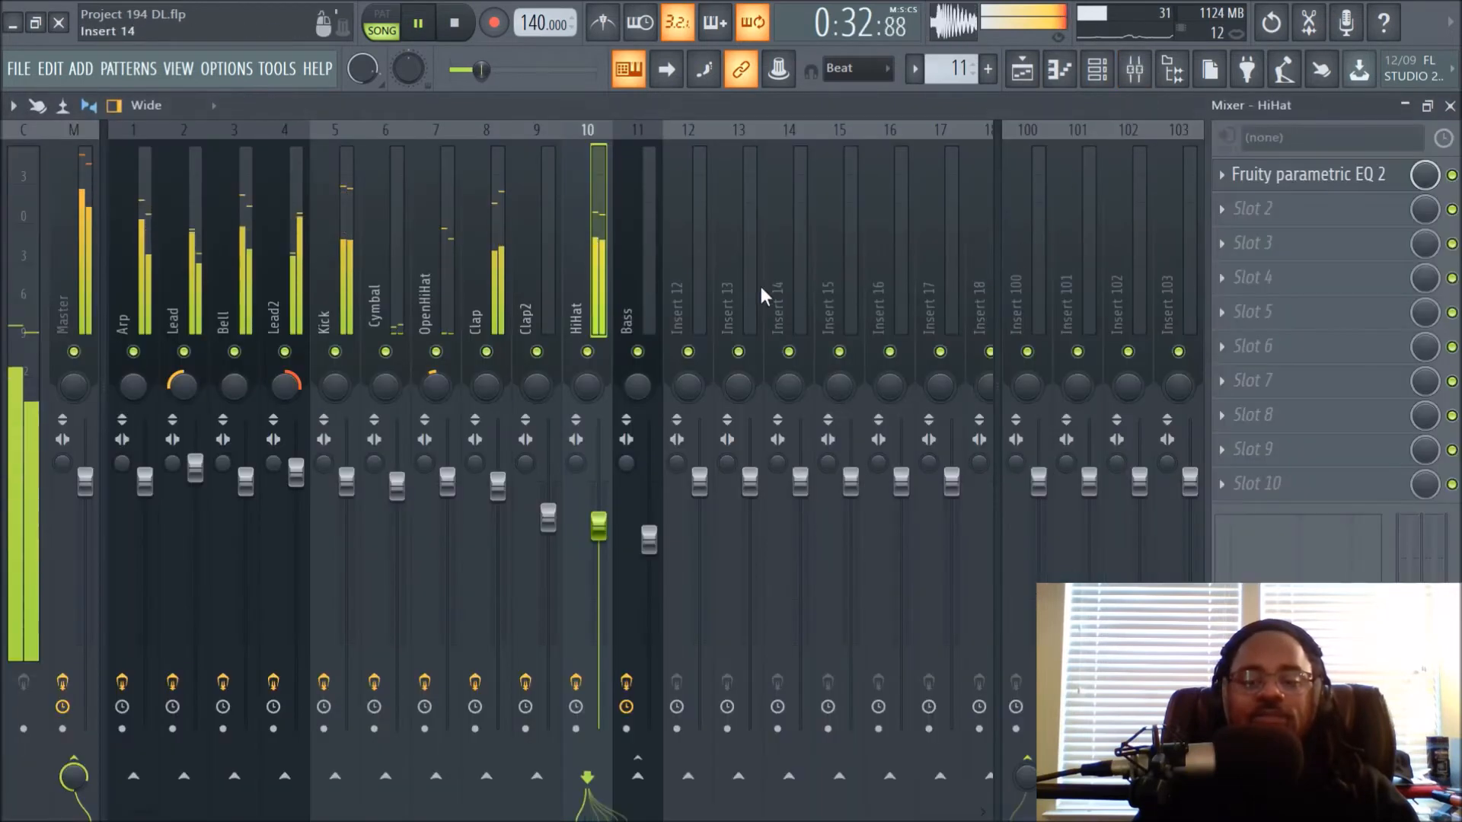
pyautogui.click(1315, 174)
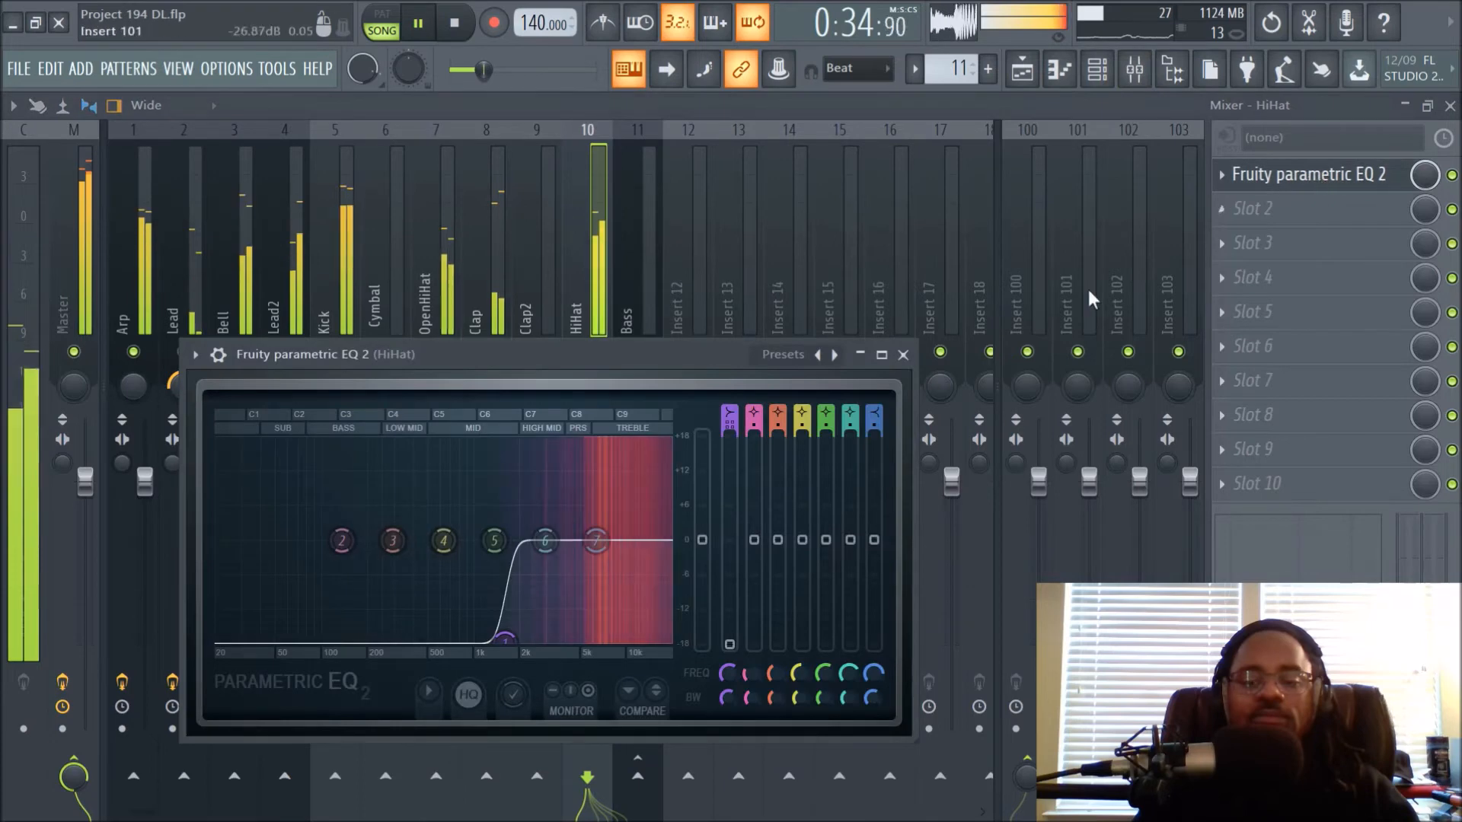
pyautogui.click(905, 355)
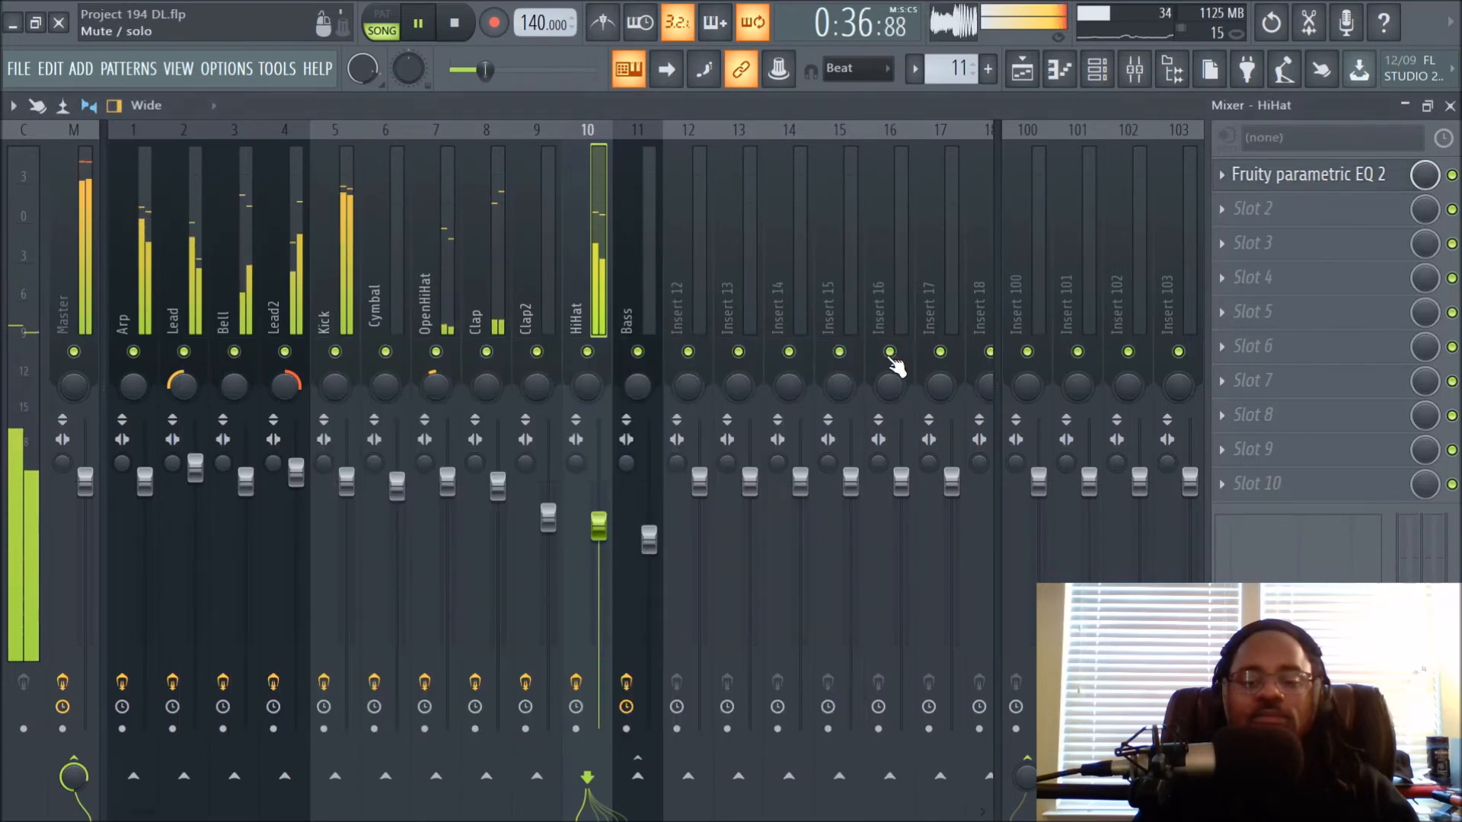
# Step: Check the effect slots of the Clap2 and Clap mixer tracks during playback, stopping the song when done
pyautogui.click(532, 264)
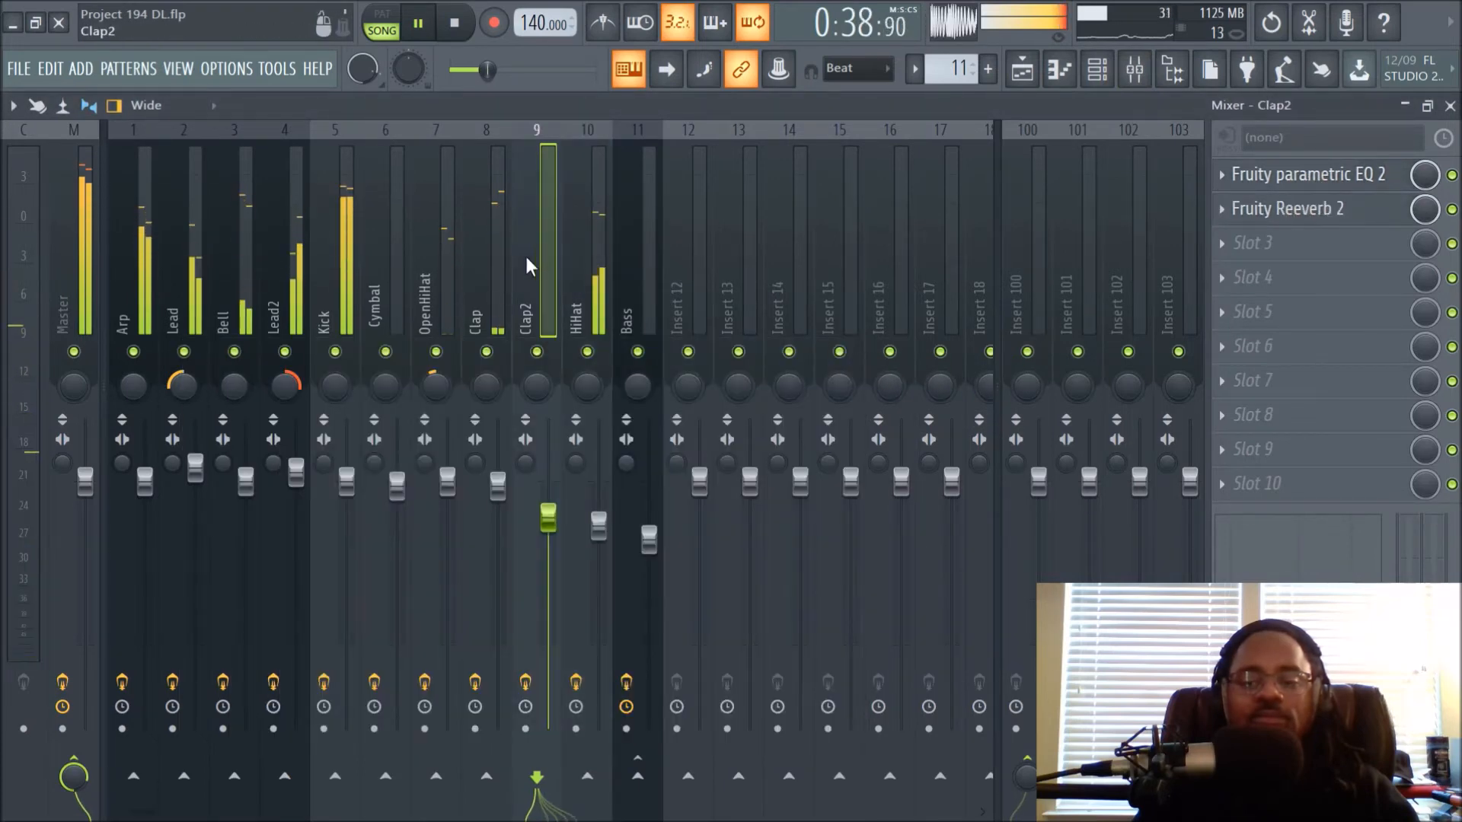
pyautogui.click(494, 262)
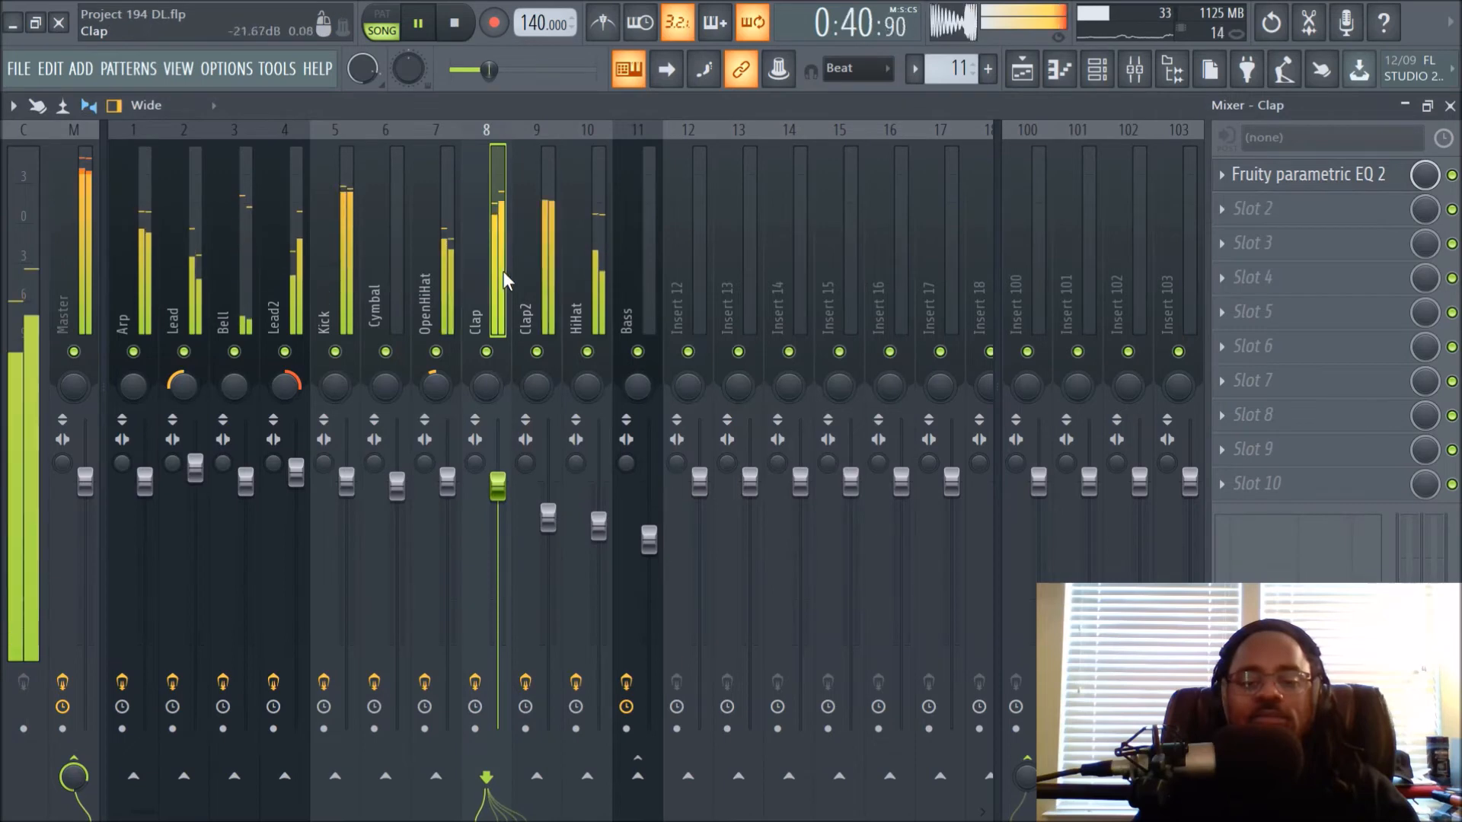
pyautogui.press('space')
# Step: Select the Clap2 and HiHat mixer tracks in turn and review the HiHat track's EQ with playback stopped
pyautogui.click(539, 280)
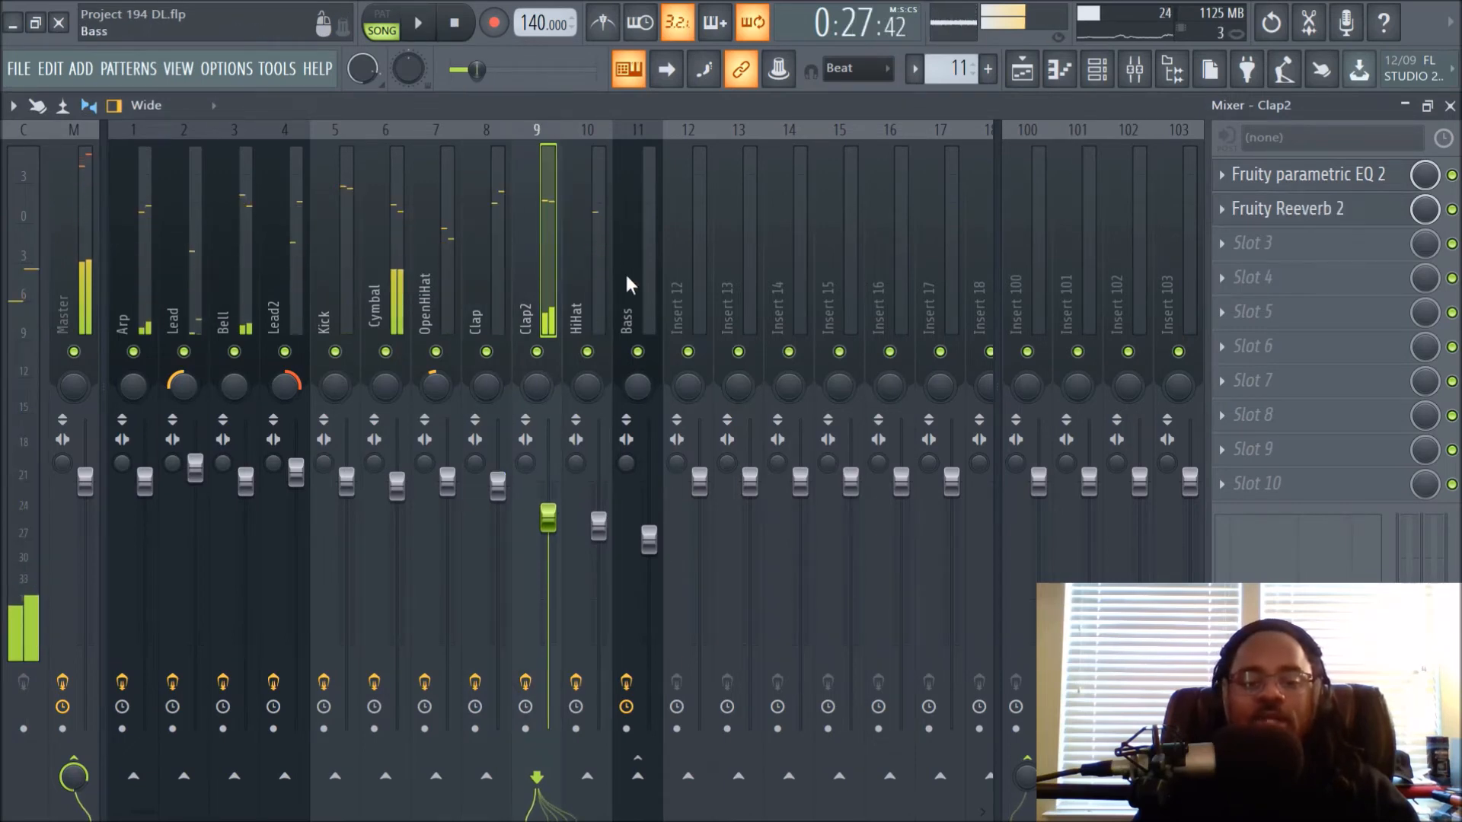
pyautogui.click(581, 277)
pyautogui.click(1228, 175)
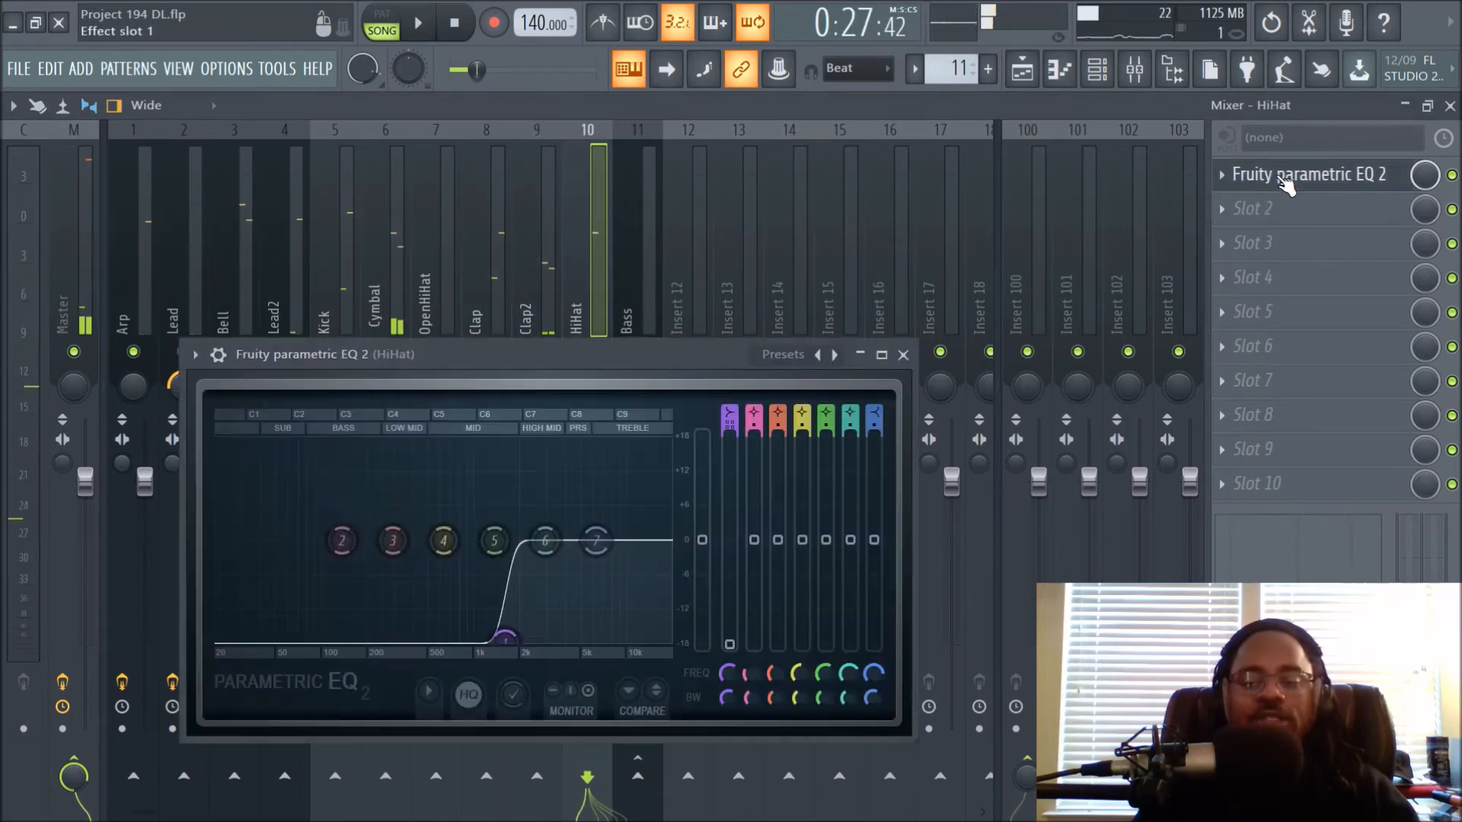
pyautogui.click(903, 356)
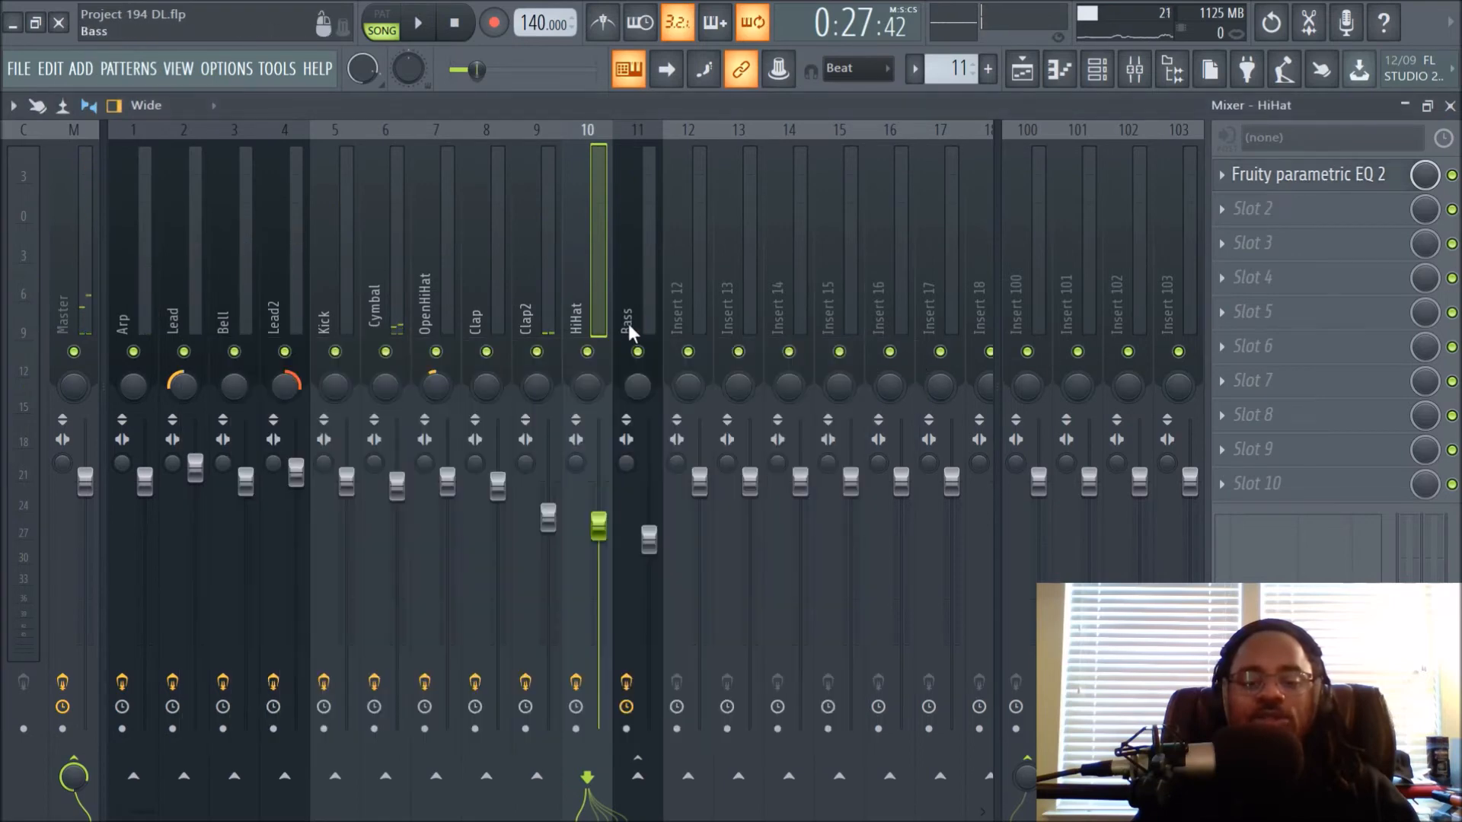
# Step: View the Fruity Reeverb 2 settings on the Clap2 mixer track and close the plugin
pyautogui.click(542, 297)
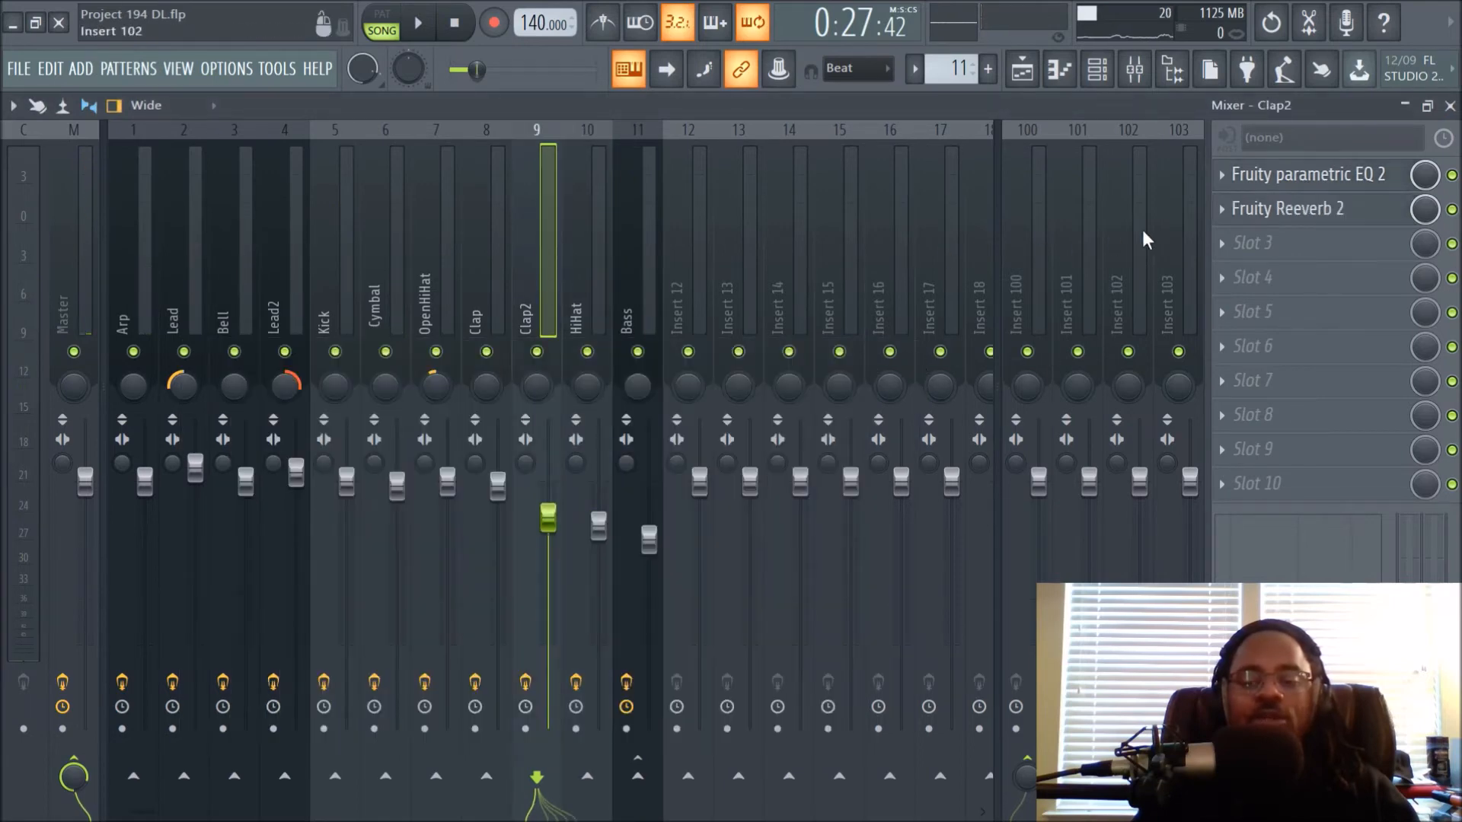
pyautogui.click(1266, 211)
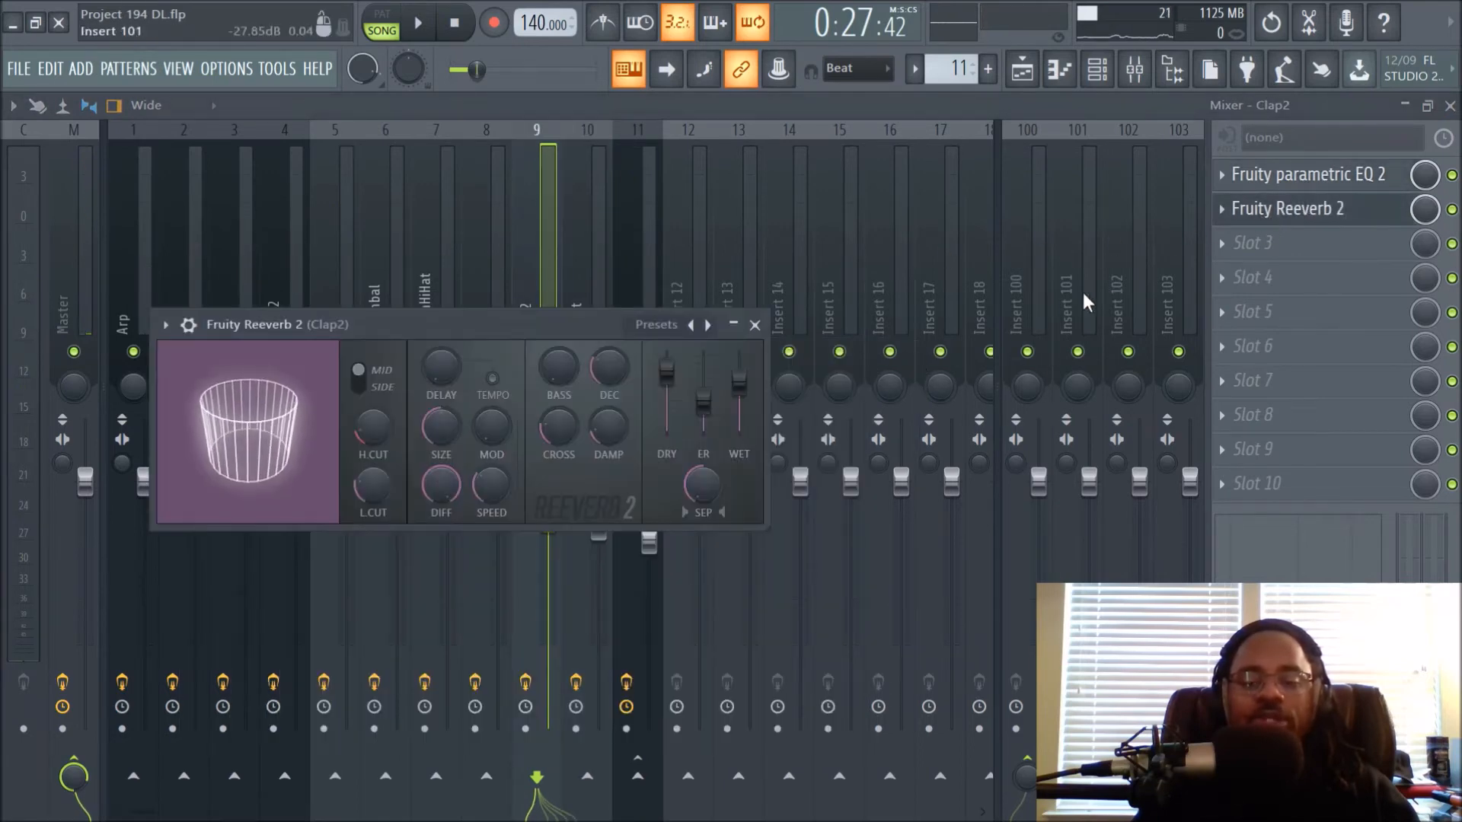
pyautogui.click(754, 325)
# Step: Return to the playlist and unmute Track 10, which holds the Pattern 12 bass clips
pyautogui.click(1020, 73)
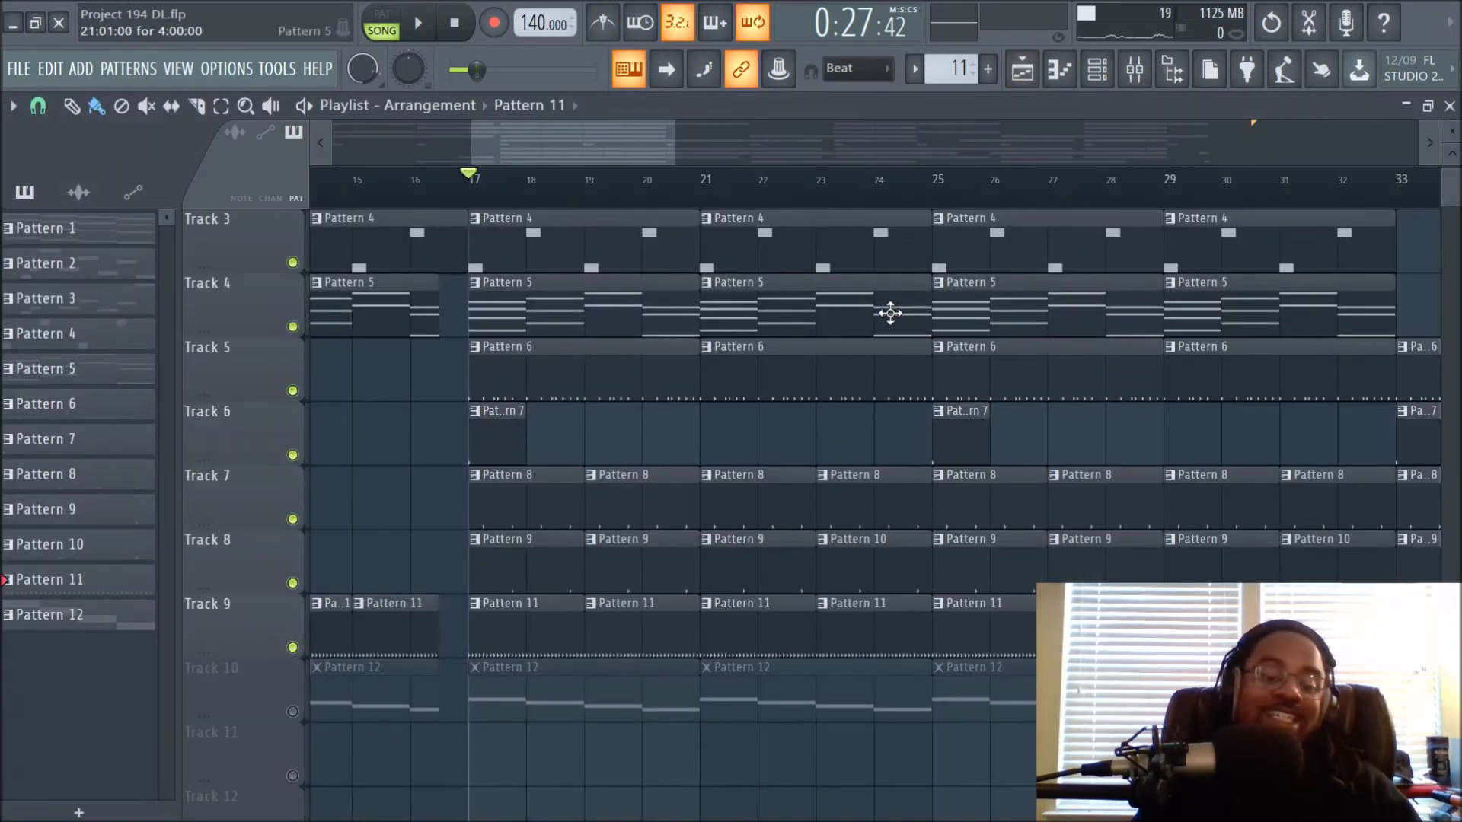
pyautogui.scroll(-1, 686, 542)
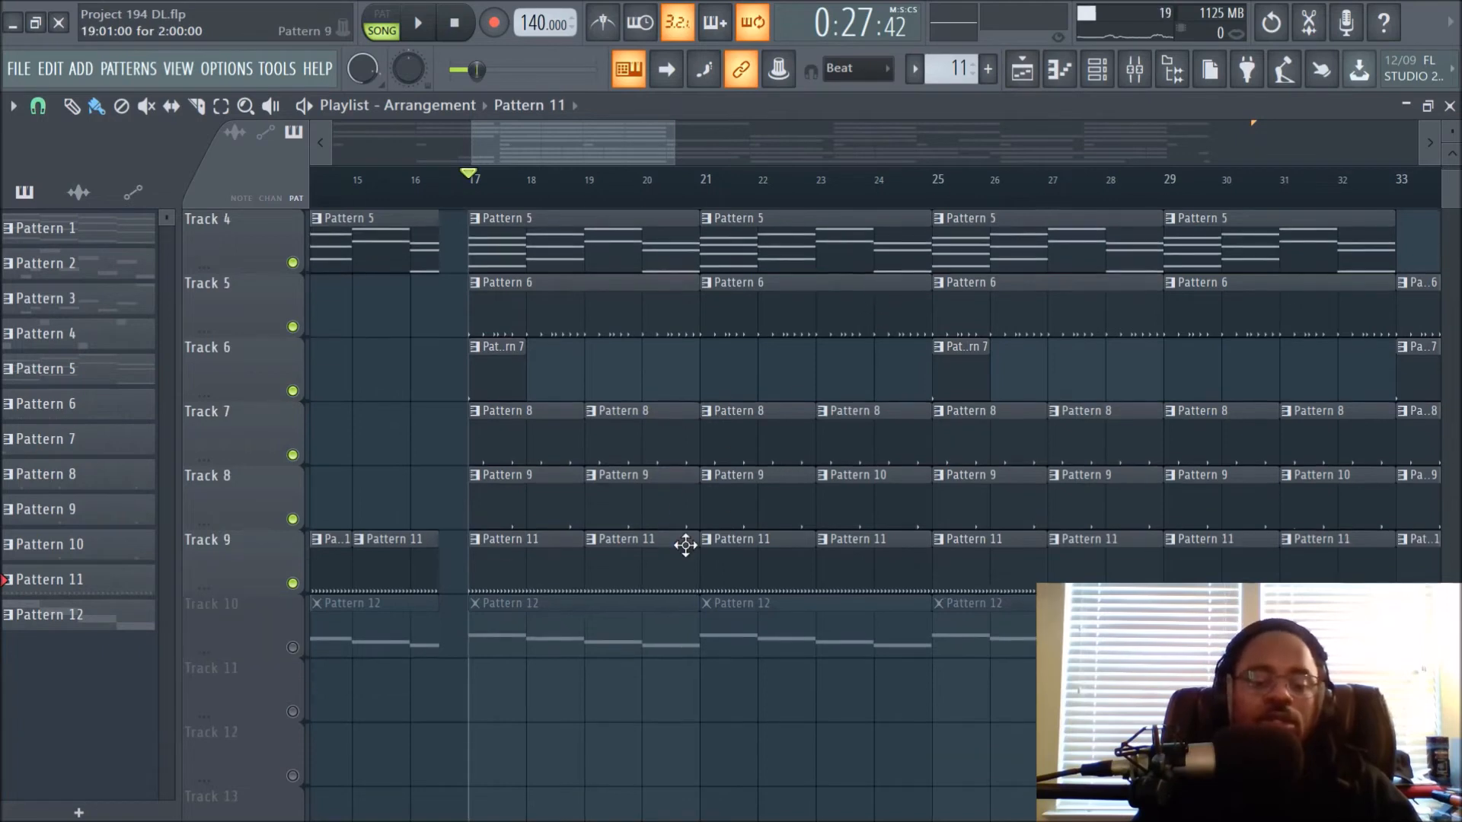
pyautogui.click(293, 648)
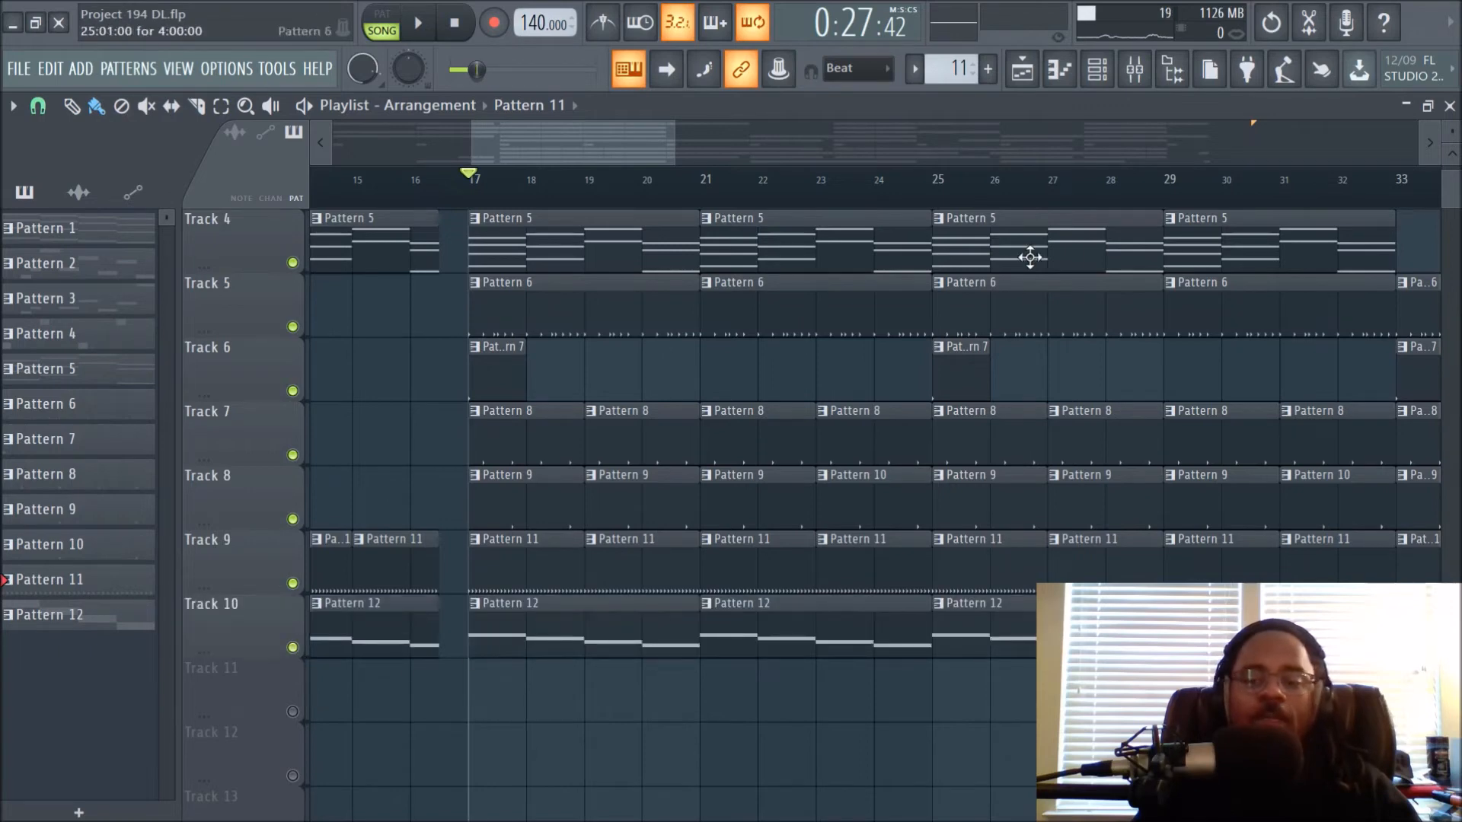
# Step: Solo the Bass track in the mixer and play the song to hear it alone
pyautogui.click(1136, 71)
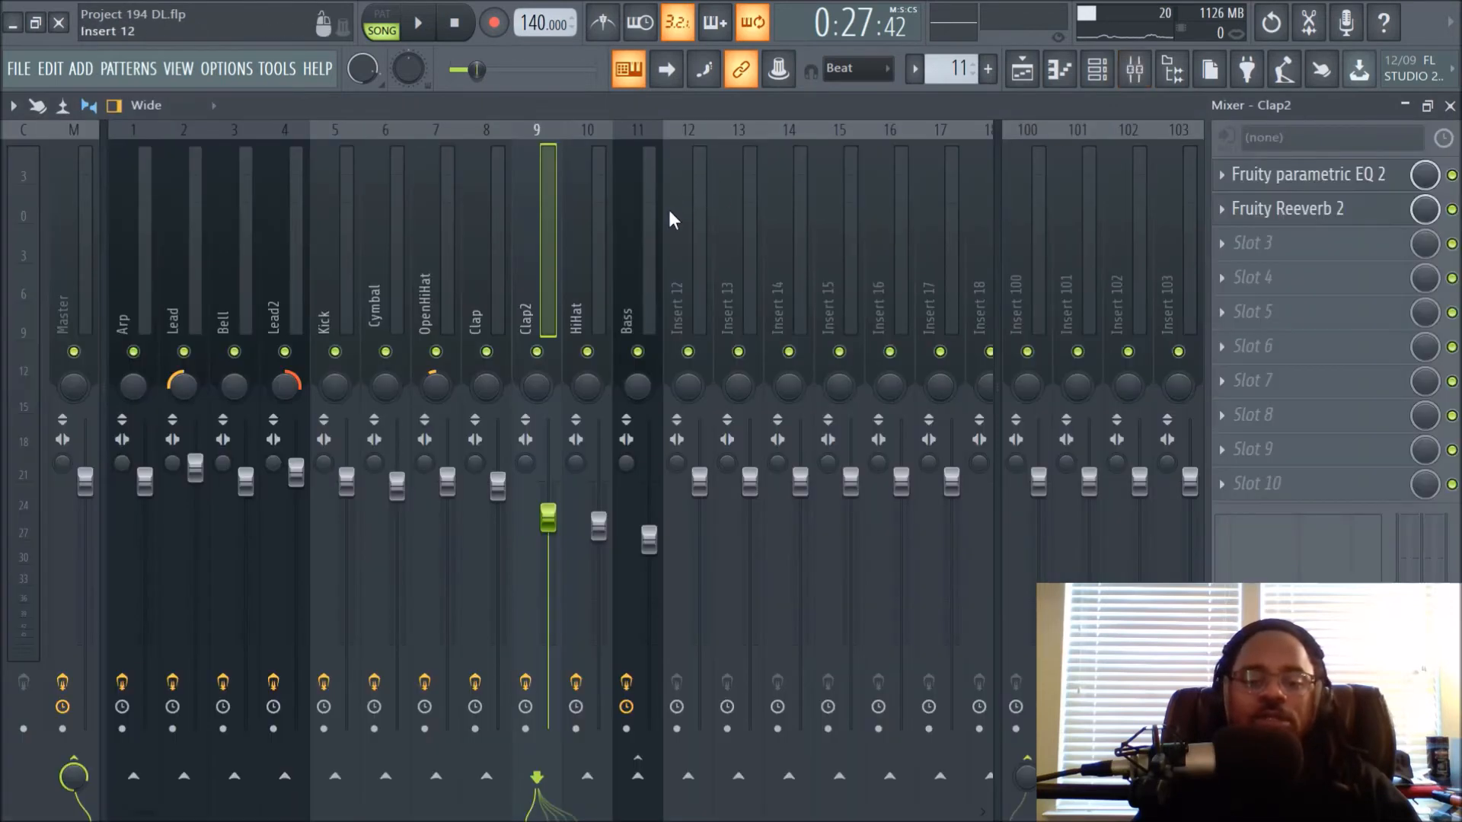
pyautogui.click(644, 253)
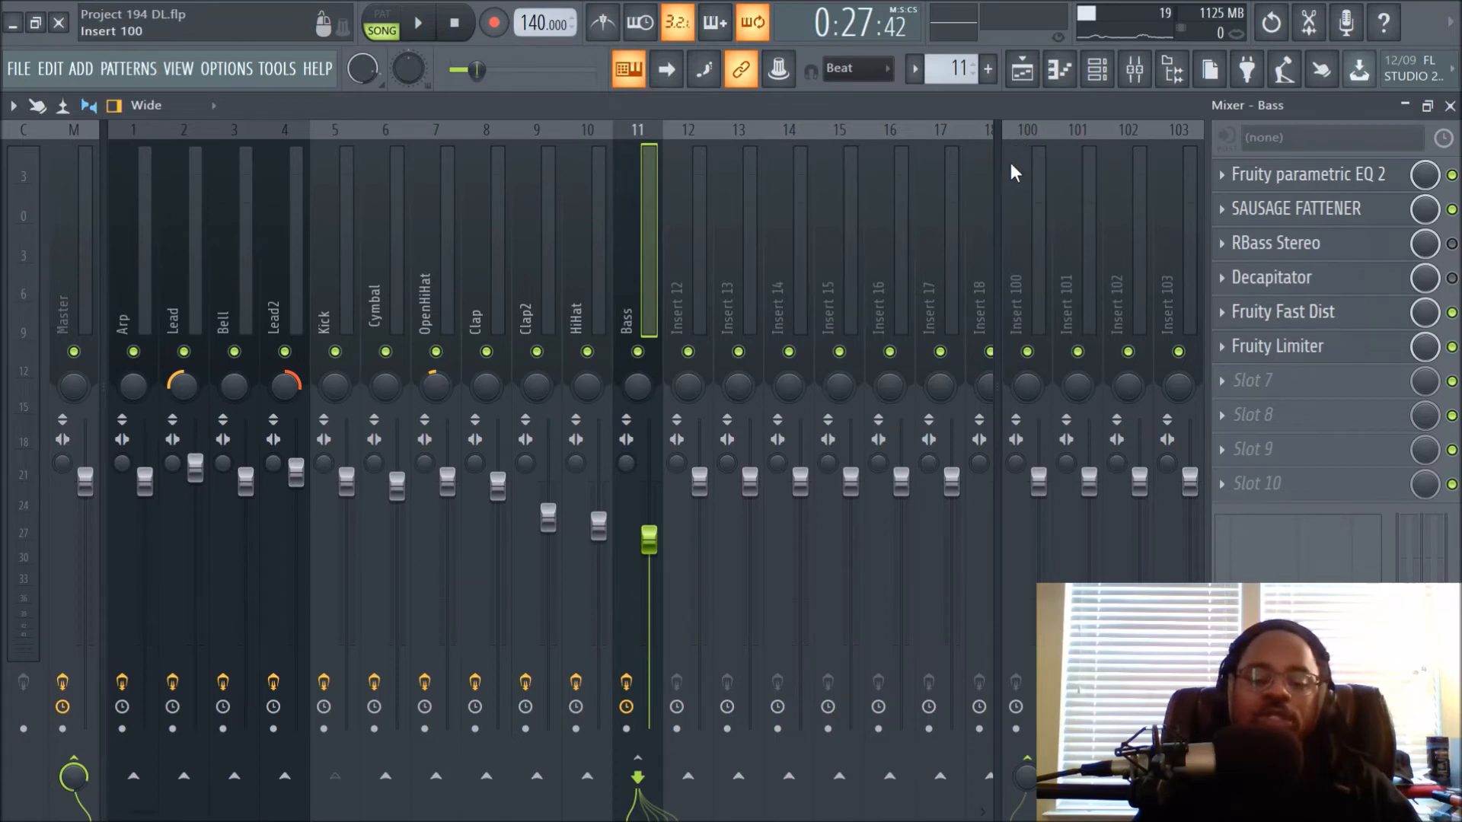
pyautogui.rightClick(637, 352)
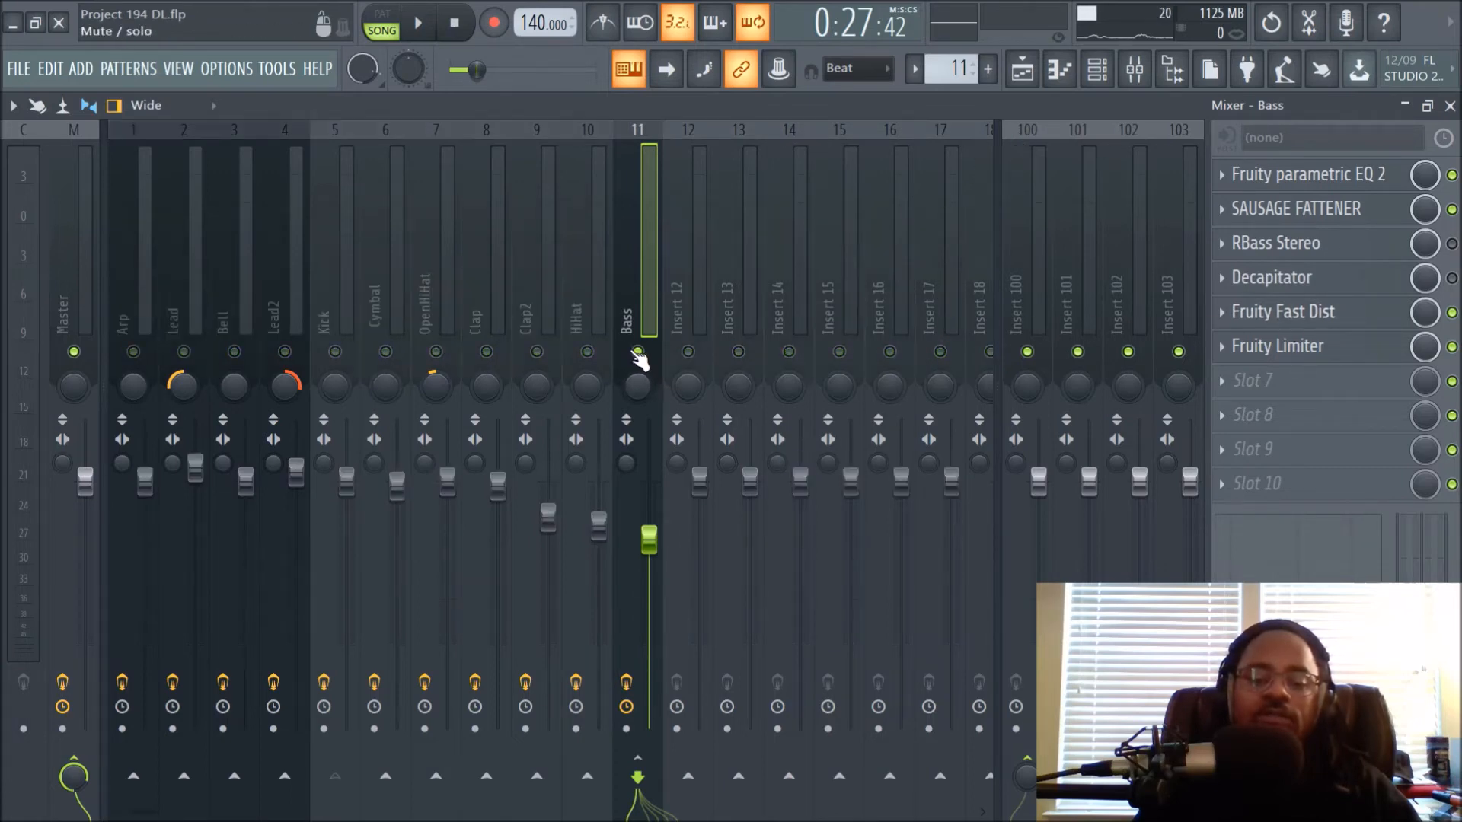
pyautogui.press('space')
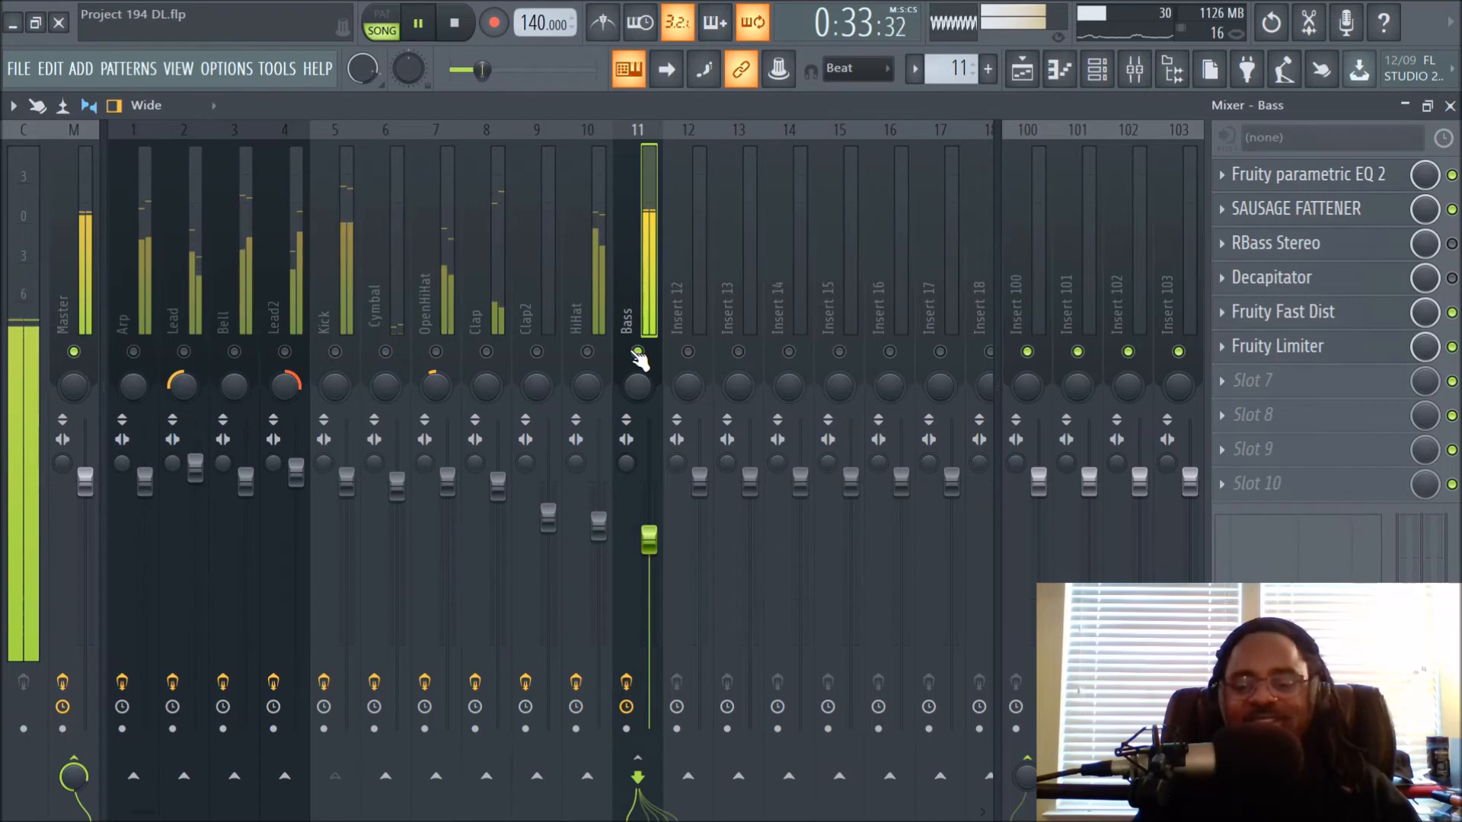
# Step: Bypass the Bass mixer track's effects and play it soloed for comparison, then re-enable the effects and stop playback
pyautogui.press('space')
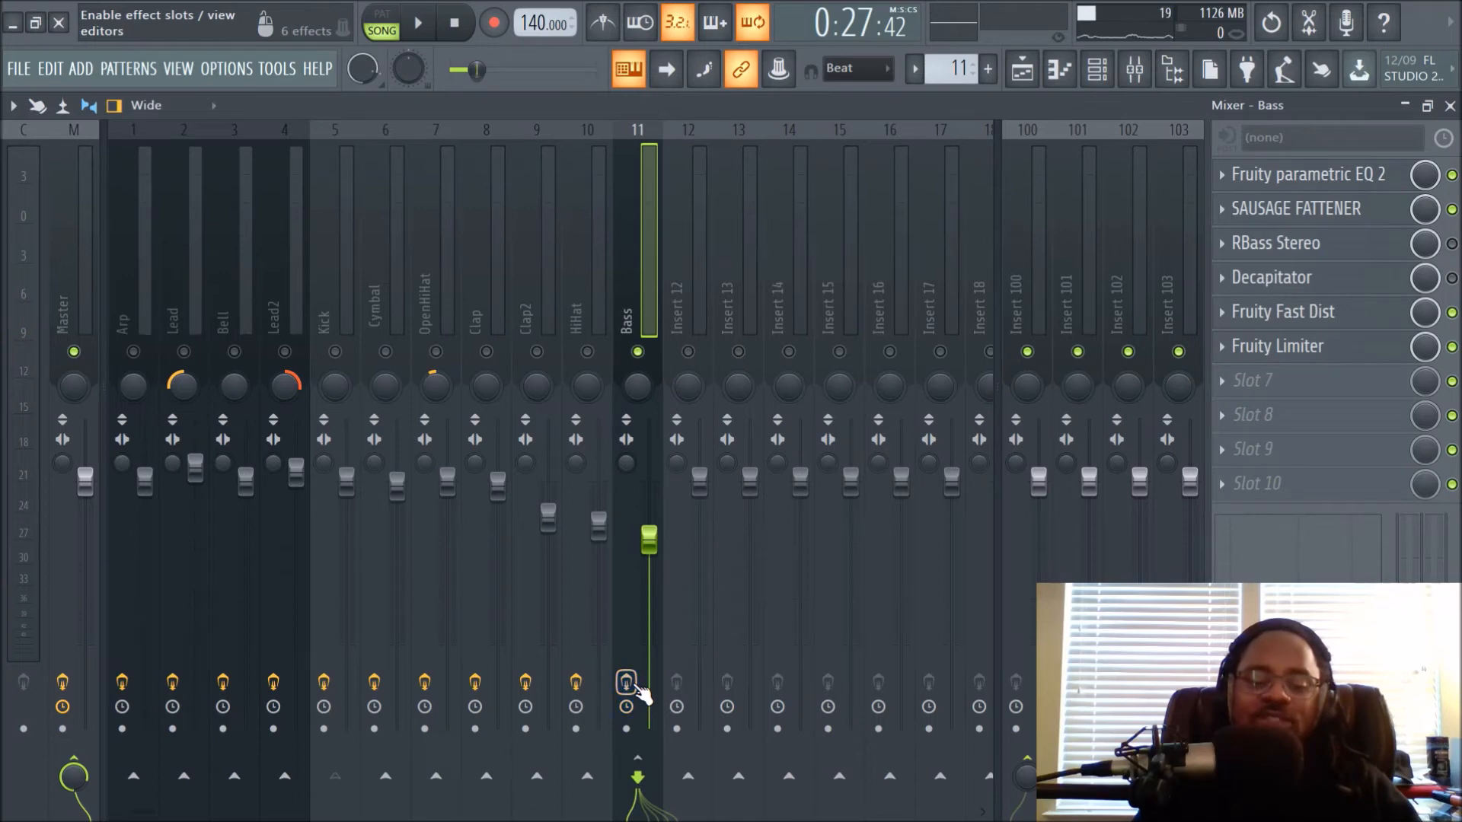
pyautogui.press('space')
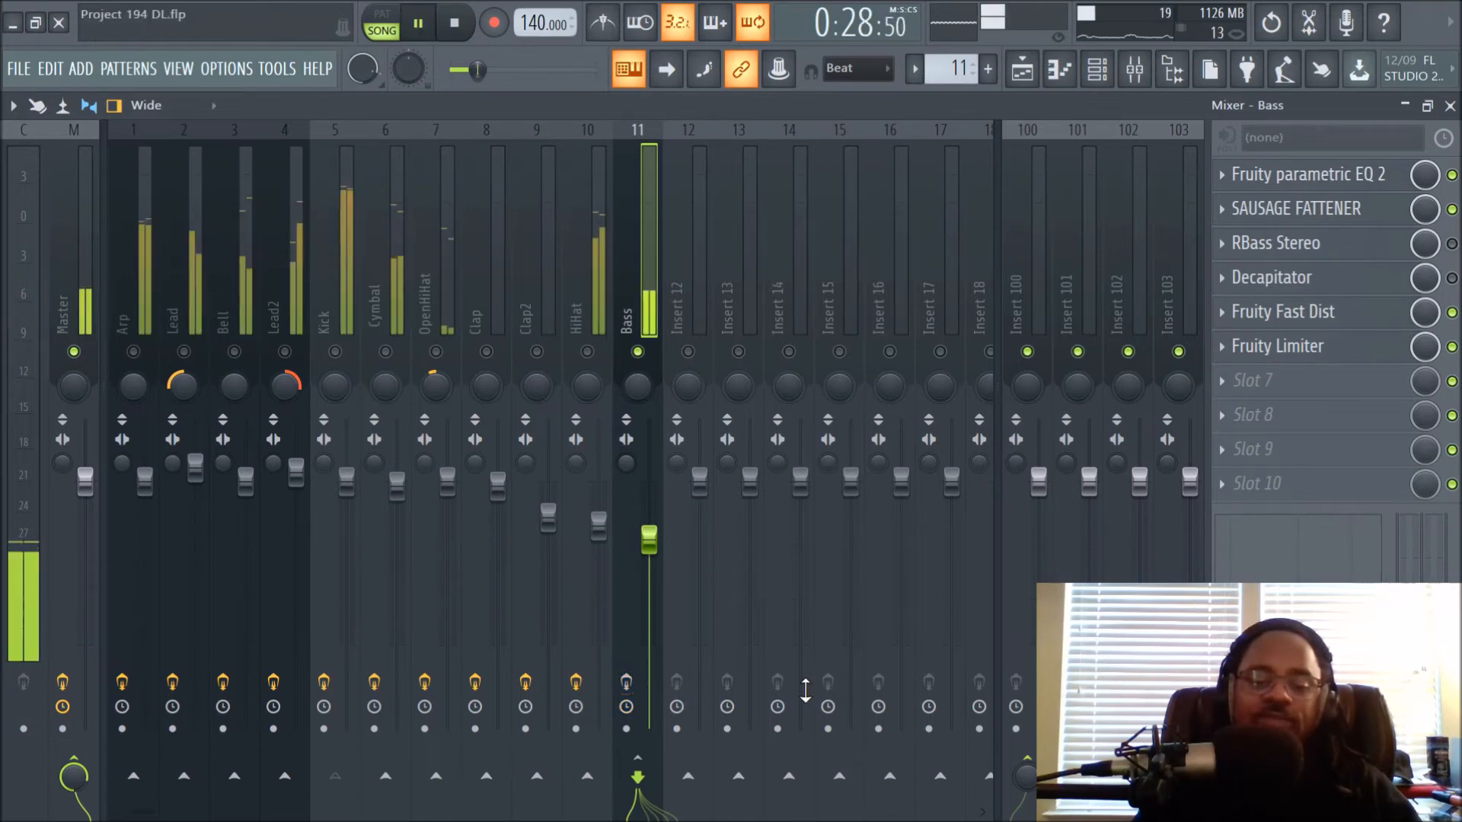
pyautogui.click(626, 682)
pyautogui.press('space')
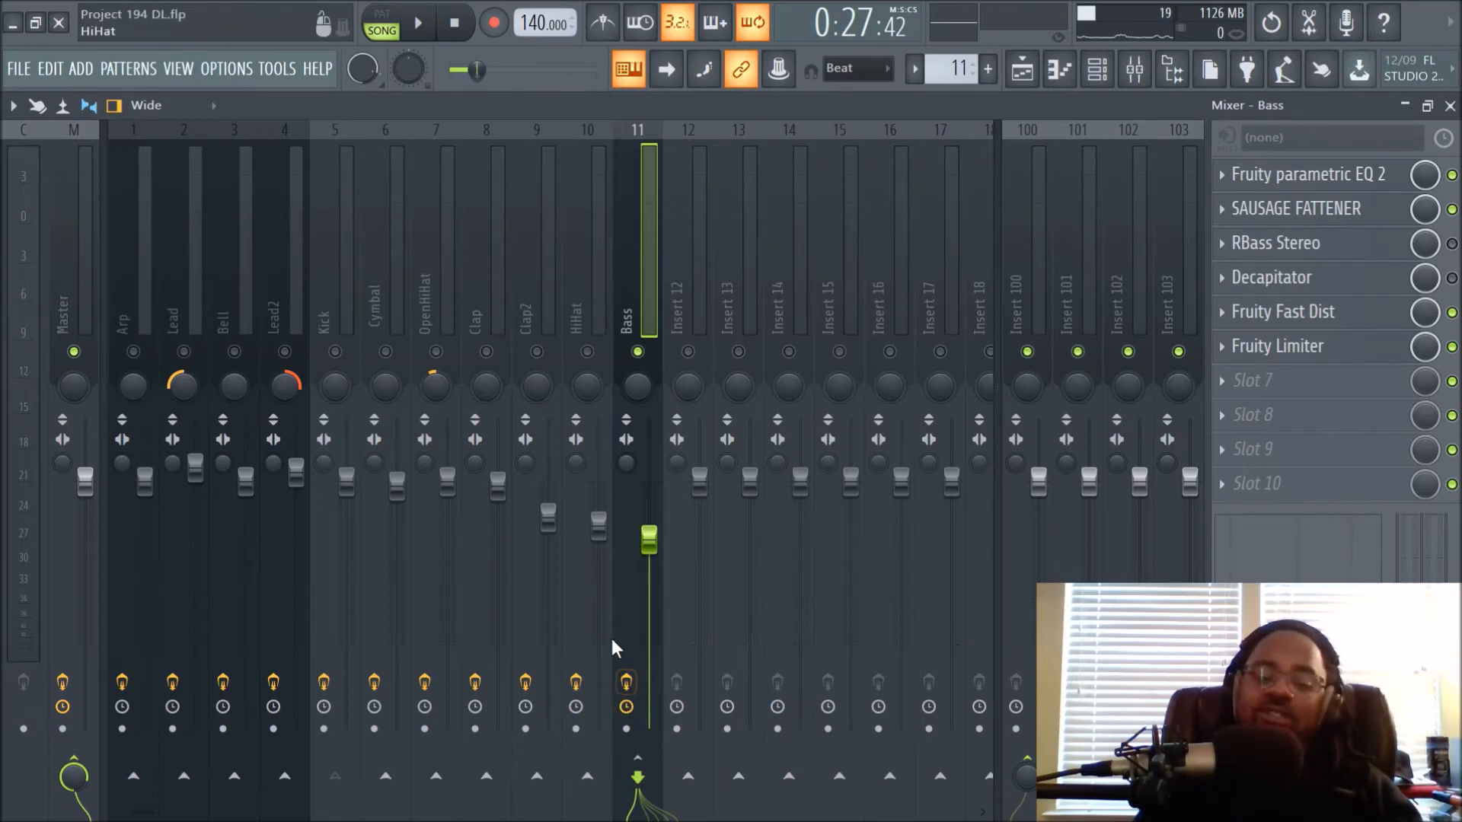
# Step: Open the Track 1 Pattern 1 clip's notes in the piano roll and examine the chords from bar 1, sounding the F#4 key
pyautogui.click(1022, 69)
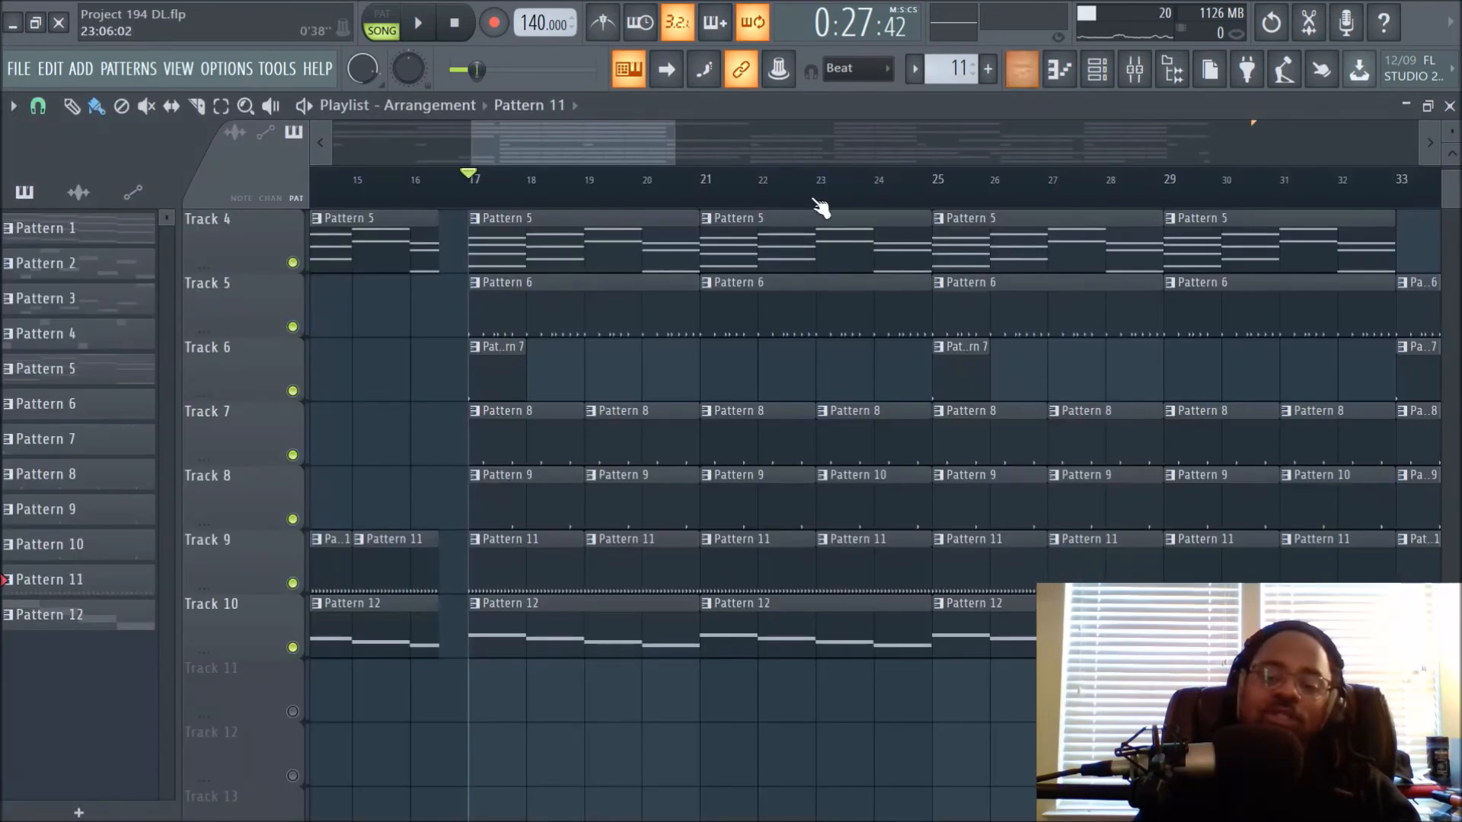
pyautogui.scroll(3, 619, 261)
pyautogui.doubleClick(619, 261)
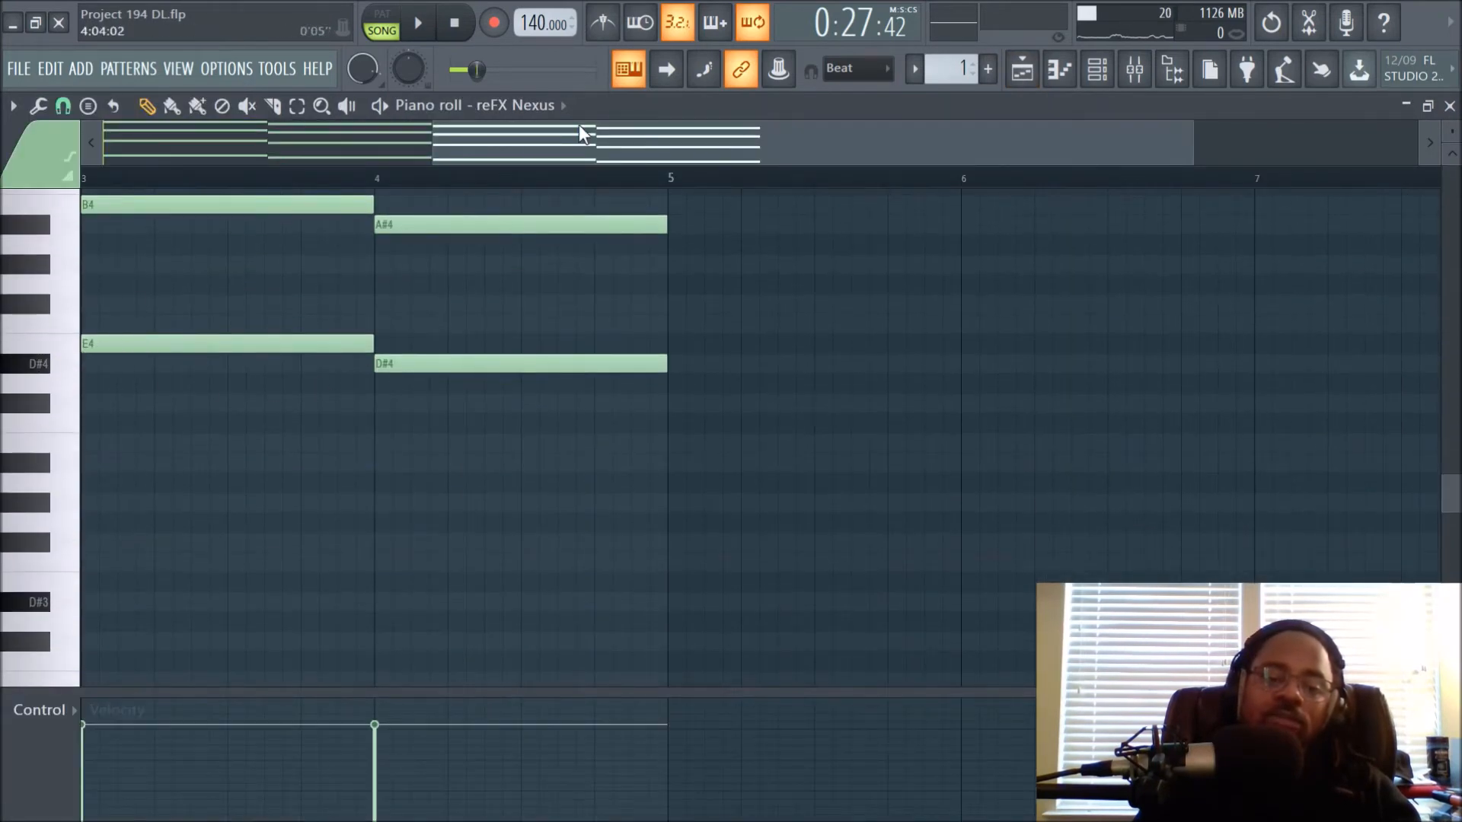
pyautogui.moveTo(583, 145); pyautogui.dragTo(248, 146)
pyautogui.click(42, 308)
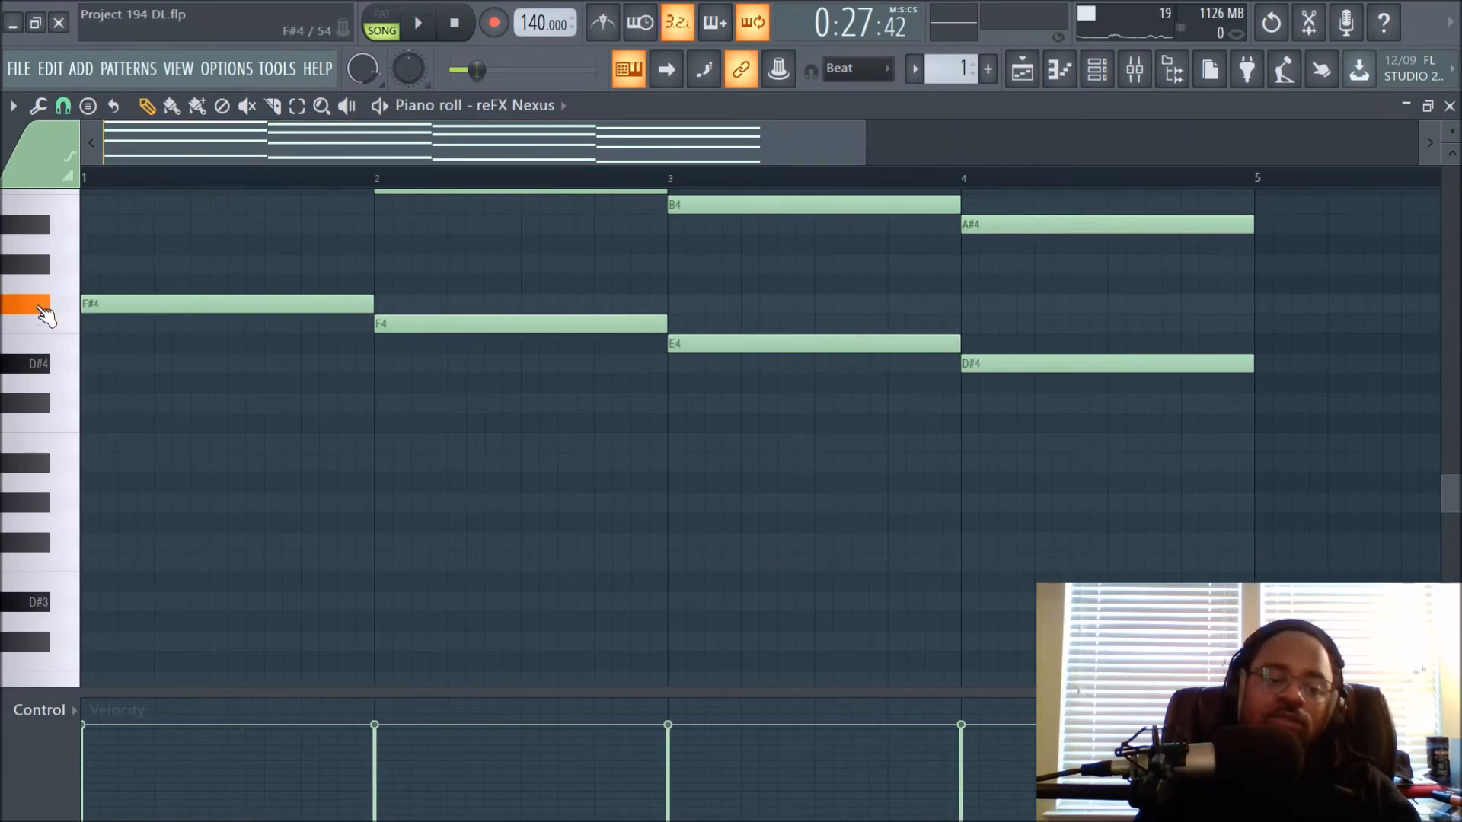
pyautogui.scroll(3, 43, 327)
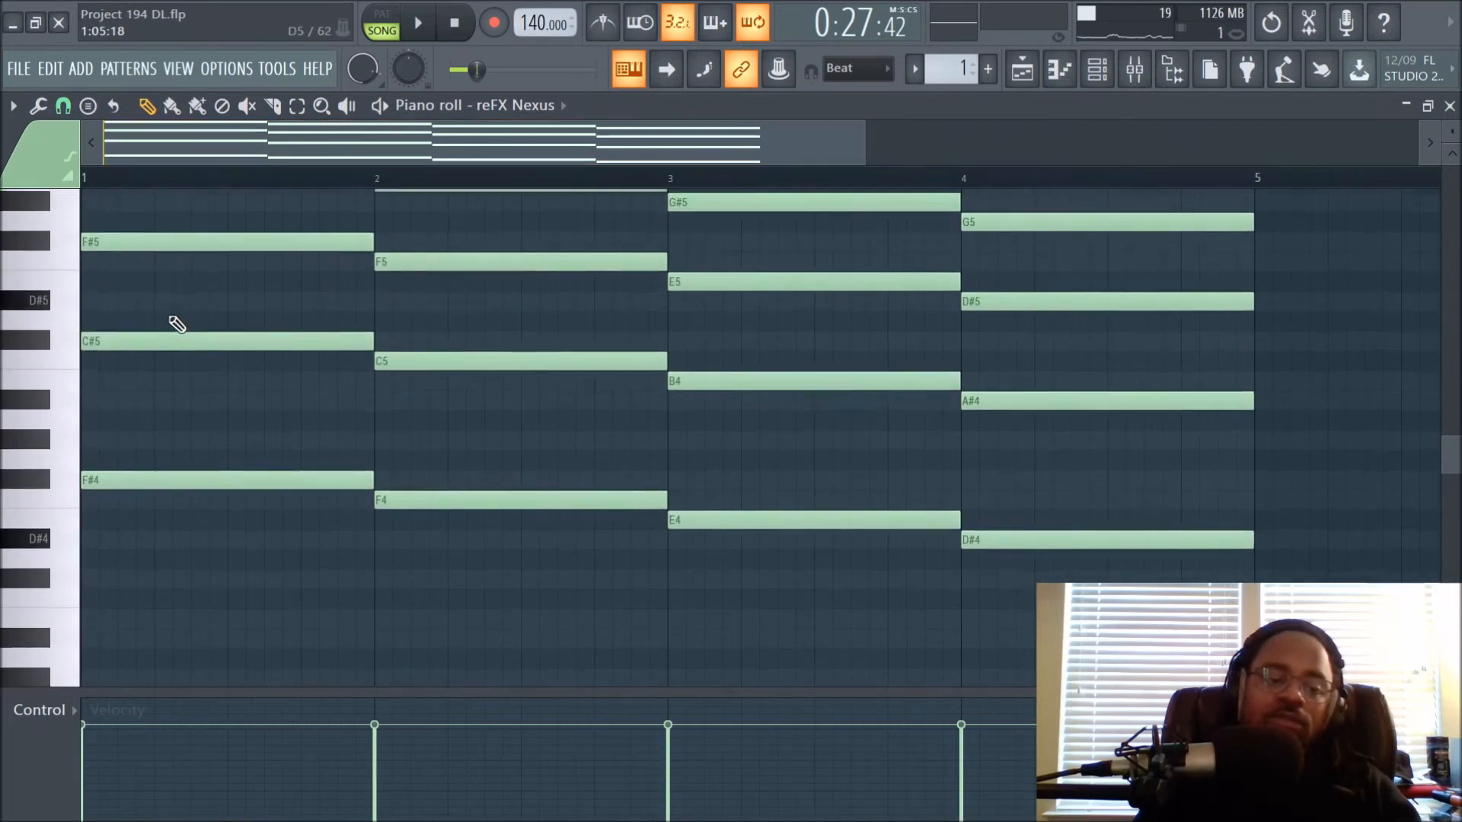
# Step: Unsolo the Bass mixer track, reopen Pattern 1's notes to audition the F#4 chord root, and return to the playlist
pyautogui.click(1138, 68)
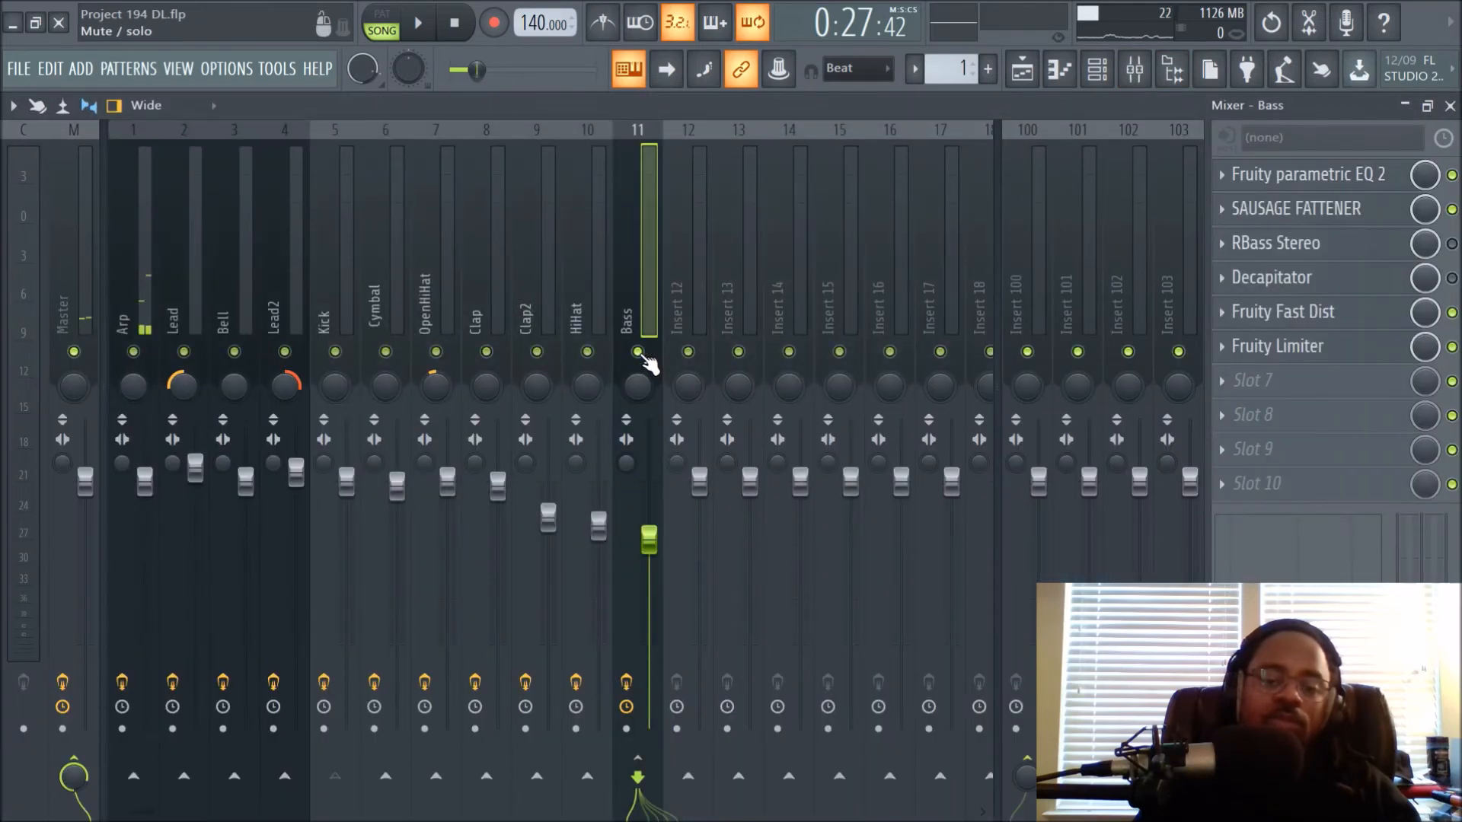
pyautogui.click(1034, 68)
pyautogui.doubleClick(517, 245)
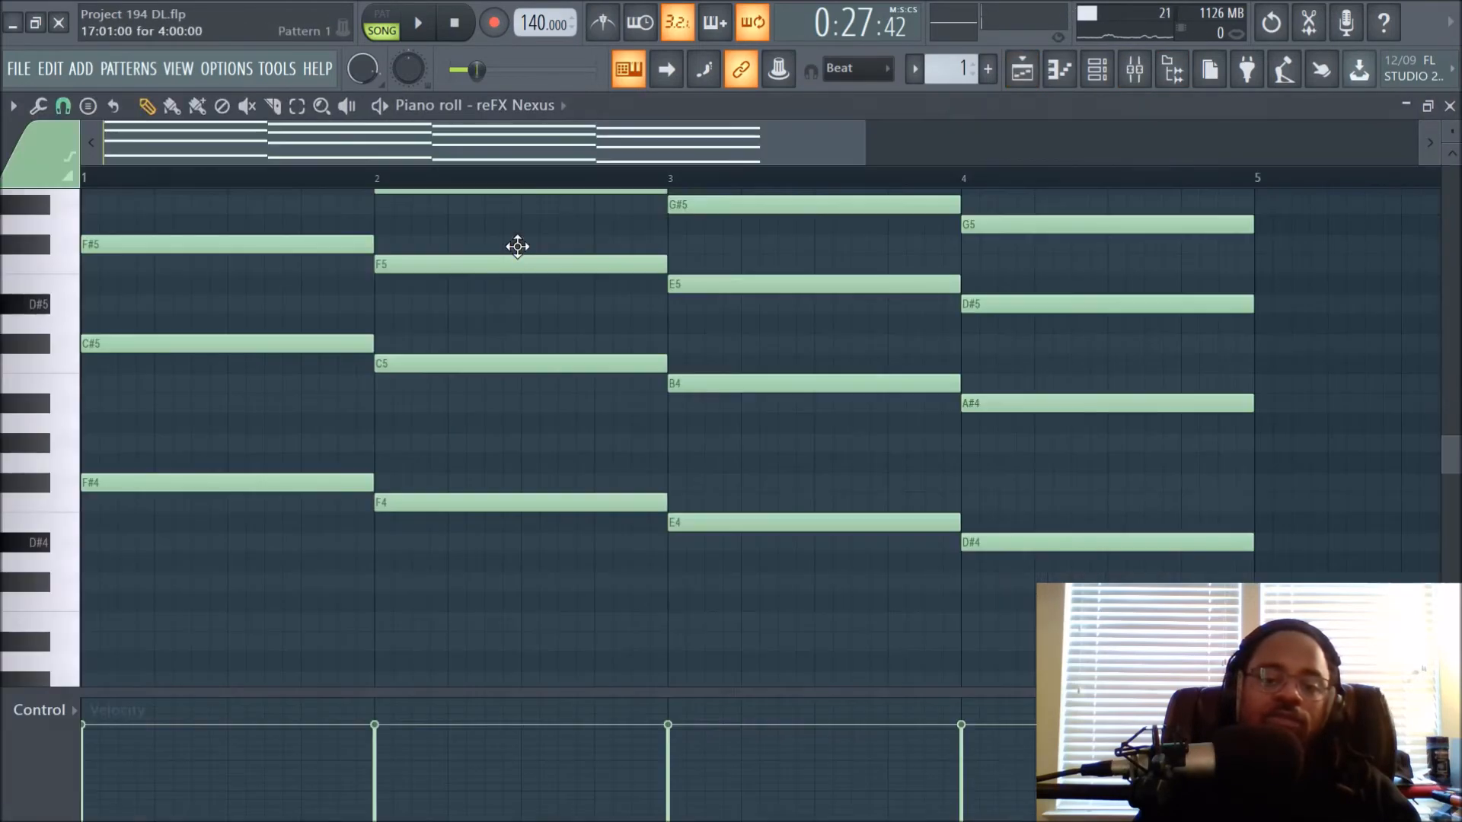
pyautogui.click(52, 483)
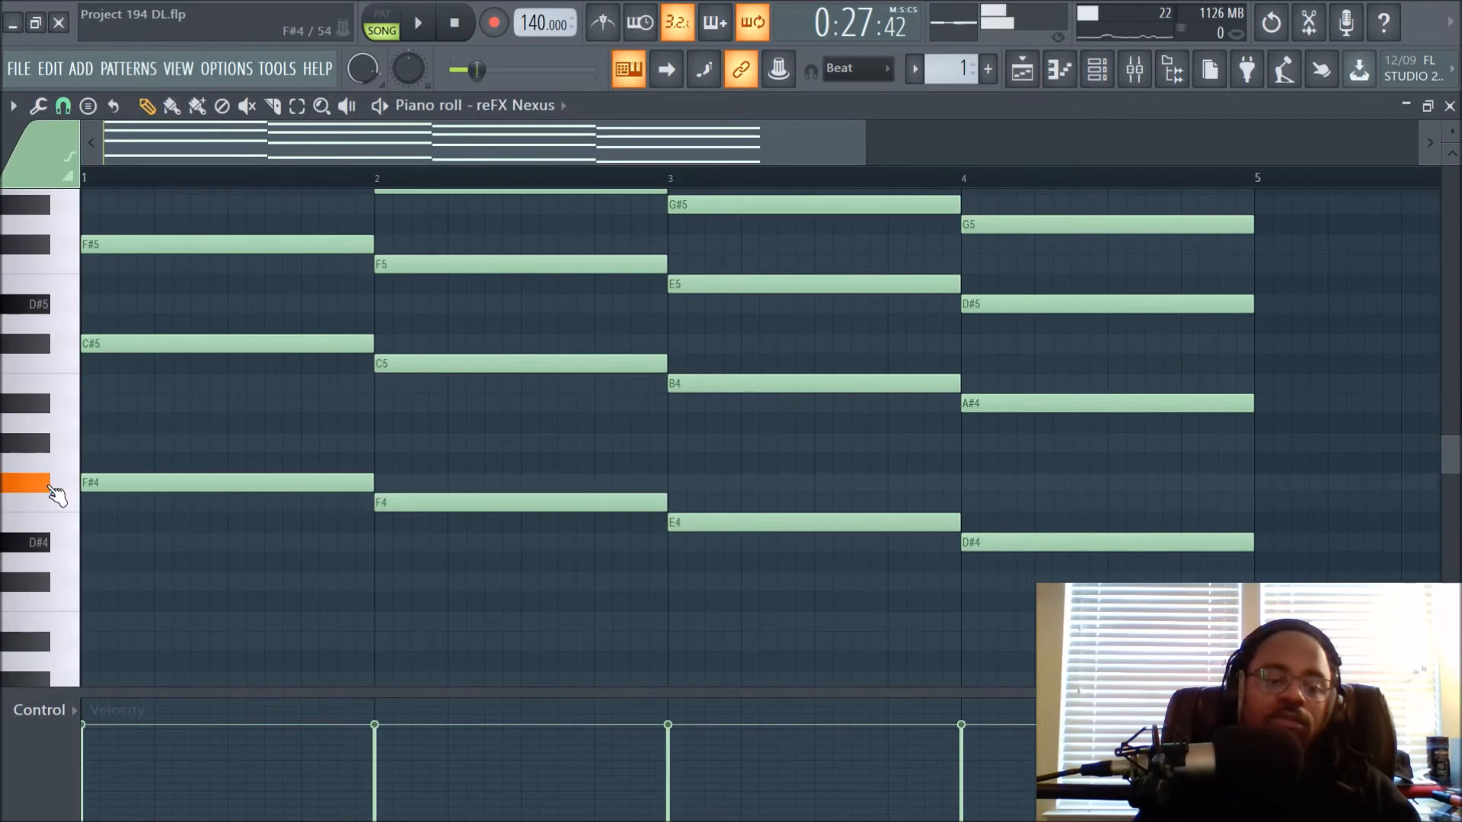
pyautogui.click(62, 512)
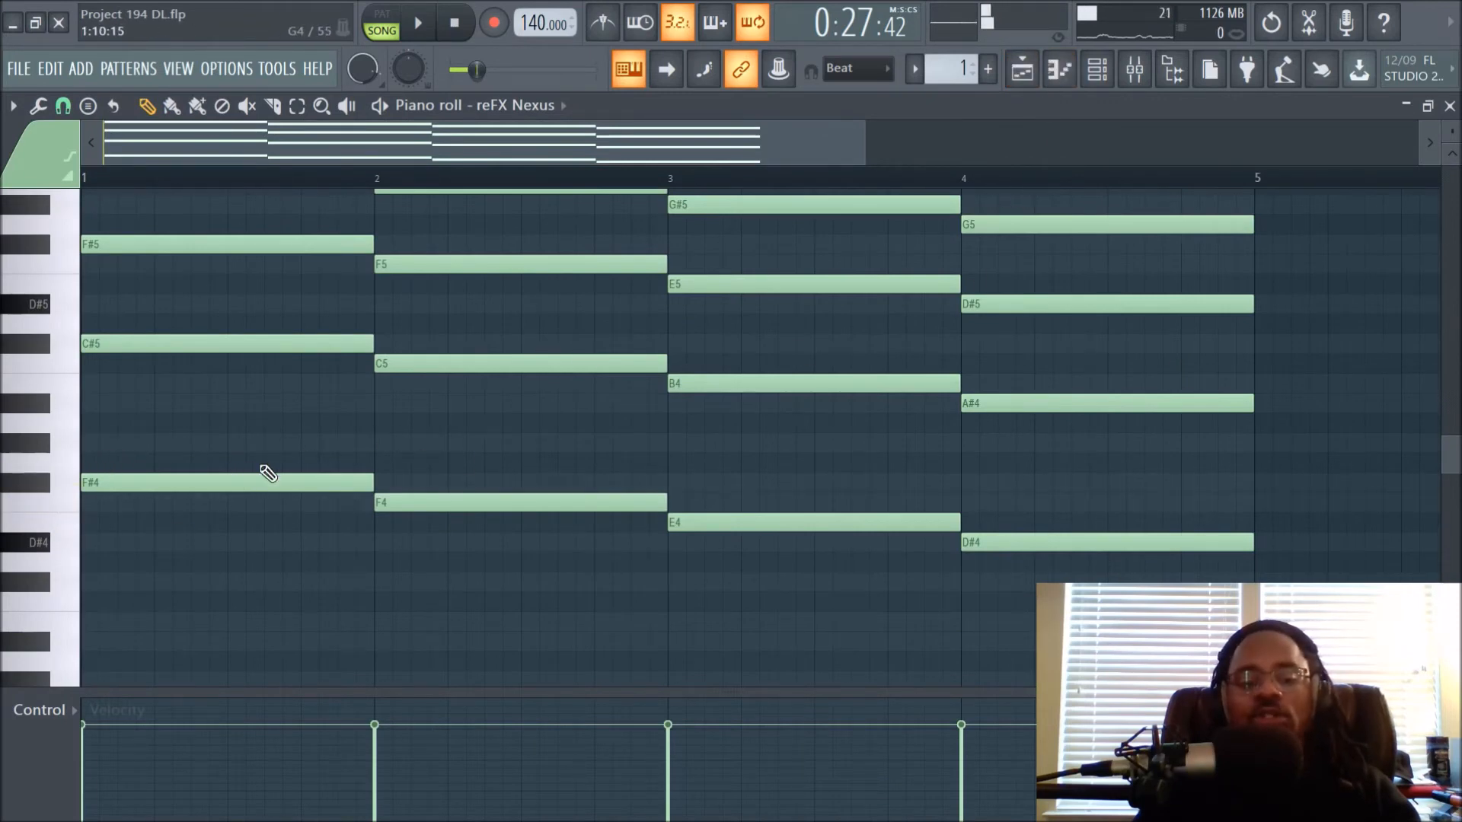
pyautogui.click(1031, 85)
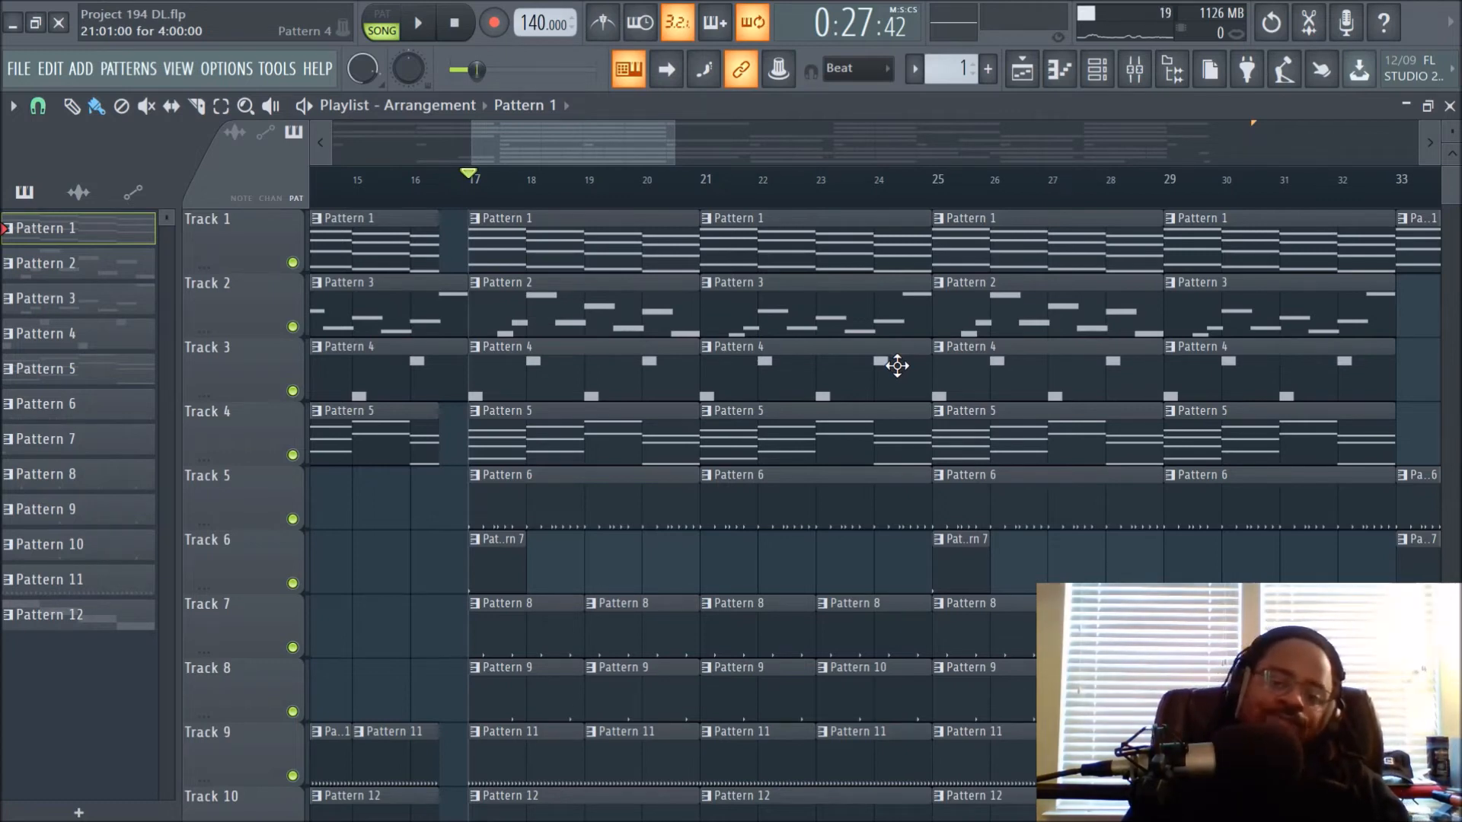
# Step: Review the Fruity Parametric EQ 2, Fruity Fast Dist and Fruity Limiter settings on the Bass mixer track, closing each plugin
pyautogui.click(1134, 69)
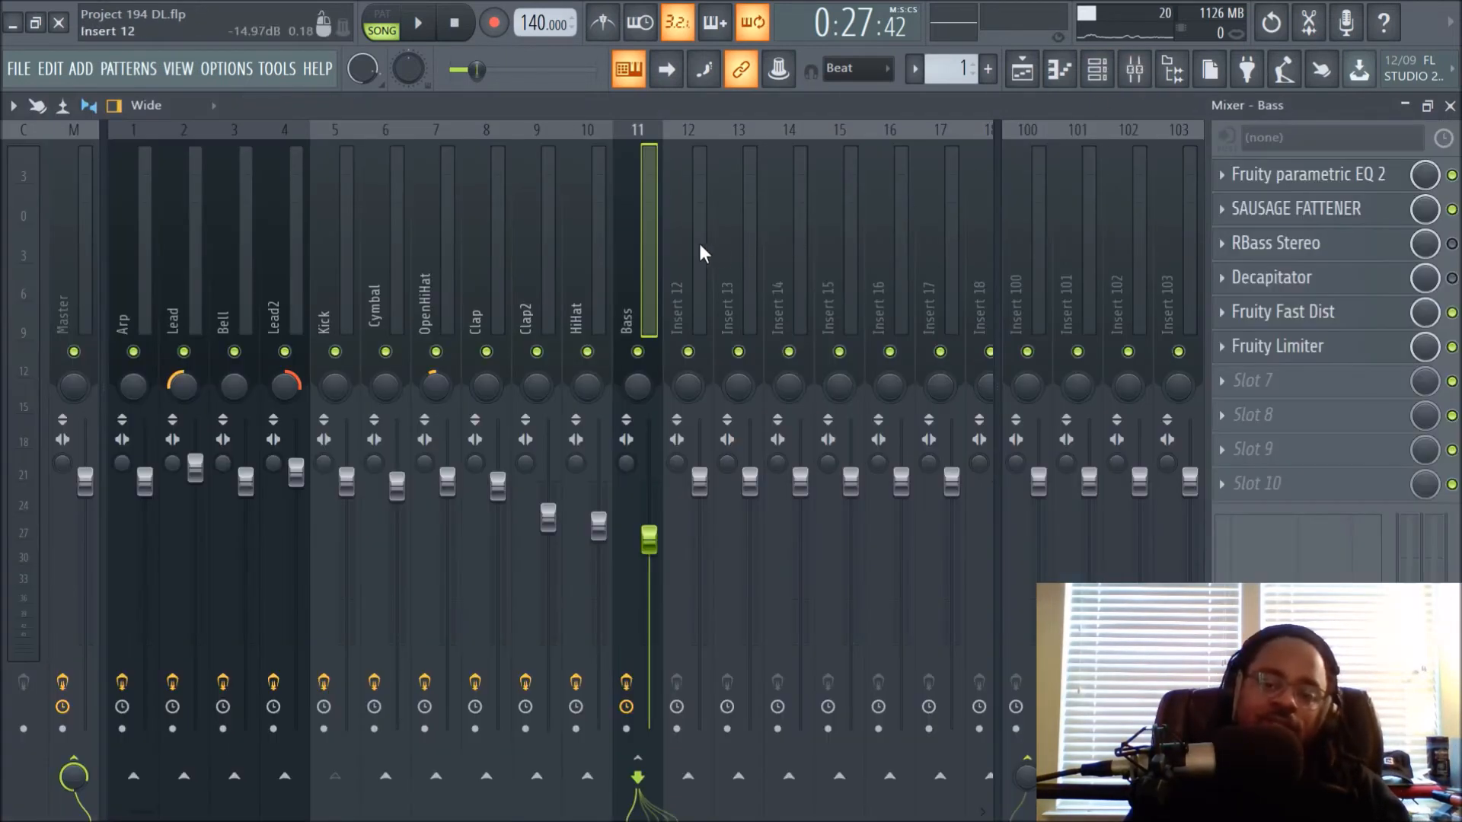
pyautogui.click(1295, 175)
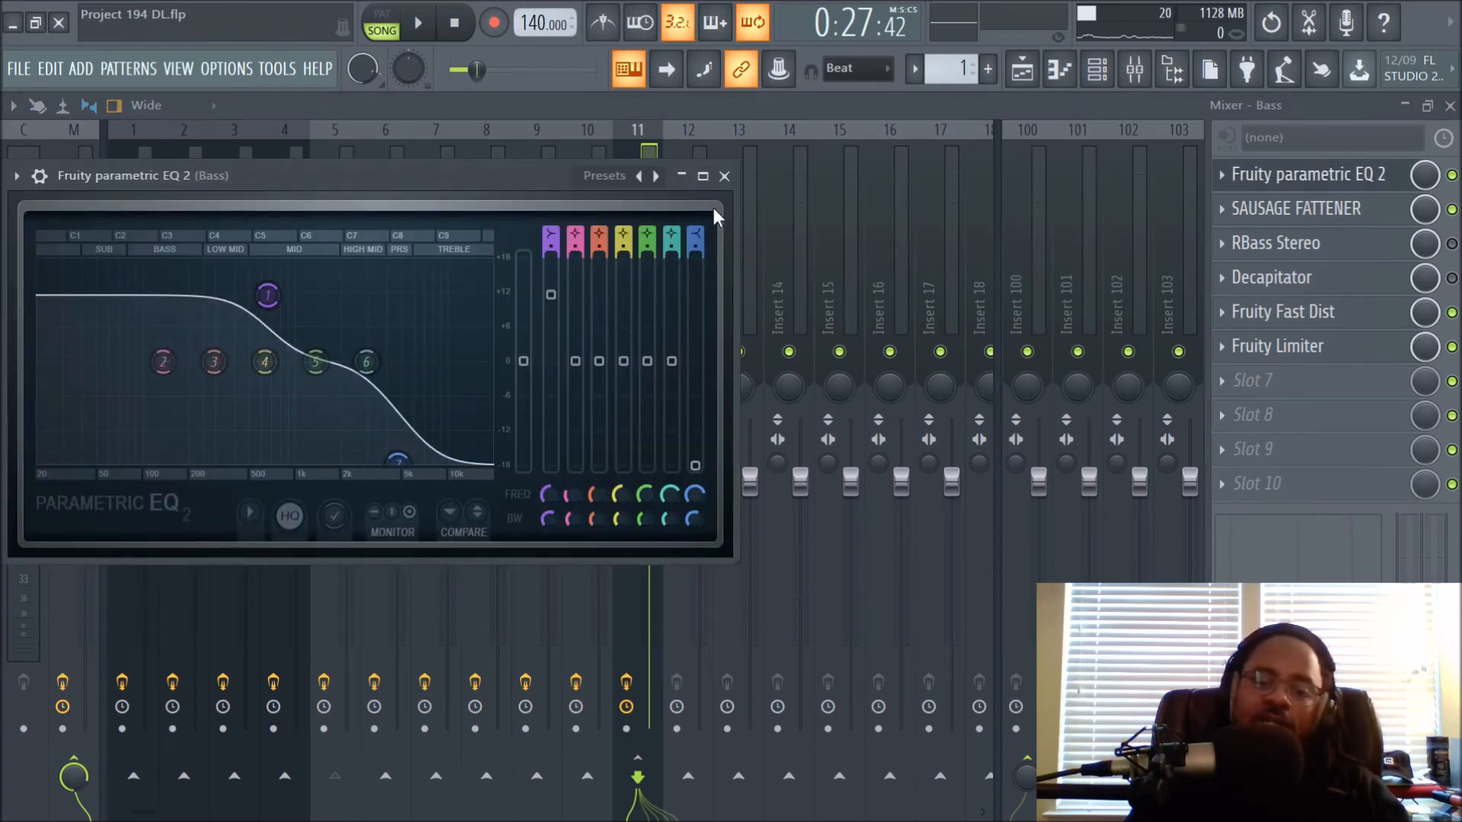
pyautogui.click(725, 177)
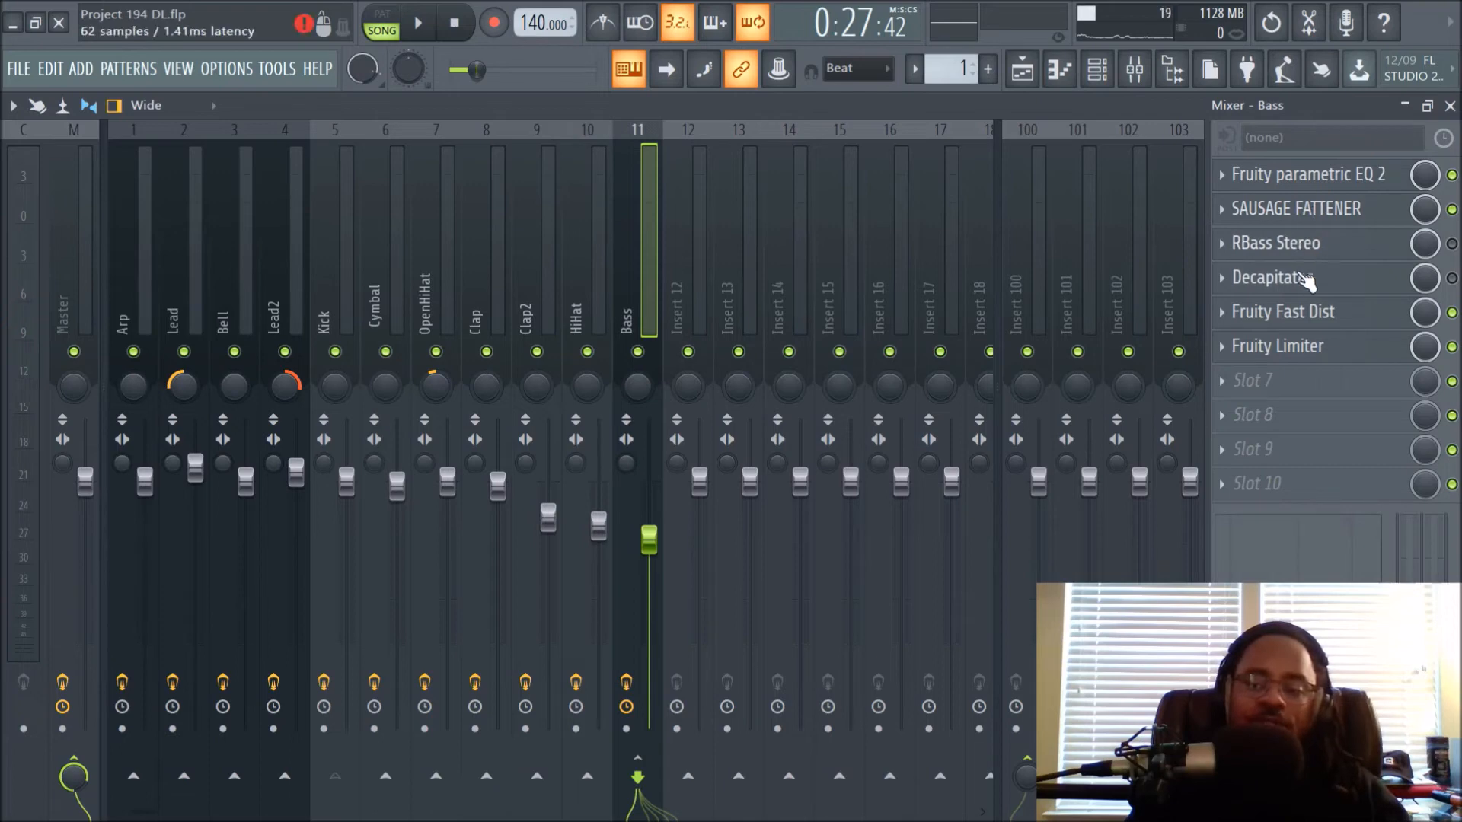
pyautogui.click(1304, 329)
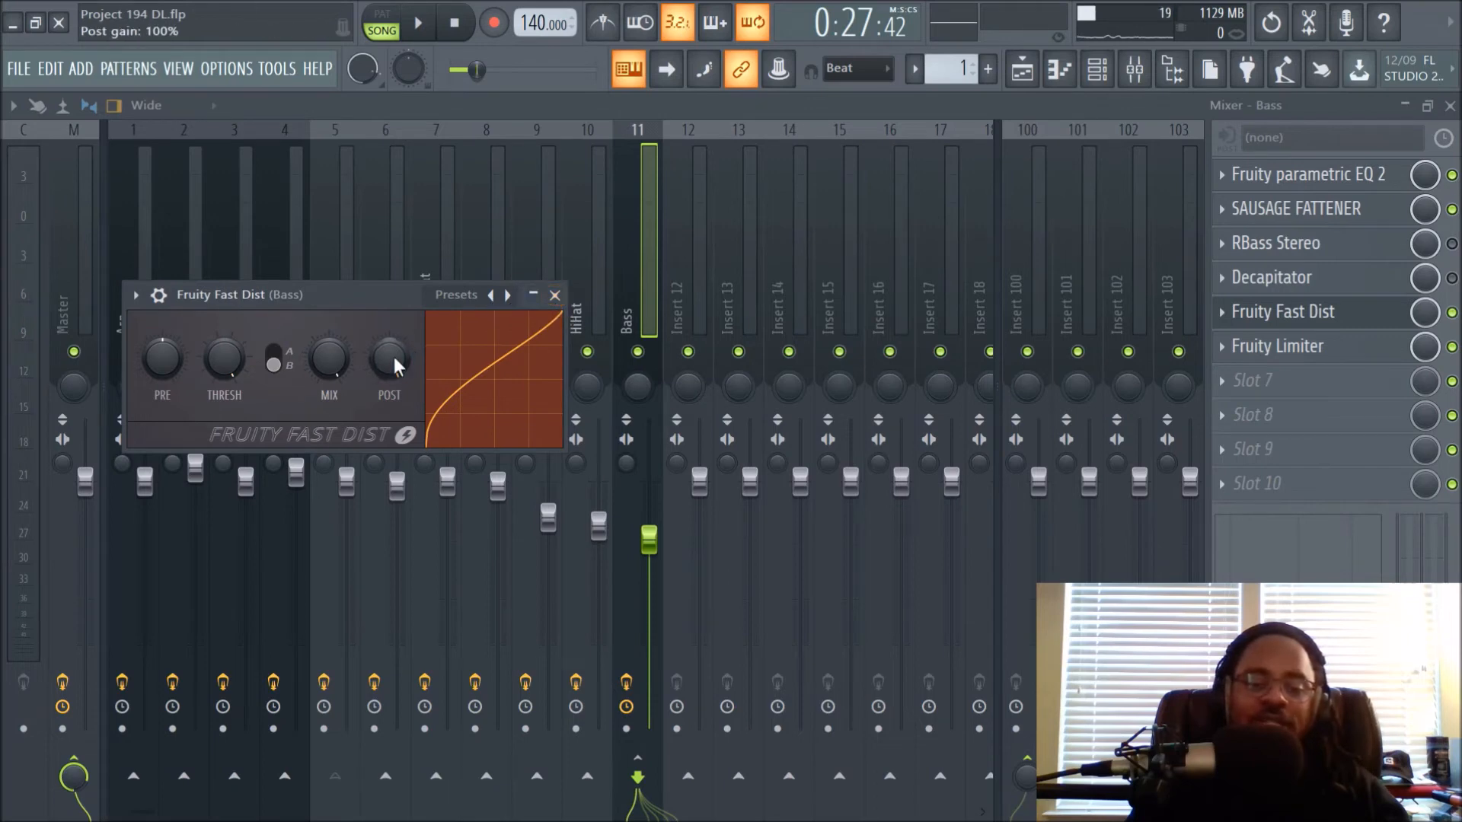
pyautogui.click(554, 296)
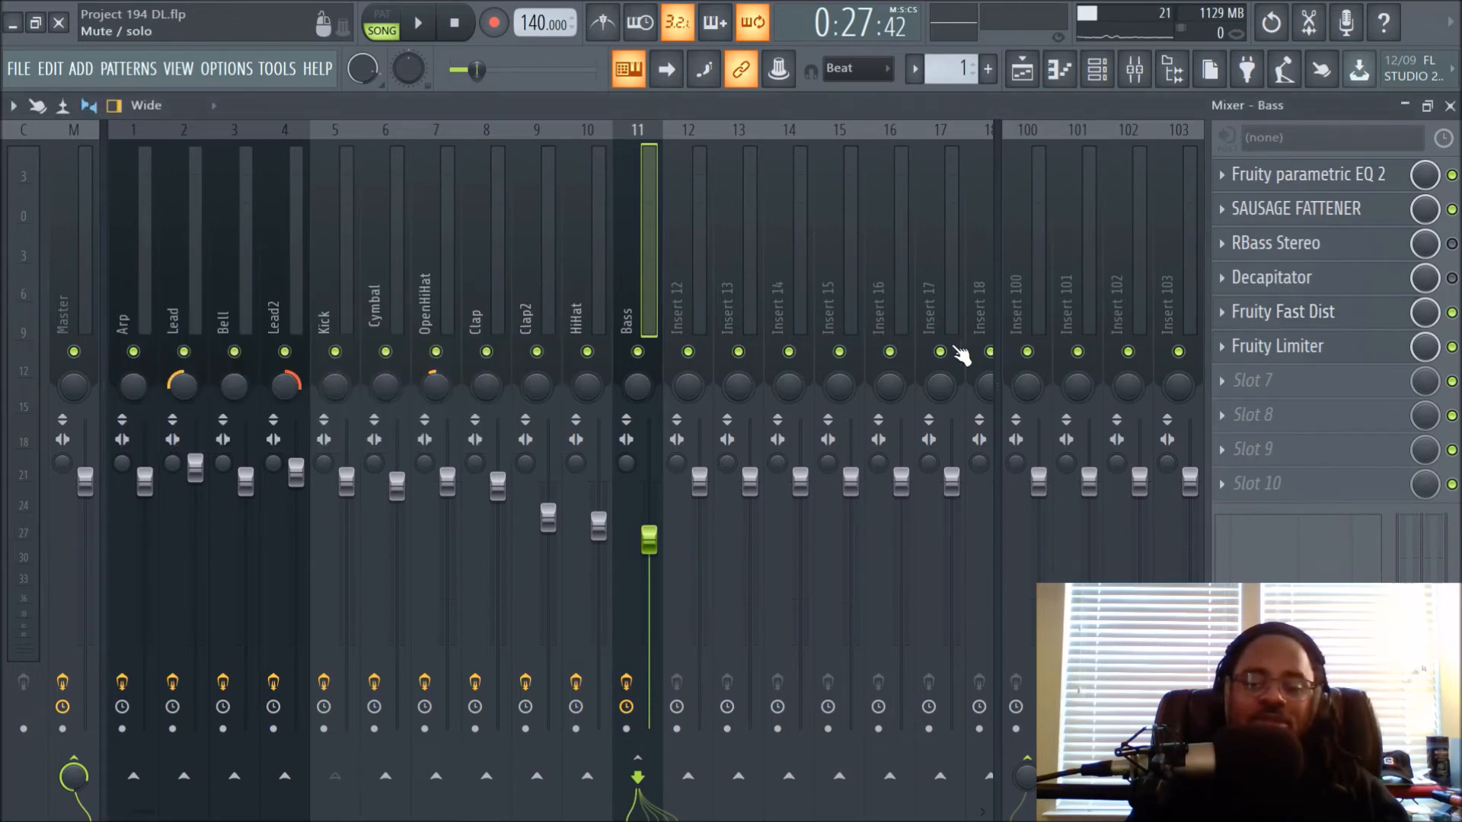
pyautogui.click(1248, 346)
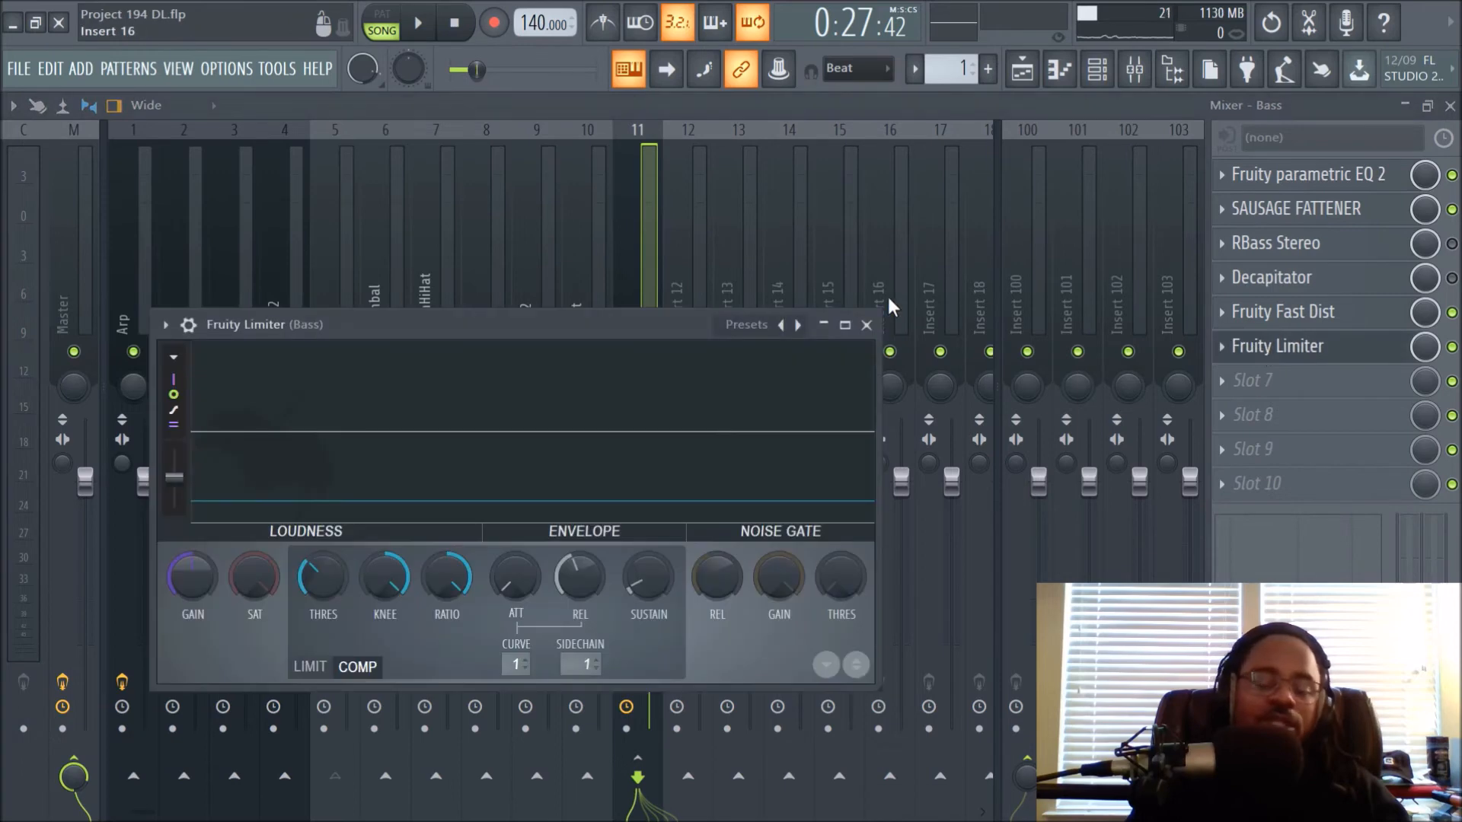
pyautogui.click(867, 326)
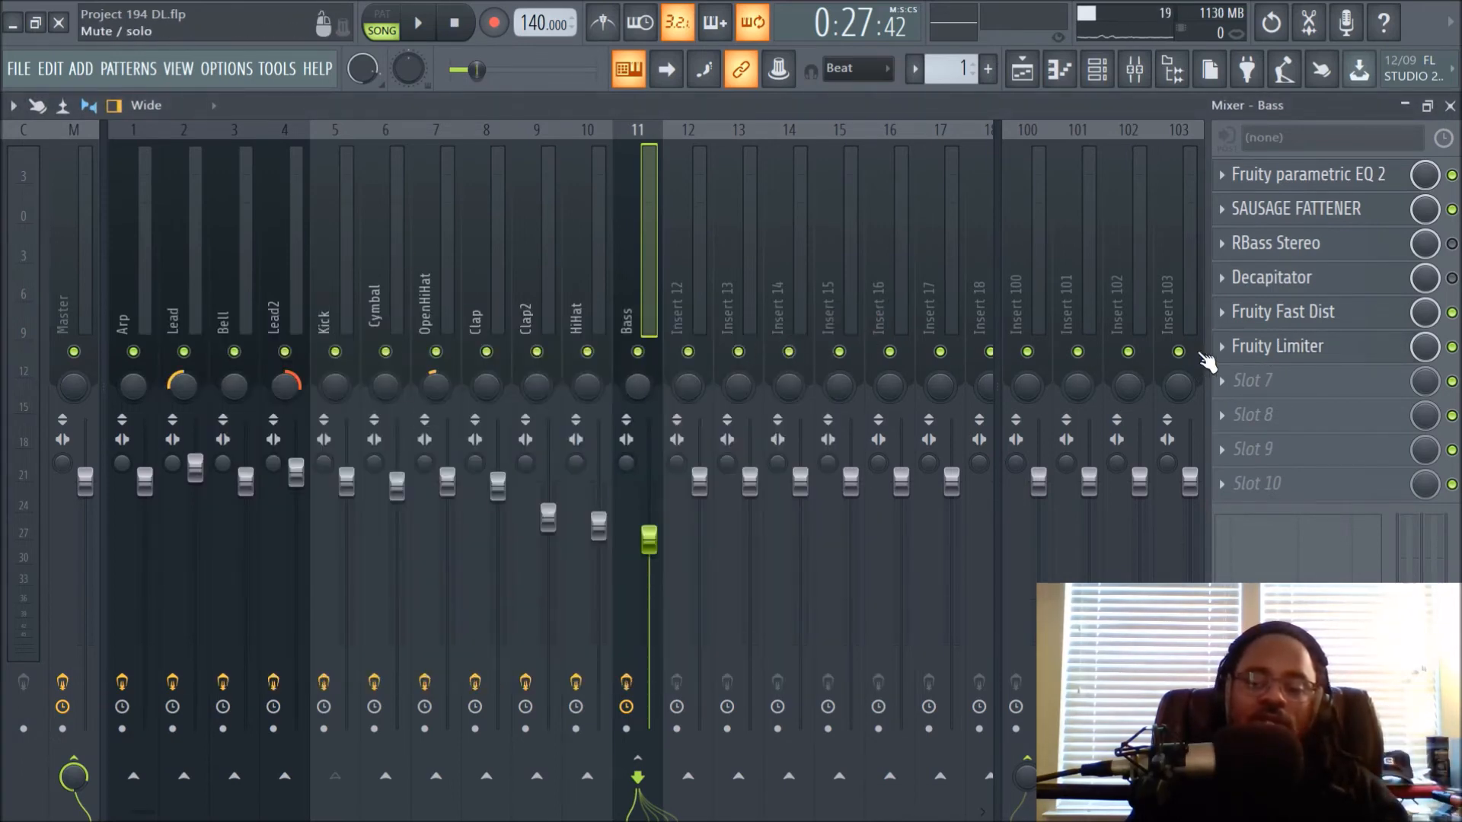
# Step: Play the song with the Bass track's Fruity Limiter open, freeze its display to examine the compression, then stop playback and close it
pyautogui.click(1233, 352)
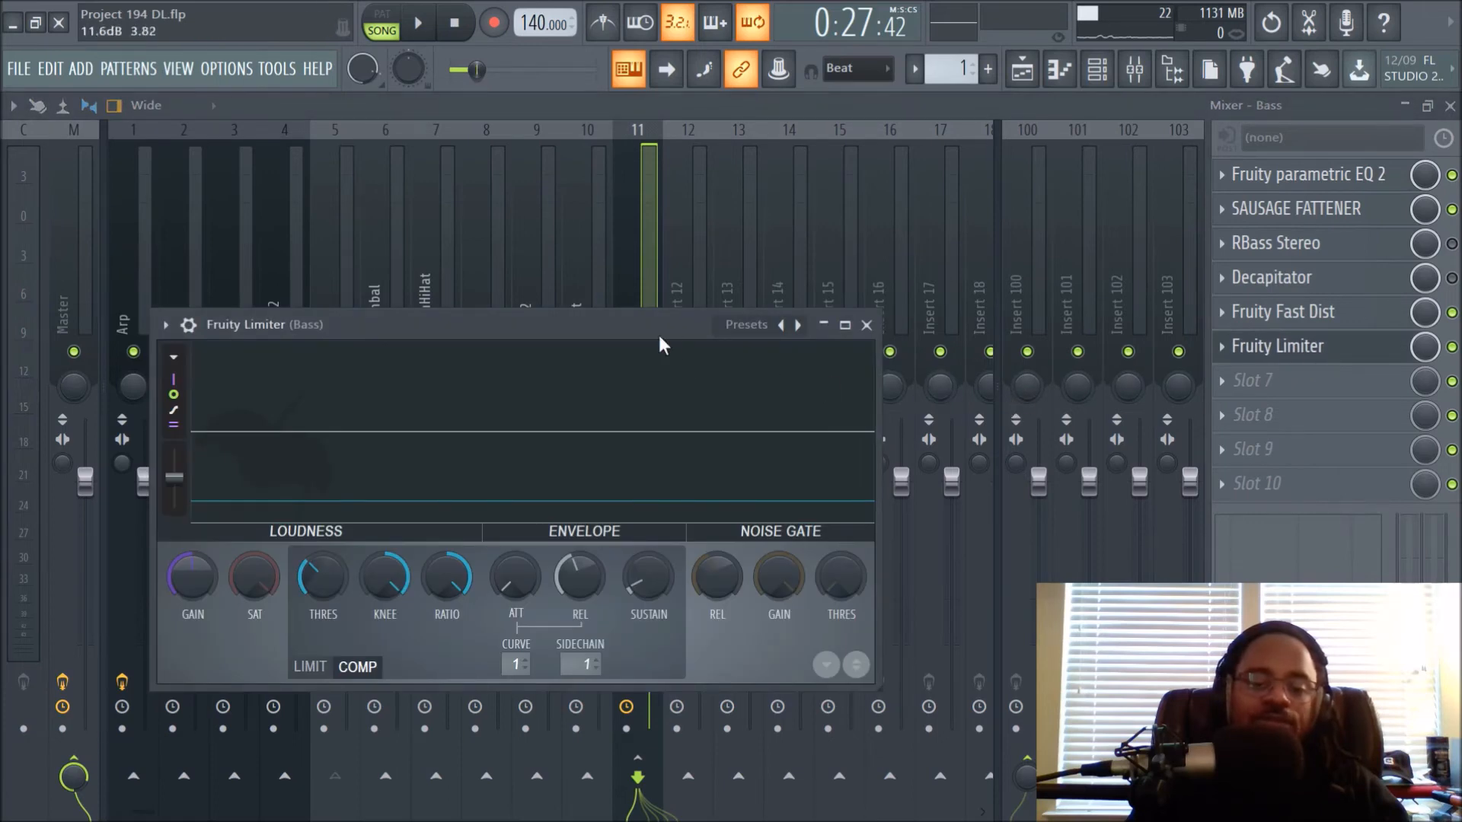
pyautogui.press('Escape')
pyautogui.press('space')
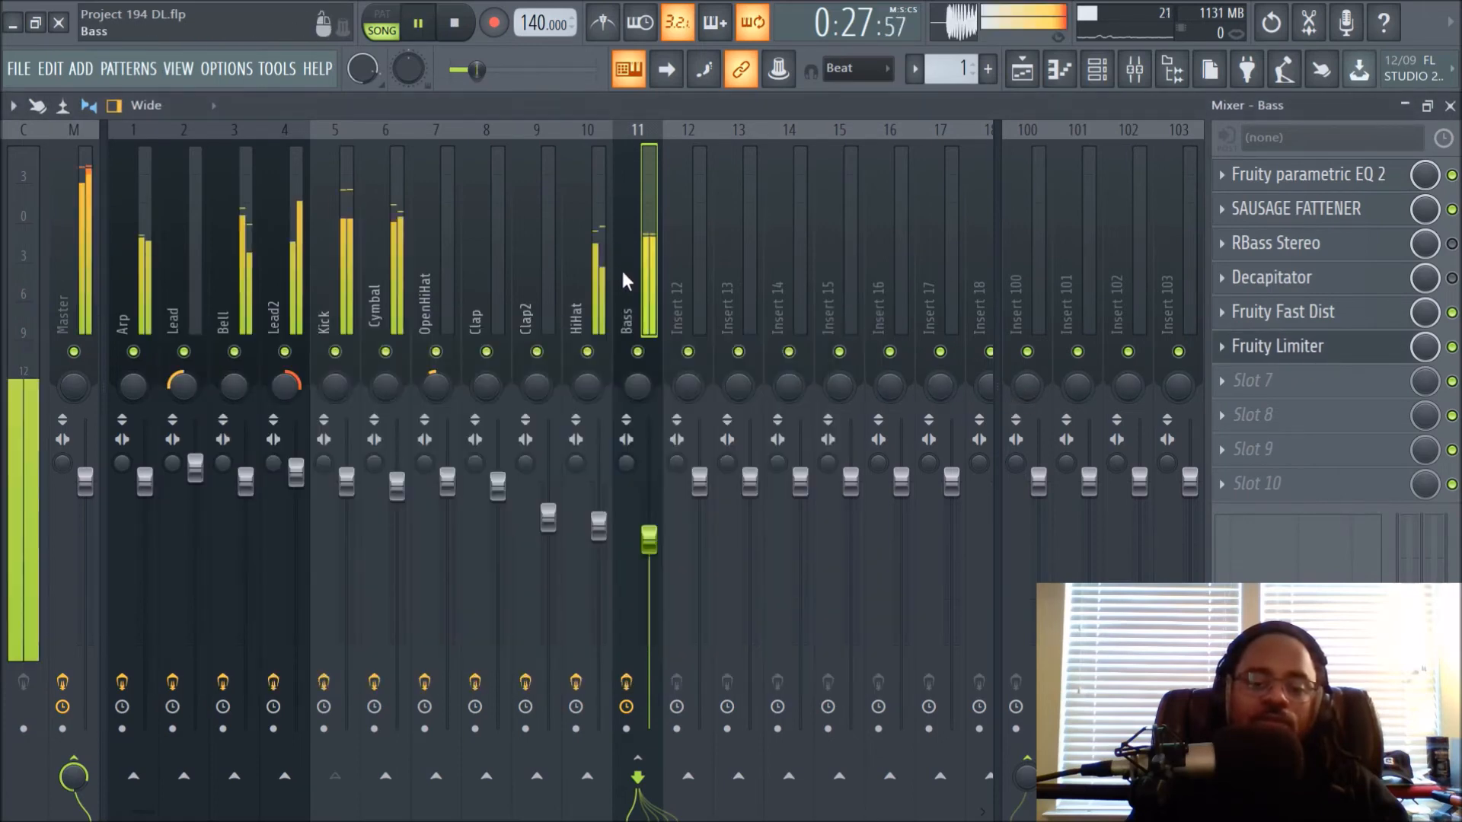
pyautogui.click(1255, 347)
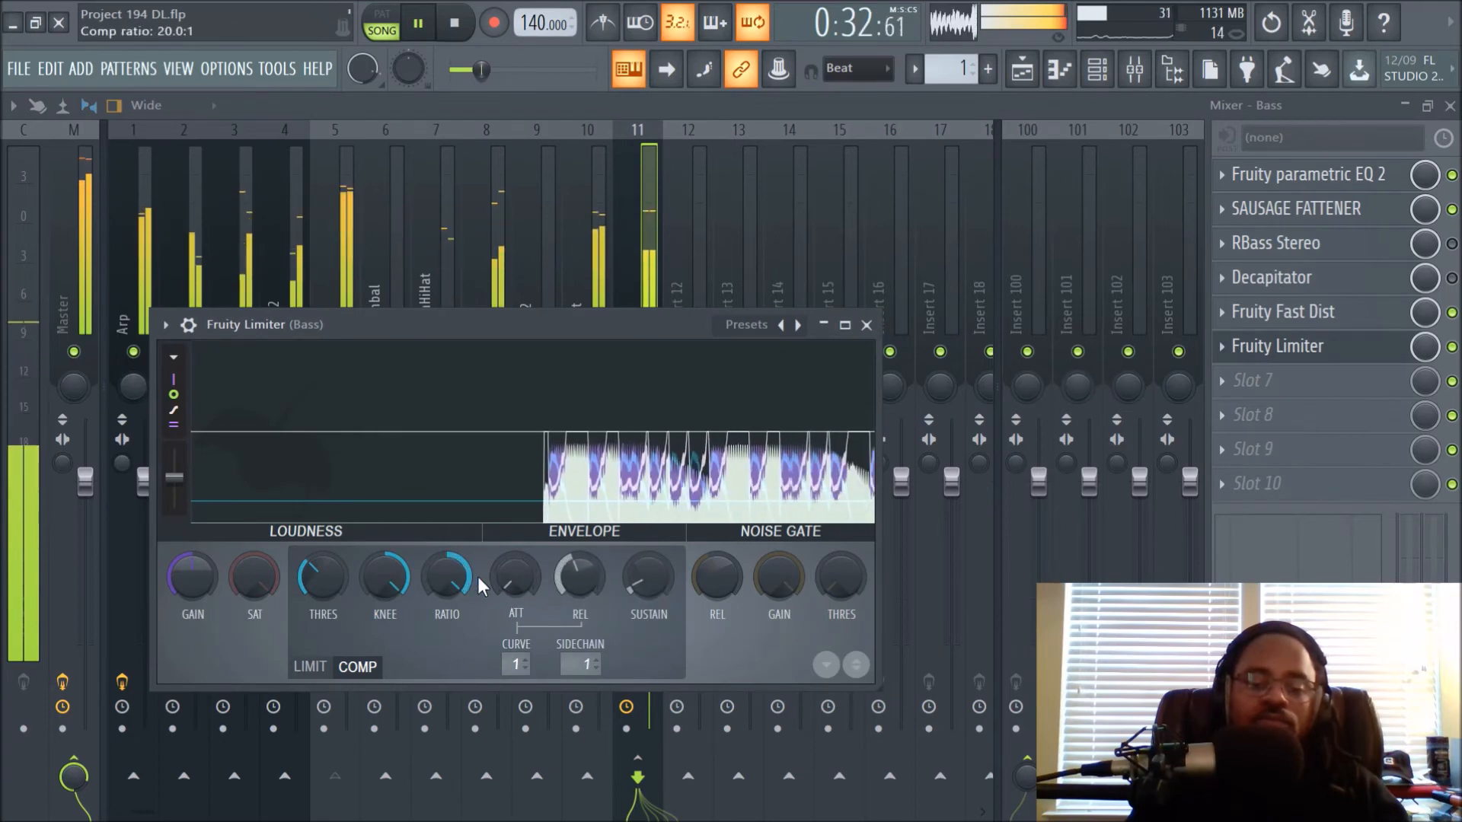
pyautogui.click(490, 401)
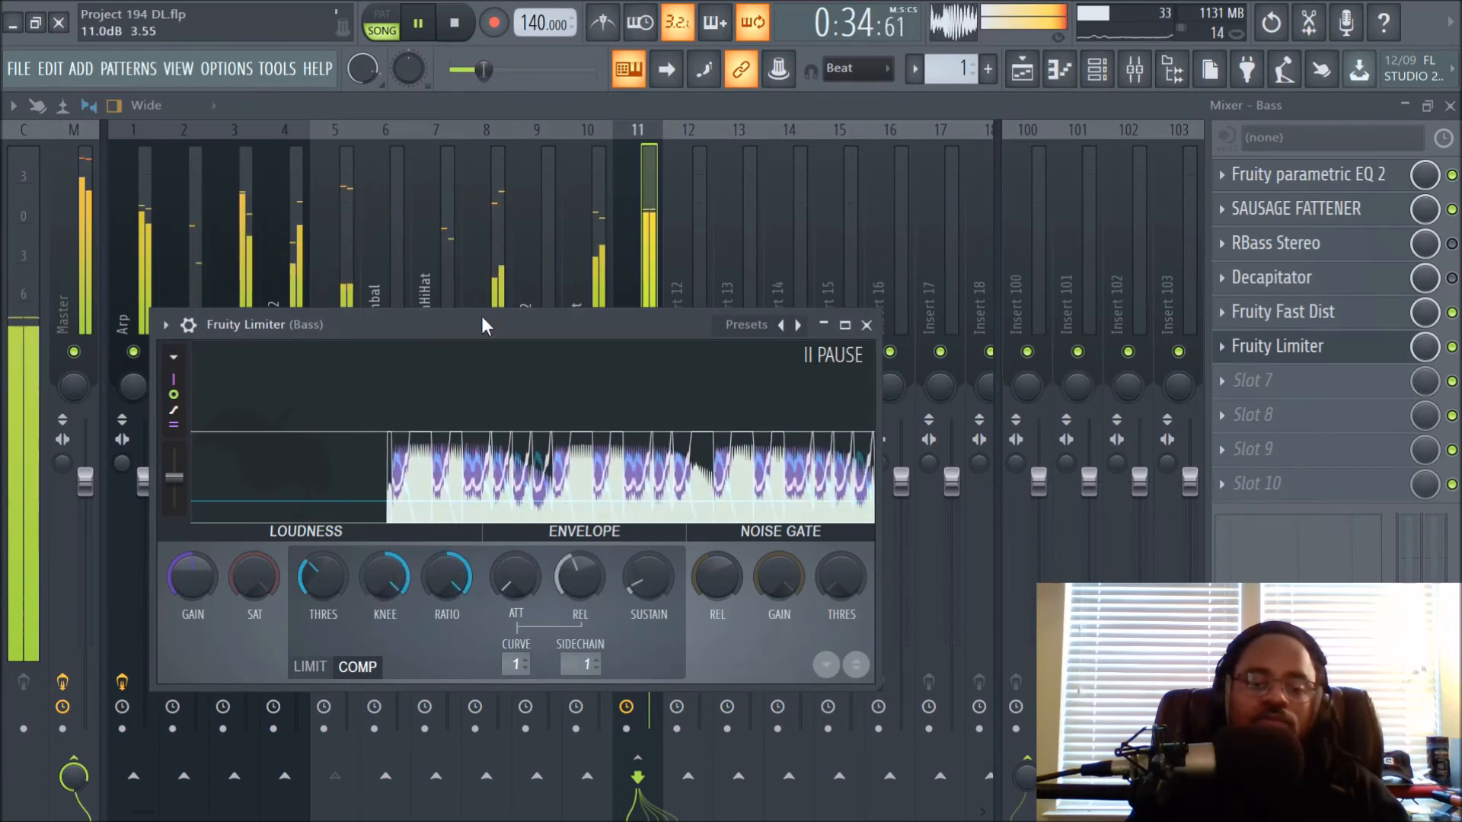
pyautogui.press('space')
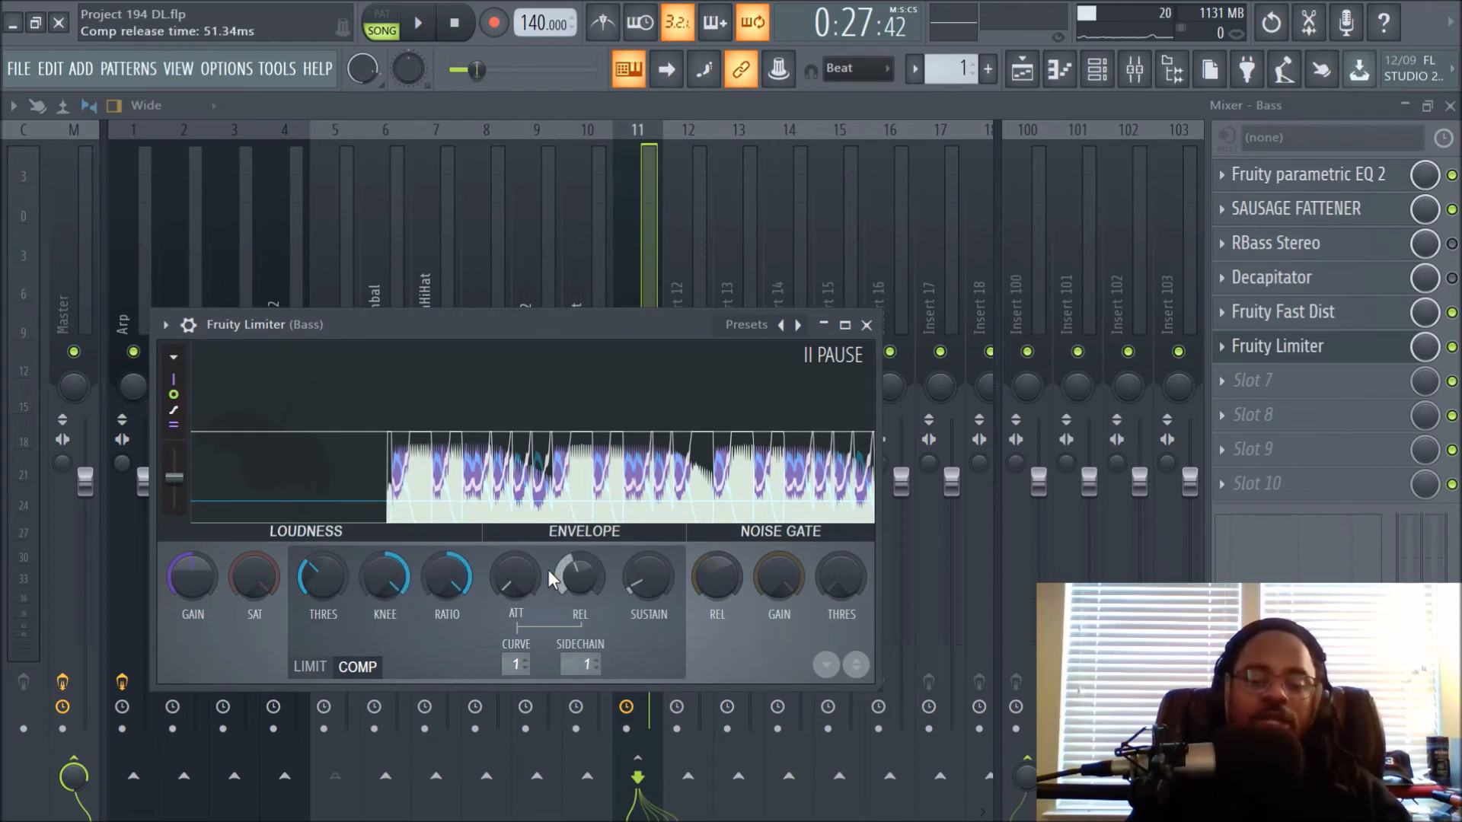
pyautogui.click(867, 326)
# Step: Examine the Kick mixer track's sidechain send to the Bass track and the sidechain routing options offered for Insert 12
pyautogui.click(329, 268)
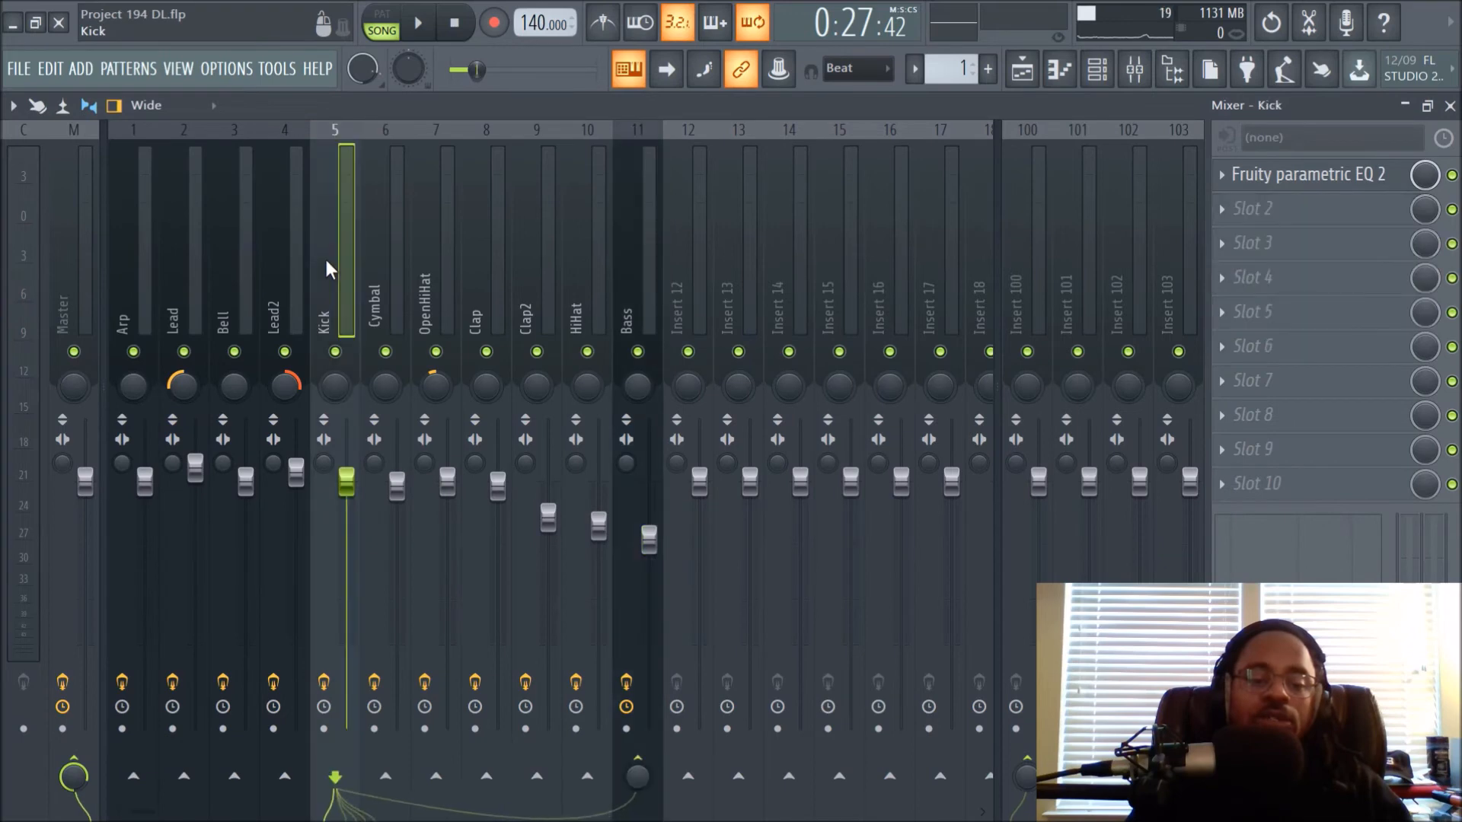
pyautogui.rightClick(702, 790)
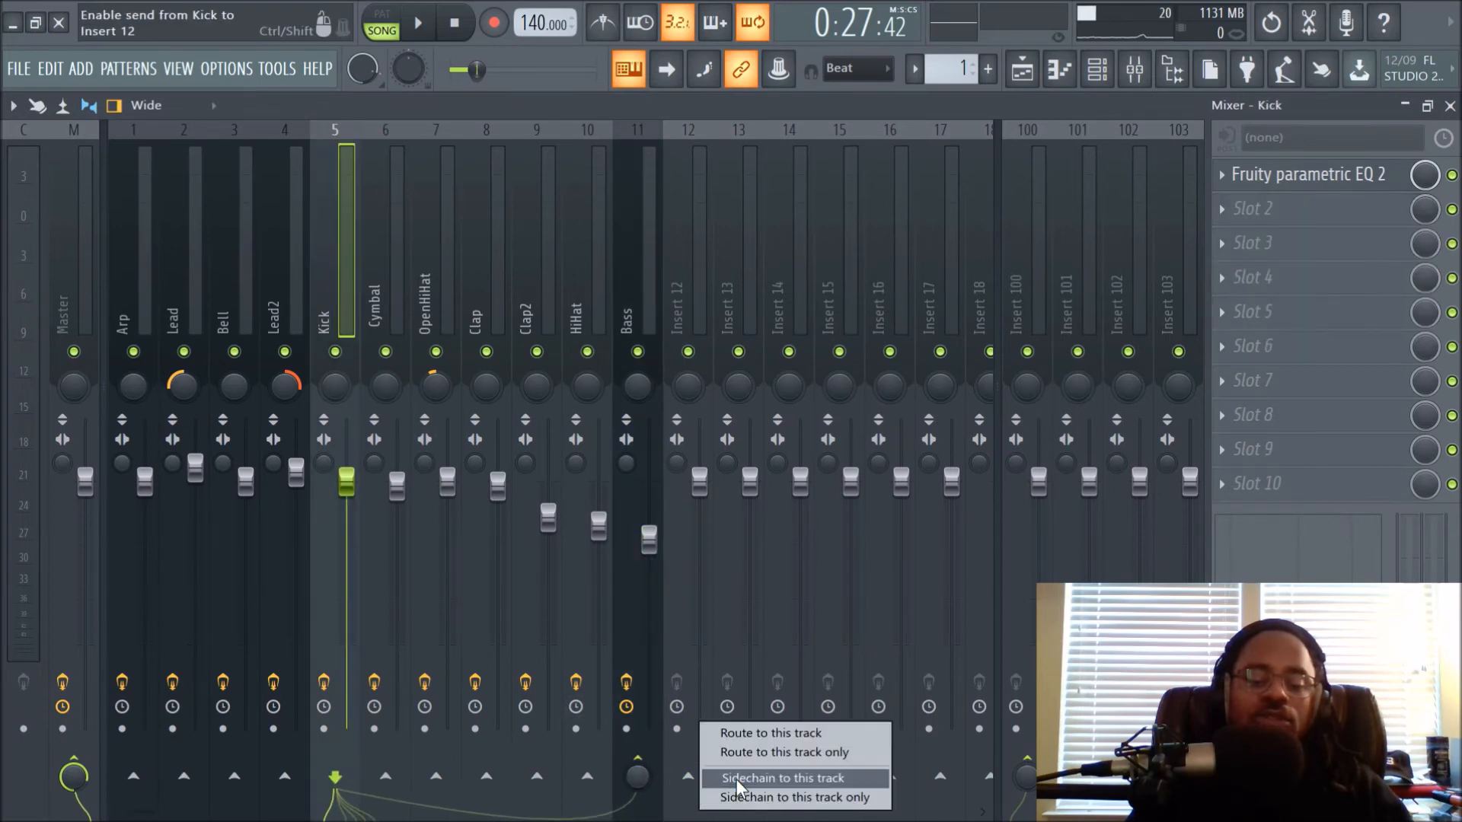
pyautogui.click(635, 271)
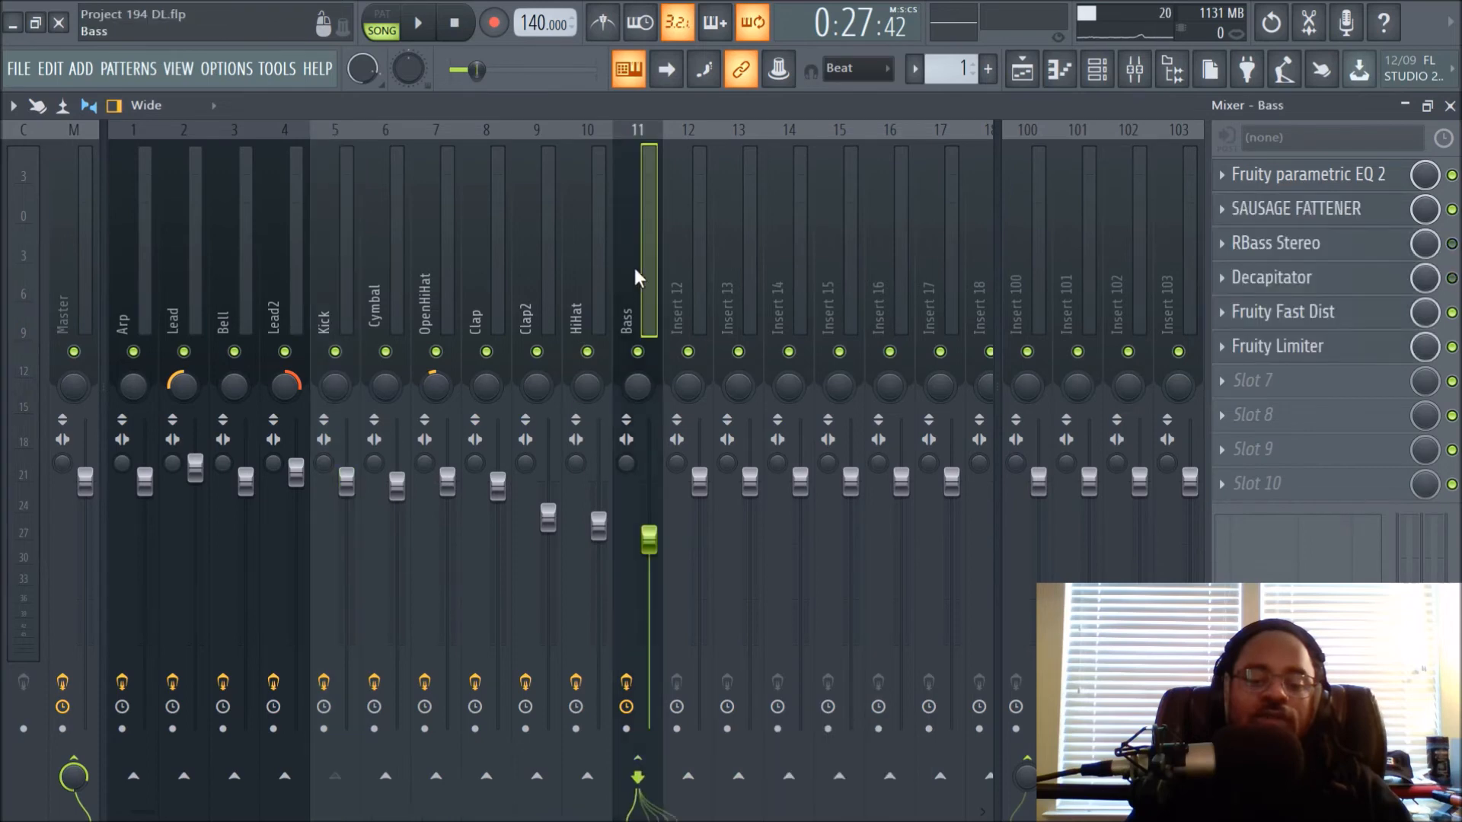
pyautogui.click(338, 264)
pyautogui.click(638, 776)
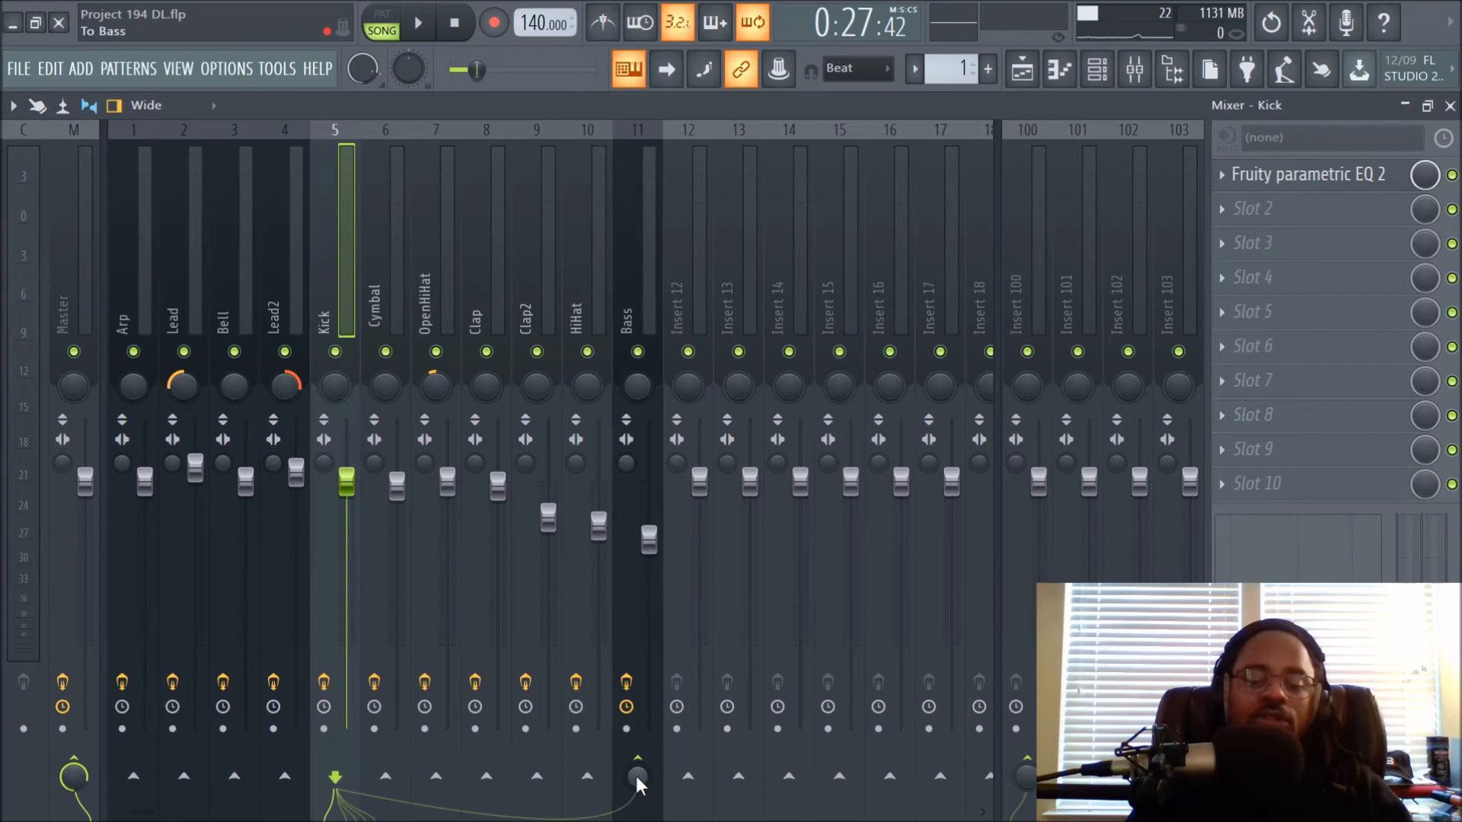
# Step: Reopen the Bass track's Fruity Limiter to review its compressor settings and the Sidechain preset entry, then close the plugin
pyautogui.click(629, 284)
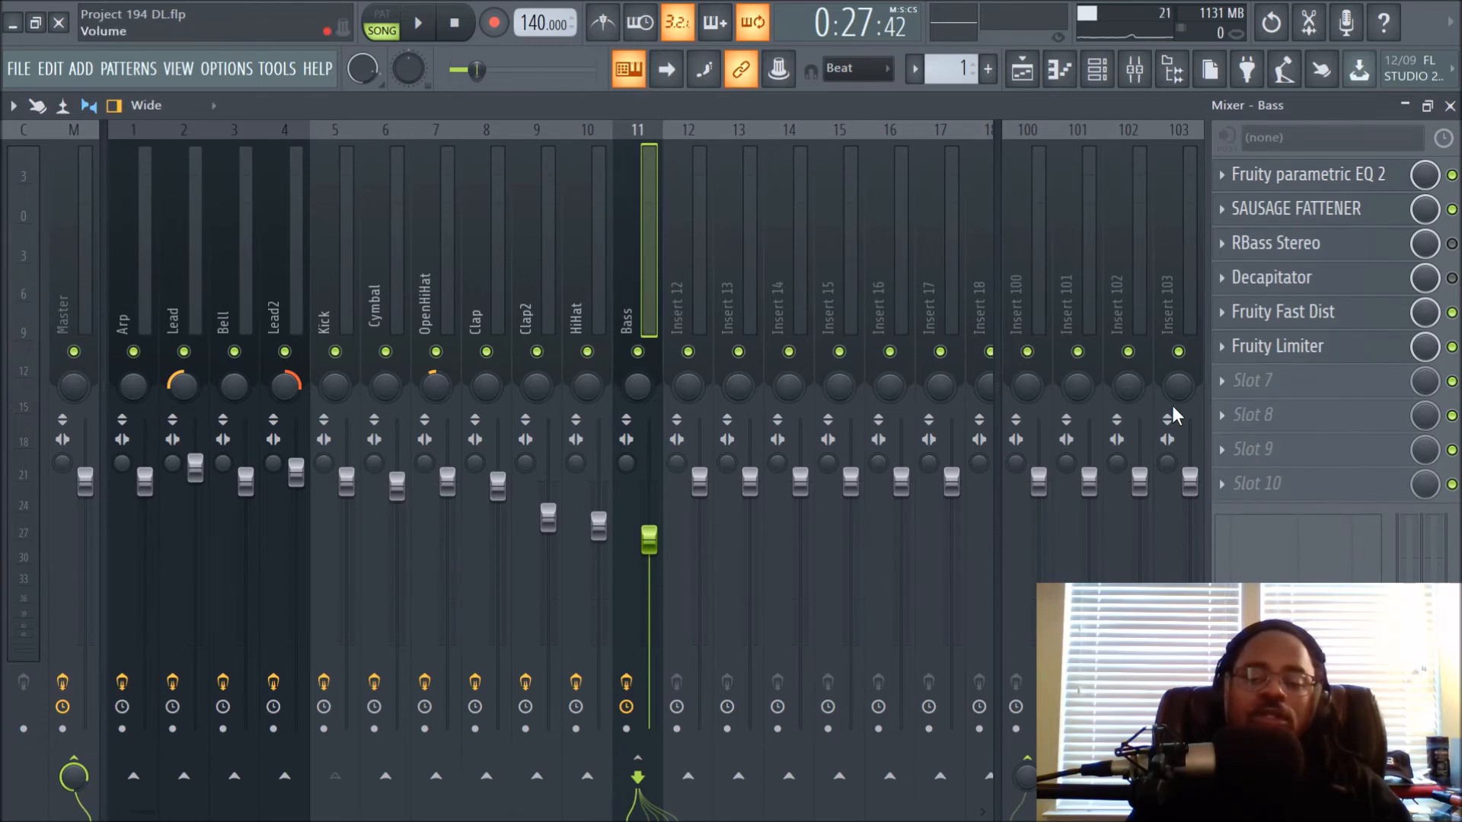
pyautogui.click(1256, 349)
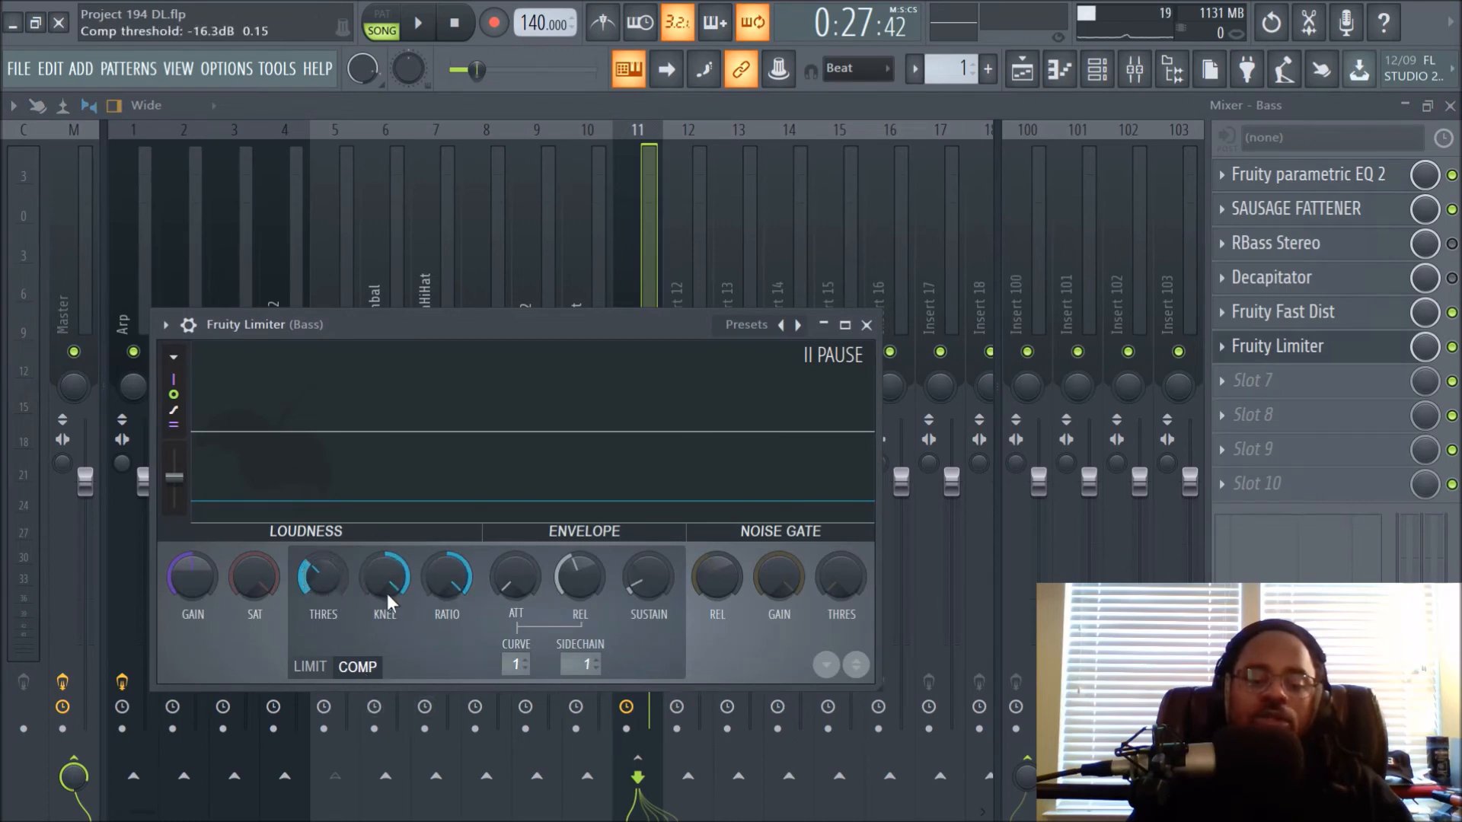
pyautogui.moveTo(391, 586); pyautogui.dragTo(392, 585)
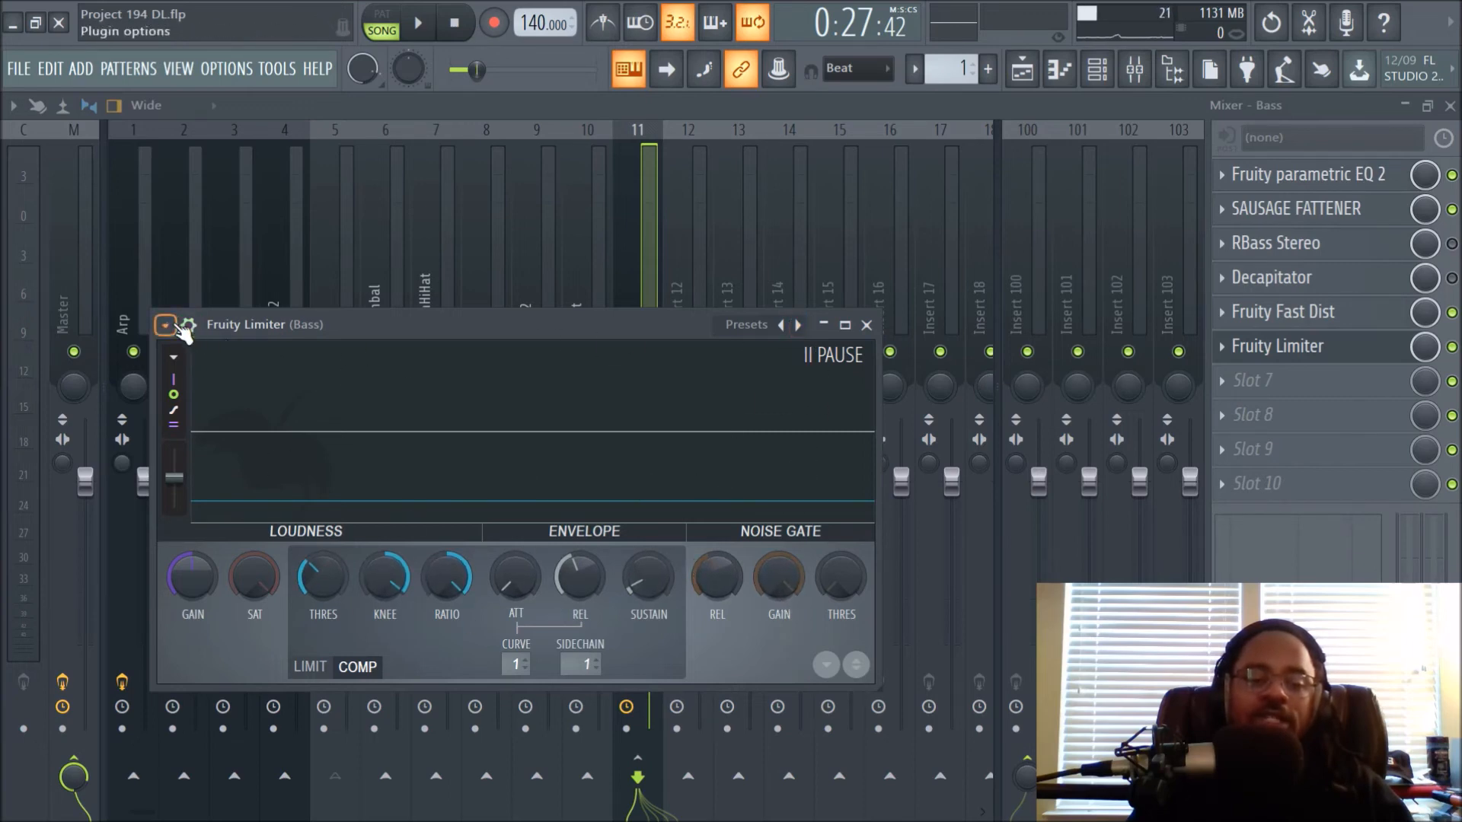
pyautogui.rightClick(800, 328)
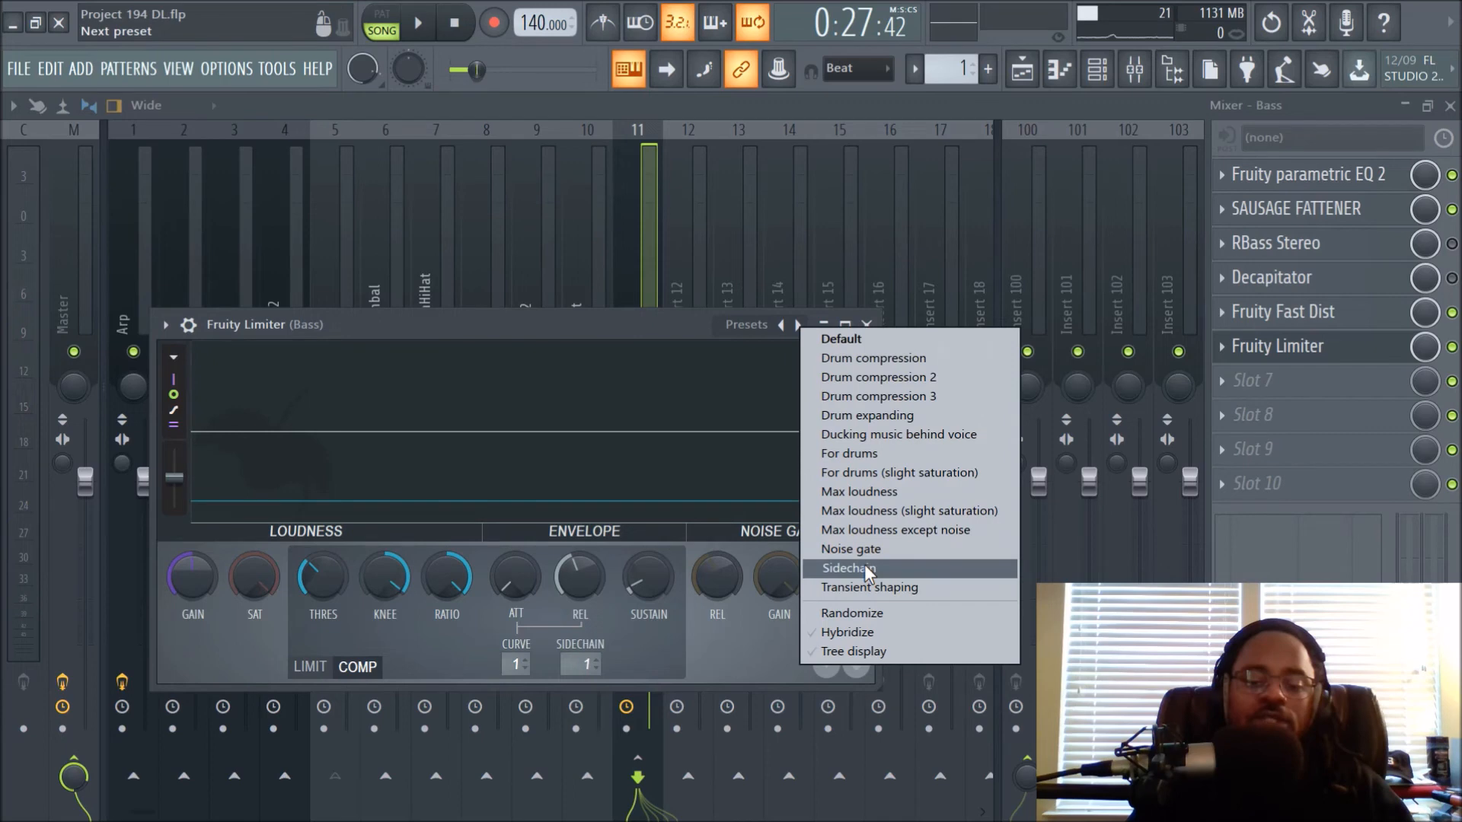
pyautogui.click(612, 353)
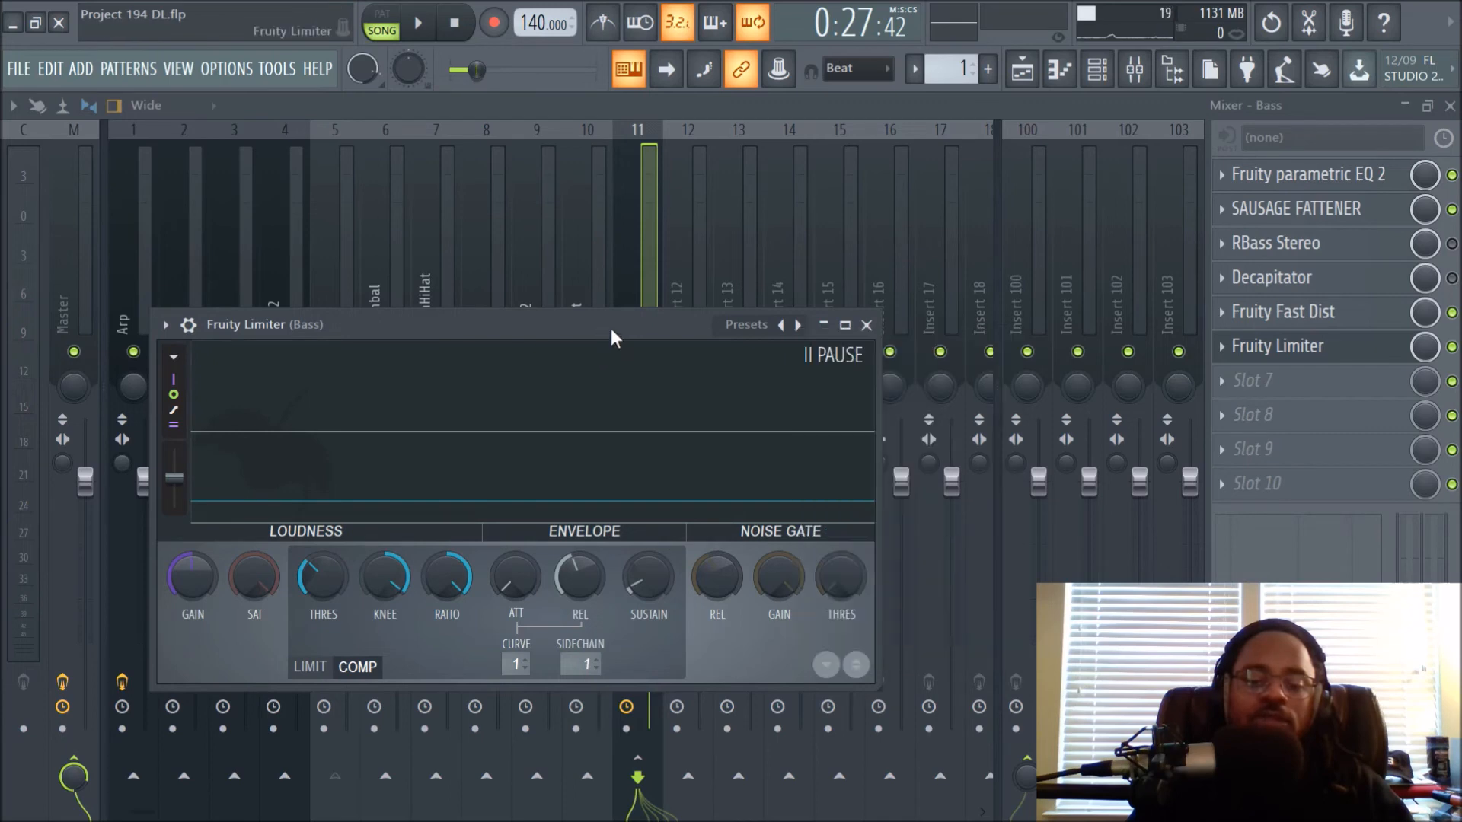
pyautogui.click(866, 325)
# Step: Return to the playlist and show the song arrangement from bar 1 to beyond bar 41
pyautogui.click(1022, 70)
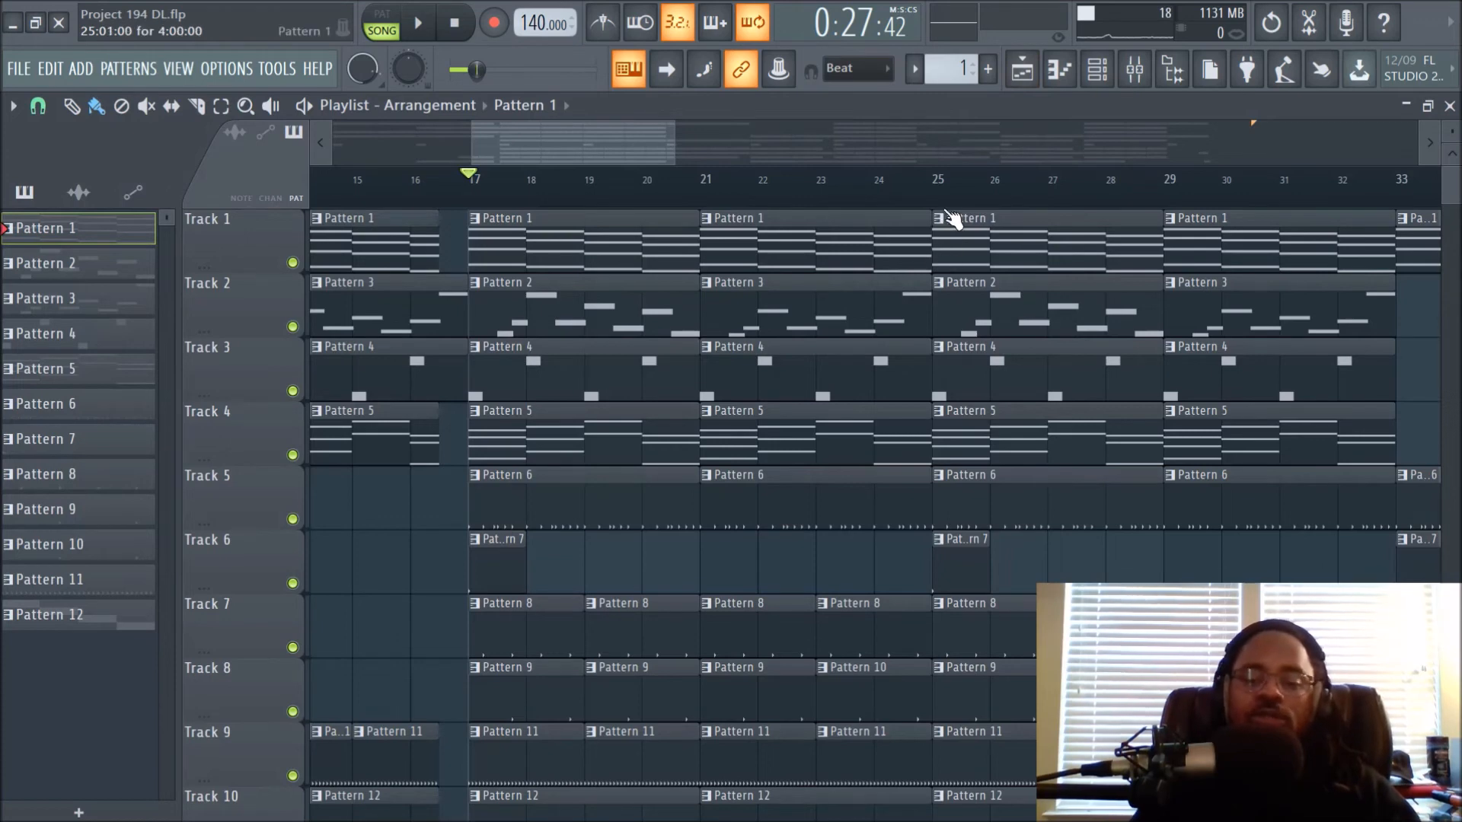
pyautogui.scroll(-2, 951, 209)
pyautogui.scroll(-2, 953, 207)
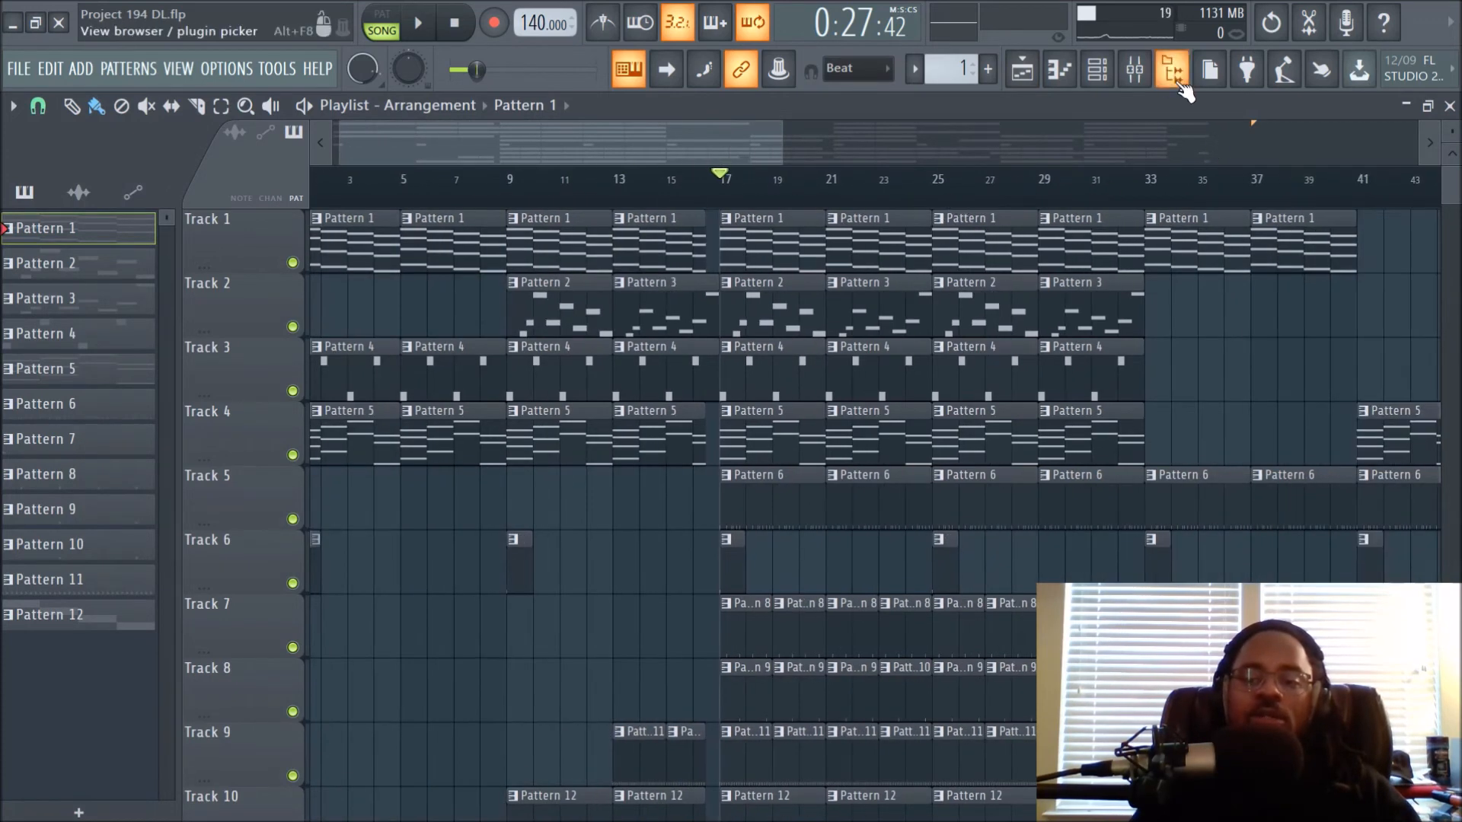
# Step: Open the Master mixer track's Neutron 2 plugin and dismiss its preset manager
pyautogui.click(1135, 69)
pyautogui.click(79, 271)
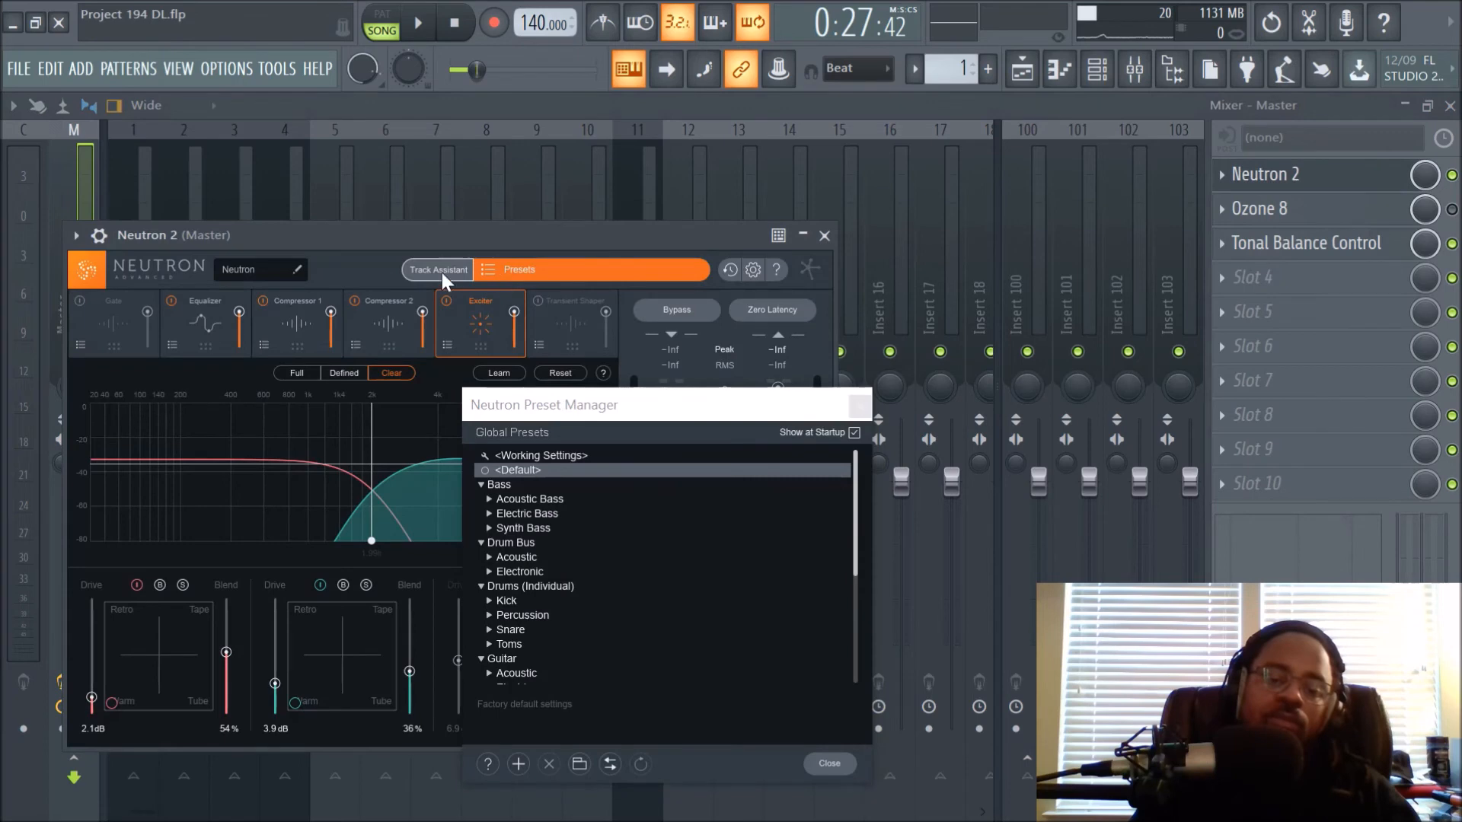
pyautogui.click(828, 764)
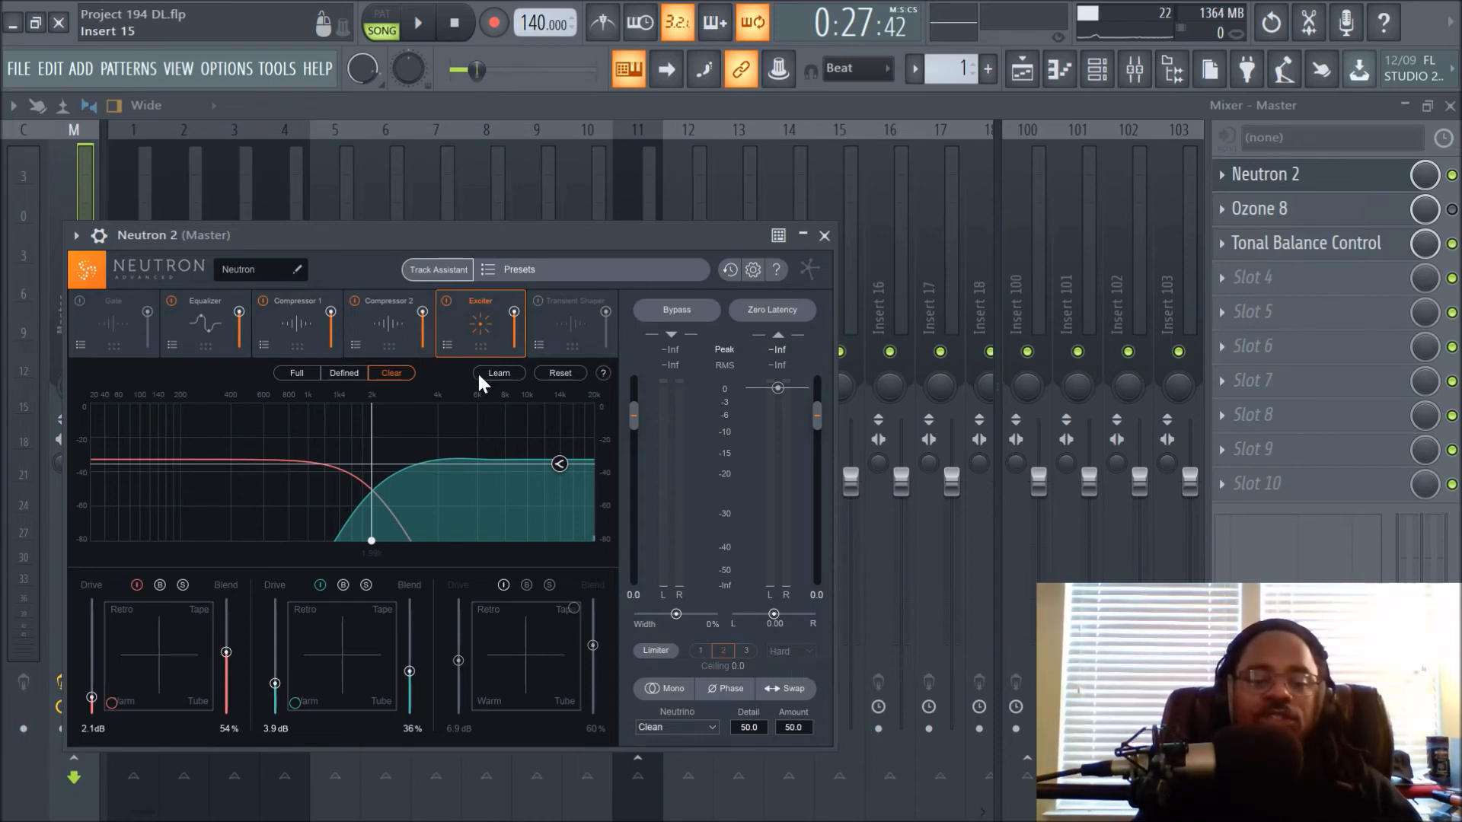
# Step: Examine Neutron 2's Equalizer, Compressor 1, Compressor 2 and Exciter modules on the Master track, and toggle the plugin's bypass on and off
pyautogui.click(184, 331)
pyautogui.click(285, 335)
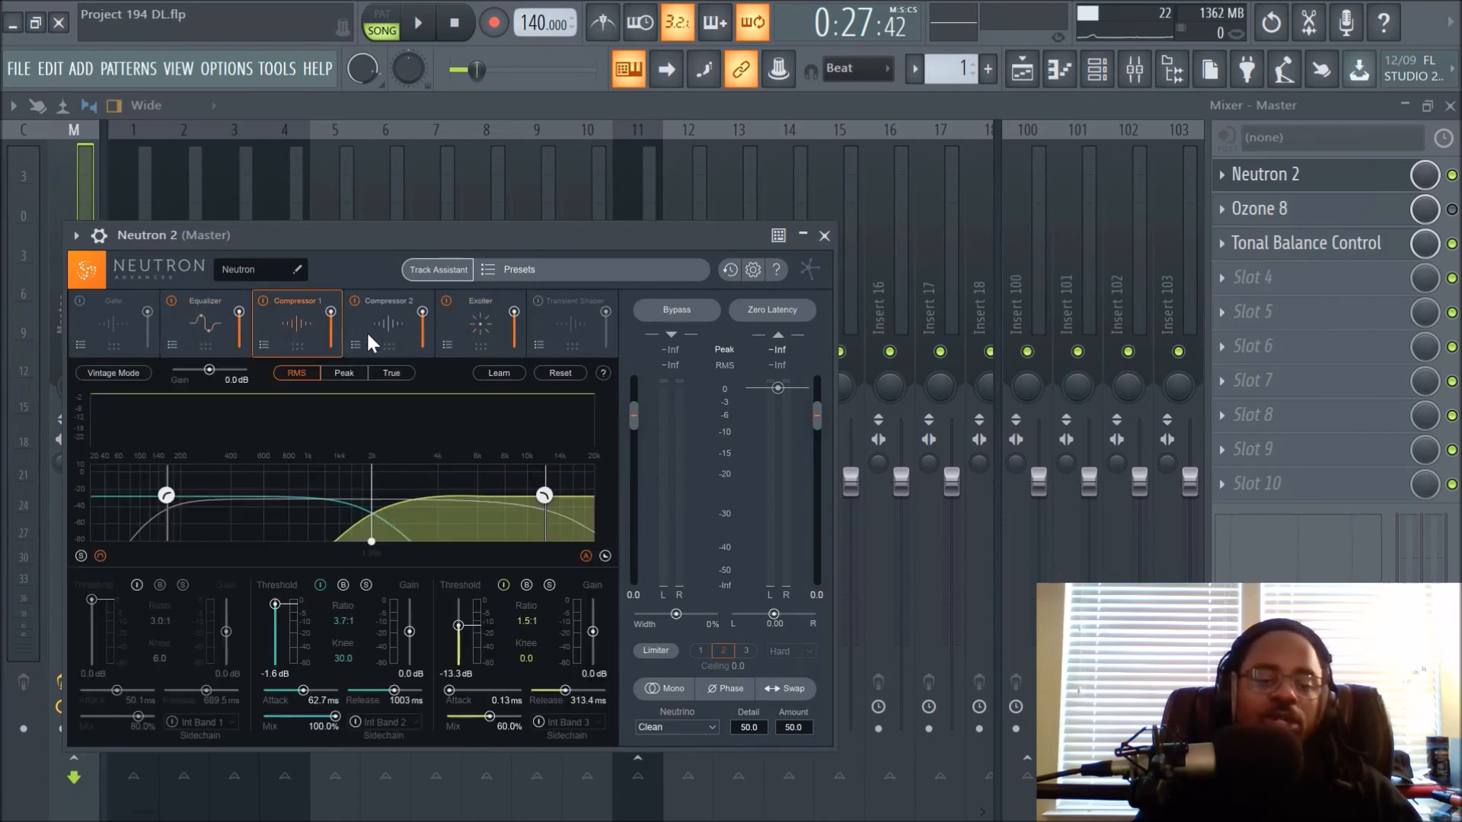
pyautogui.click(366, 330)
pyautogui.click(468, 325)
pyautogui.click(289, 327)
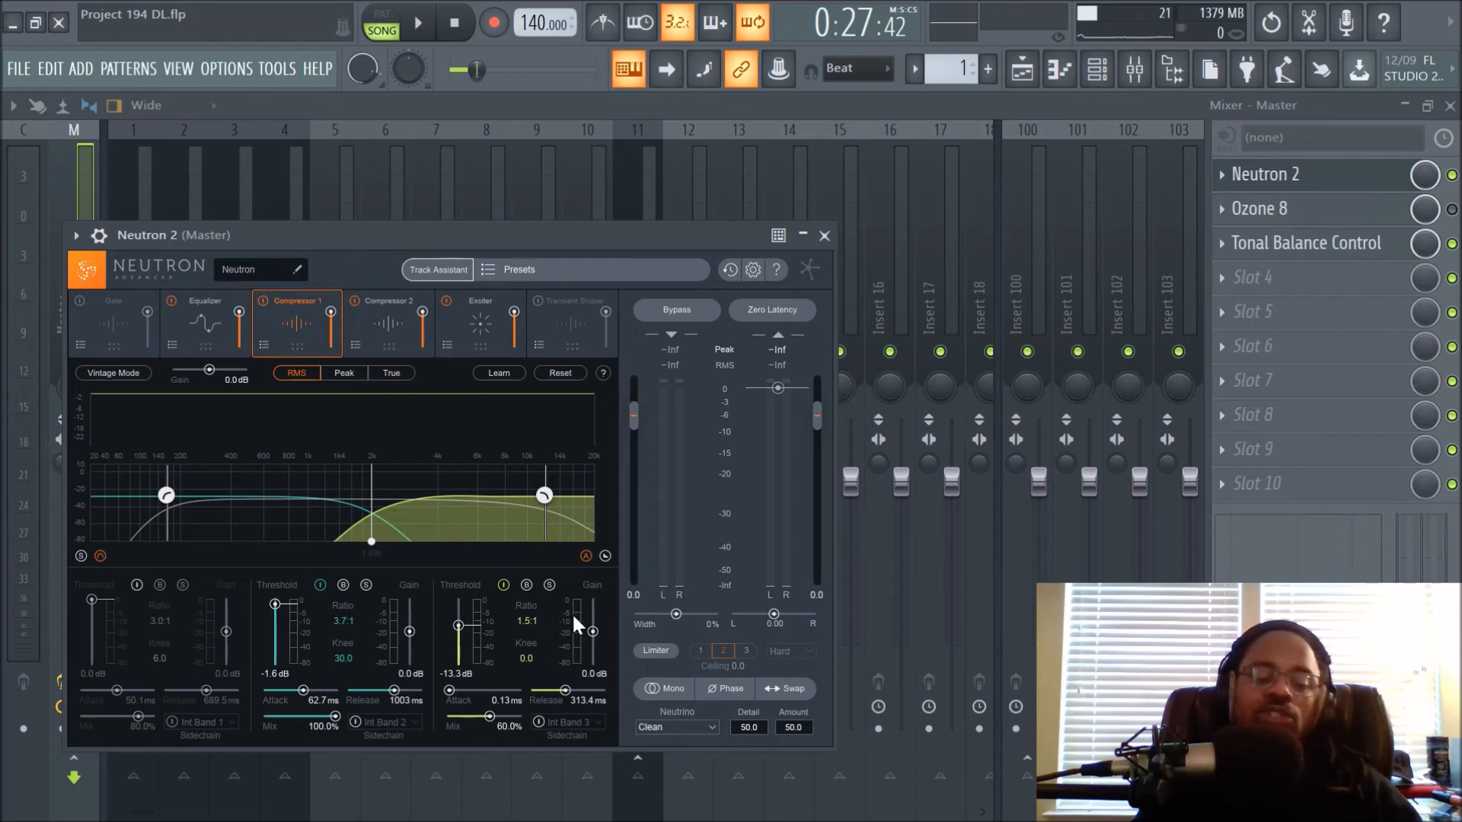
pyautogui.click(420, 310)
pyautogui.click(470, 333)
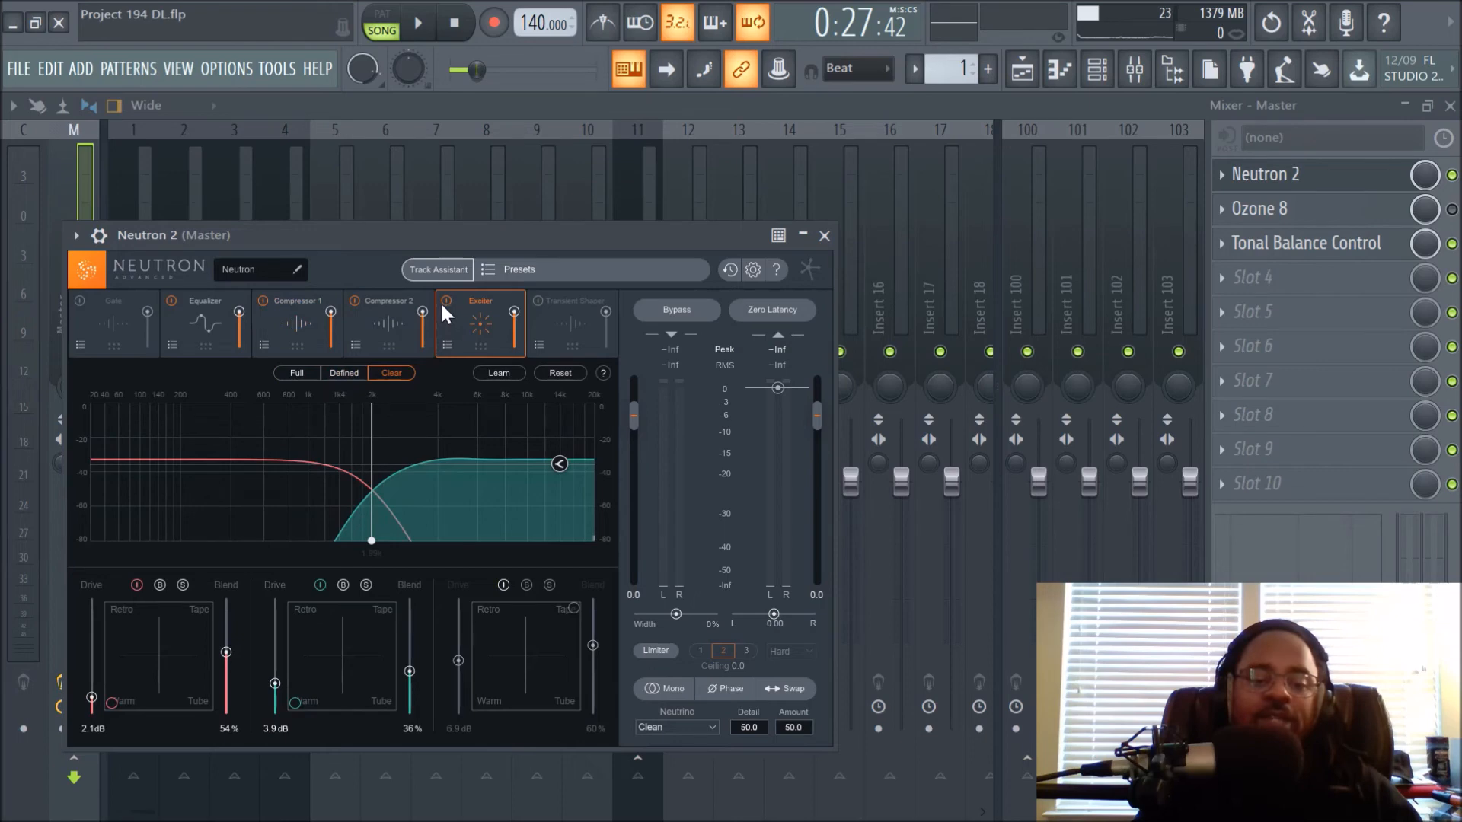
pyautogui.click(675, 306)
pyautogui.click(675, 306)
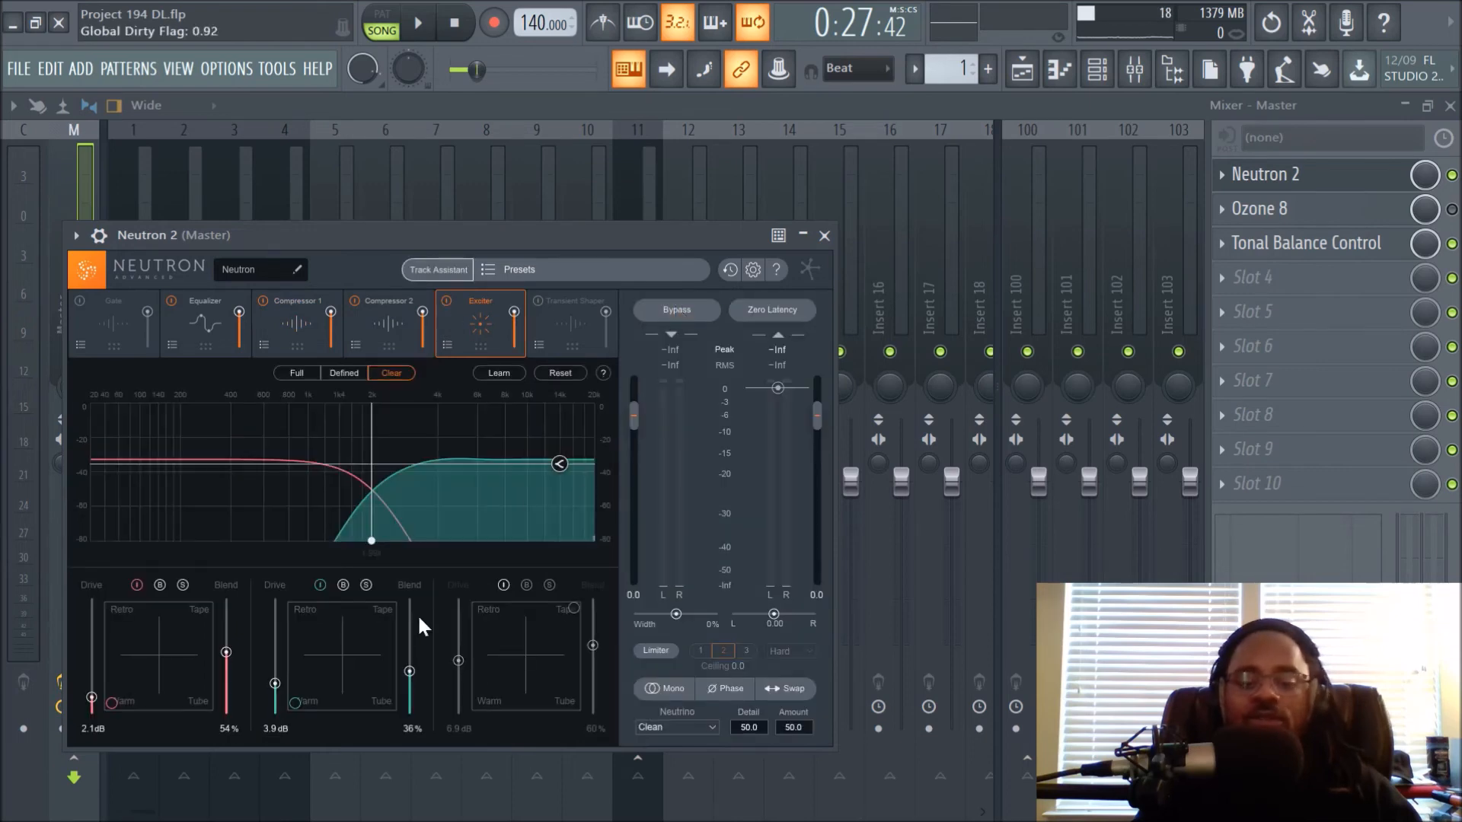
# Step: Open Neutron 2's Track Assistant, review its instrument choices with Auto-Detect left selected, then cancel it and close the plugin
pyautogui.click(434, 271)
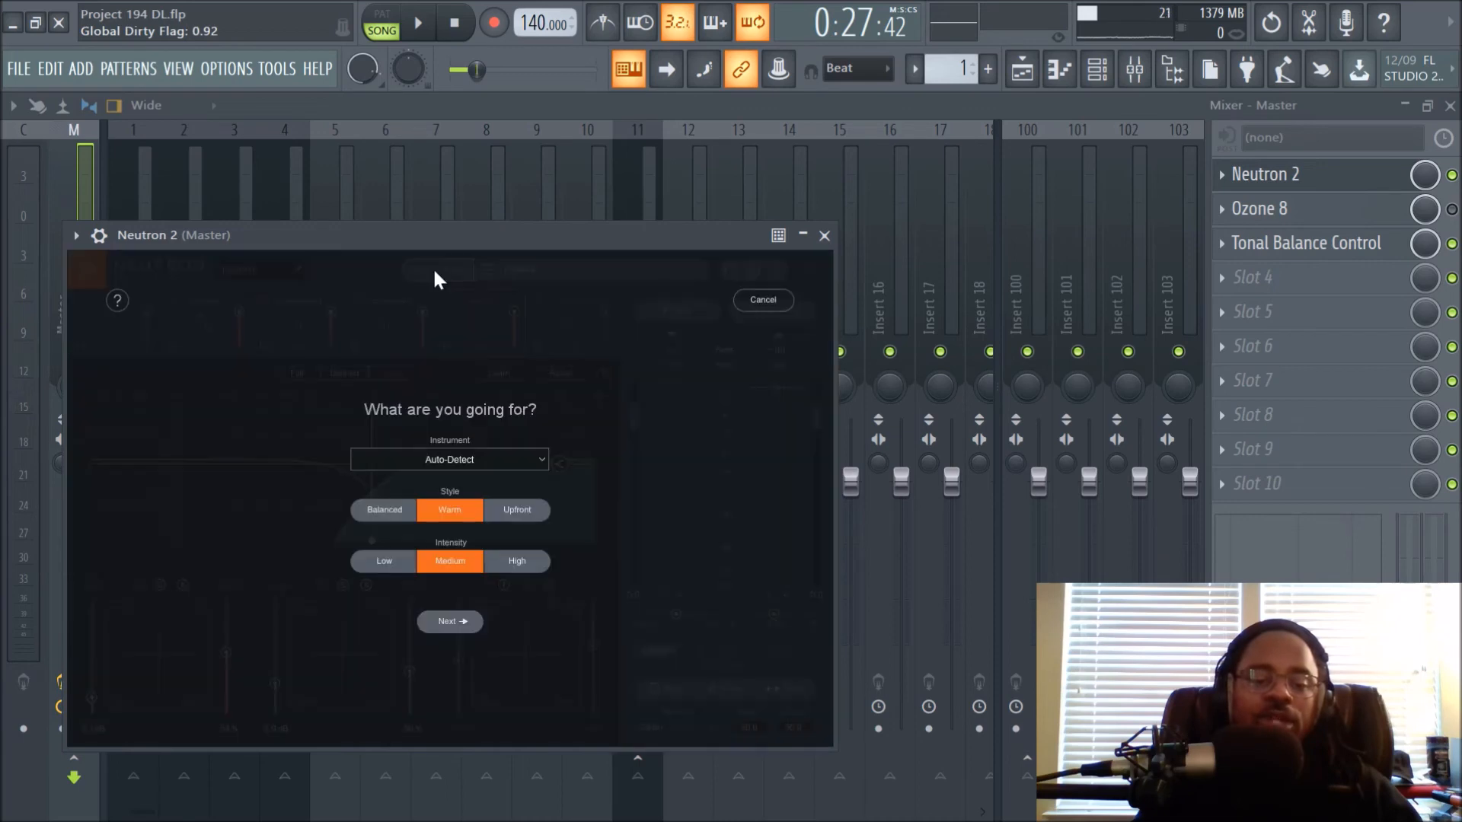
pyautogui.click(476, 458)
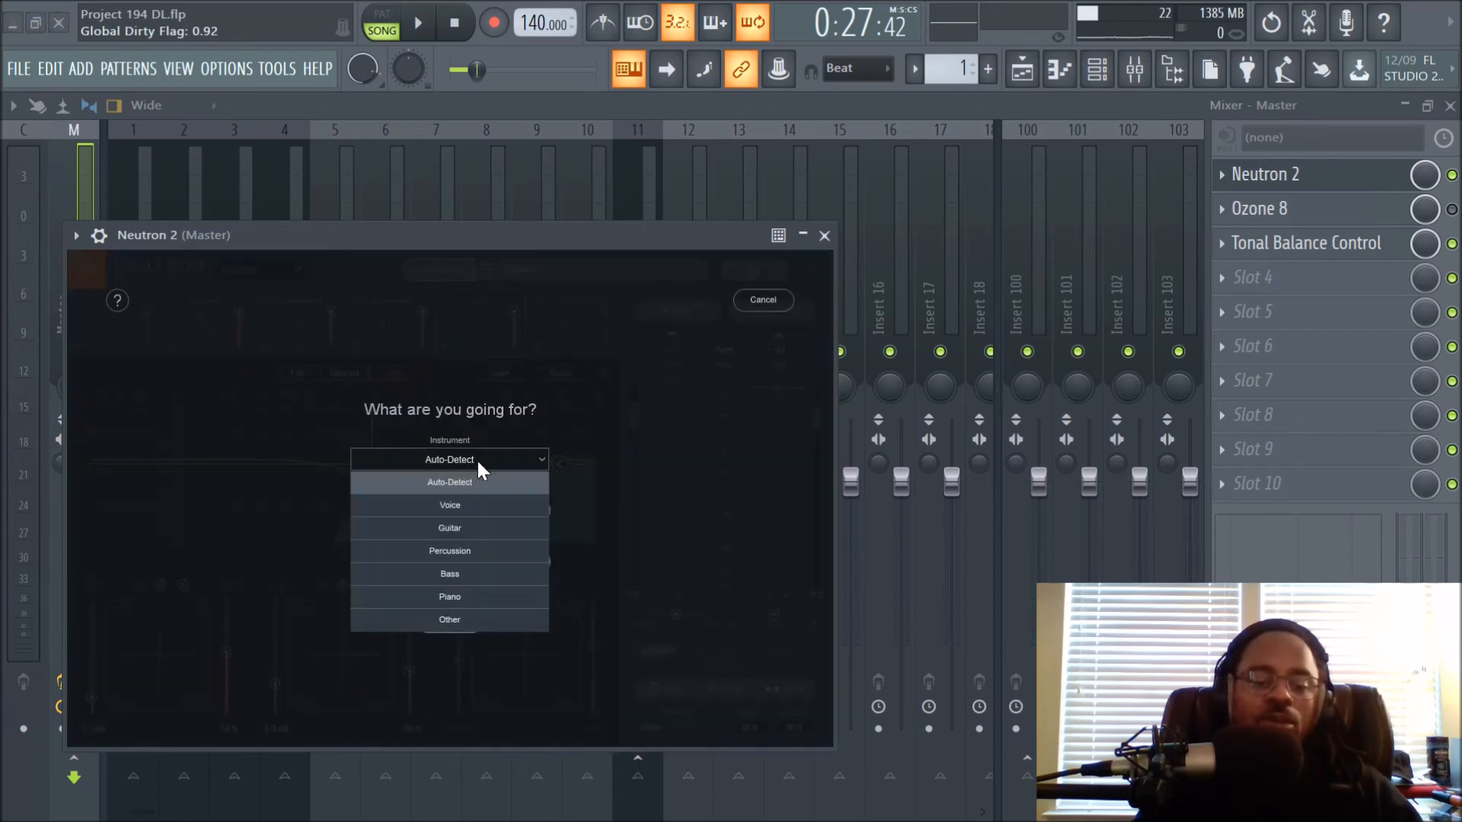
pyautogui.click(618, 388)
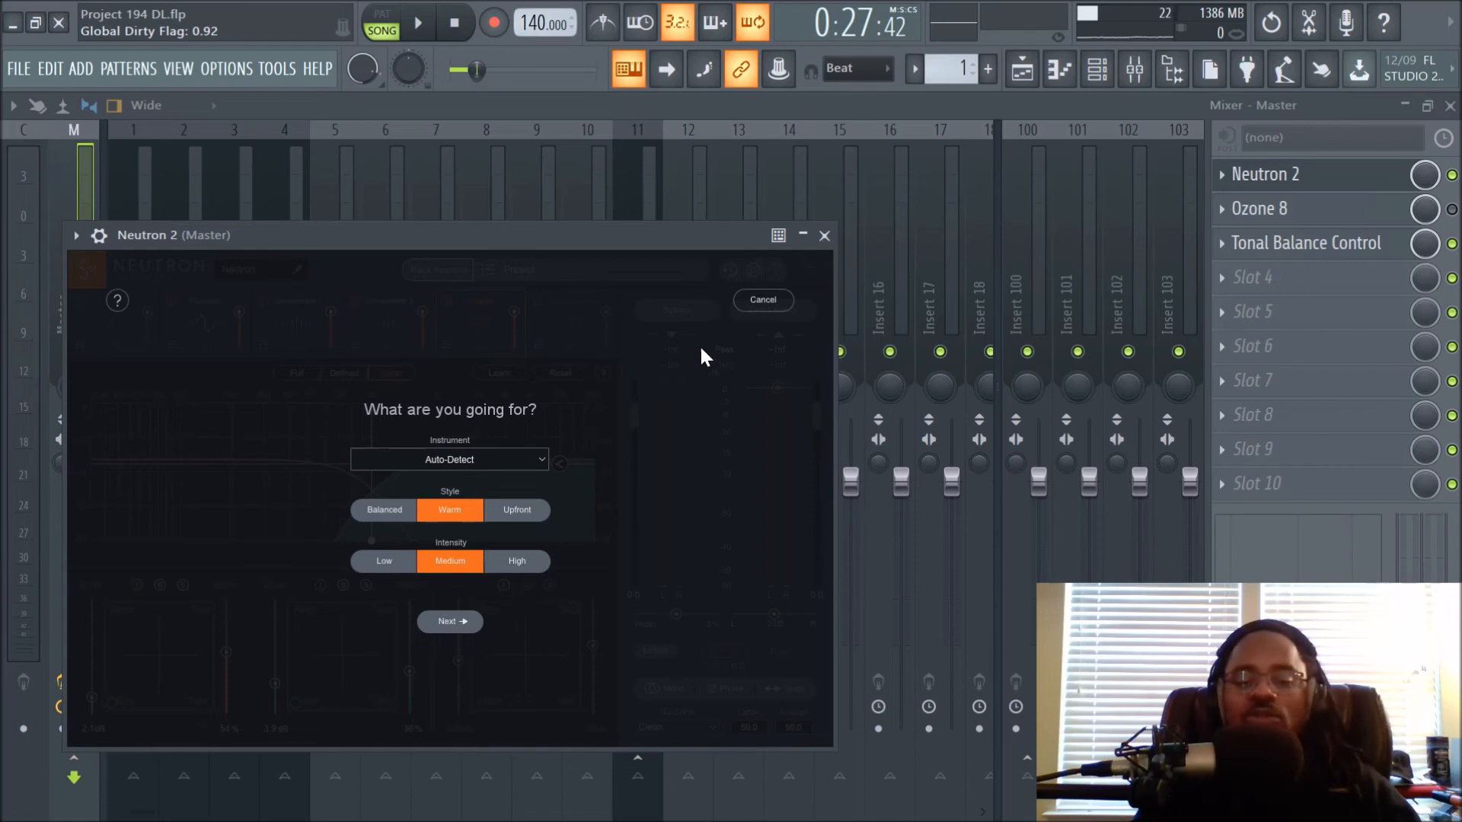
pyautogui.click(762, 300)
pyautogui.click(824, 236)
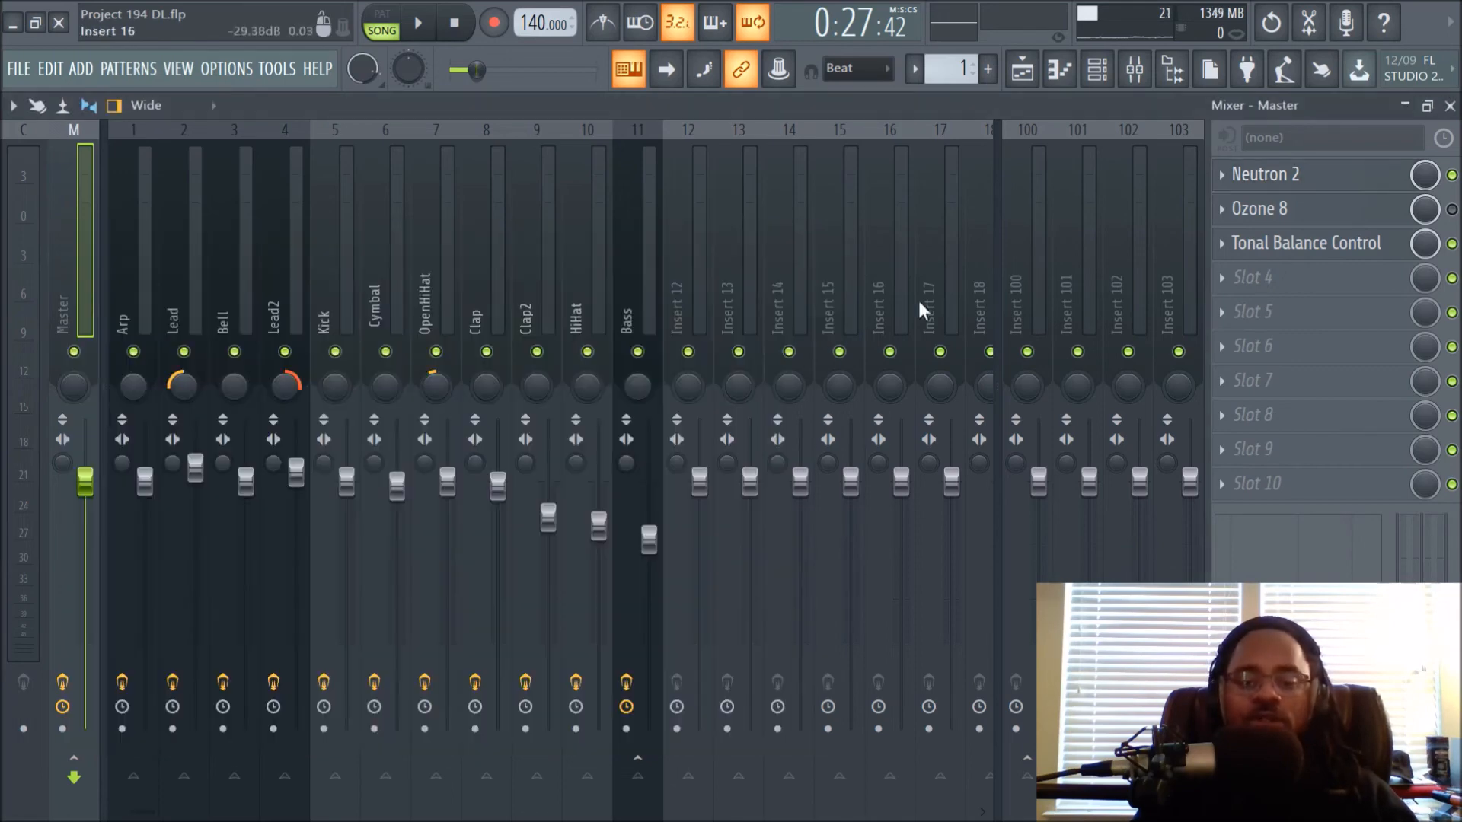
# Step: Show the playlist arrangement out to bar 67, look over the mixer tracks again, and return to the playlist
pyautogui.click(1034, 84)
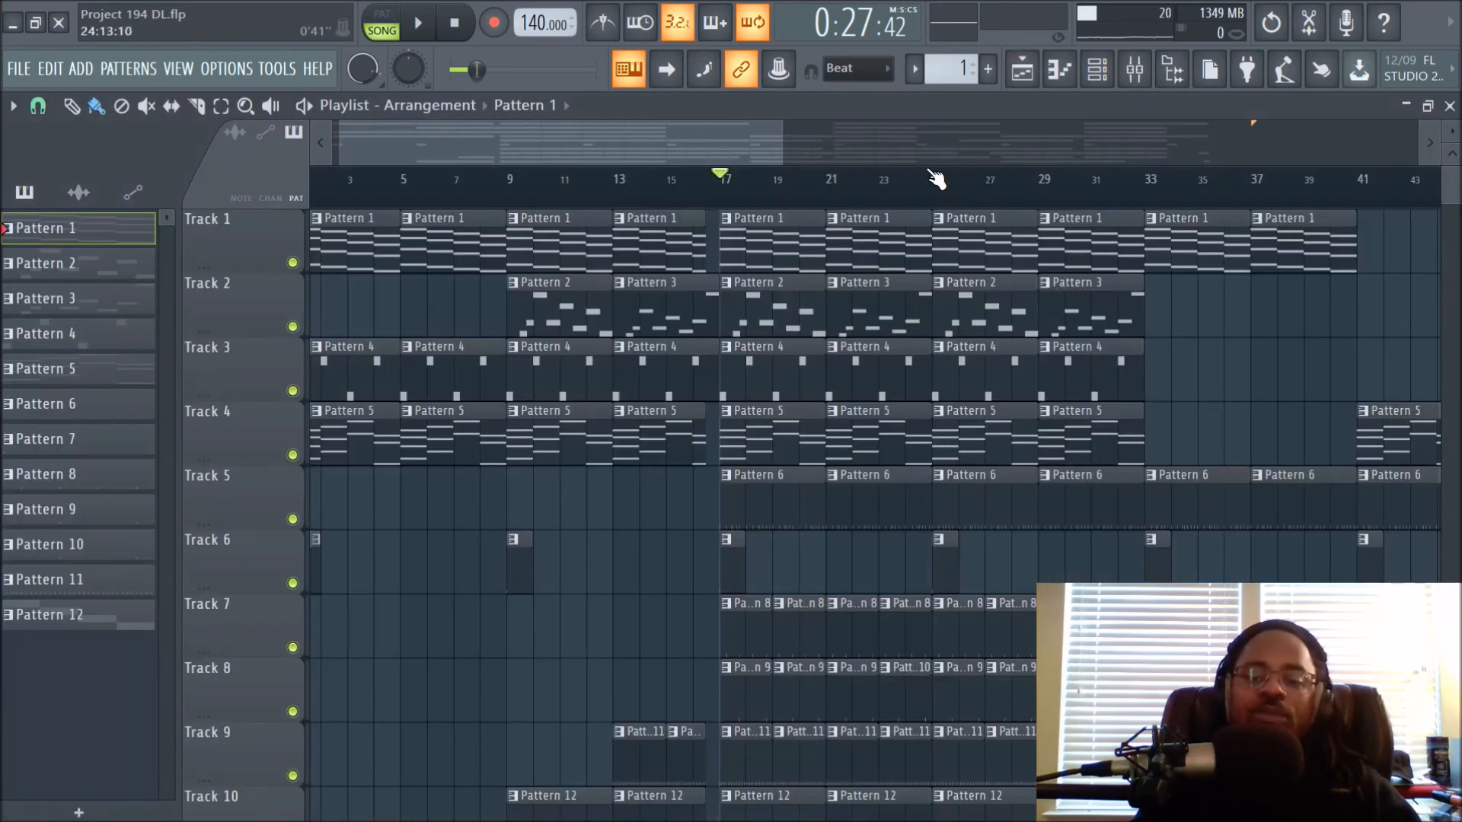
pyautogui.scroll(-2, 936, 181)
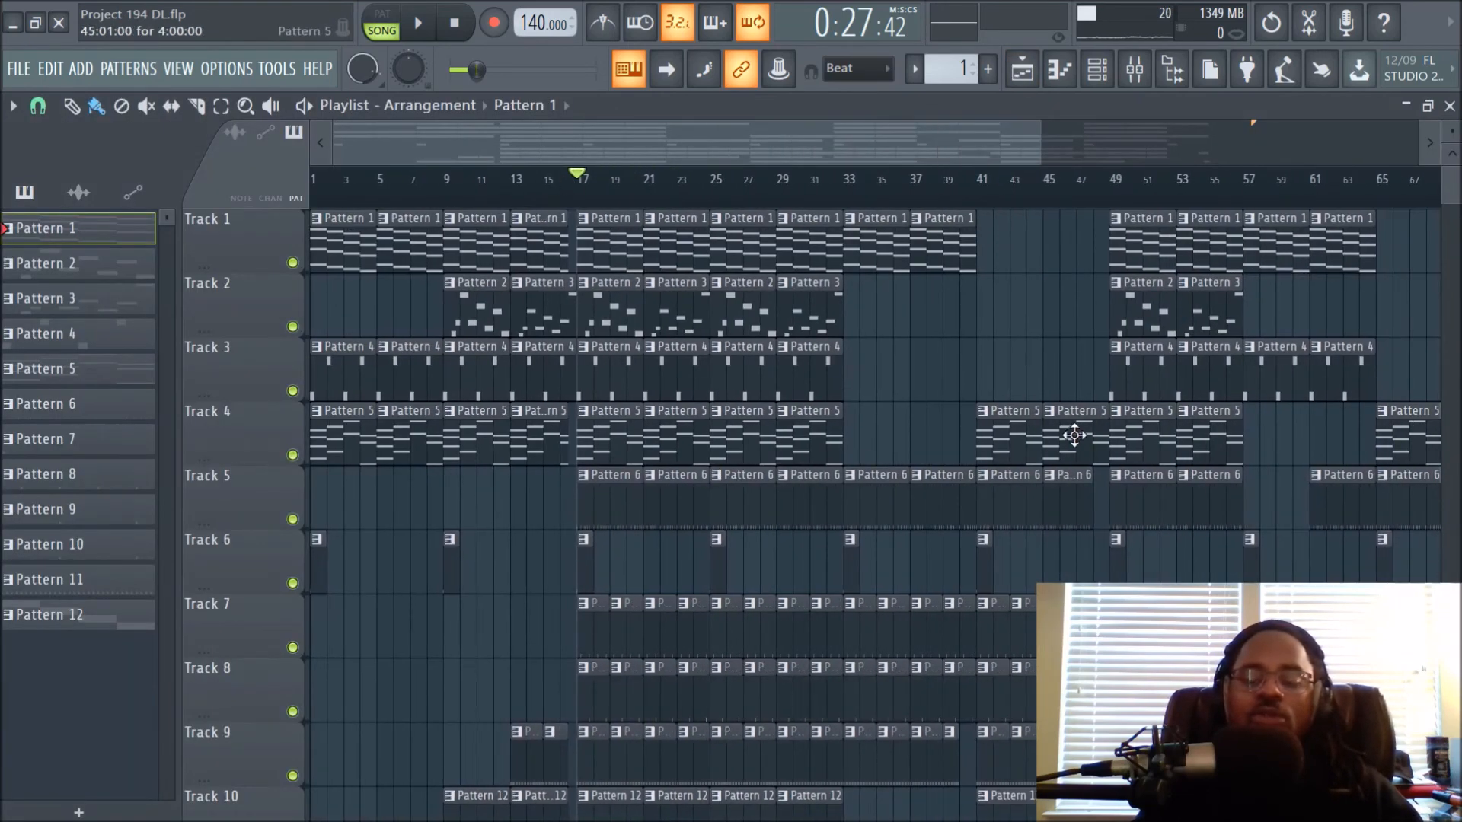
pyautogui.click(1135, 68)
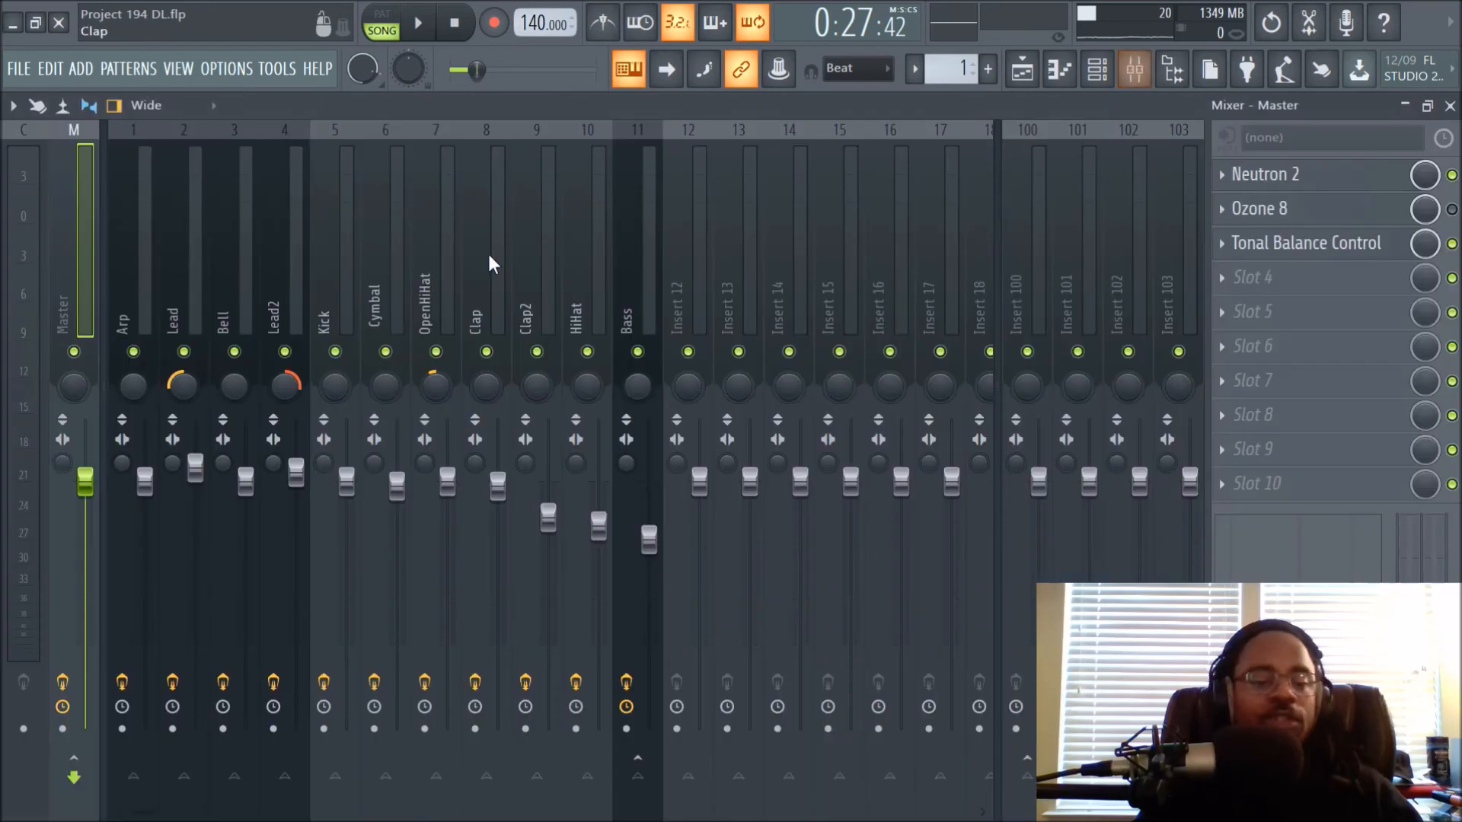
pyautogui.click(1022, 70)
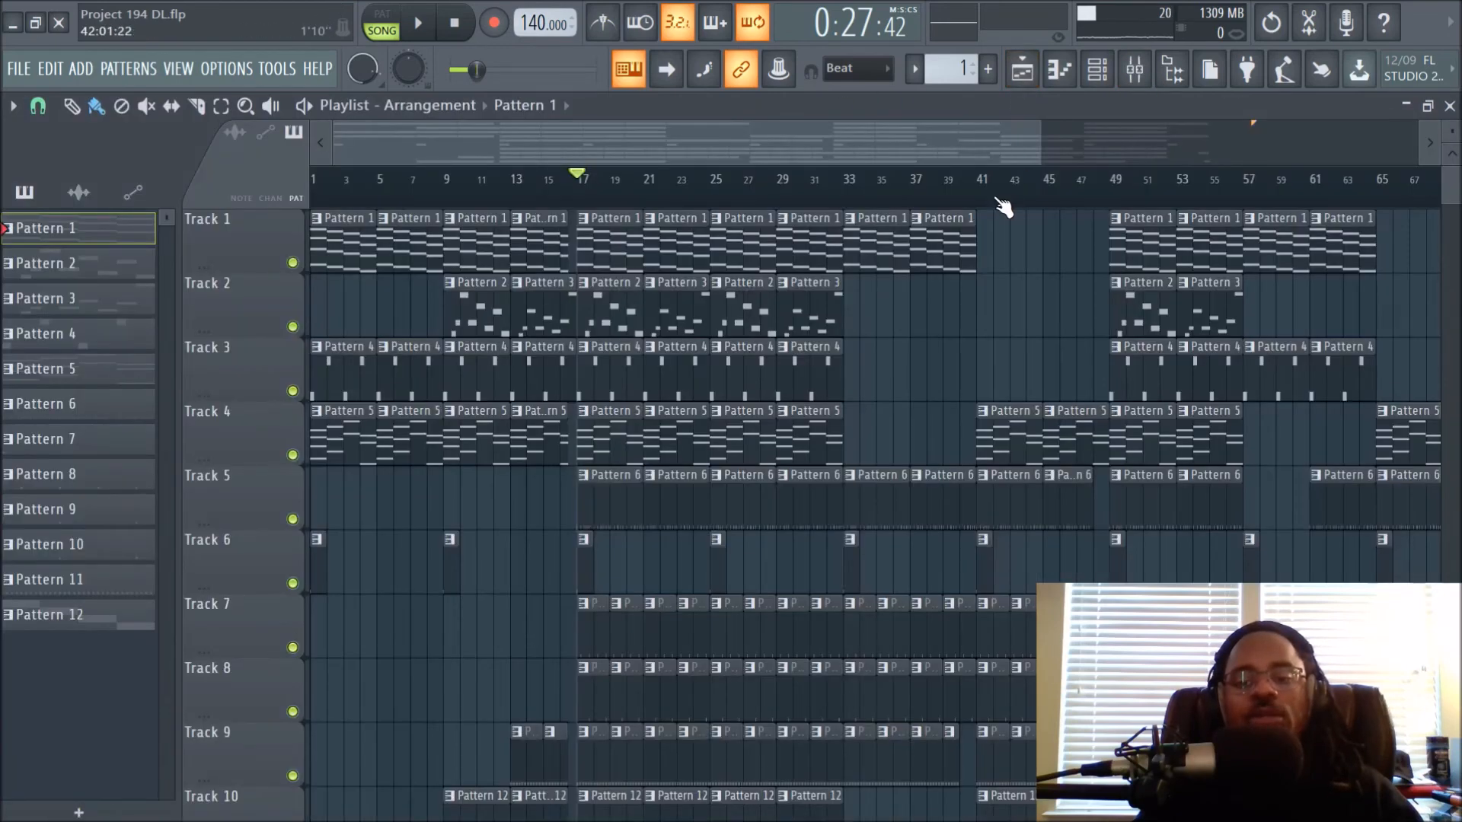
# Step: Play the song from bar 1 and follow the arrangement through the intro and the drum entry at bar 17
pyautogui.click(454, 31)
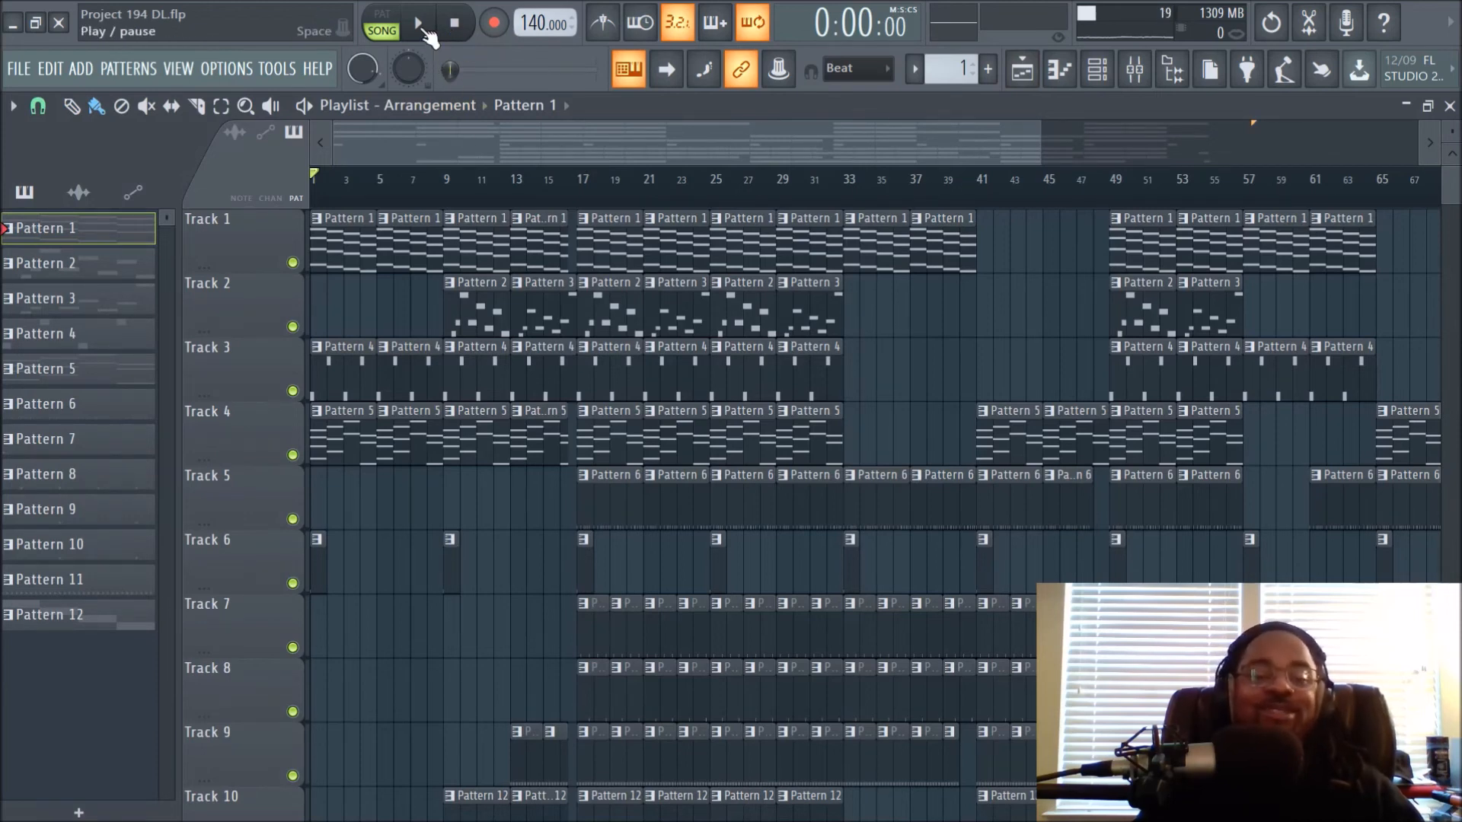
pyautogui.click(425, 31)
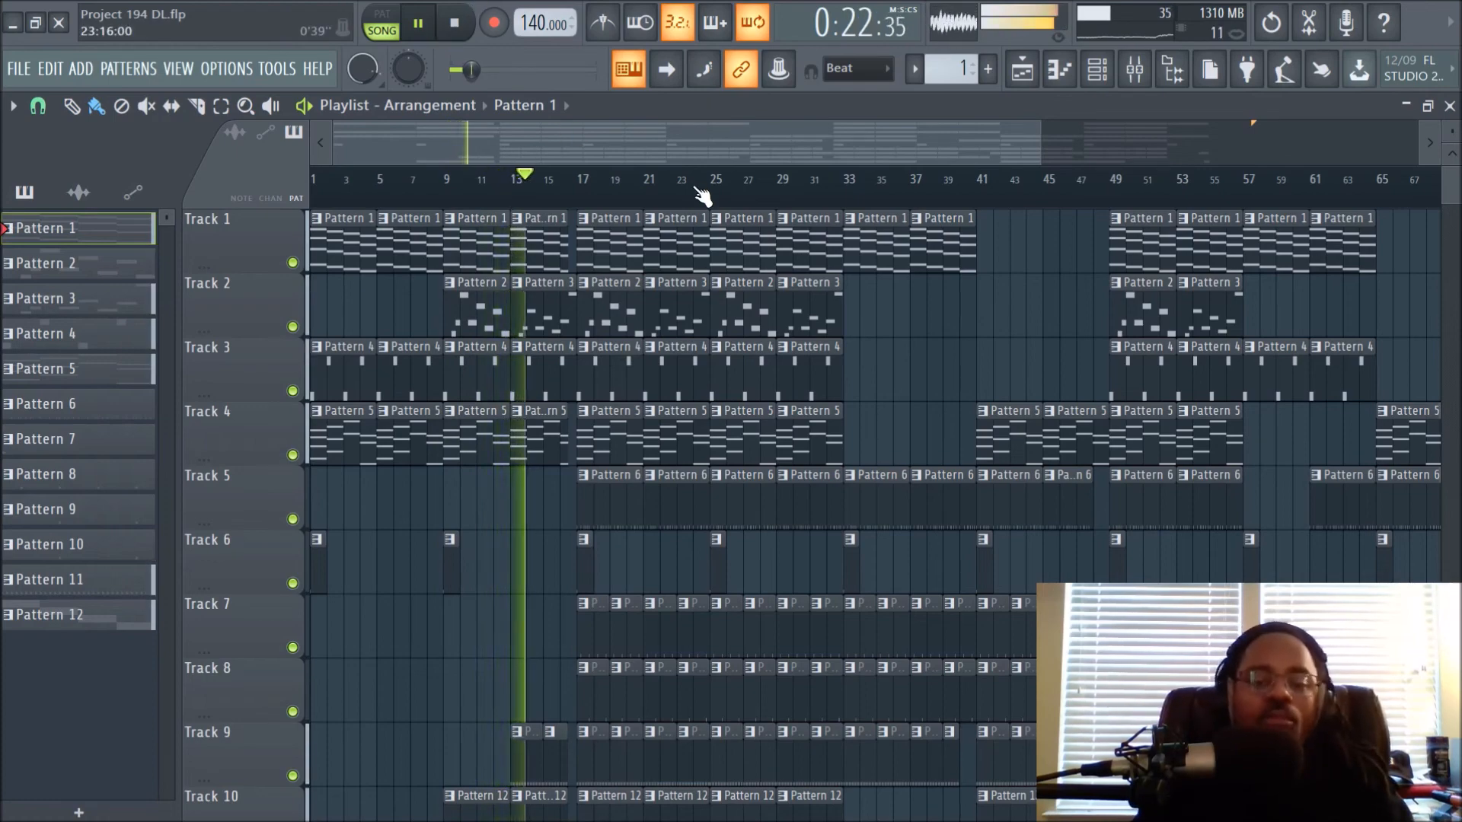
pyautogui.scroll(3, 698, 195)
pyautogui.scroll(-3, 744, 339)
pyautogui.scroll(4, 744, 339)
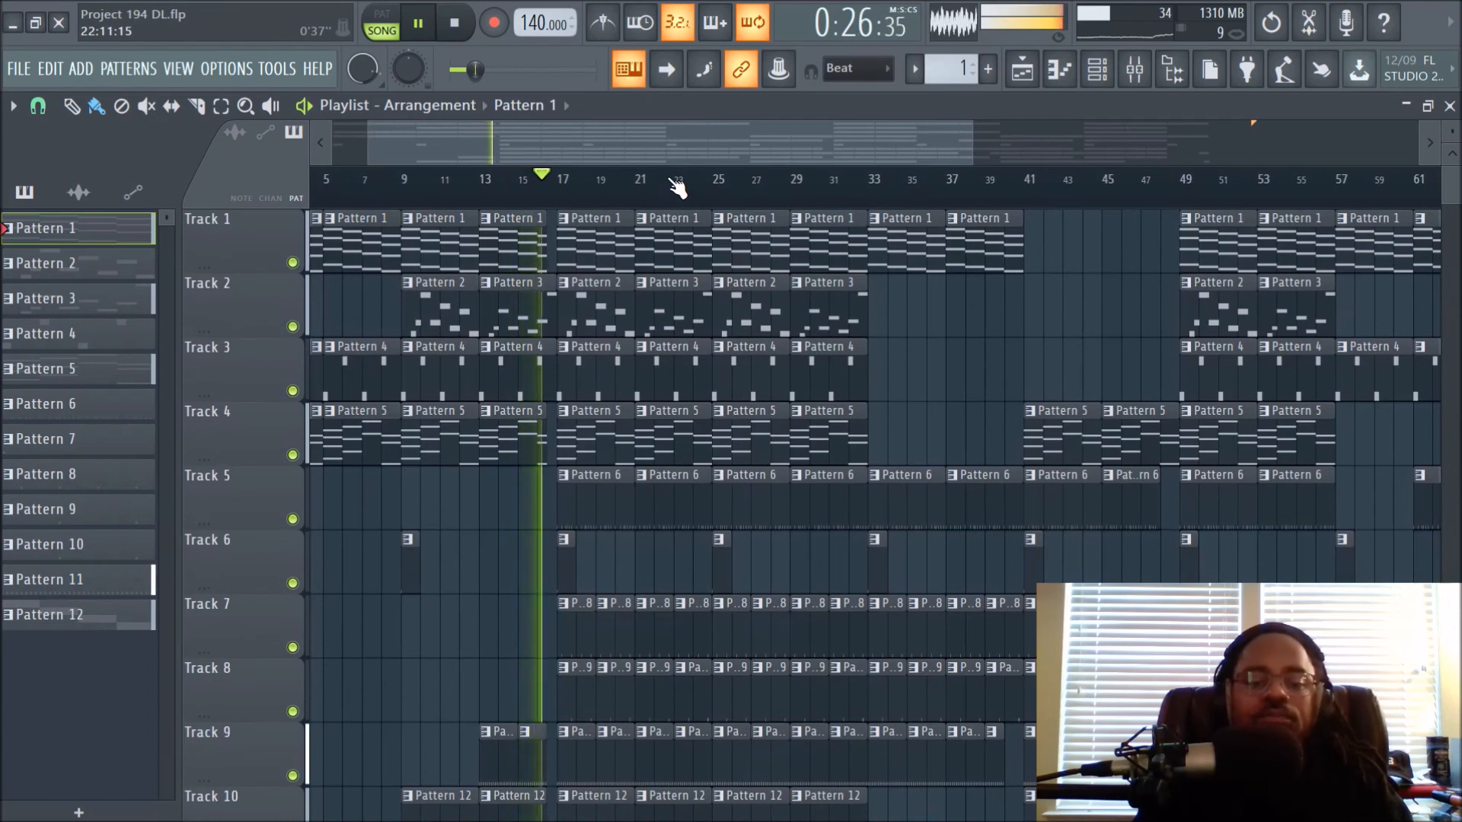
pyautogui.scroll(2, 676, 188)
pyautogui.scroll(-2, 676, 187)
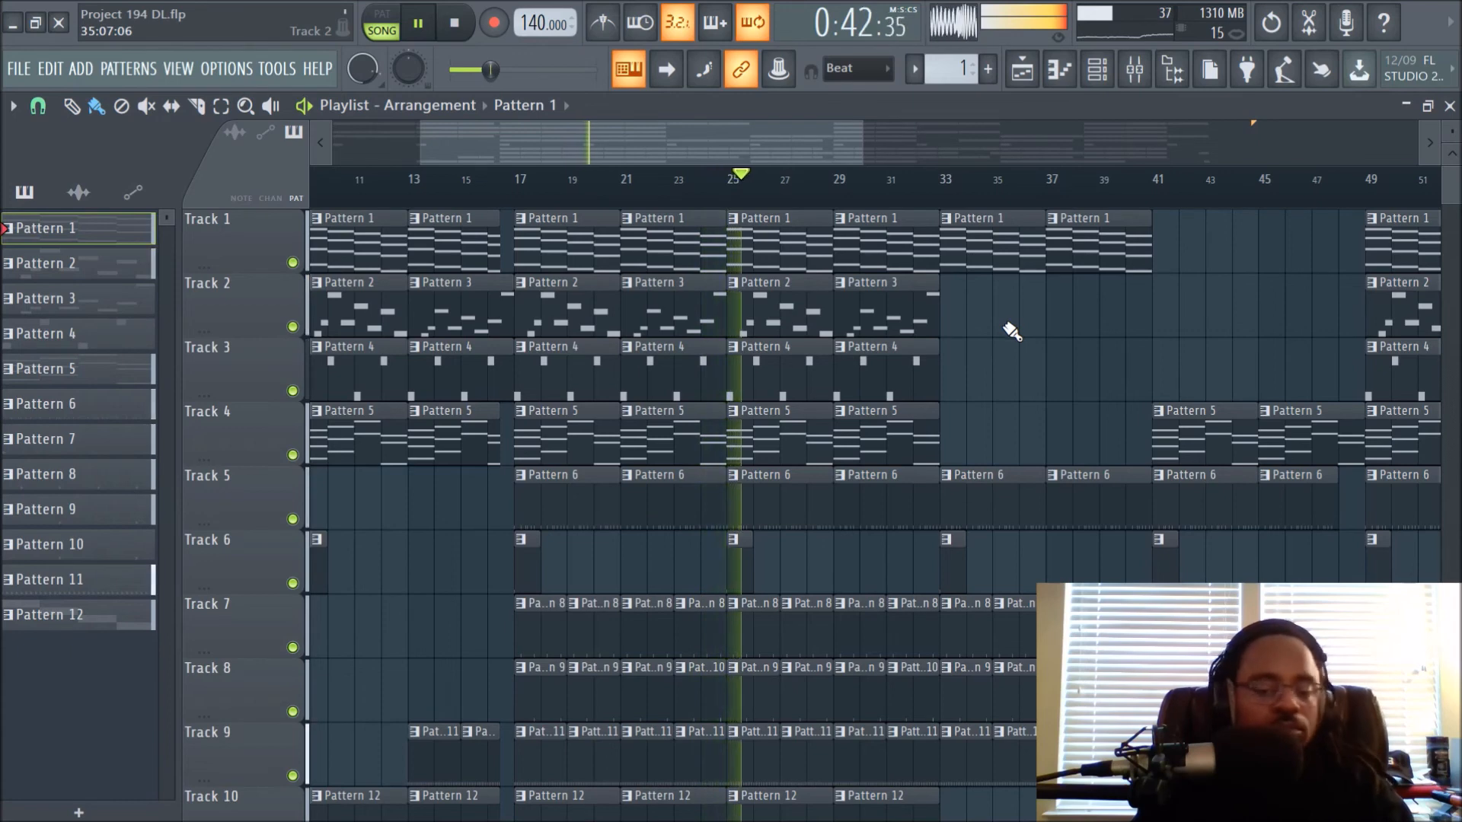
pyautogui.scroll(-2, 948, 194)
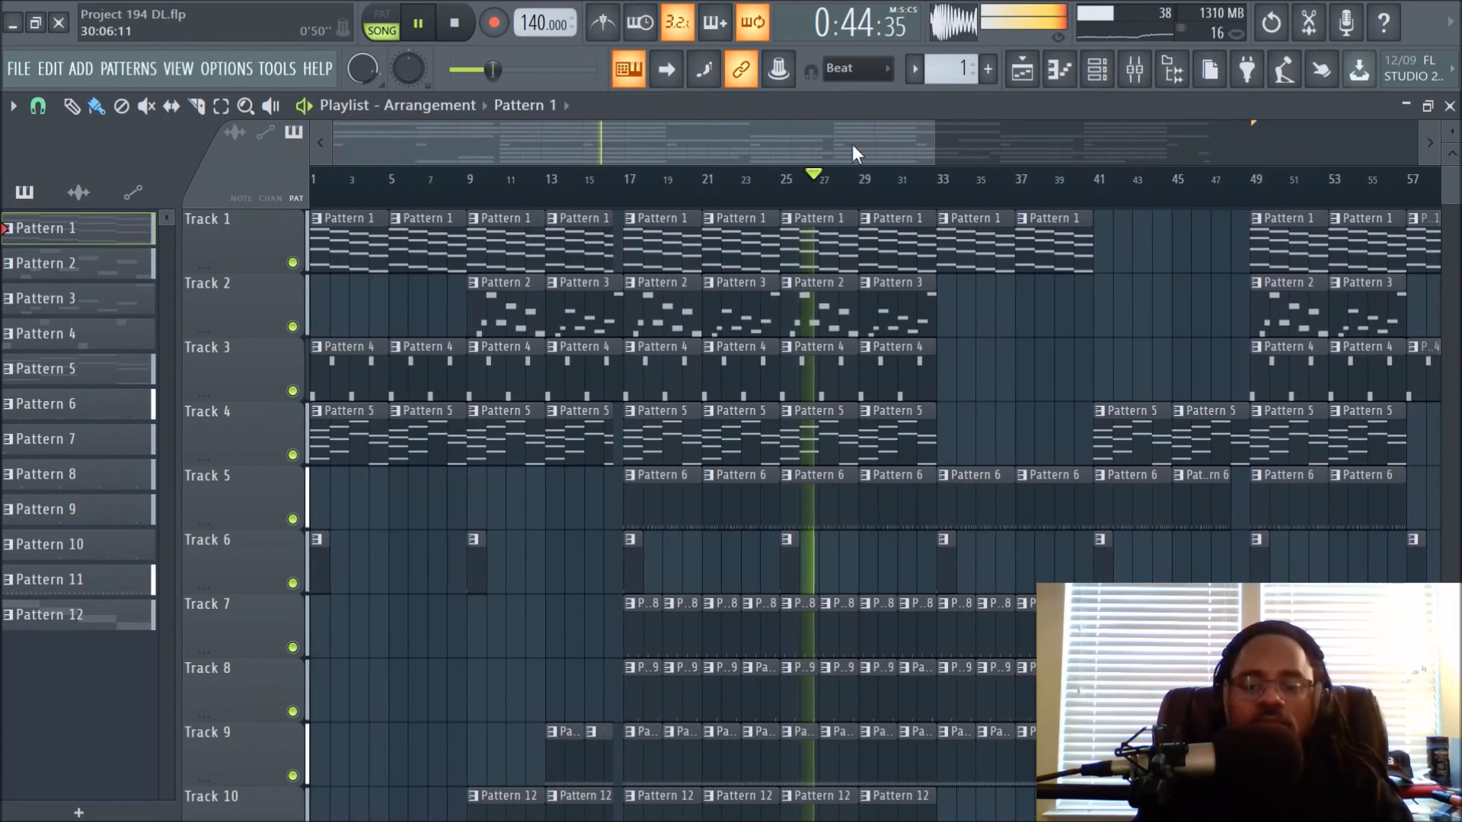
# Step: Keep following playback through the section changes at bars 33, 41 and 49 across Tracks 1 to 10, then stop the song
pyautogui.moveTo(852, 144); pyautogui.dragTo(1044, 144)
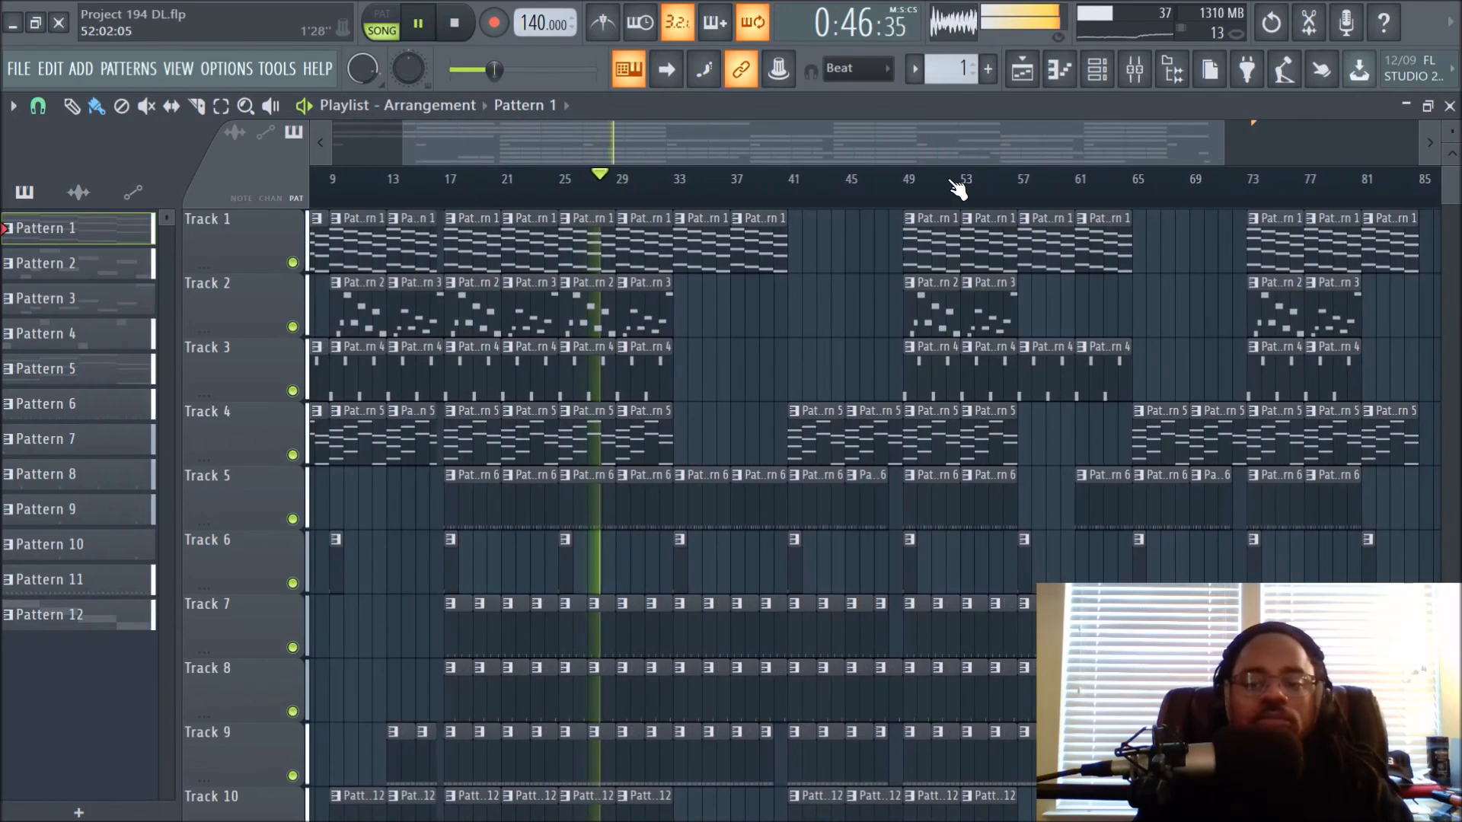
pyautogui.scroll(-2, 953, 137)
pyautogui.scroll(1, 975, 149)
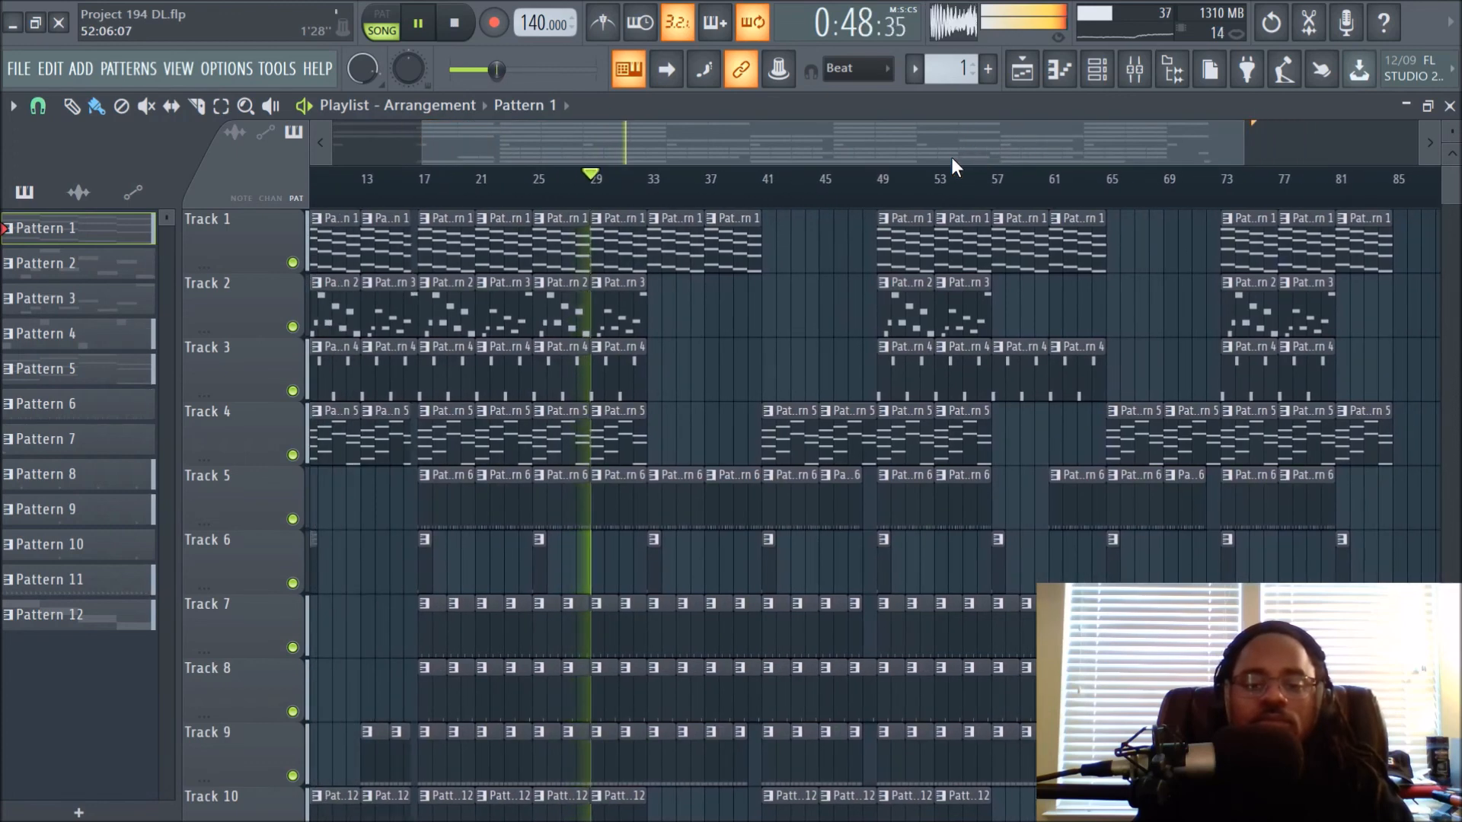
pyautogui.scroll(1, 833, 189)
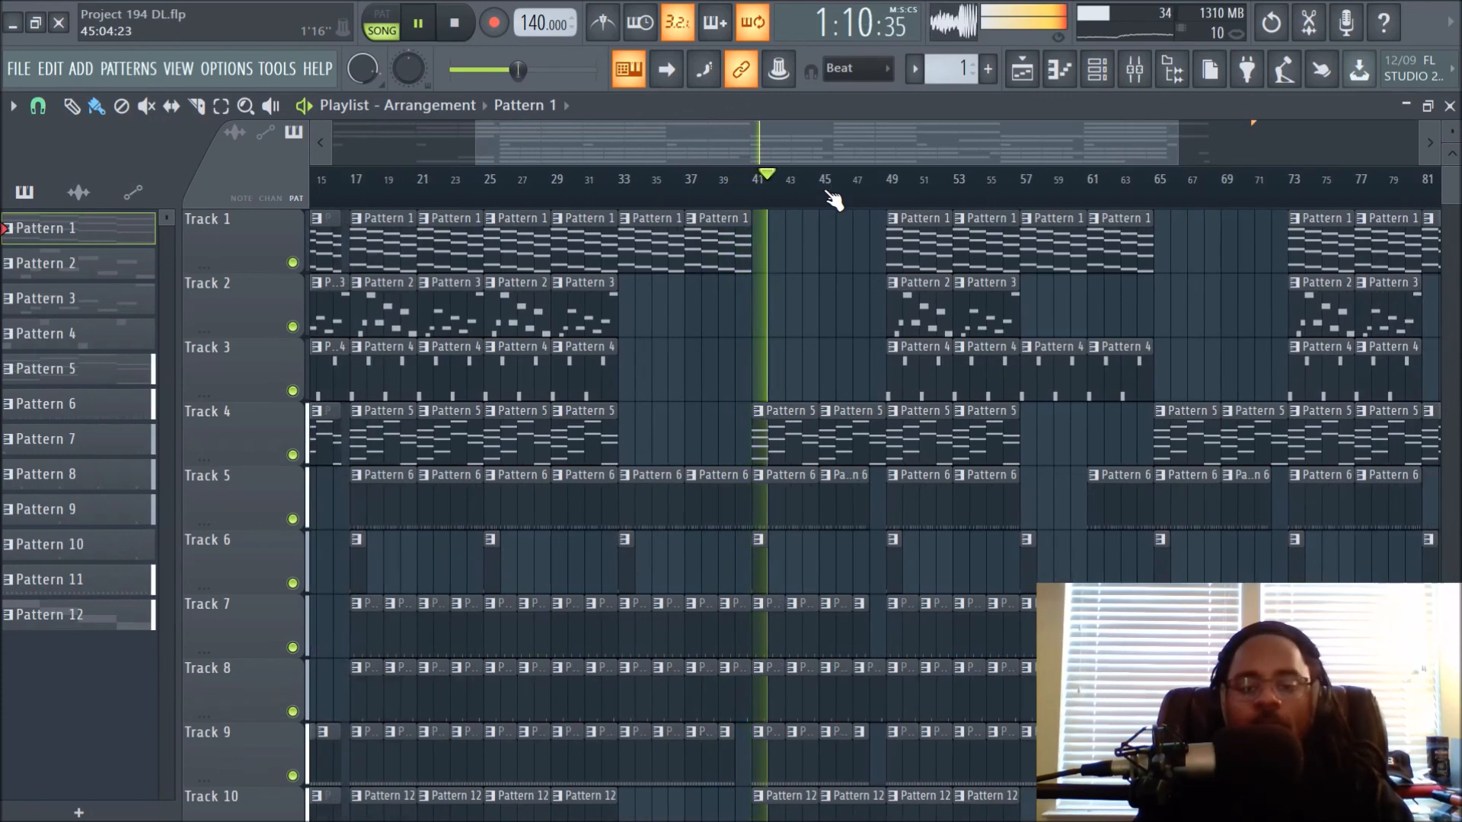
pyautogui.moveTo(830, 157); pyautogui.dragTo(863, 165)
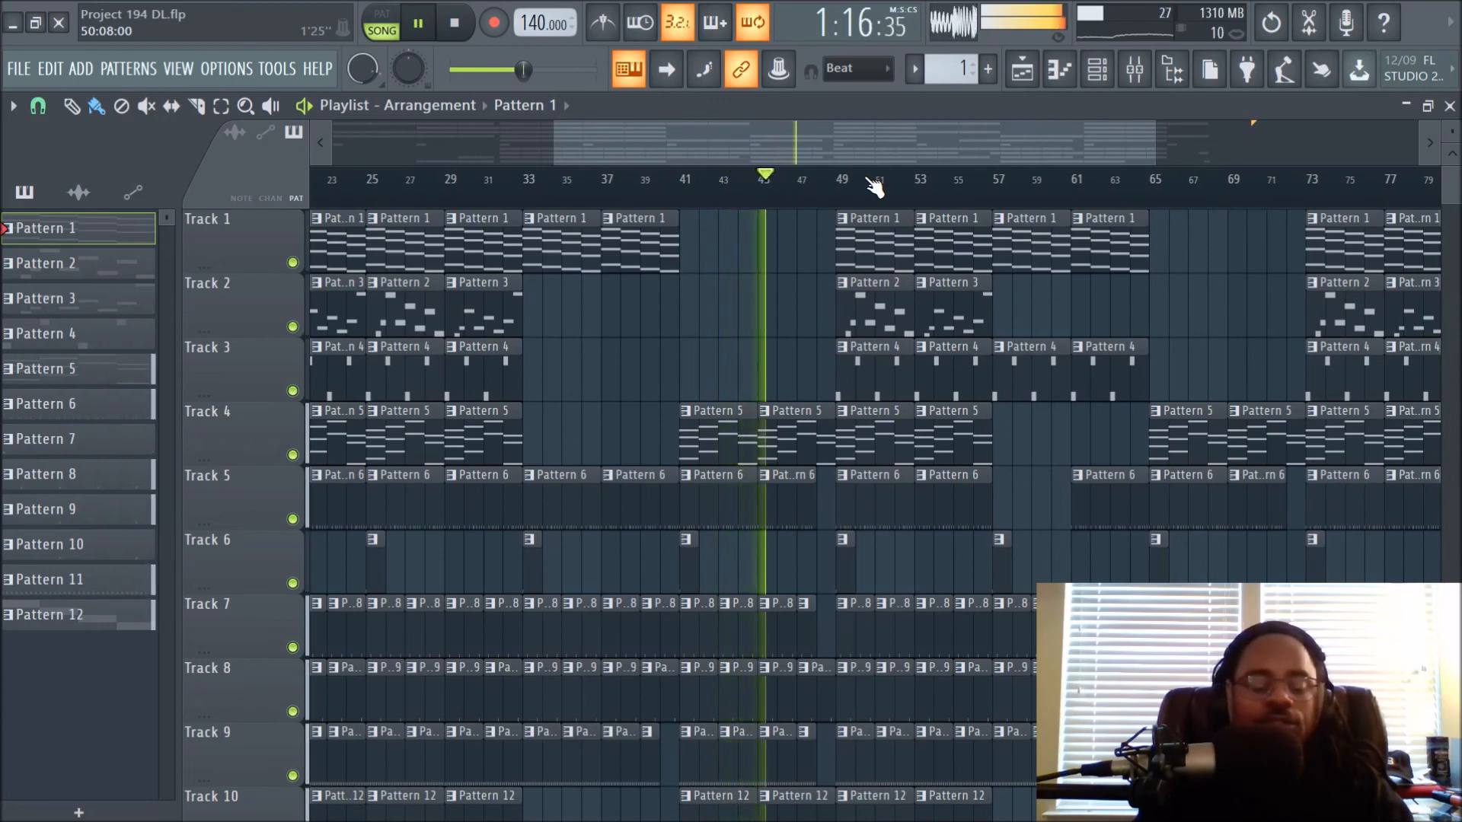
pyautogui.scroll(-3, 910, 314)
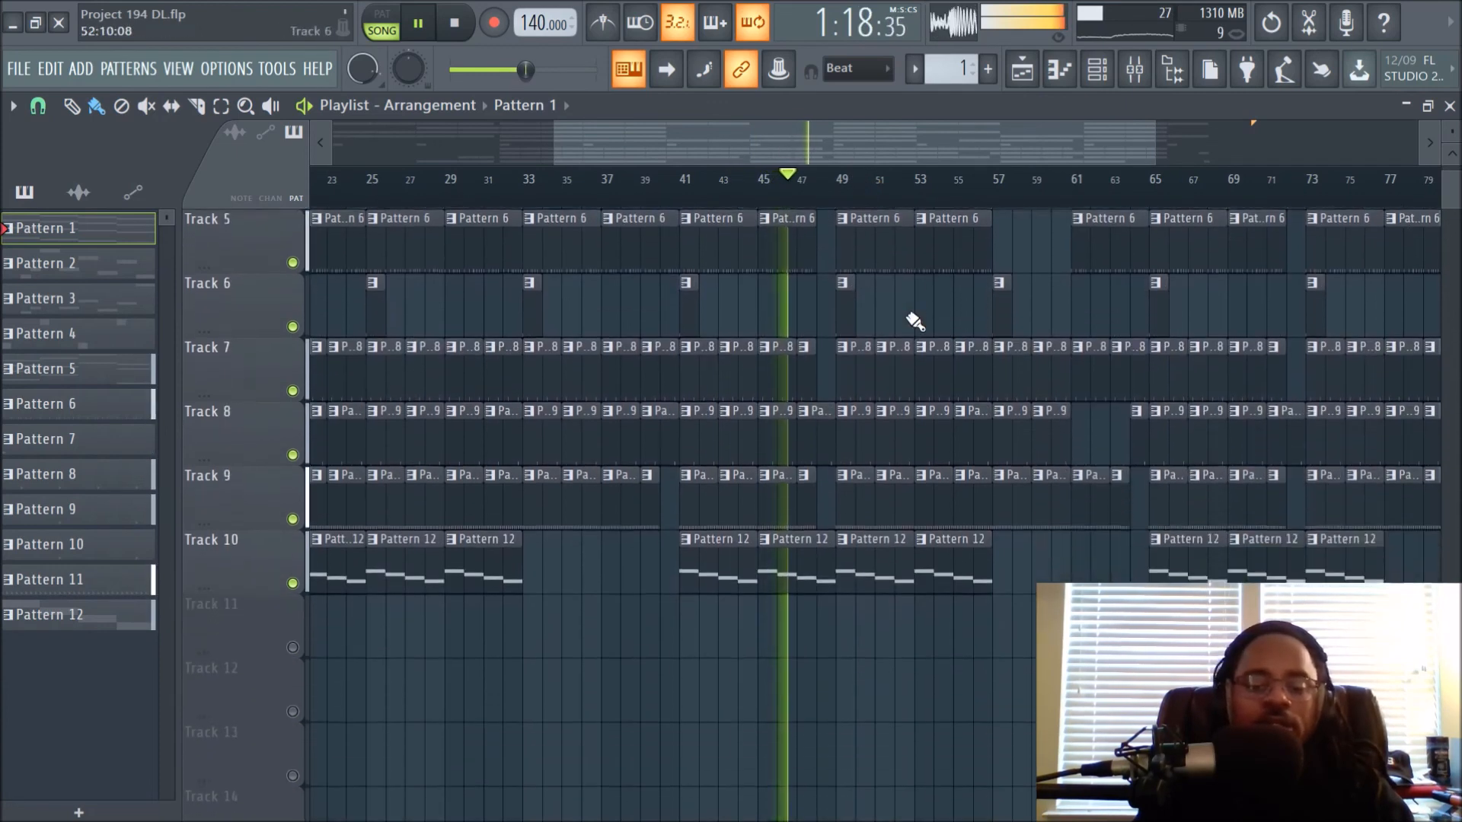
pyautogui.scroll(3, 913, 320)
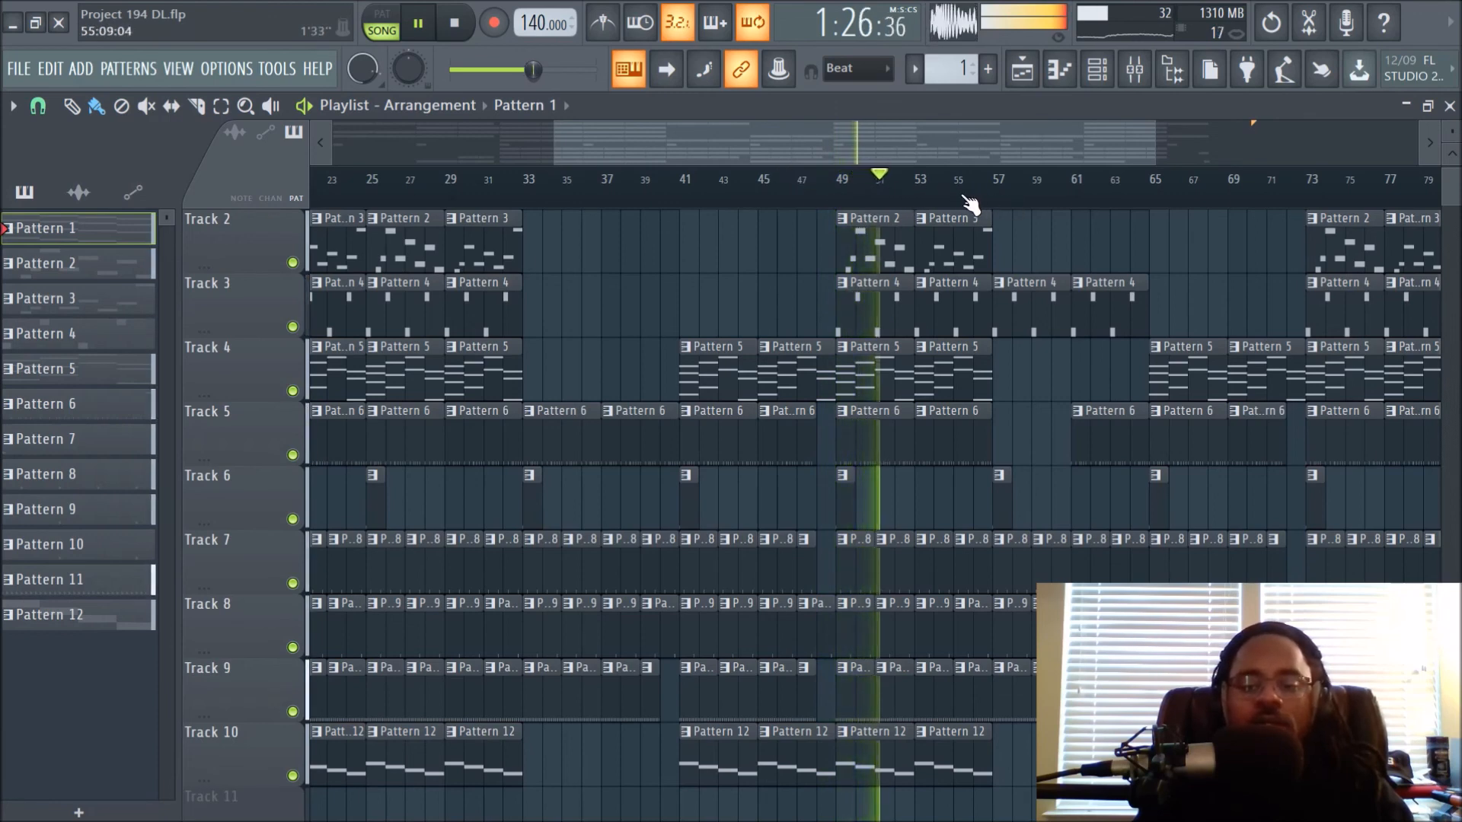
pyautogui.press('space')
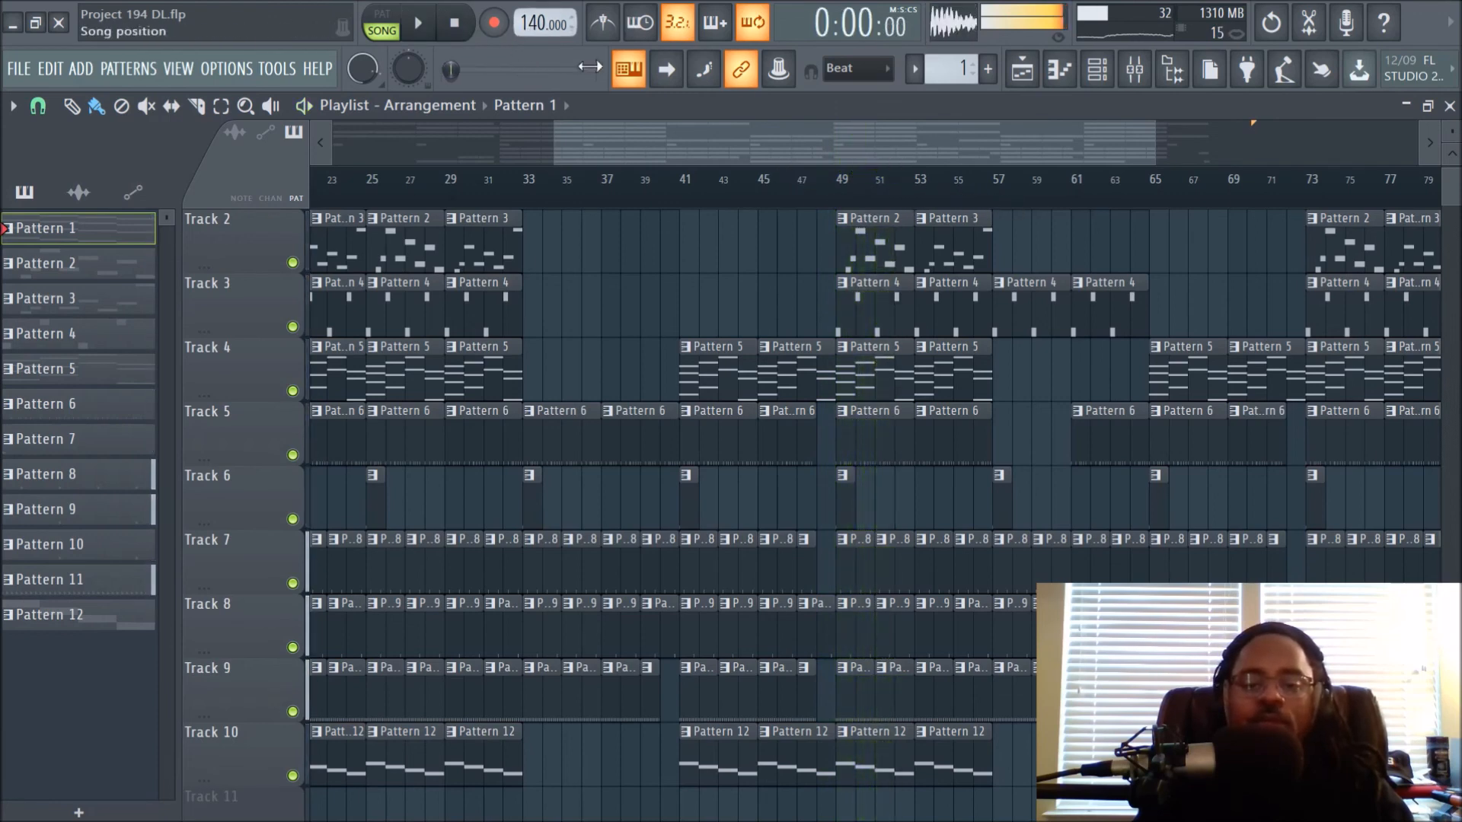
# Step: Play the song from bar 57 to about bar 61, showing the arrangement up to its end marker, then stop
pyautogui.click(993, 197)
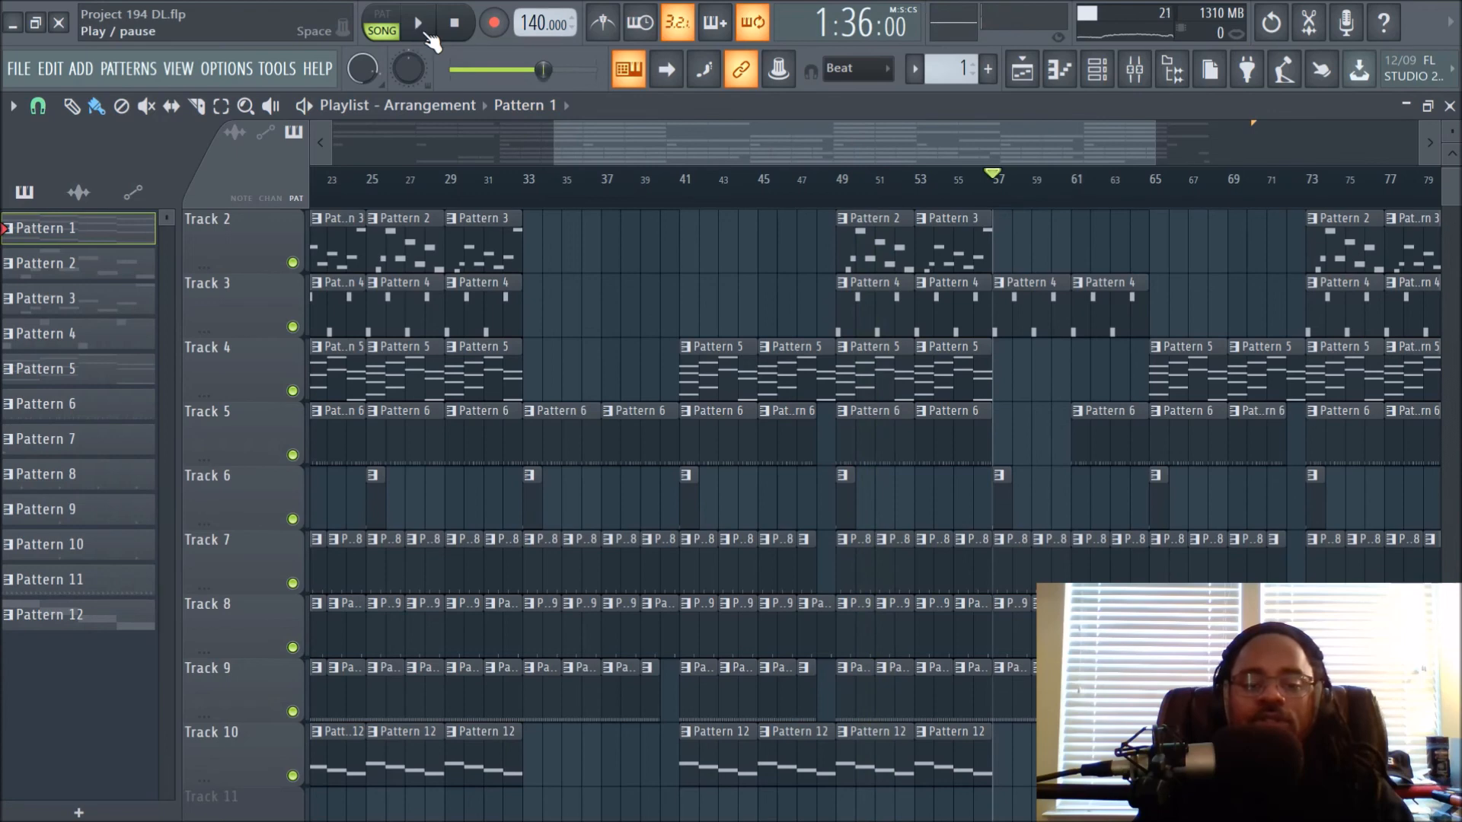
pyautogui.scroll(1, 796, 356)
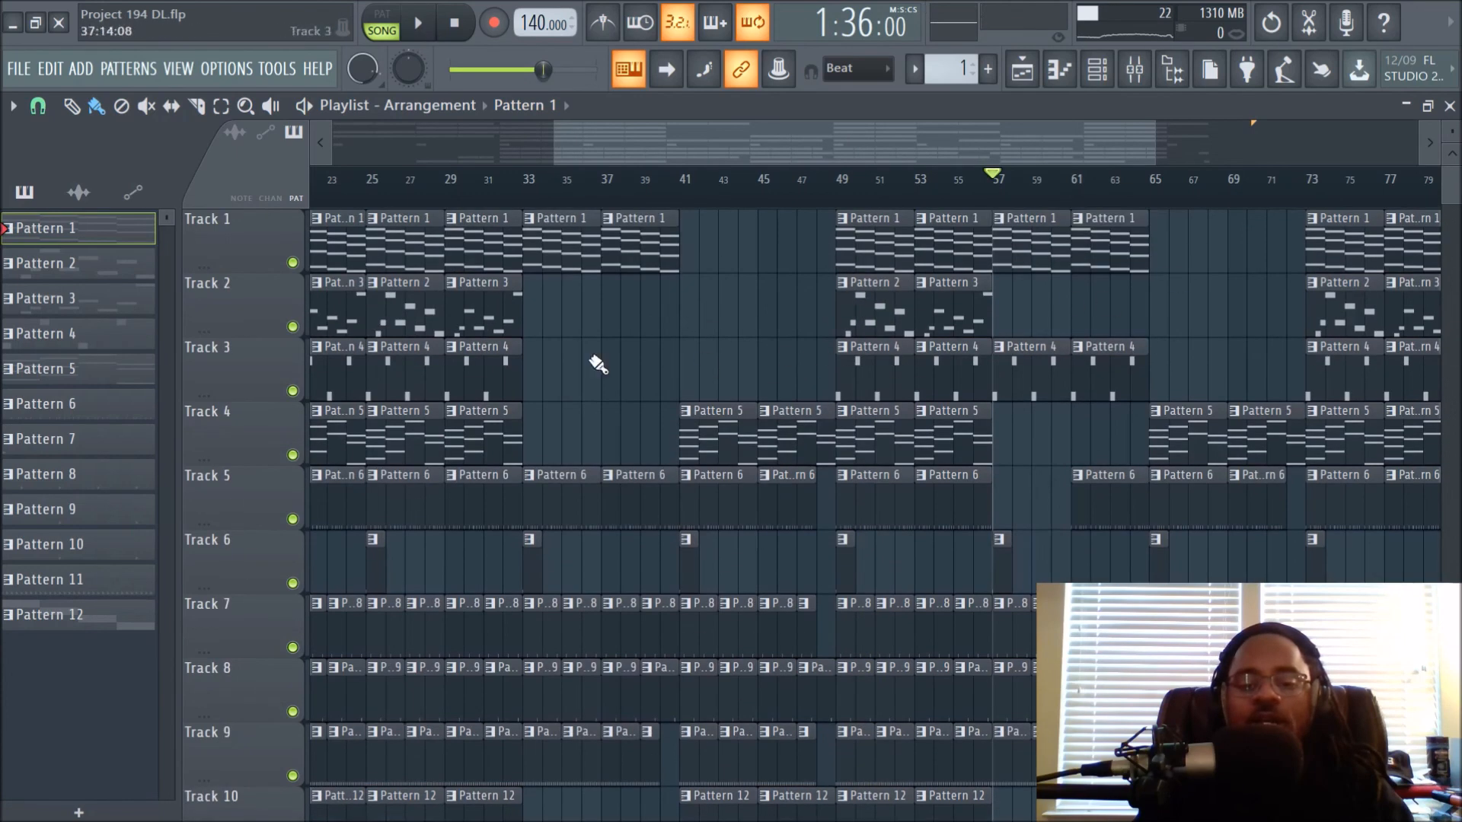
pyautogui.click(420, 26)
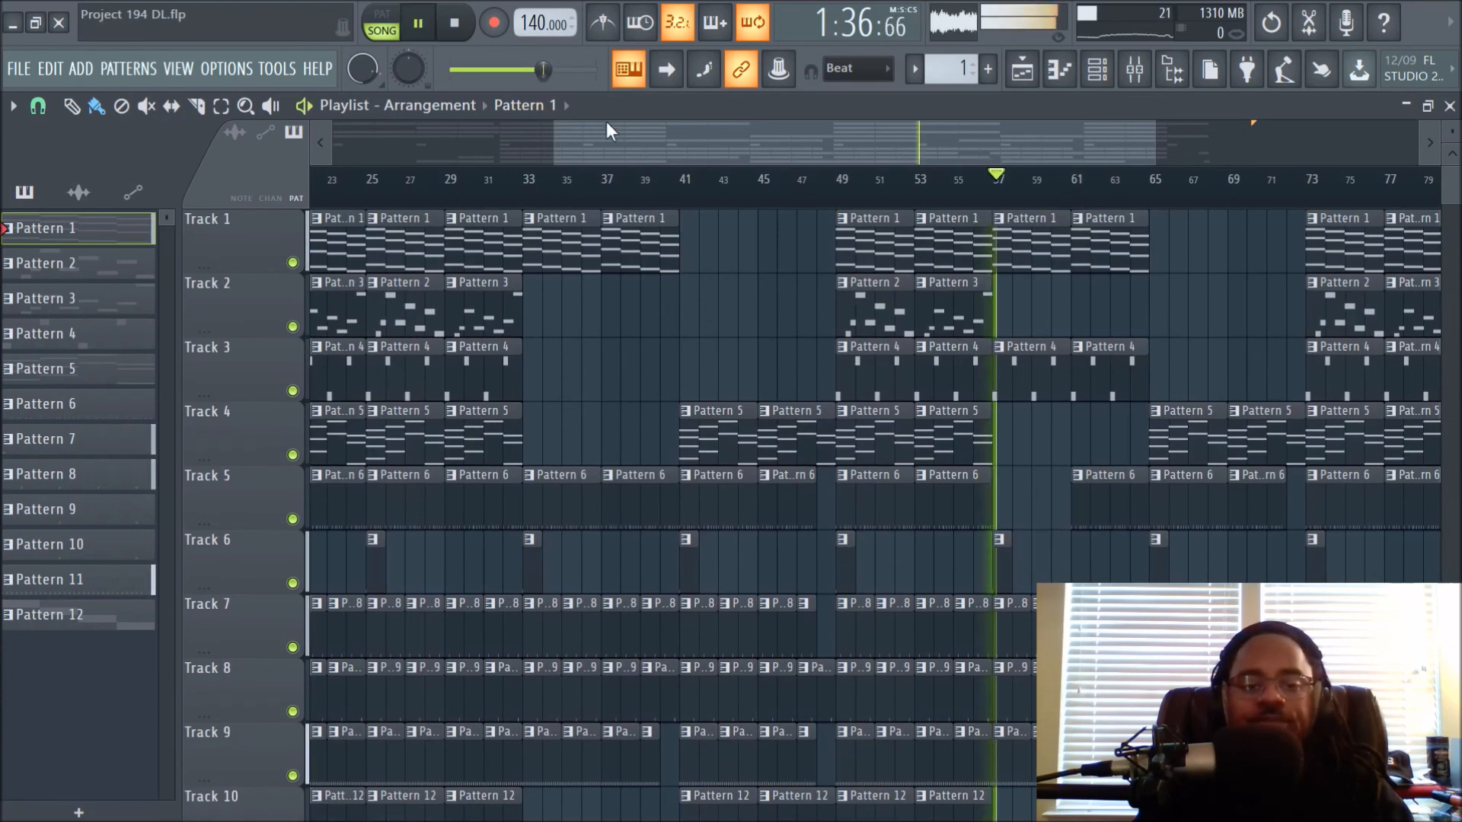
pyautogui.scroll(-3, 679, 198)
pyautogui.moveTo(684, 142); pyautogui.dragTo(783, 143)
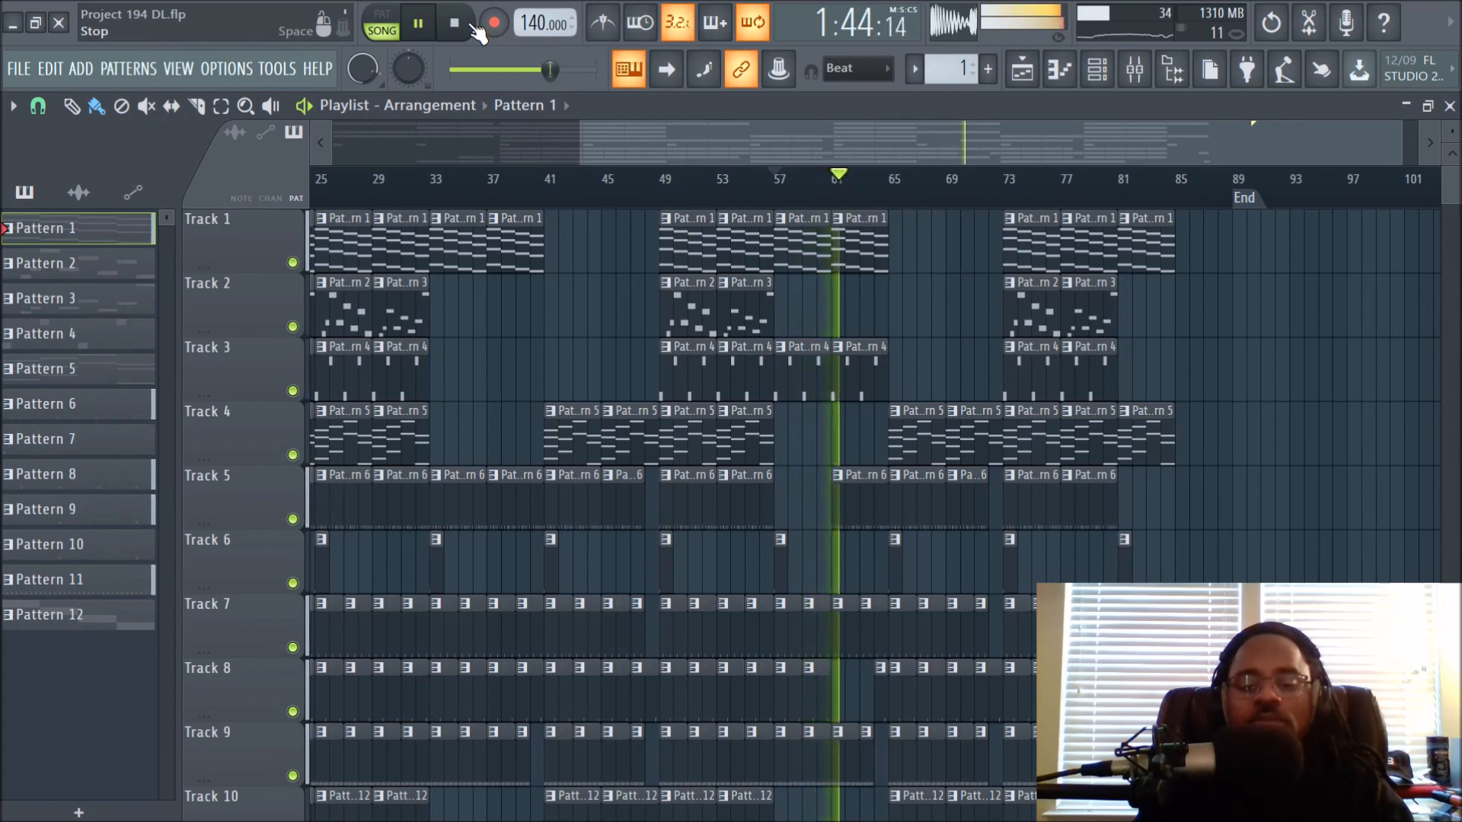
pyautogui.click(461, 24)
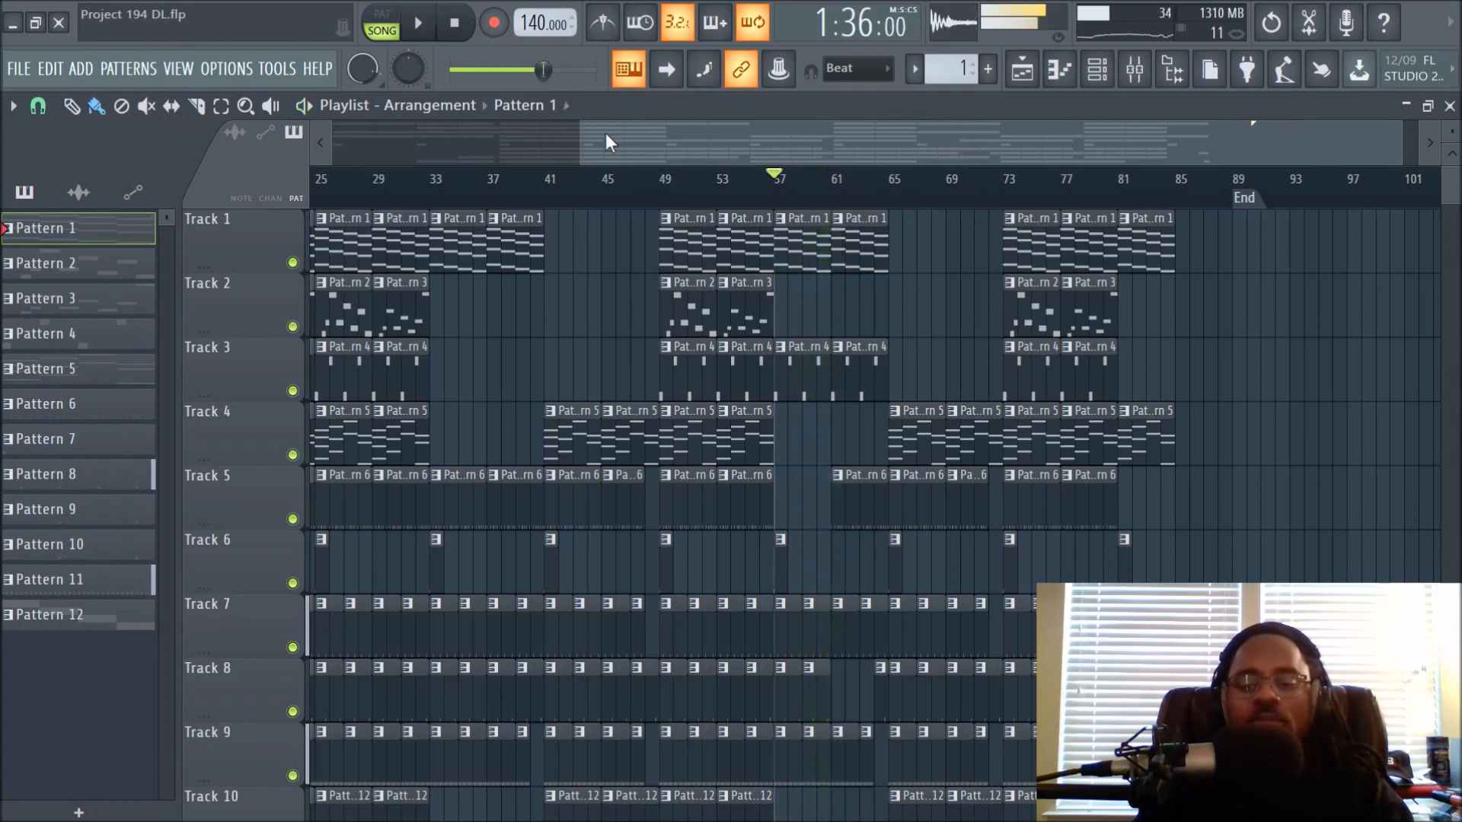
# Step: Play the song's outro from about bar 81 until the last clips have finished, then stop
pyautogui.click(1121, 200)
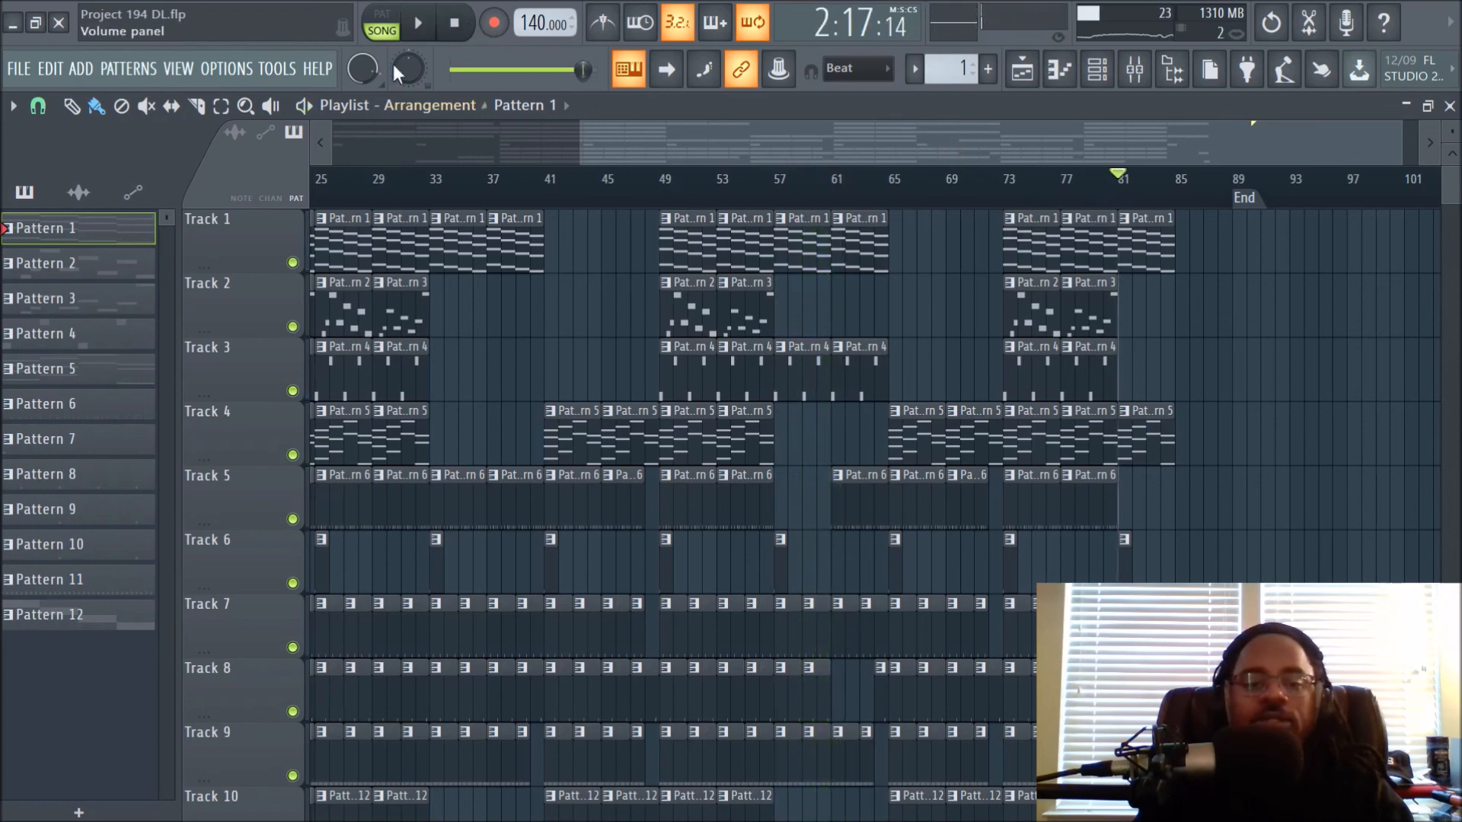
pyautogui.click(417, 22)
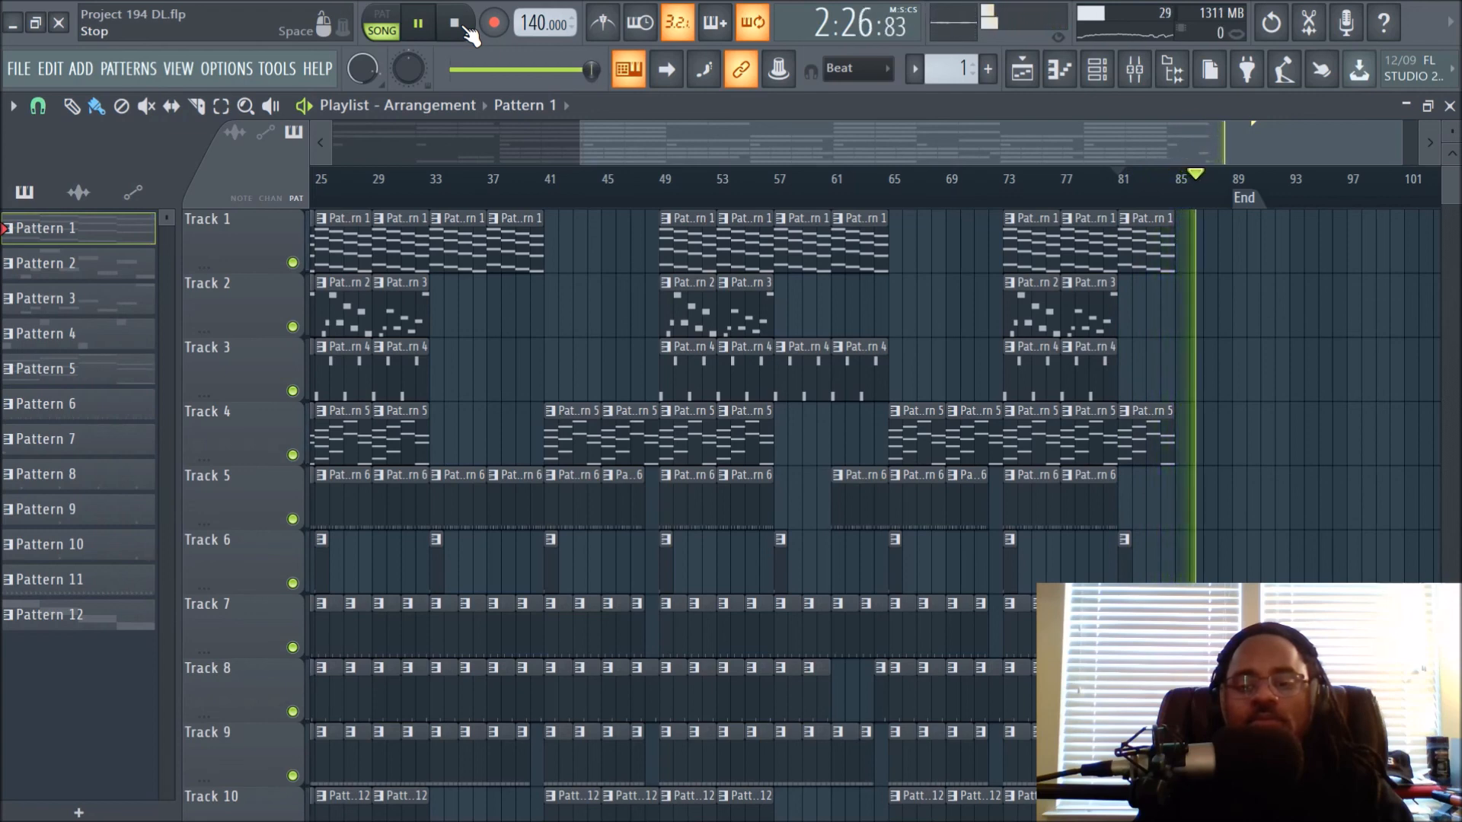
pyautogui.click(464, 27)
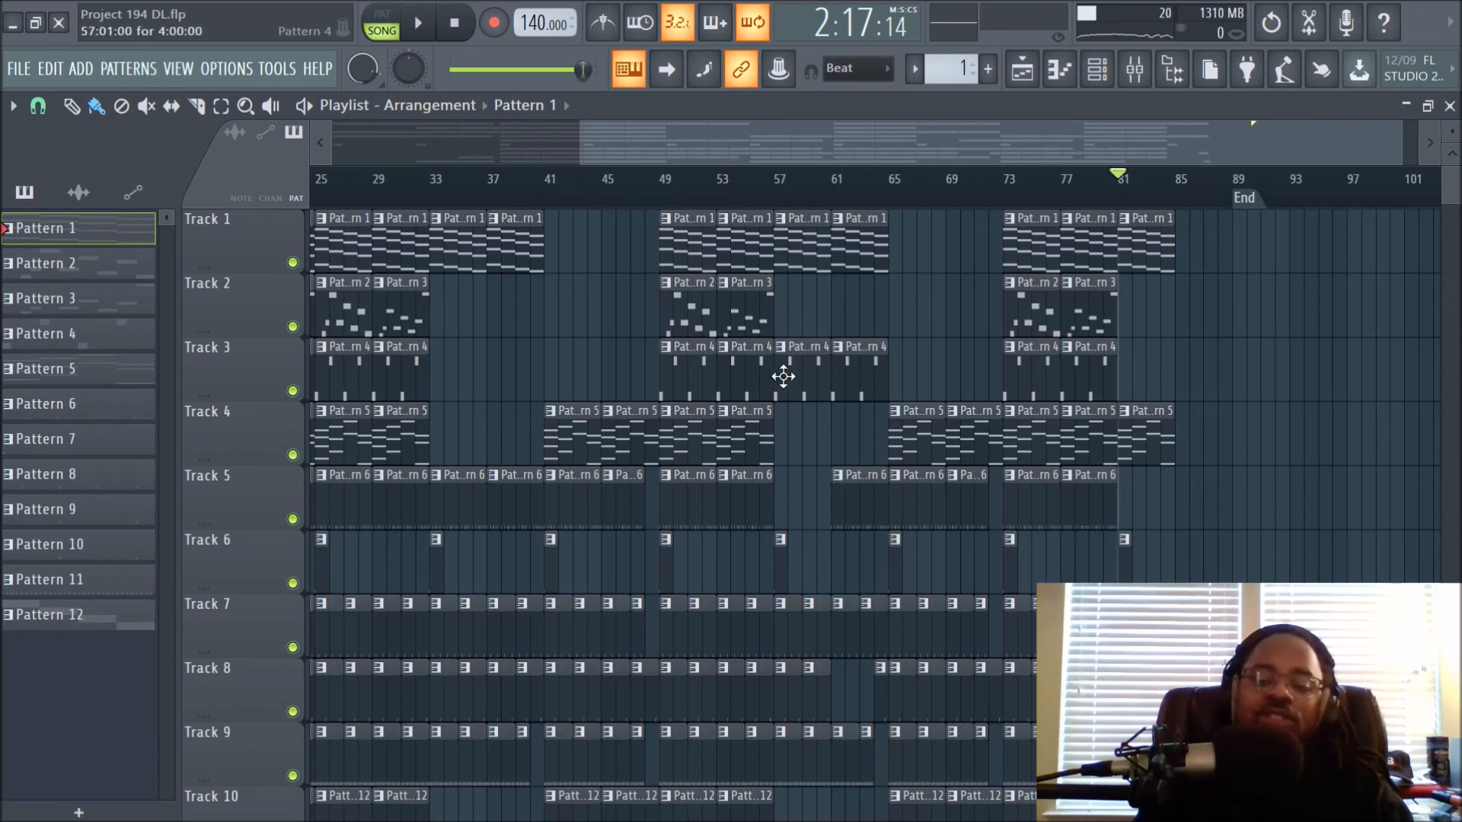
# Step: Survey the whole song arrangement from bar 1 to the end marker, then review the opening sections up to about bar 59
pyautogui.scroll(-3, 676, 190)
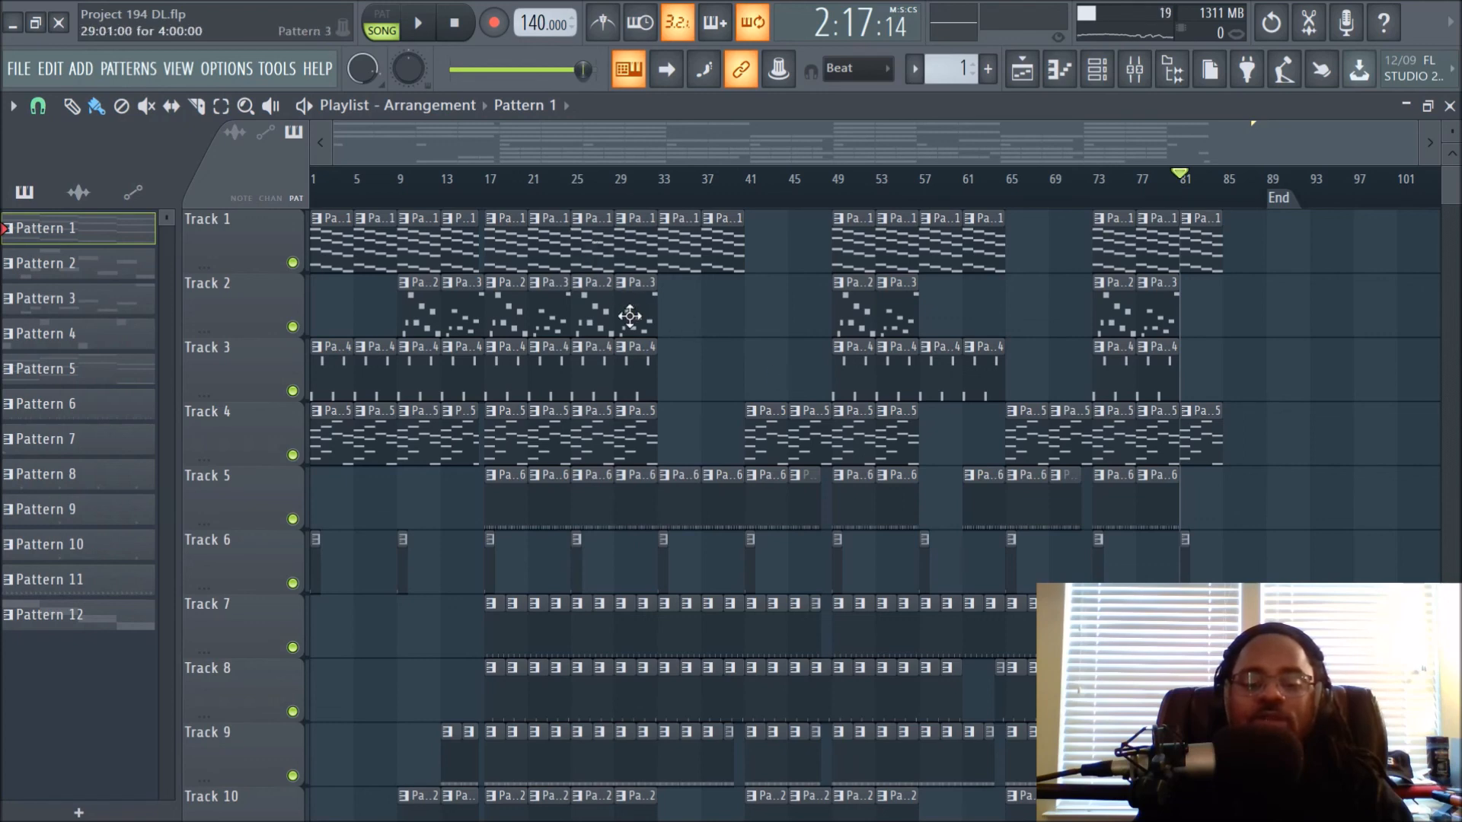
pyautogui.scroll(-4, 734, 466)
pyautogui.scroll(4, 728, 463)
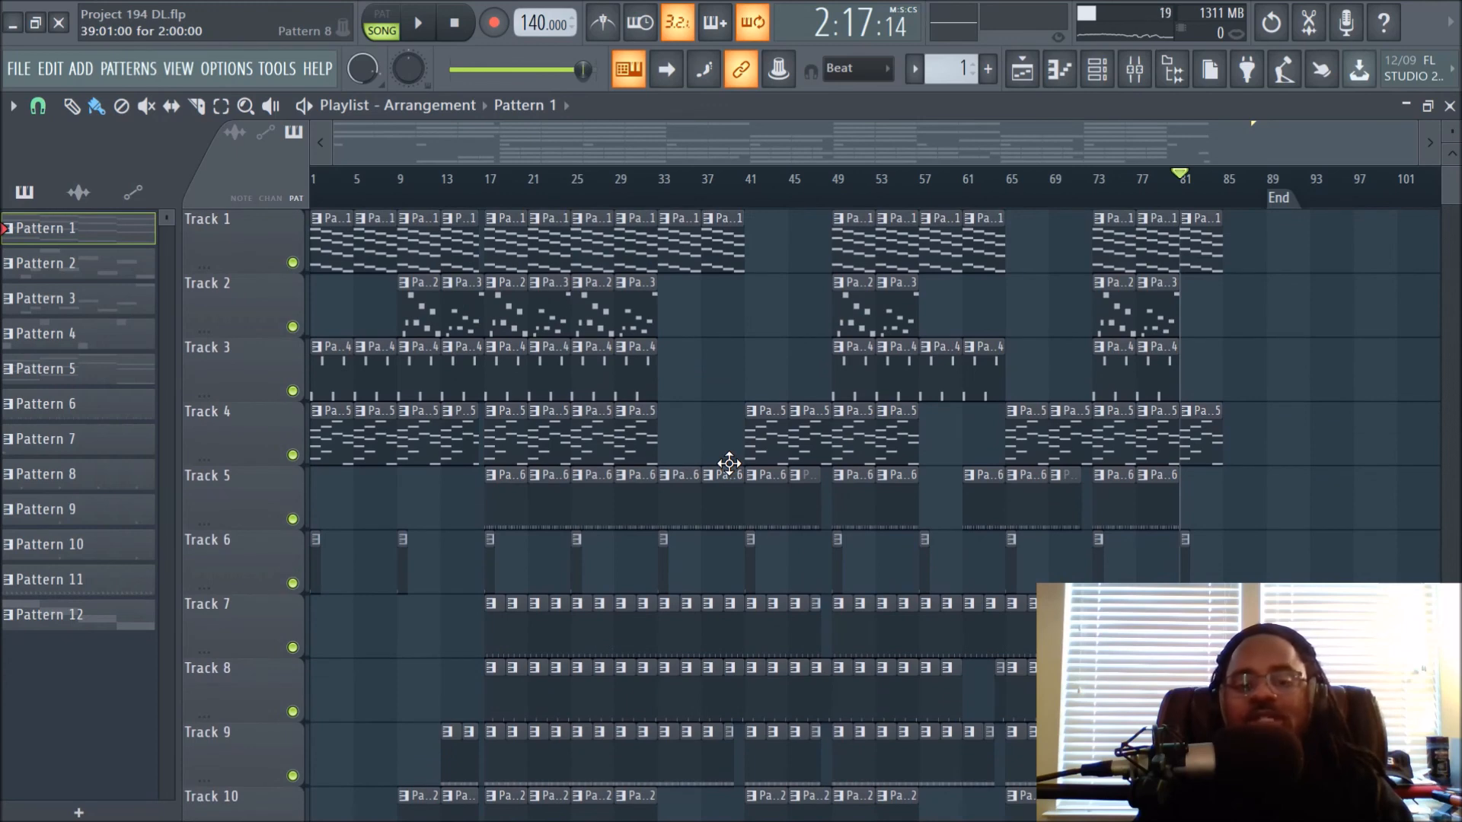
pyautogui.scroll(4, 555, 196)
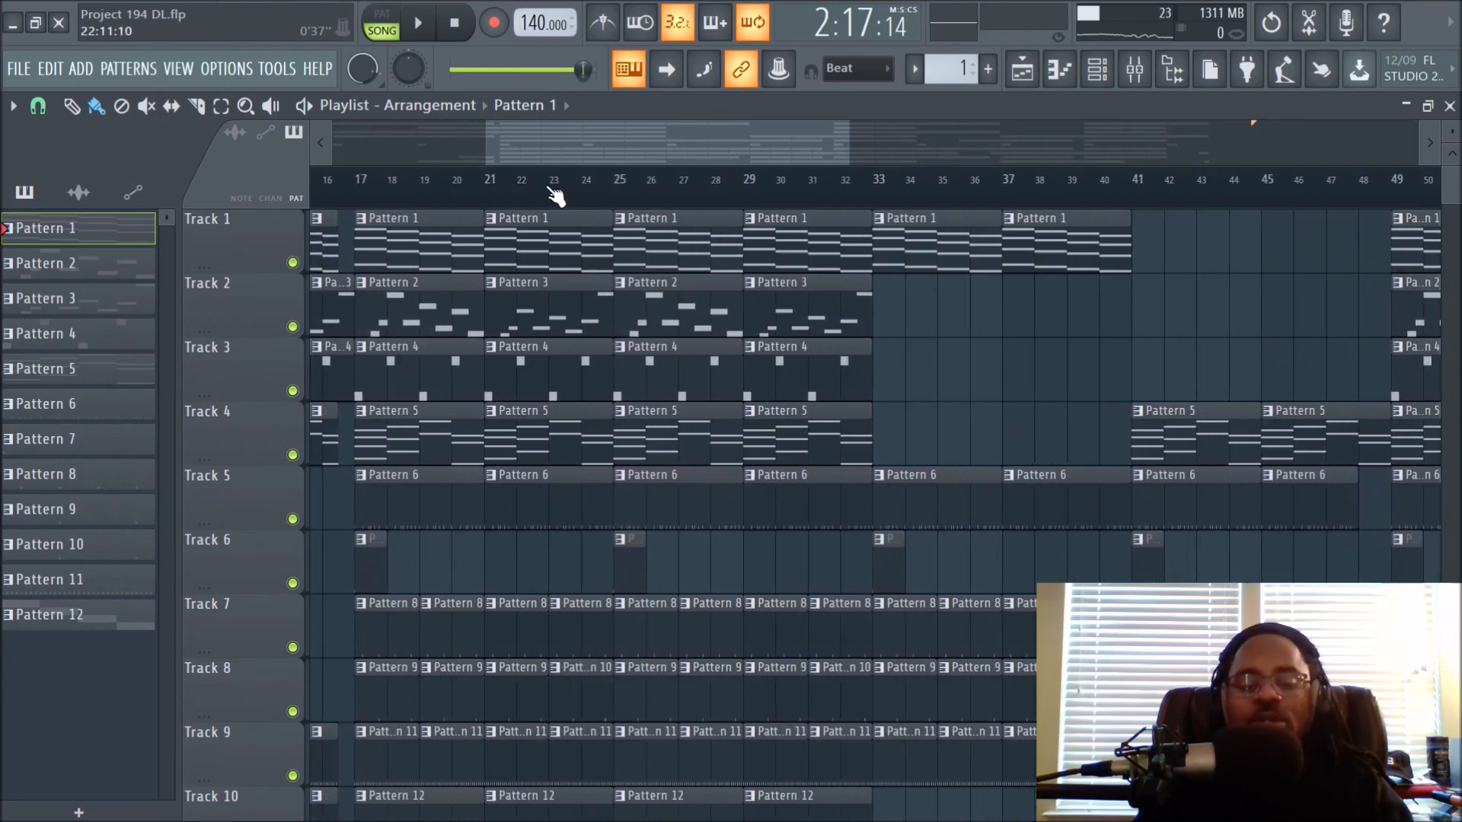
pyautogui.moveTo(565, 158); pyautogui.dragTo(496, 149)
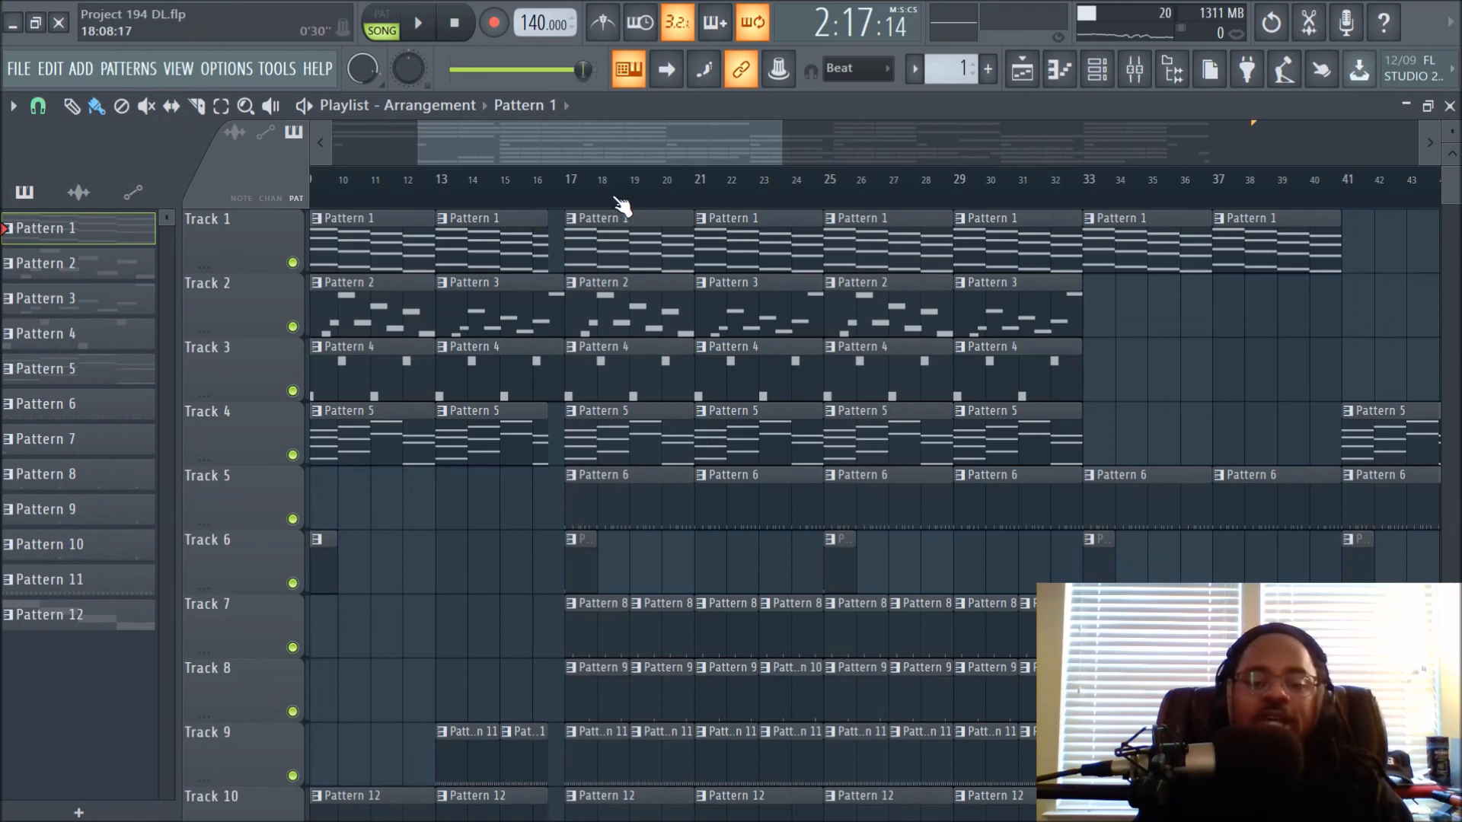
pyautogui.scroll(-2, 621, 203)
pyautogui.moveTo(625, 142); pyautogui.dragTo(506, 144)
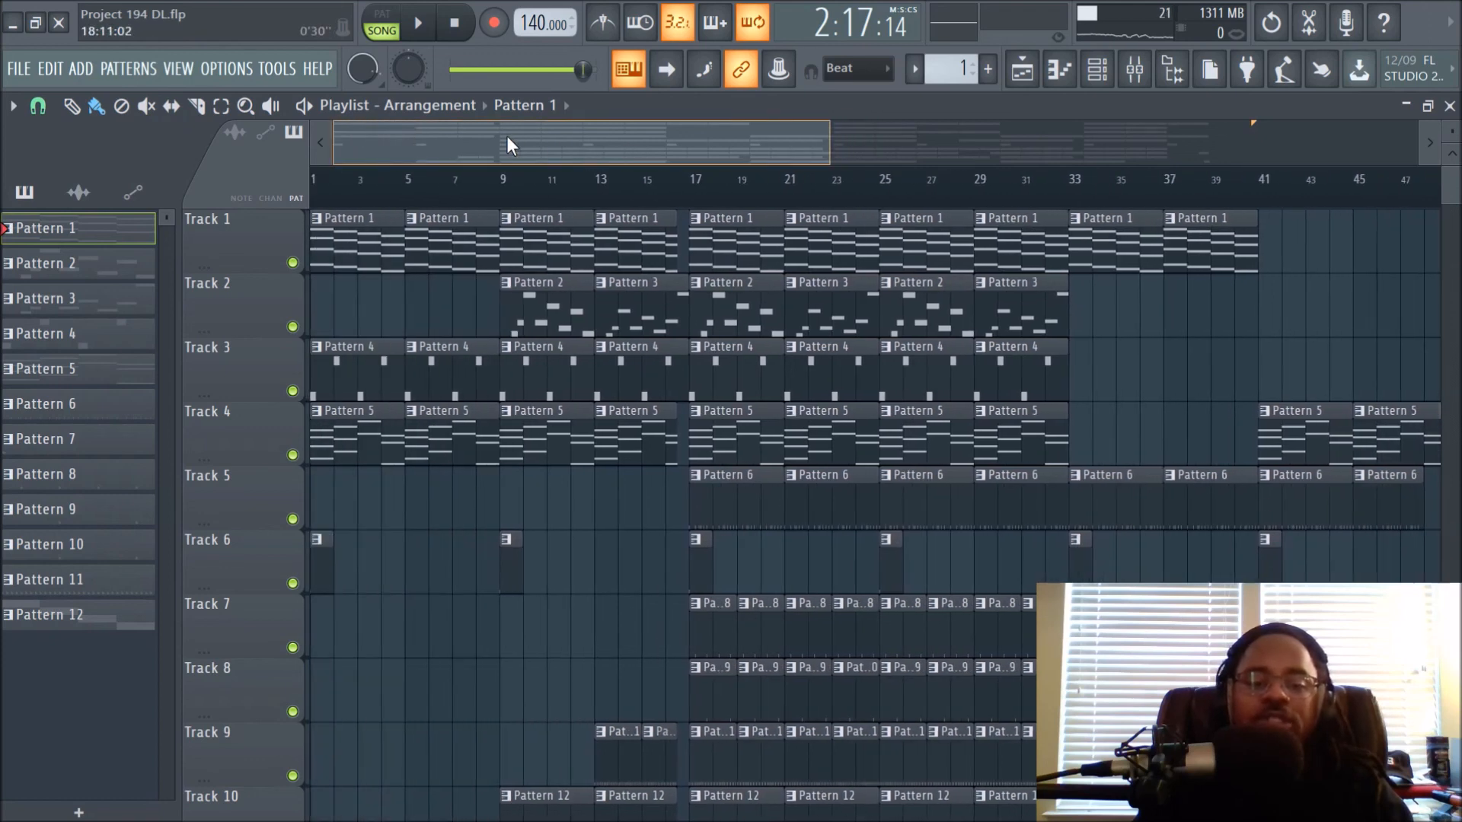
pyautogui.scroll(-1, 646, 204)
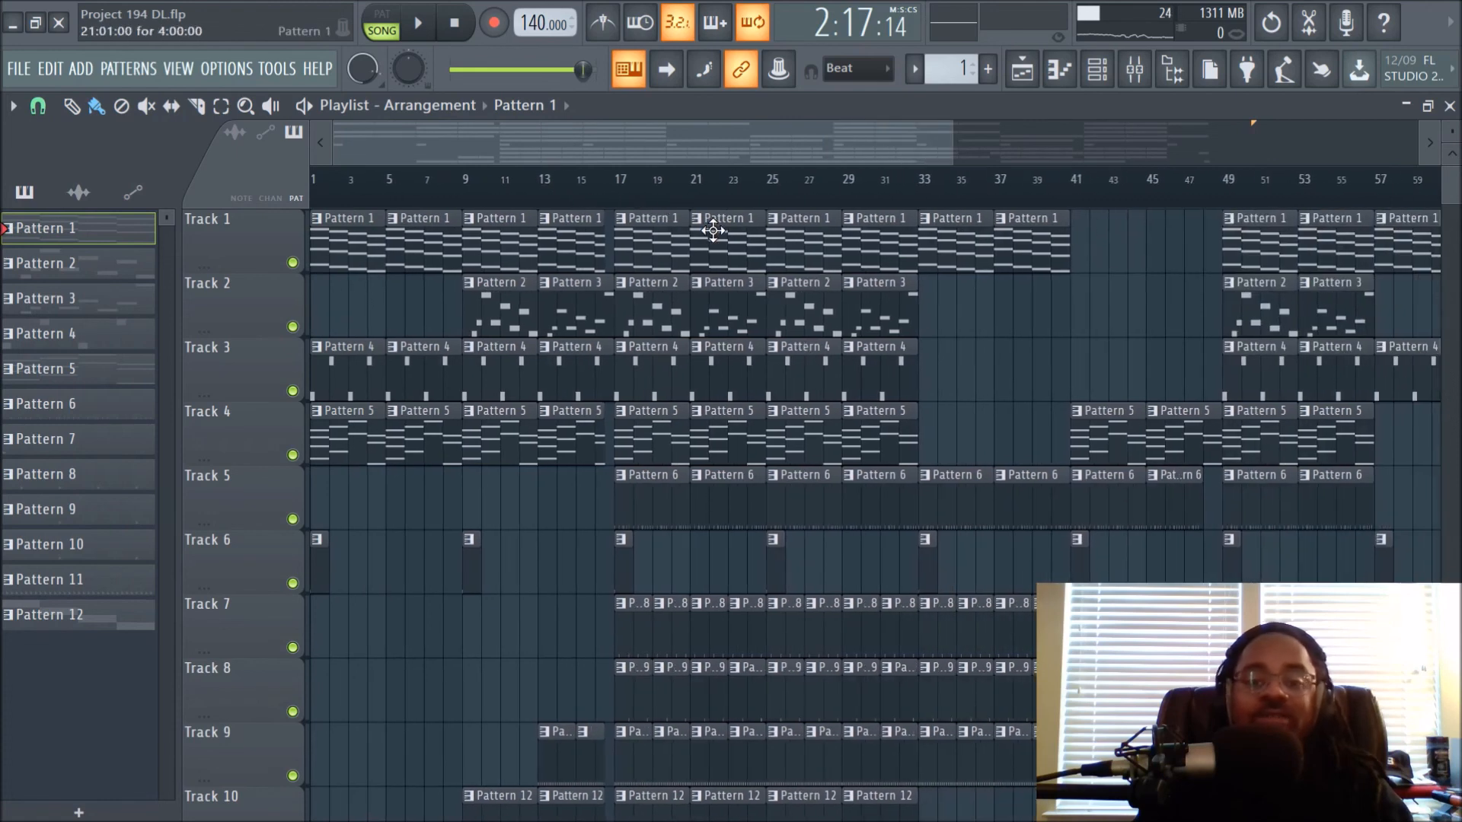